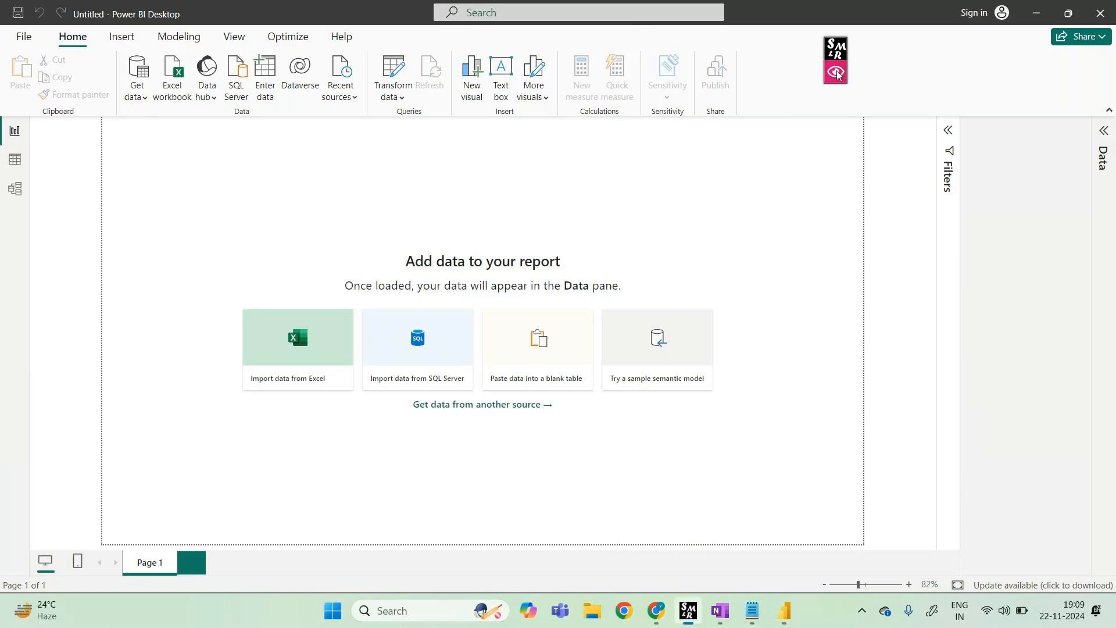
# Frame the Get data command with a red rectangle using the screen marker, and clear the annotation
pyautogui.click(975, 50)
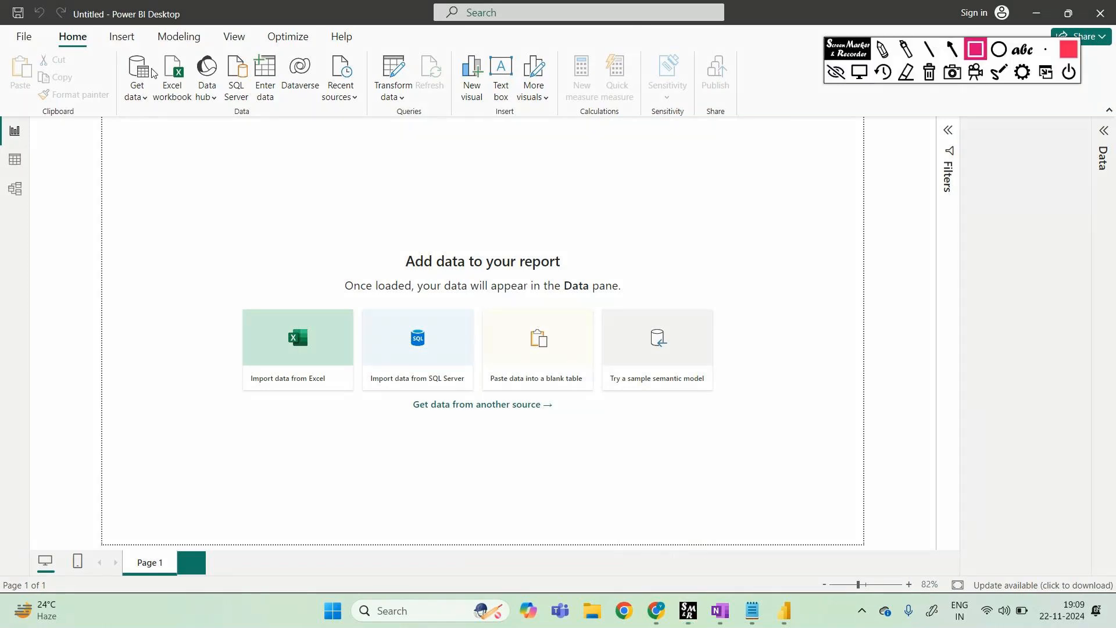
pyautogui.moveTo(107, 42)
pyautogui.mouseDown()
pyautogui.moveTo(144, 57)
pyautogui.moveTo(162, 118)
pyautogui.mouseUp()
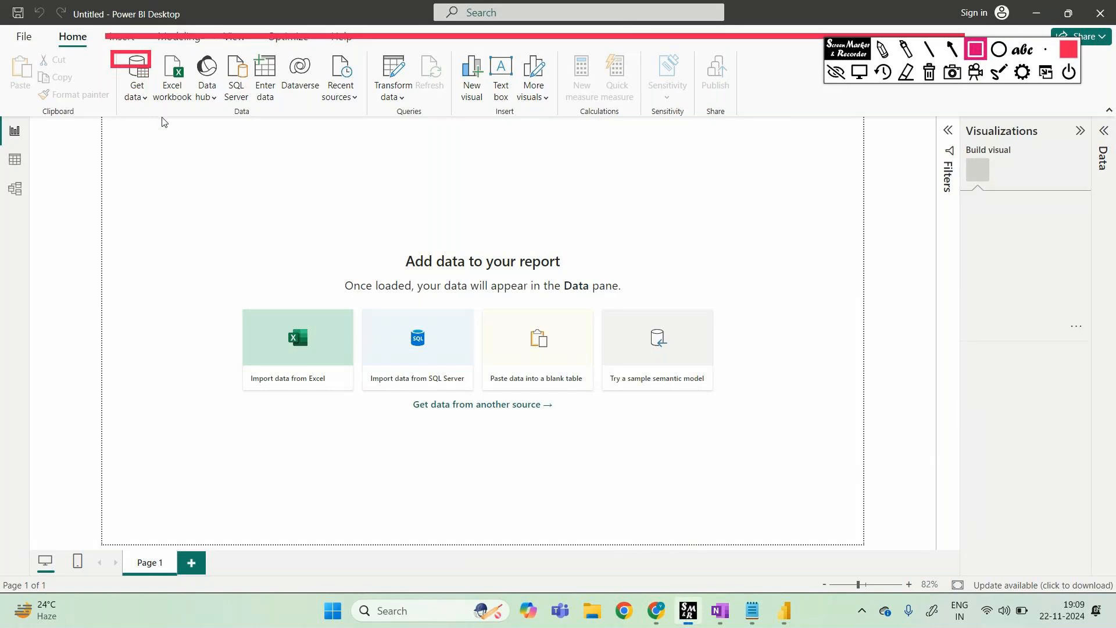
pyautogui.click(928, 75)
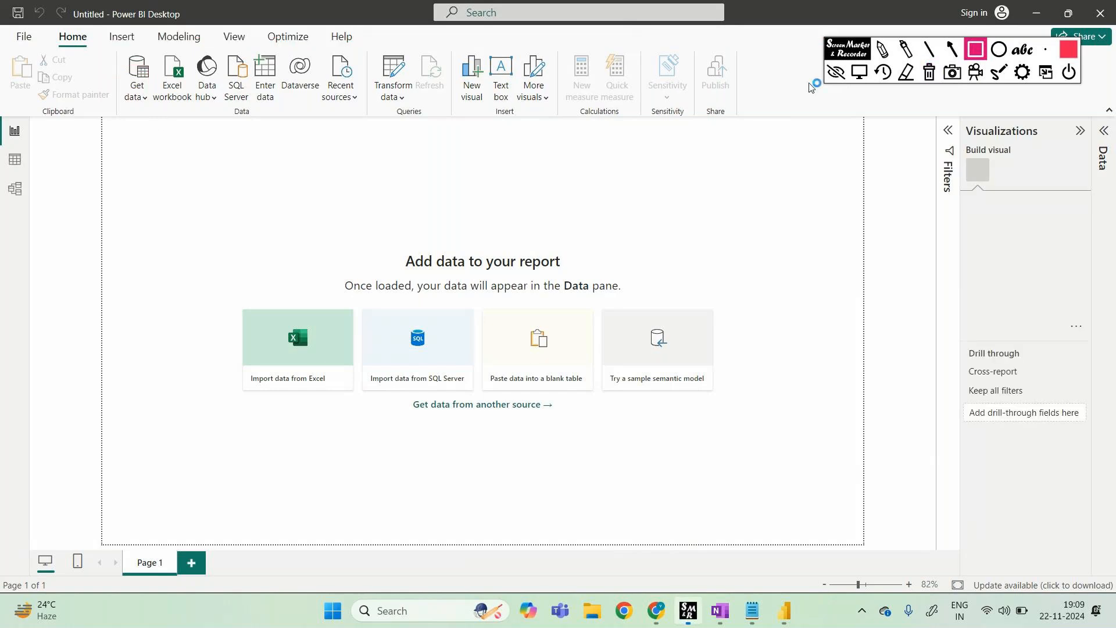
pyautogui.click(836, 72)
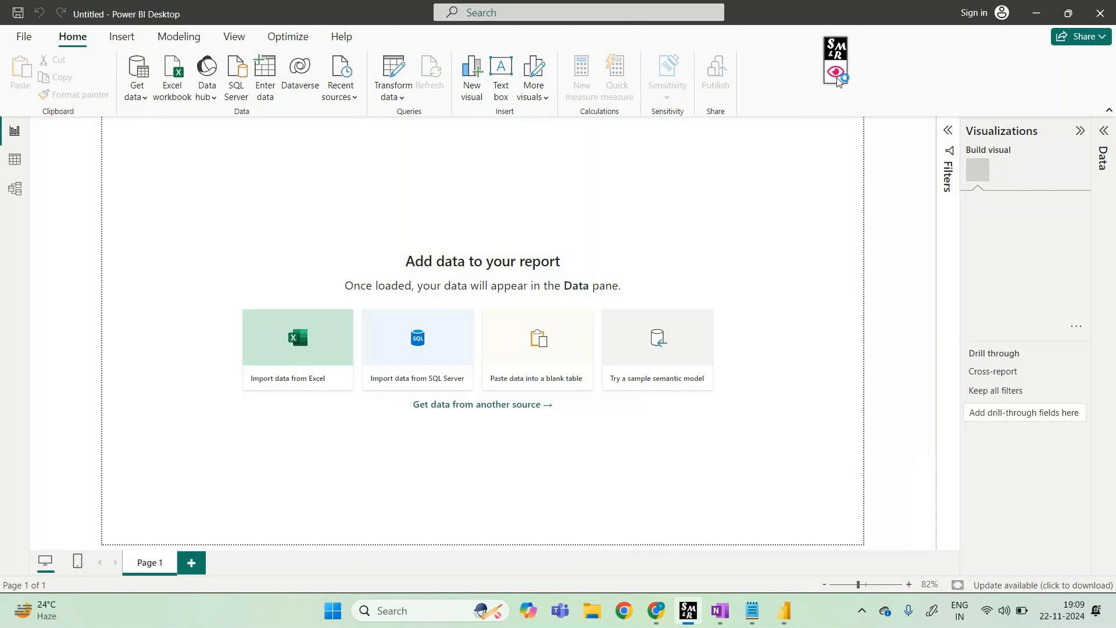
pyautogui.moveTo(663, 616)
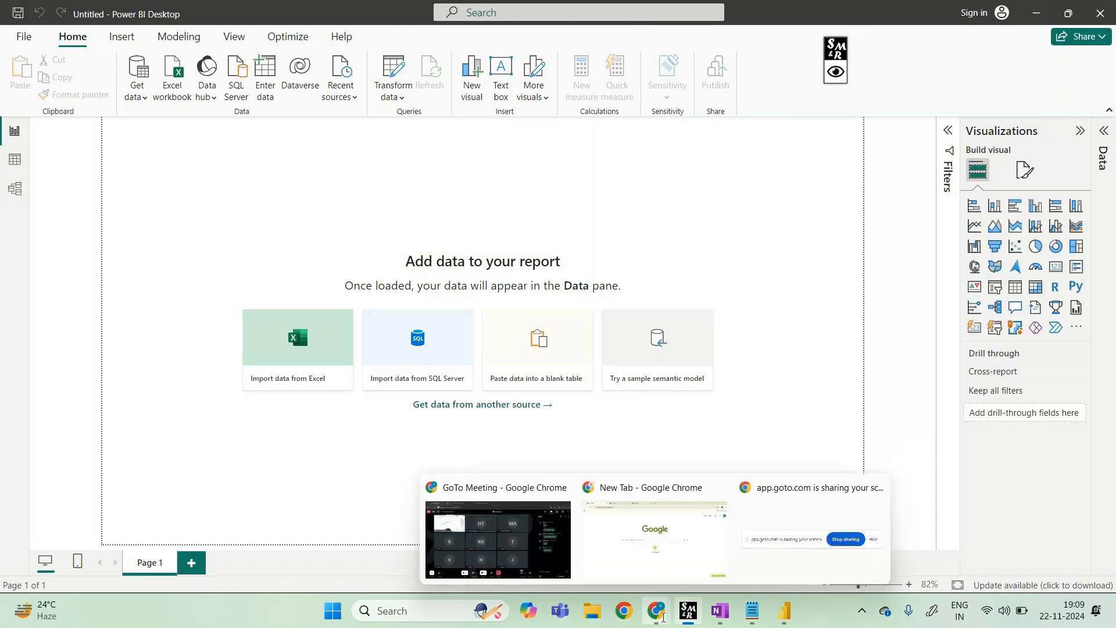
pyautogui.click(566, 526)
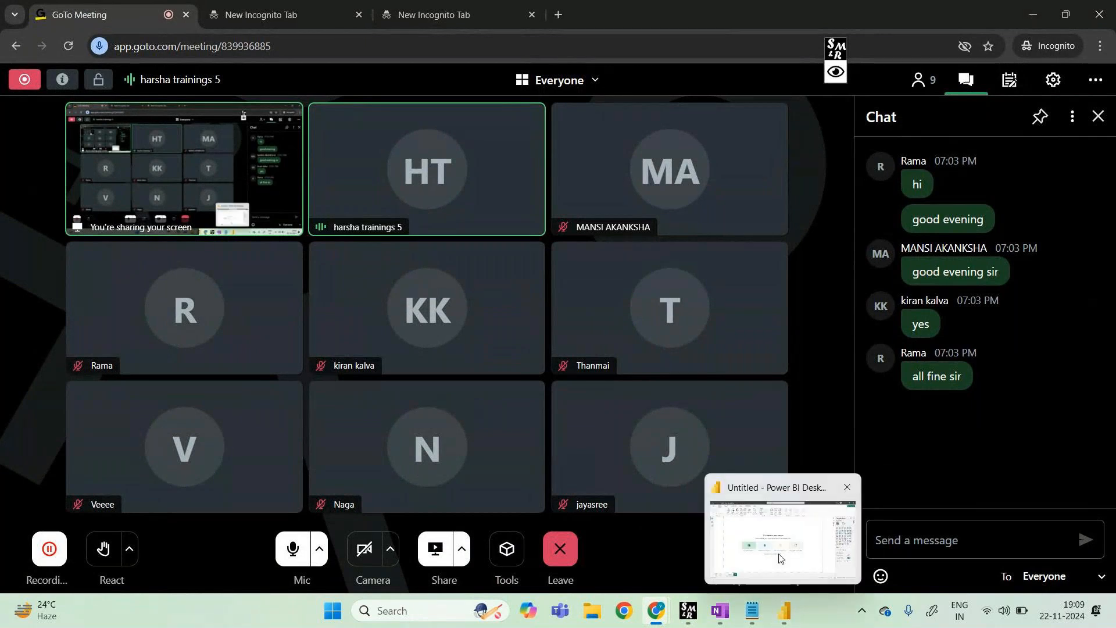
pyautogui.click(785, 611)
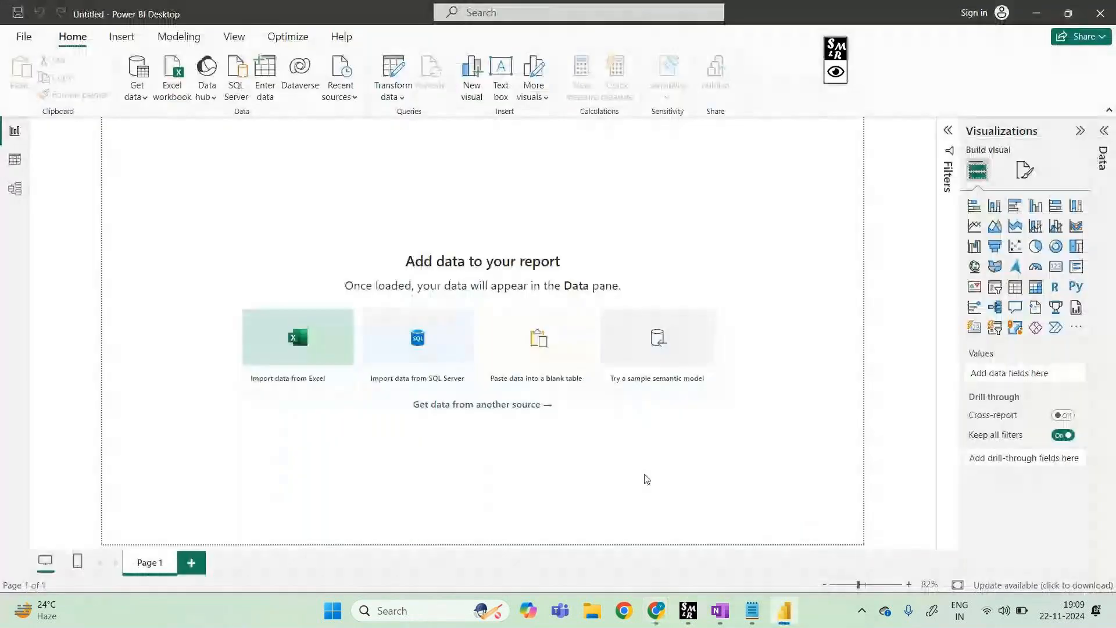
# Import the text/CSV file "Sky_Transport_Corp.xlsx - Worksheet (1)" from Downloads and load it with the default comma-delimited settings
pyautogui.click(140, 100)
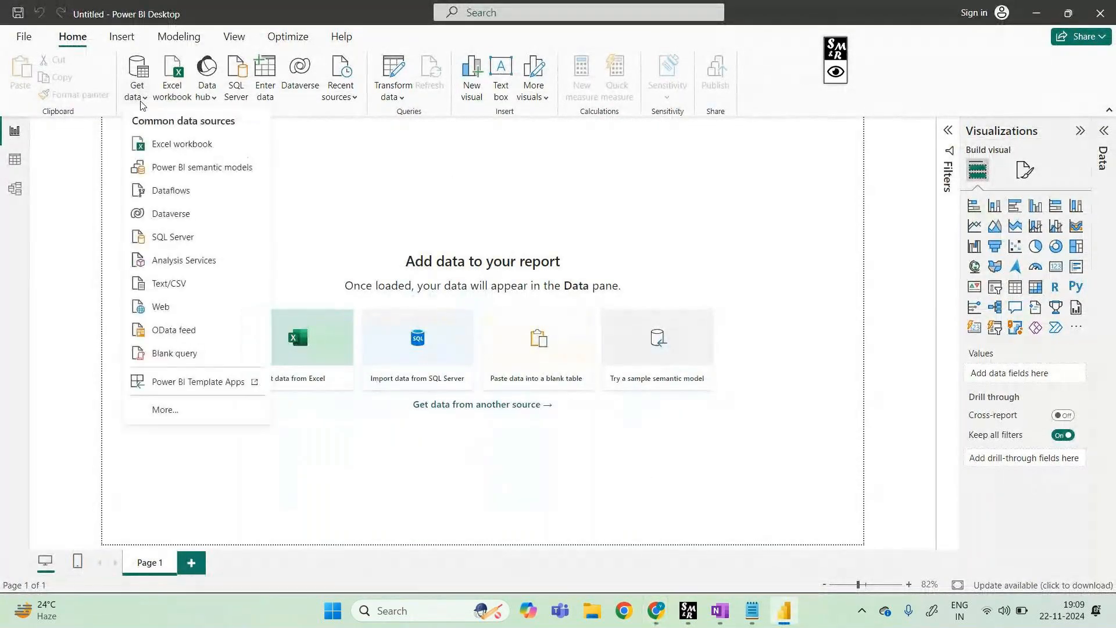
pyautogui.click(176, 284)
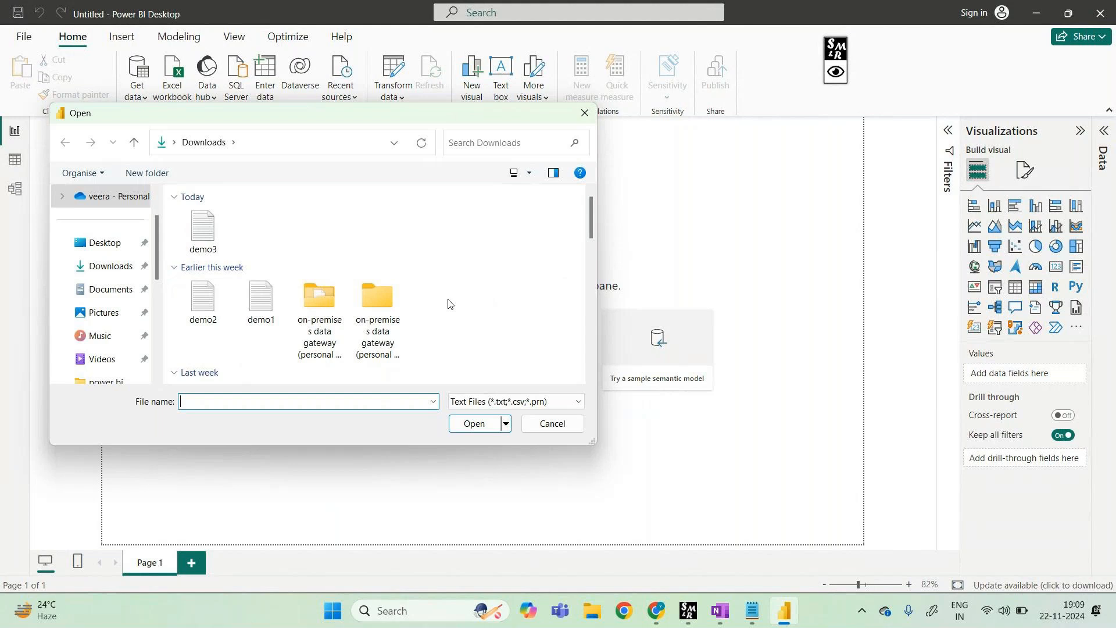
pyautogui.scroll(-10, 456, 316)
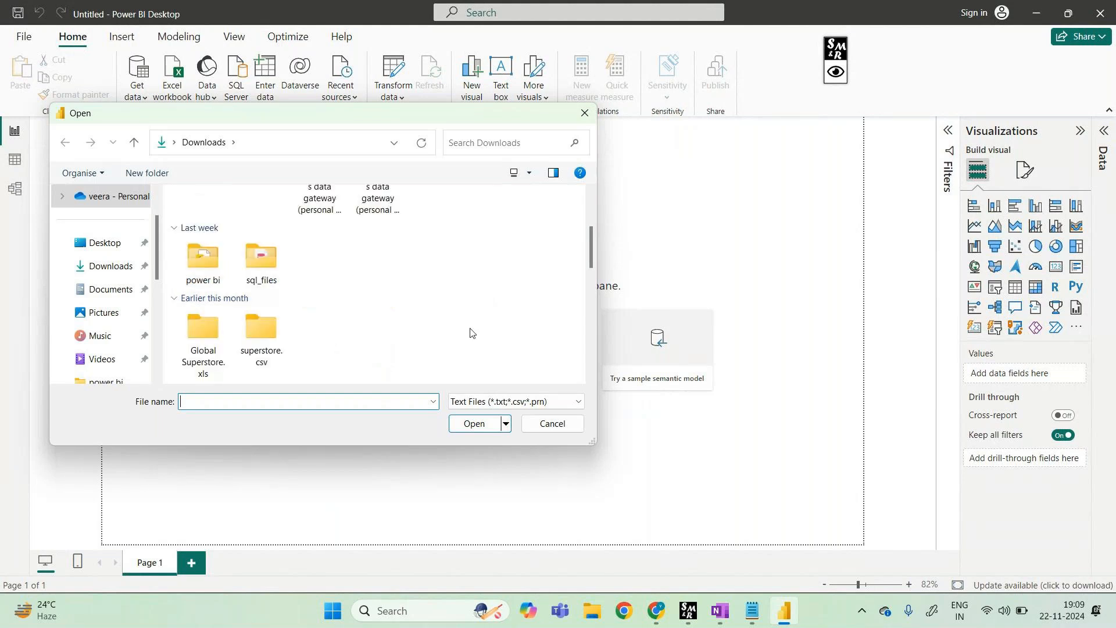
pyautogui.scroll(-2, 471, 332)
pyautogui.scroll(1, 430, 322)
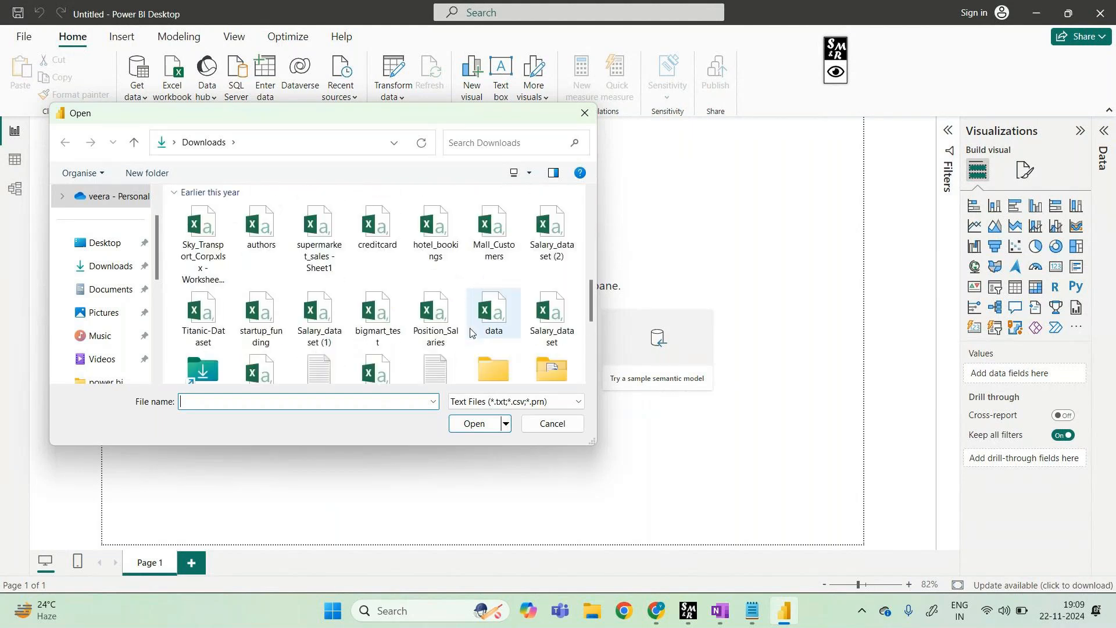
pyautogui.click(219, 239)
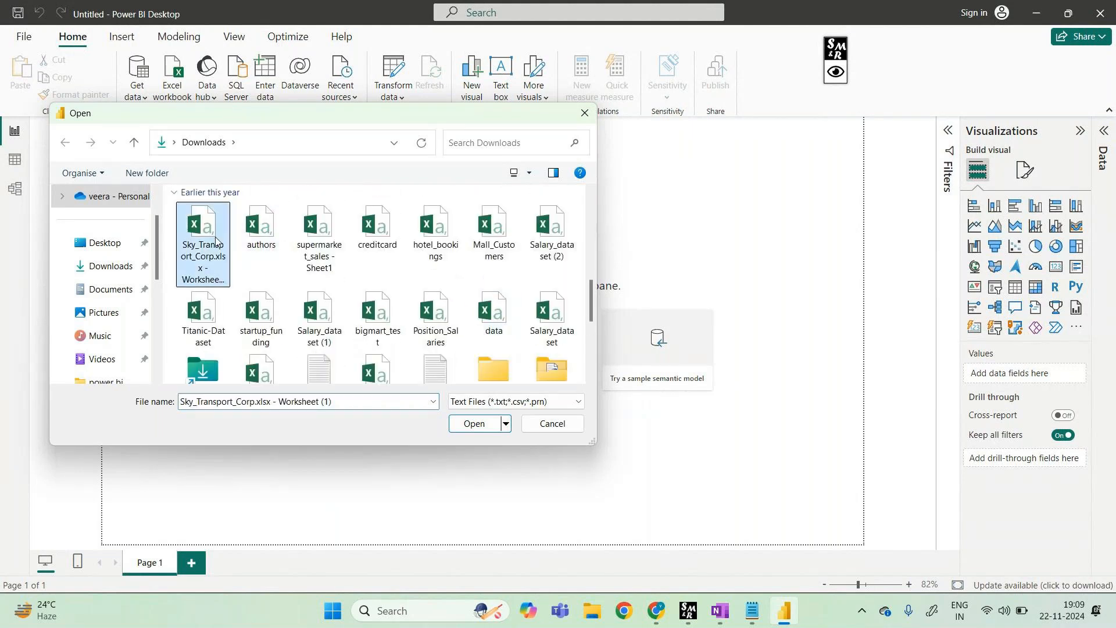
pyautogui.click(473, 423)
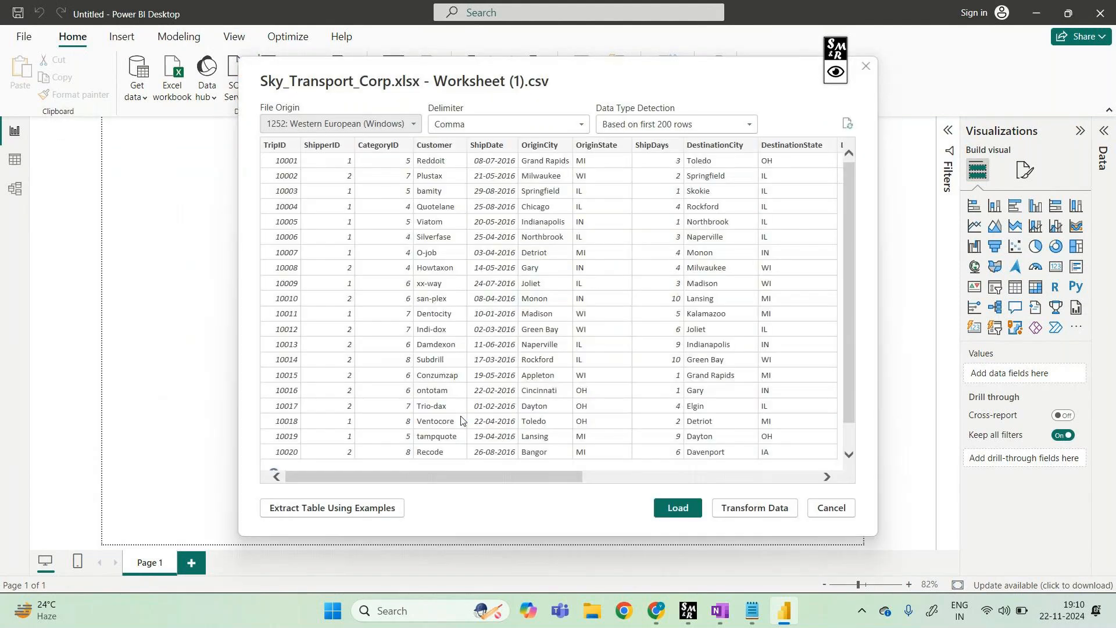
pyautogui.click(679, 507)
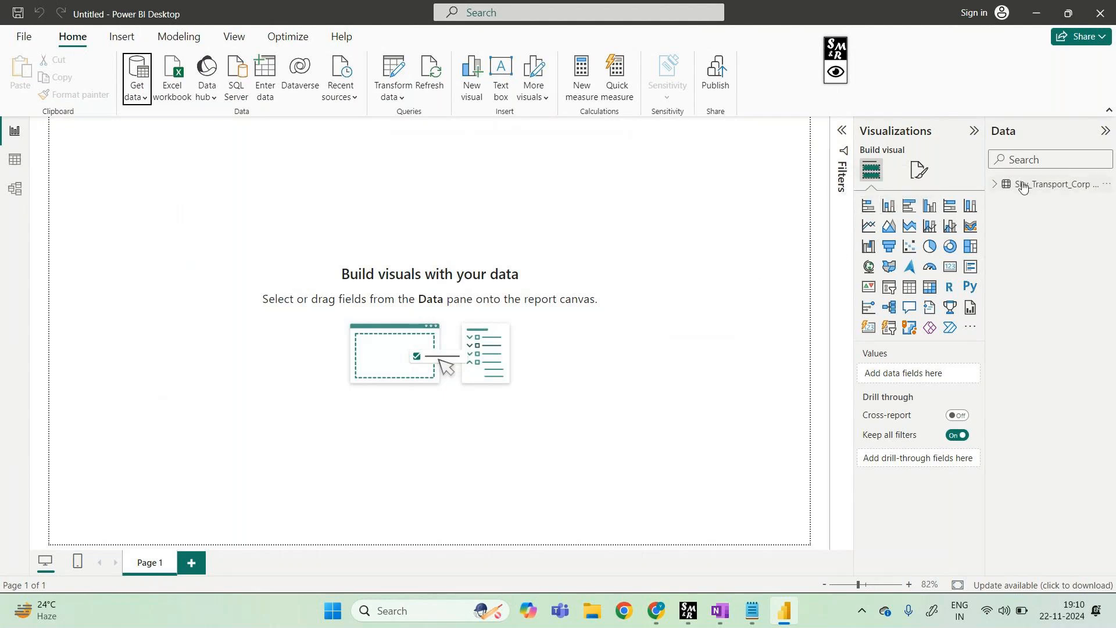
# Expand the fields of the Sky_Transport_Corp table and show its records in Table view
pyautogui.click(995, 184)
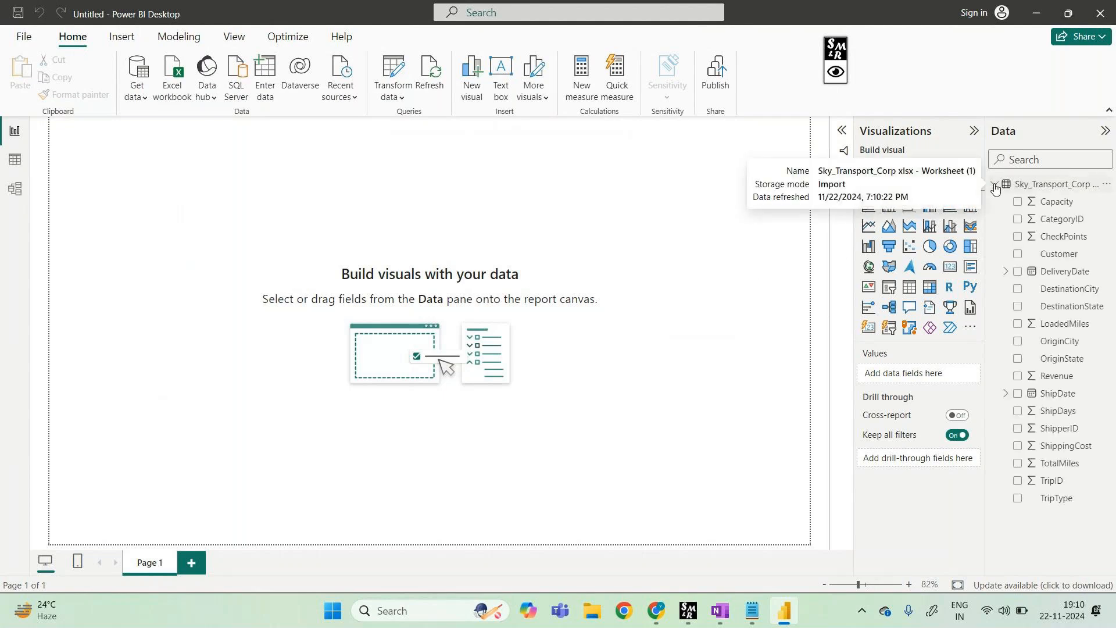
pyautogui.click(15, 163)
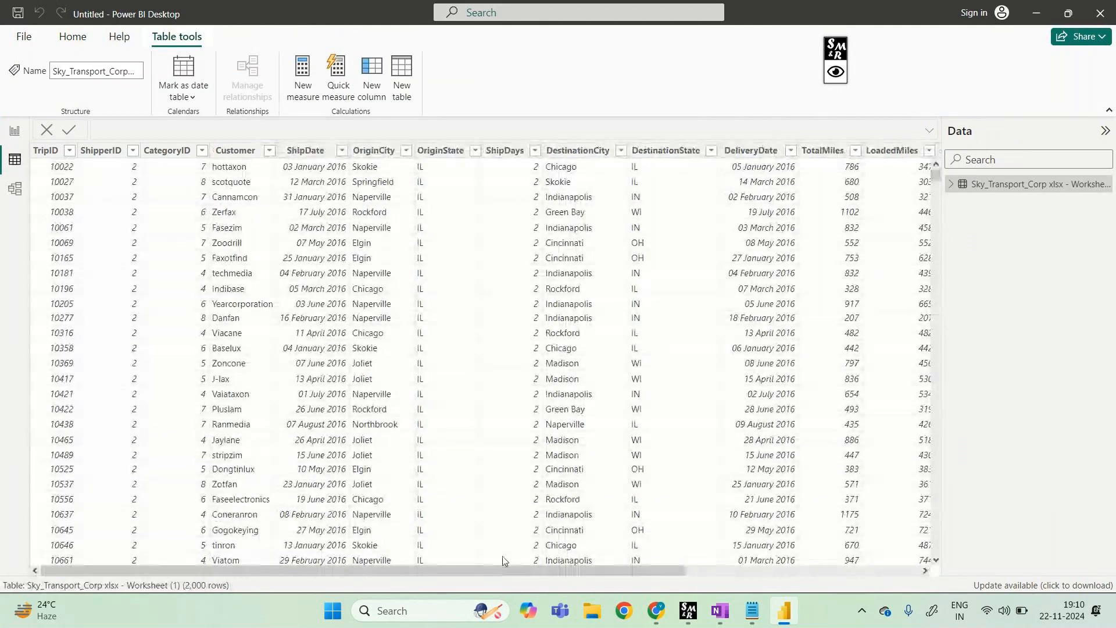
pyautogui.moveTo(501, 569); pyautogui.dragTo(448, 577)
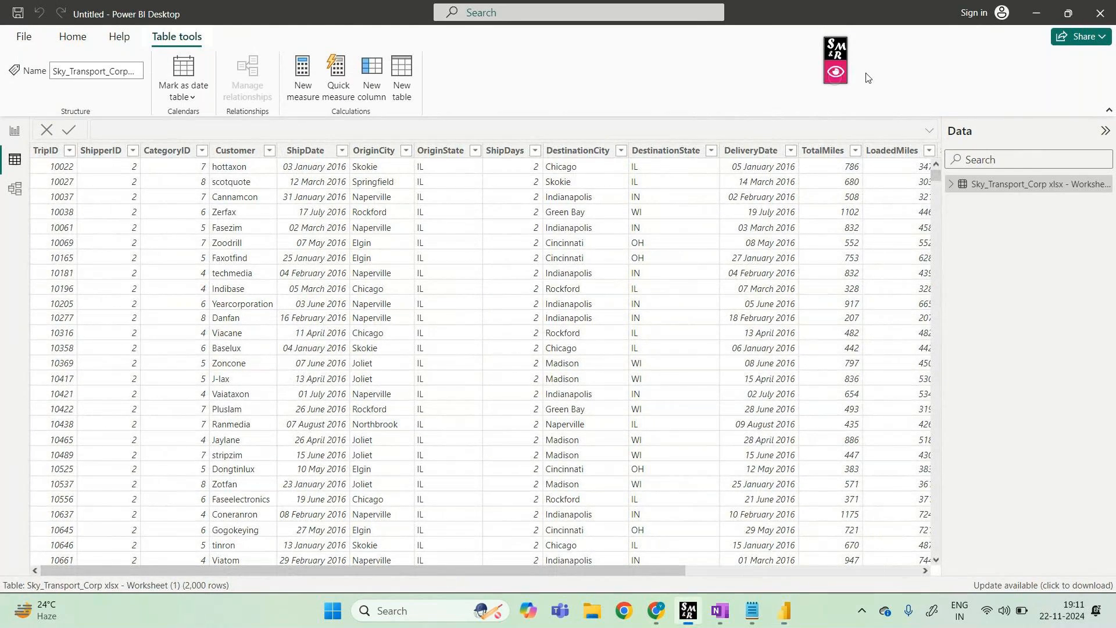
# Handwrite "Sky - Transport - corporation" with the screen marker pen, box the table name in red, and clear the annotations
pyautogui.click(835, 73)
pyautogui.click(883, 49)
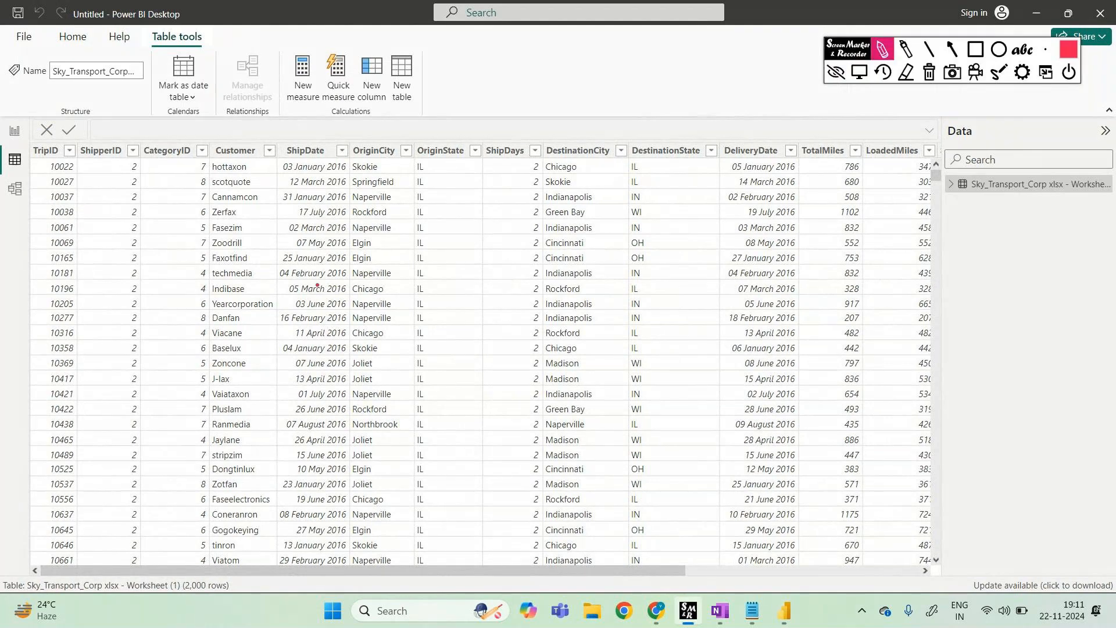
pyautogui.moveTo(495, 58)
pyautogui.mouseDown()
pyautogui.moveTo(511, 89)
pyautogui.moveTo(550, 77)
pyautogui.mouseUp()
pyautogui.moveTo(567, 66); pyautogui.dragTo(658, 61)
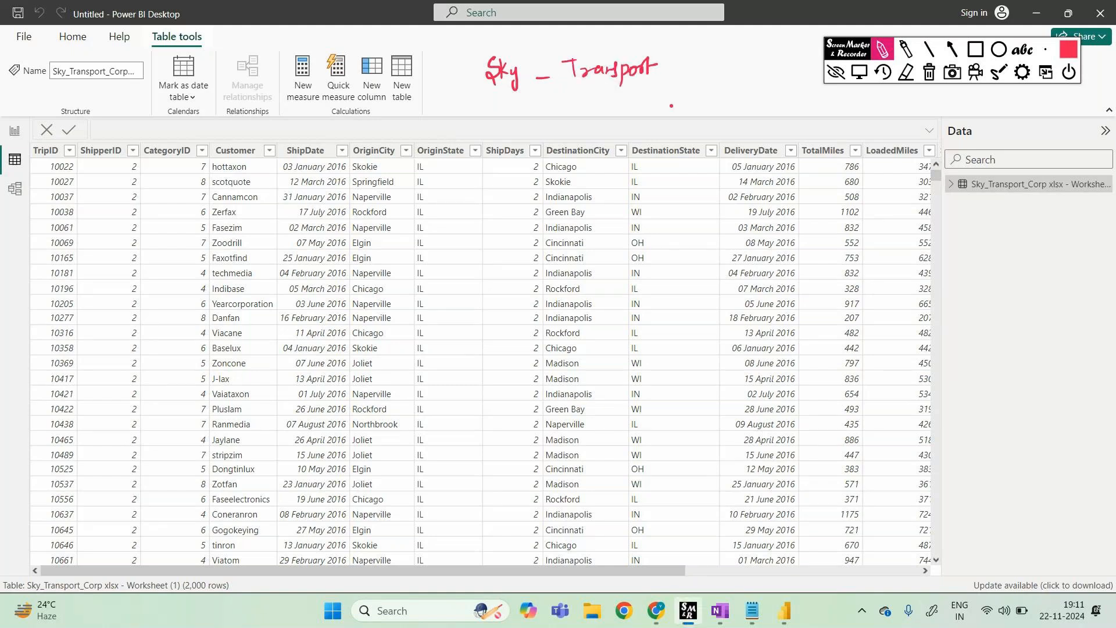
pyautogui.moveTo(652, 102); pyautogui.dragTo(662, 101)
pyautogui.click(727, 107)
pyautogui.moveTo(683, 95); pyautogui.dragTo(797, 96)
pyautogui.moveTo(964, 198)
pyautogui.mouseDown()
pyautogui.moveTo(1104, 194)
pyautogui.moveTo(988, 169)
pyautogui.moveTo(934, 193)
pyautogui.mouseUp()
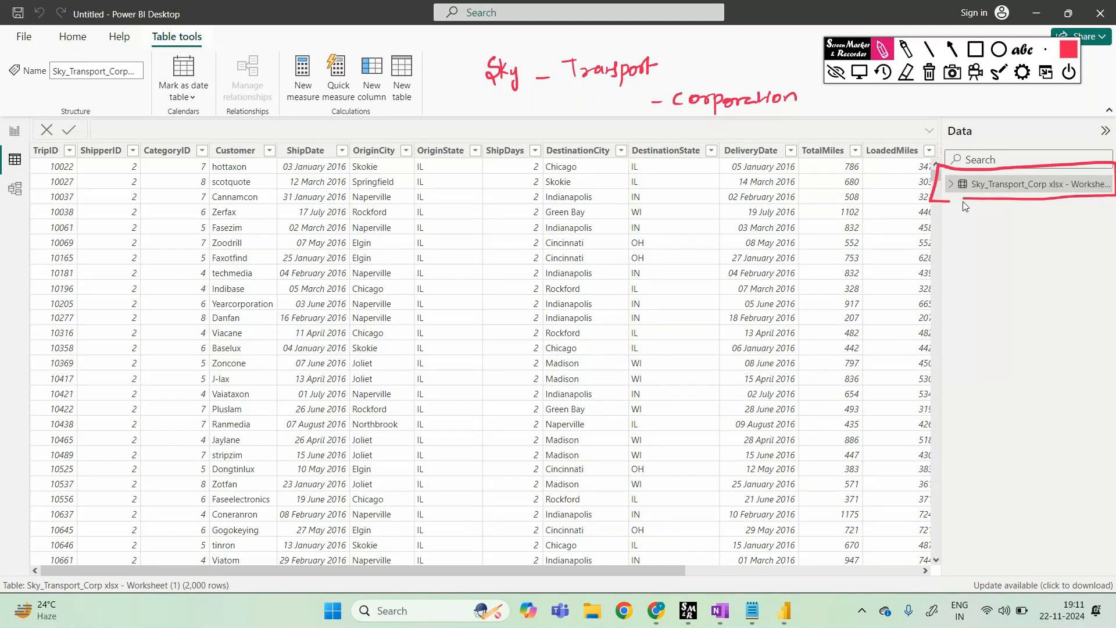
pyautogui.click(929, 72)
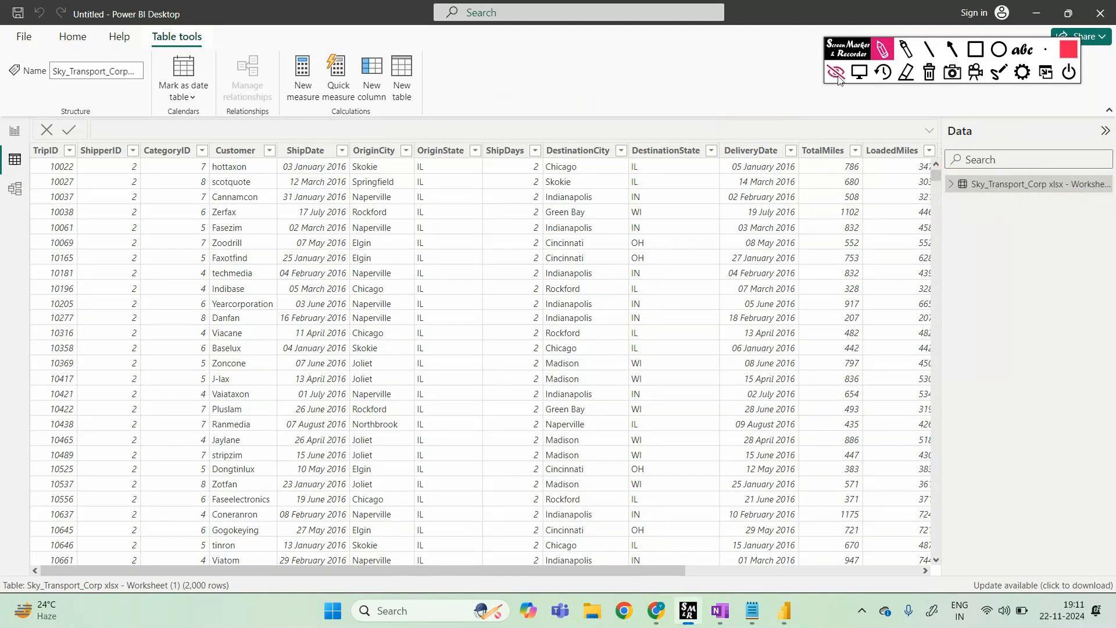
pyautogui.click(837, 75)
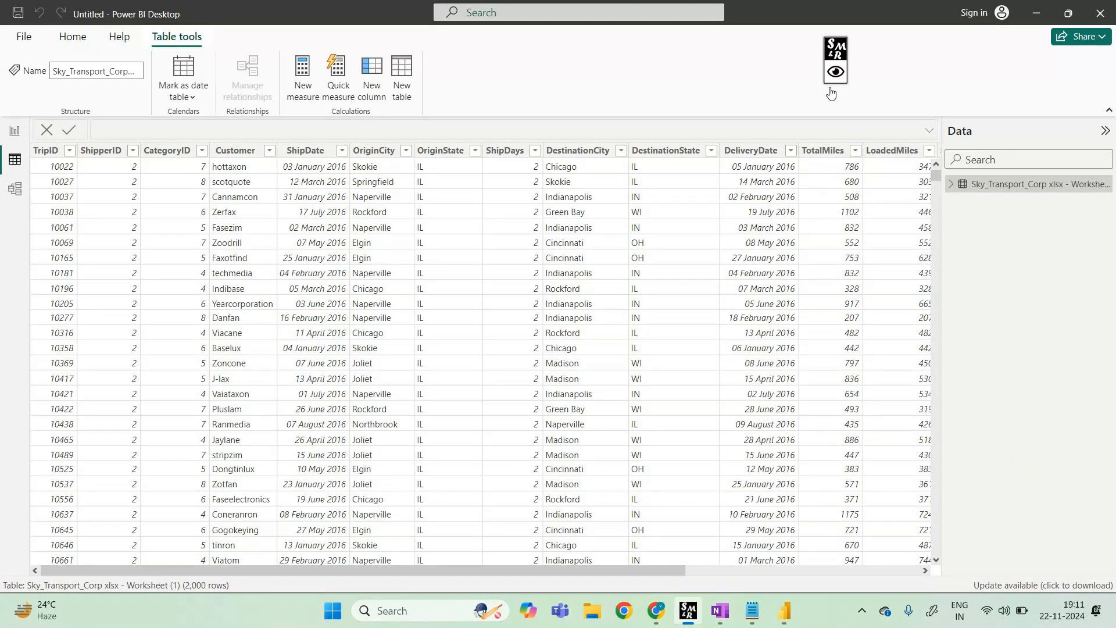
pyautogui.click(838, 82)
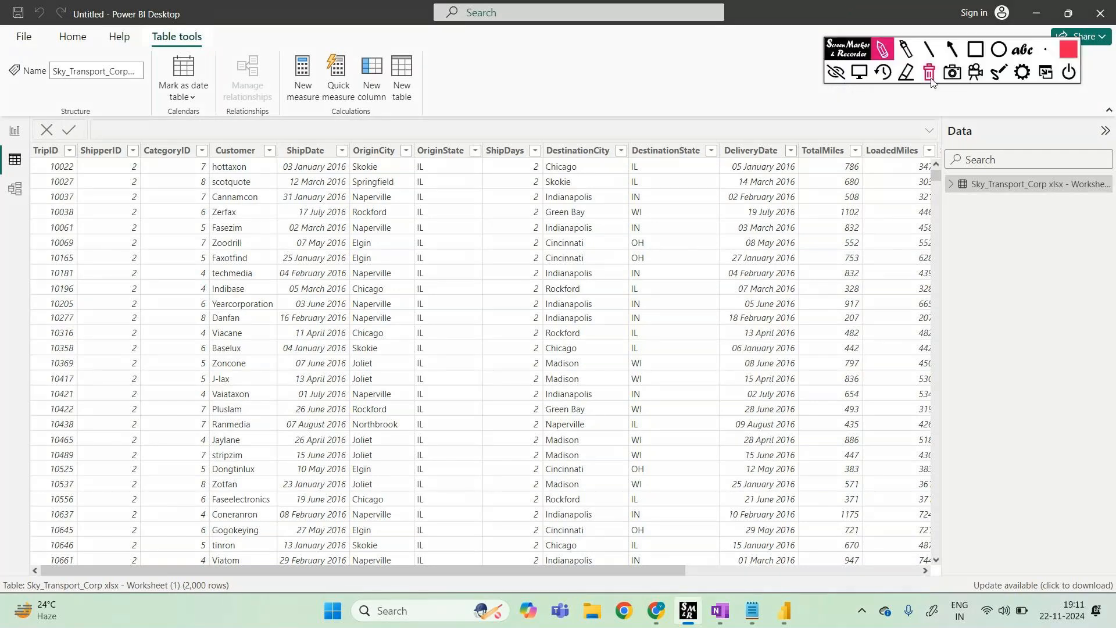
pyautogui.click(836, 74)
pyautogui.click(820, 87)
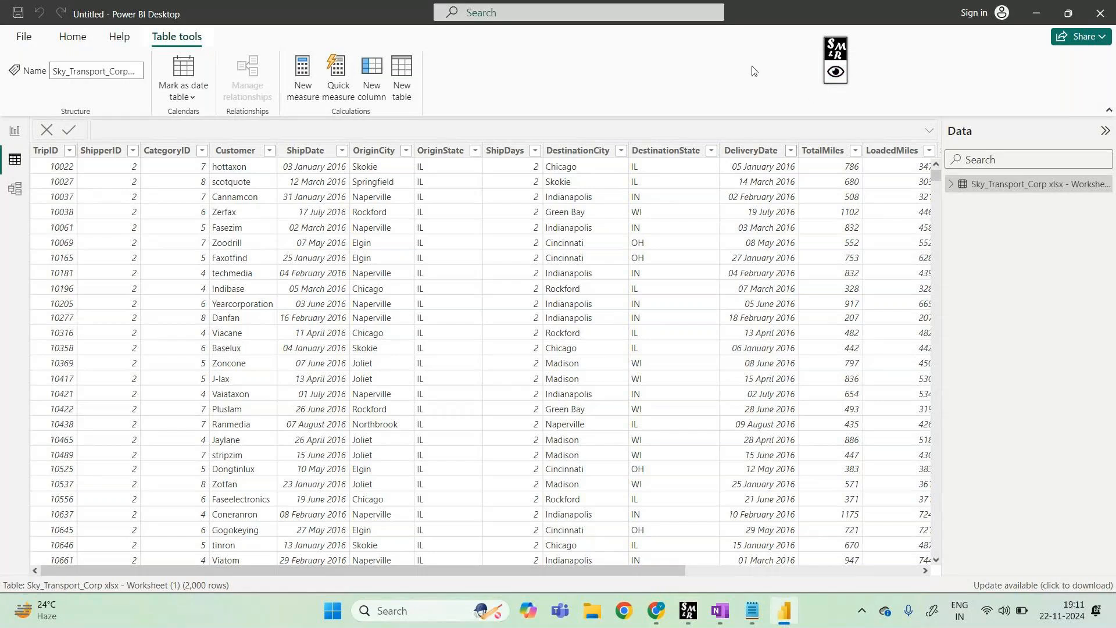
# Examine the Sky_Transport_Corp table's columns from TripID through CheckPoints and look through its rows
pyautogui.moveTo(546, 570); pyautogui.dragTo(652, 582)
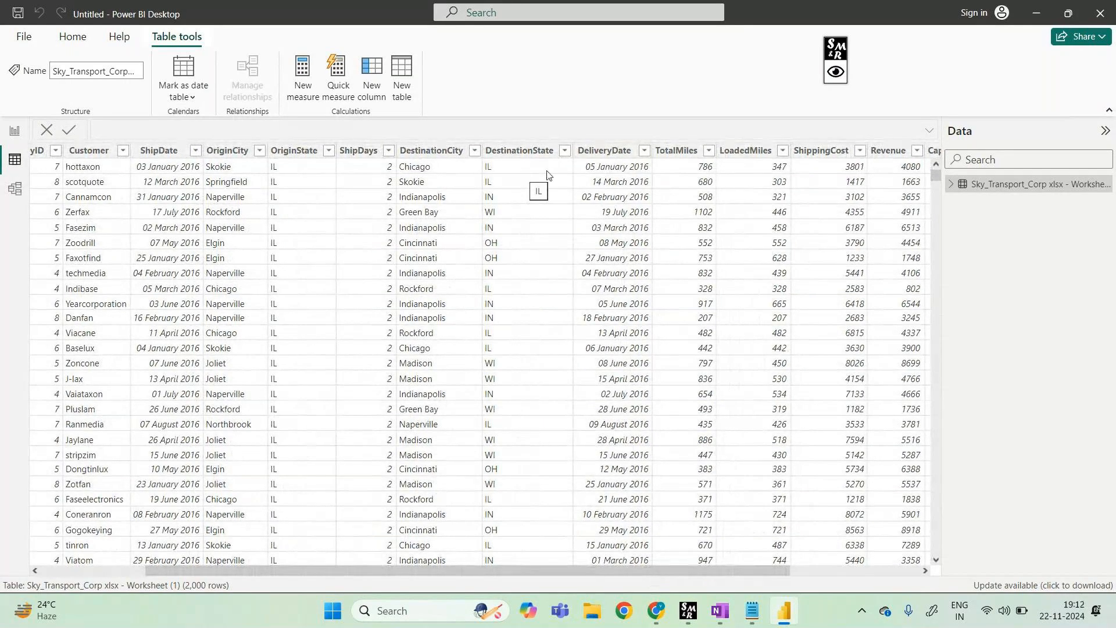
pyautogui.click(750, 158)
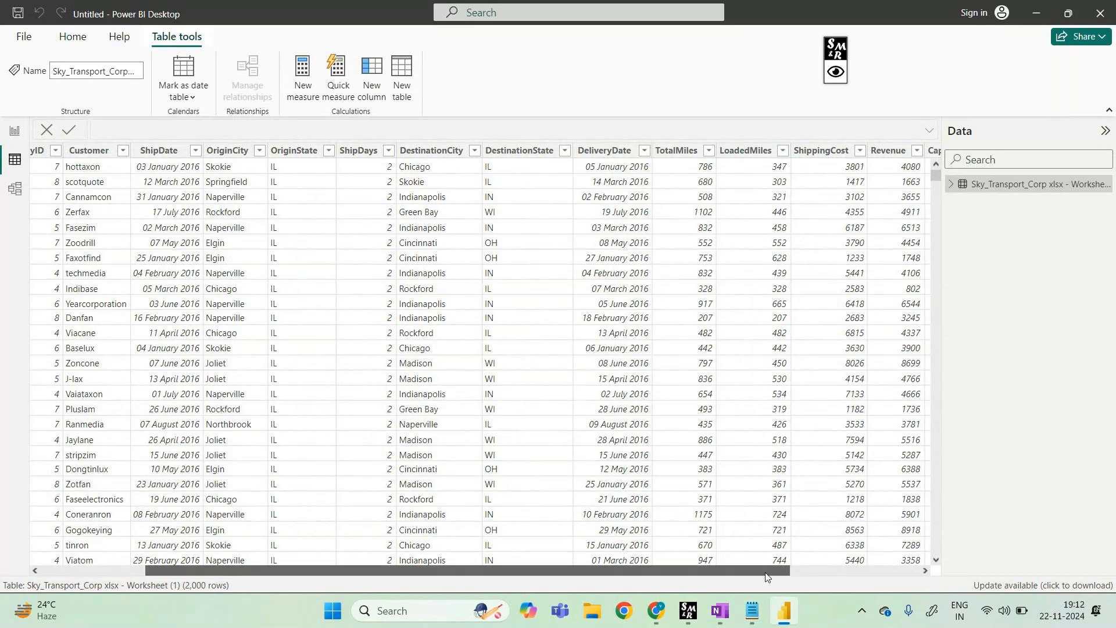
pyautogui.moveTo(765, 577); pyautogui.dragTo(870, 577)
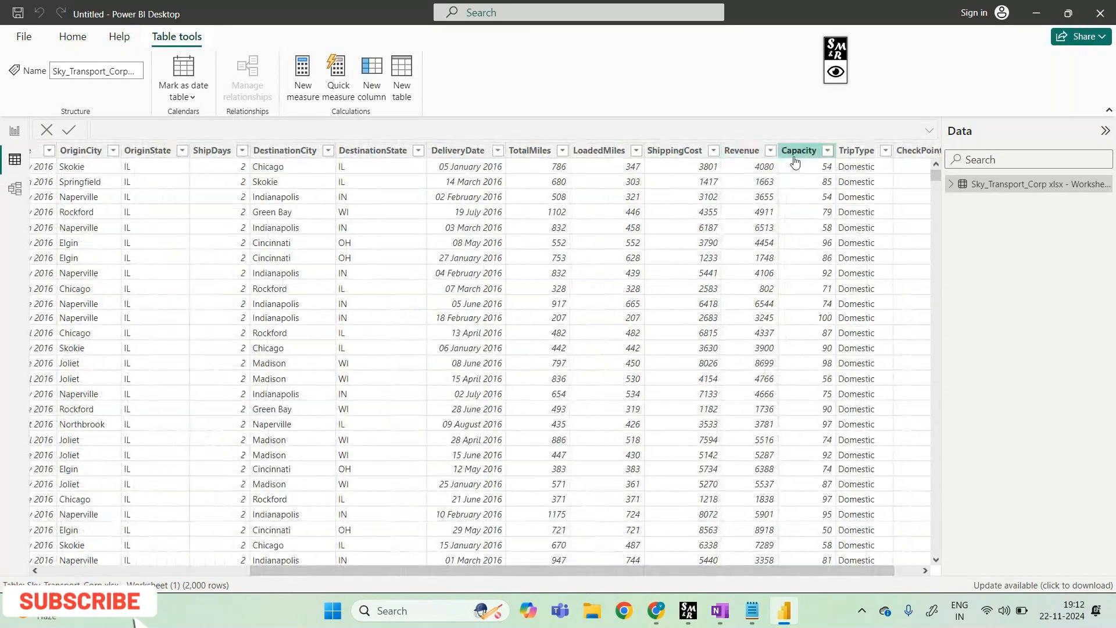
pyautogui.moveTo(690, 571); pyautogui.dragTo(721, 571)
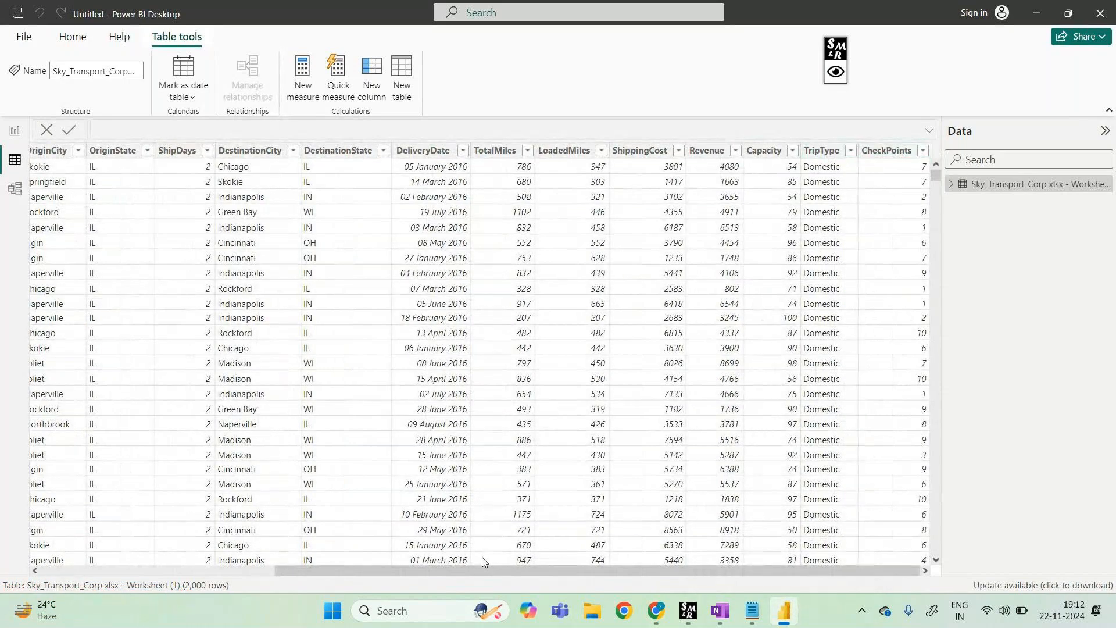
pyautogui.moveTo(433, 574); pyautogui.dragTo(206, 574)
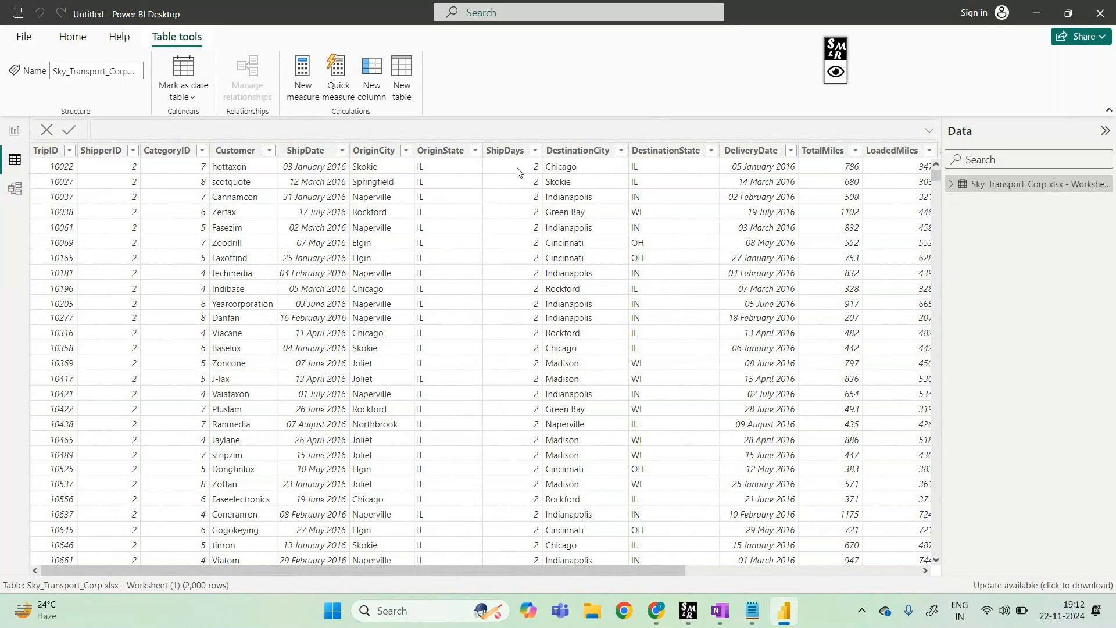
pyautogui.scroll(-5, 524, 419)
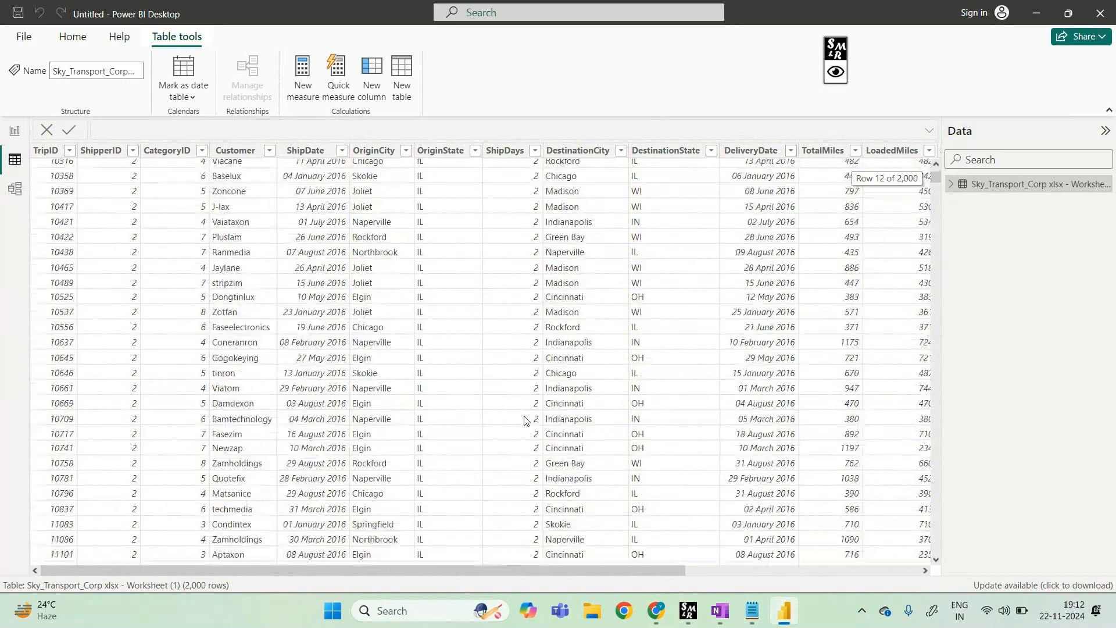
pyautogui.scroll(-20, 523, 419)
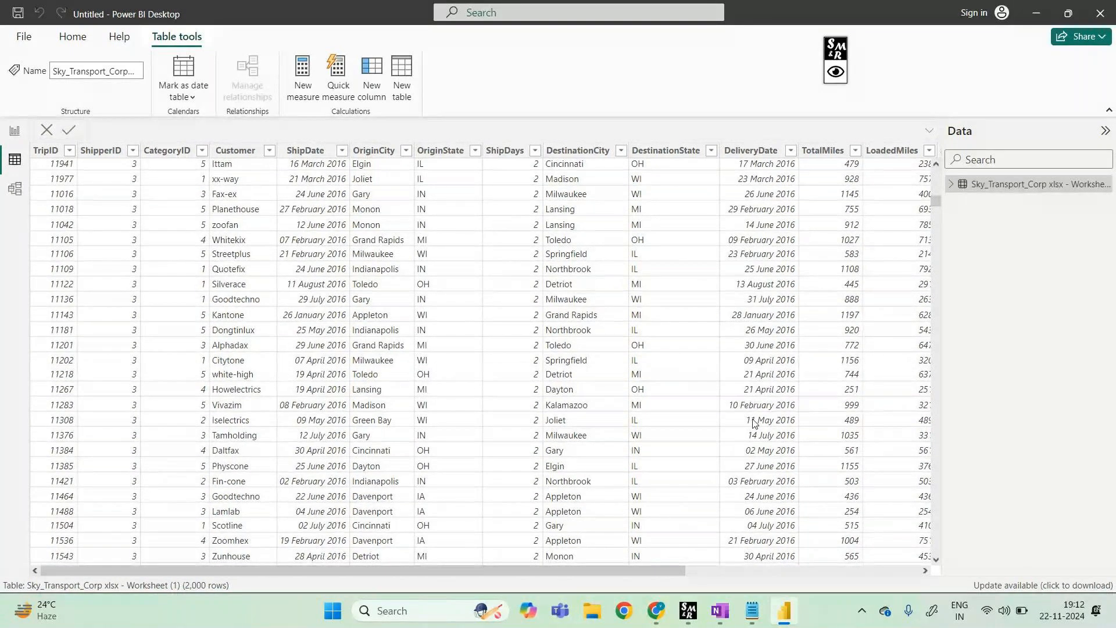
pyautogui.scroll(20, 754, 421)
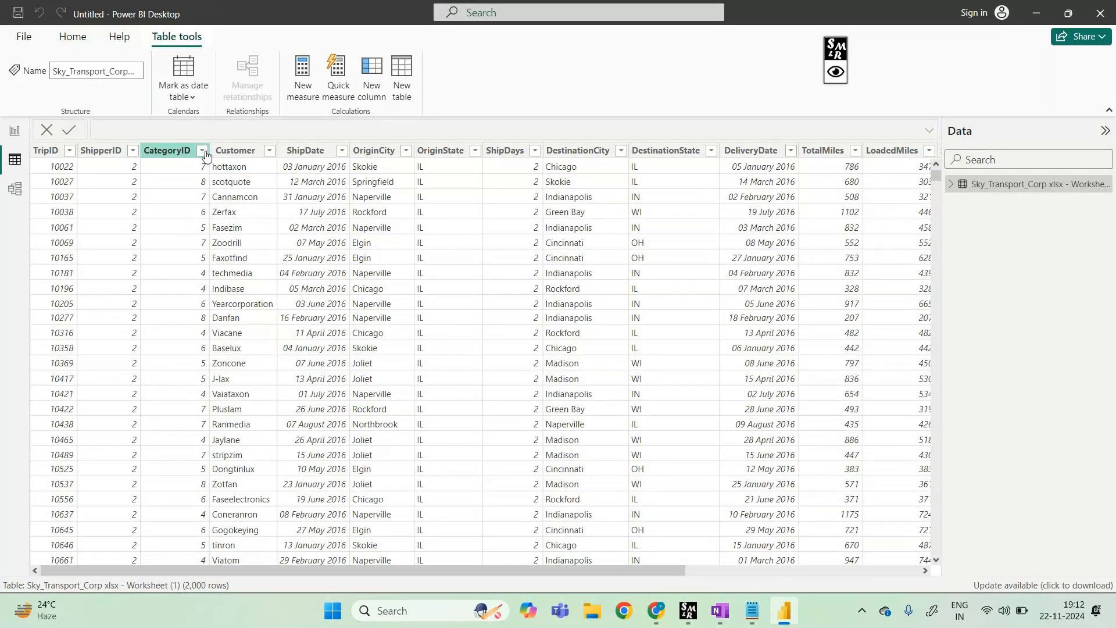
# Look through the list of distinct values in the Customer column's filter without changing the selection
pyautogui.click(269, 153)
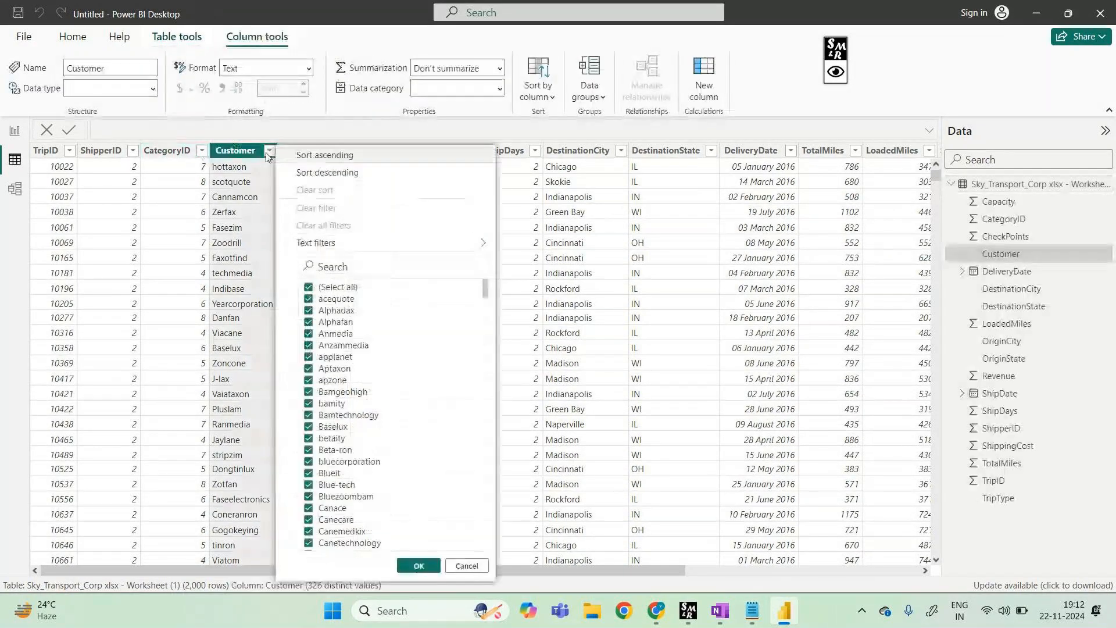
pyautogui.scroll(-10, 374, 451)
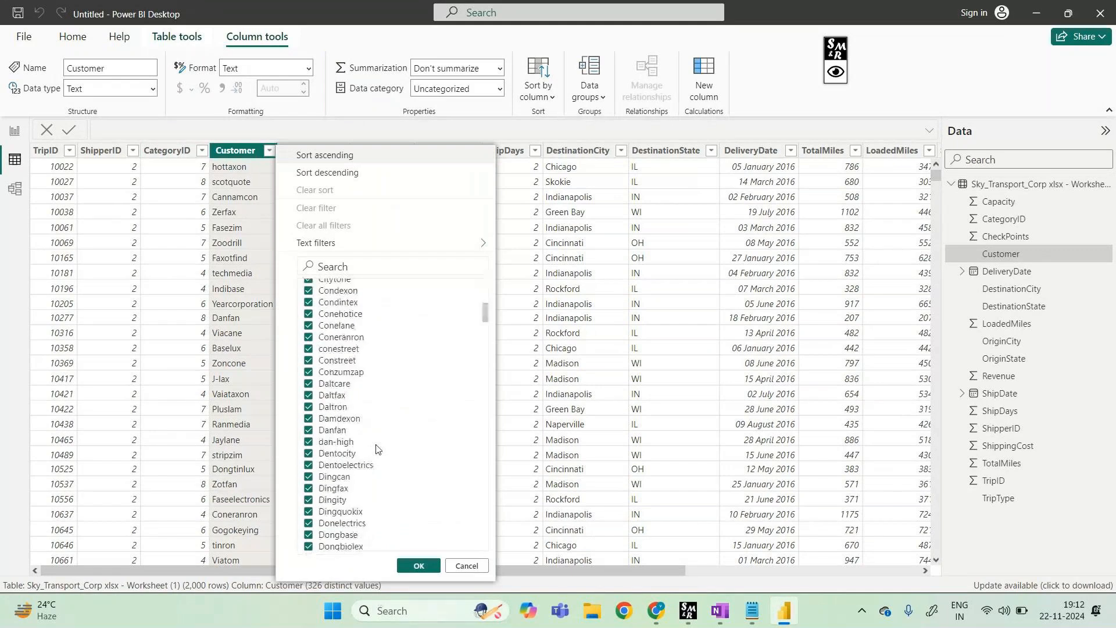
pyautogui.scroll(-20, 376, 449)
pyautogui.scroll(10, 375, 449)
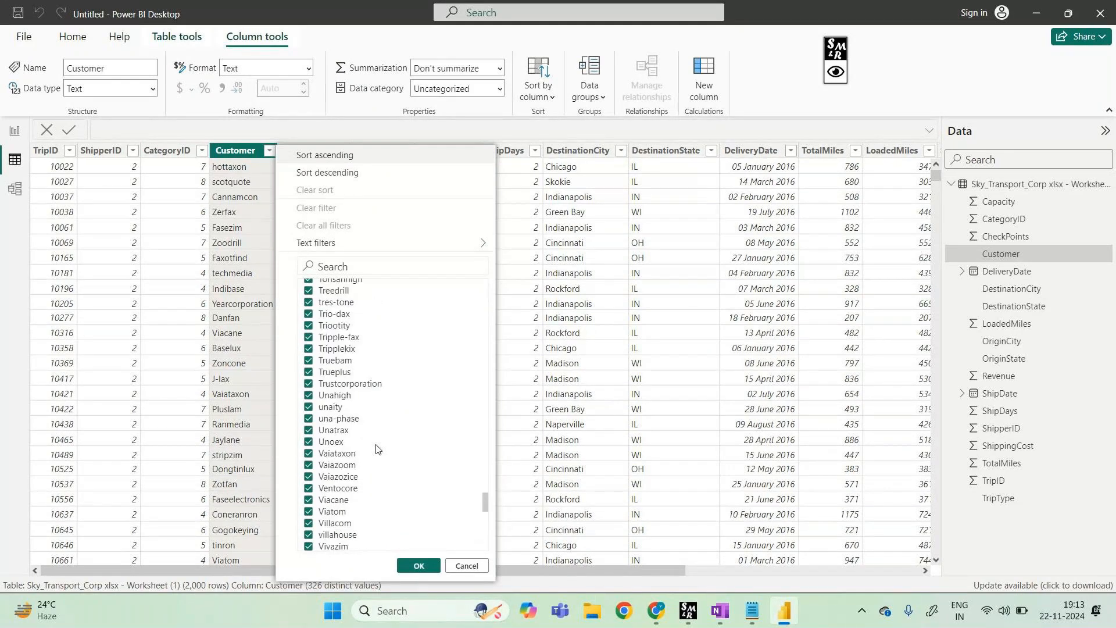
pyautogui.scroll(20, 376, 449)
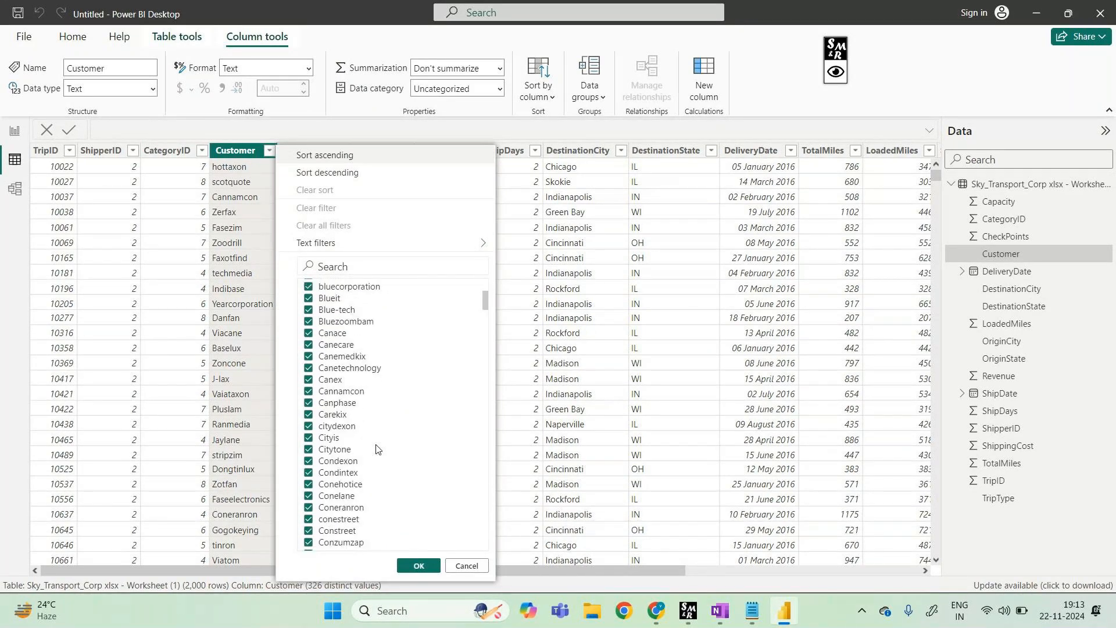
pyautogui.click(419, 566)
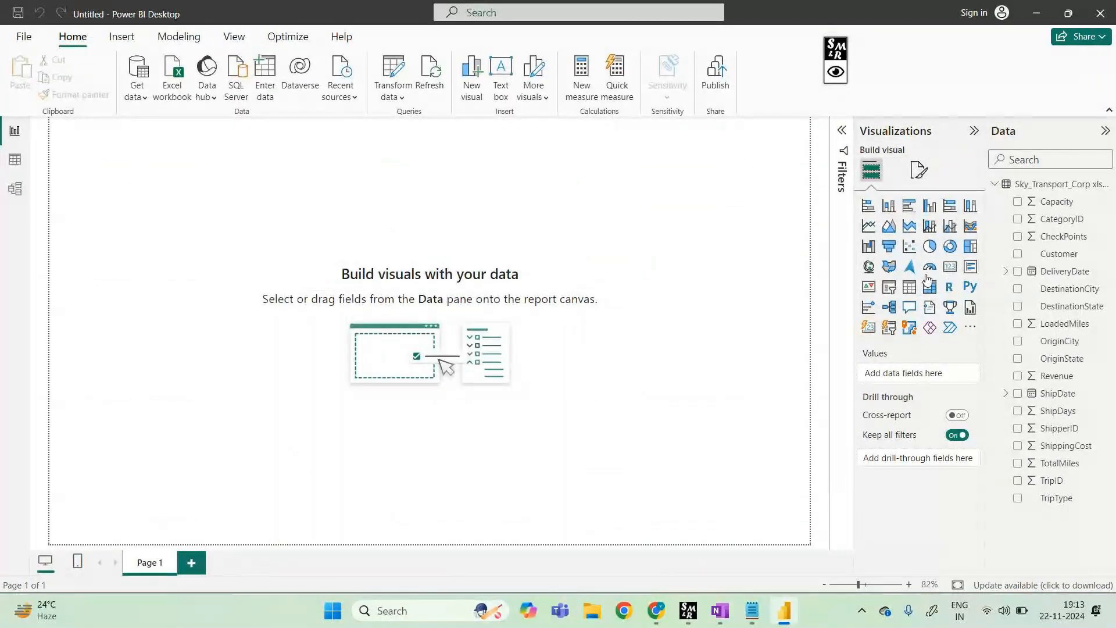
# Build an enlarged stacked column chart of Revenue by DestinationState on Page 1 and remove it
pyautogui.click(889, 210)
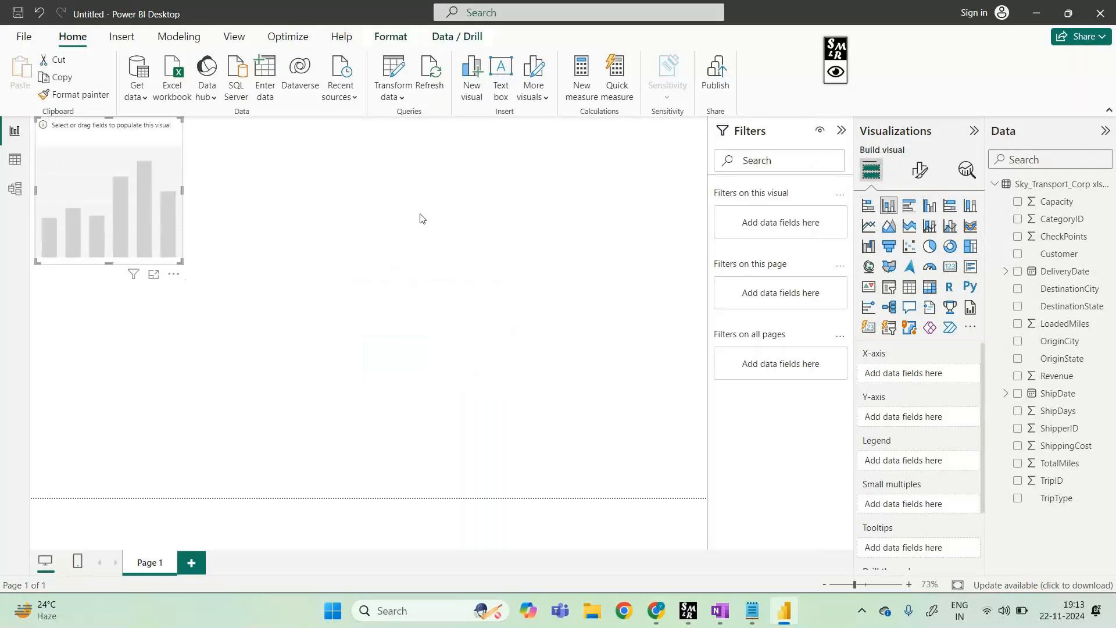
pyautogui.moveTo(134, 143); pyautogui.dragTo(468, 154)
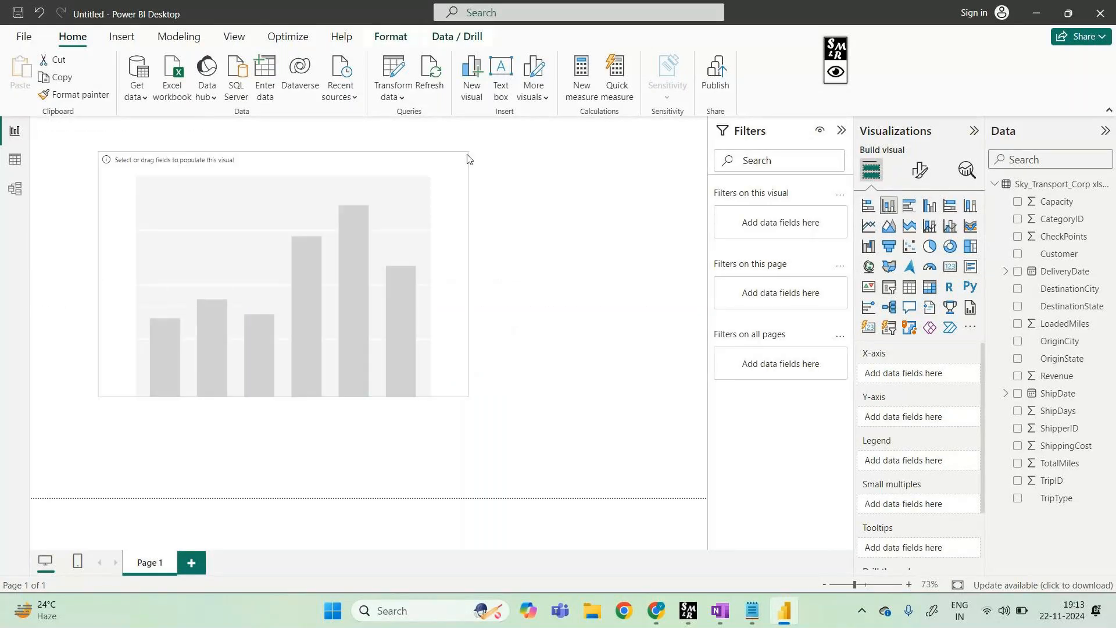
pyautogui.moveTo(1055, 306); pyautogui.dragTo(396, 249)
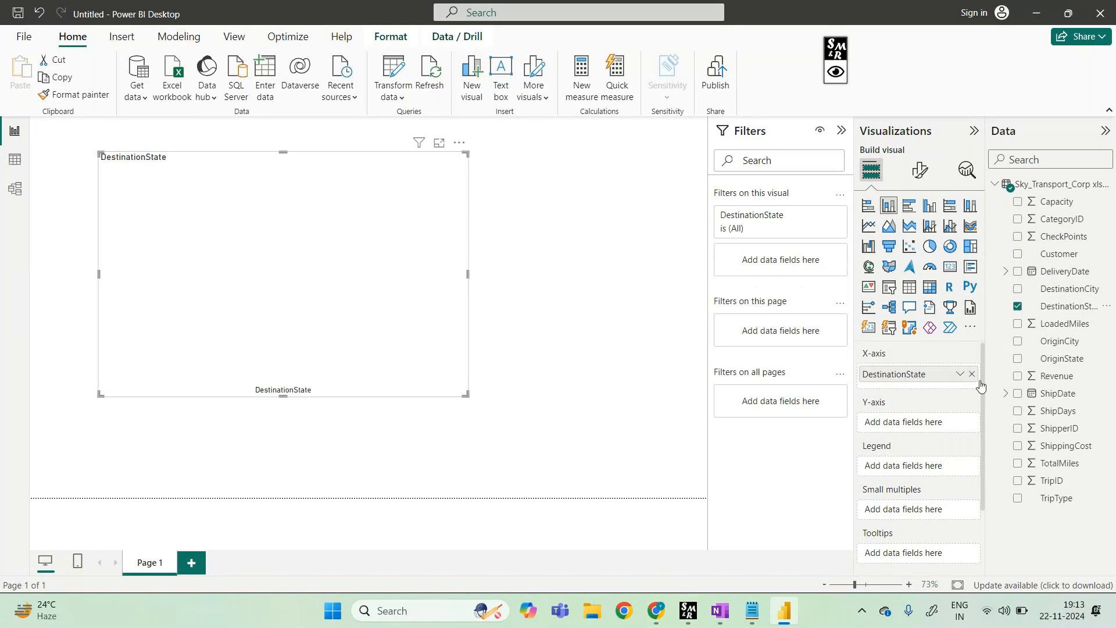
pyautogui.moveTo(1074, 379); pyautogui.dragTo(430, 312)
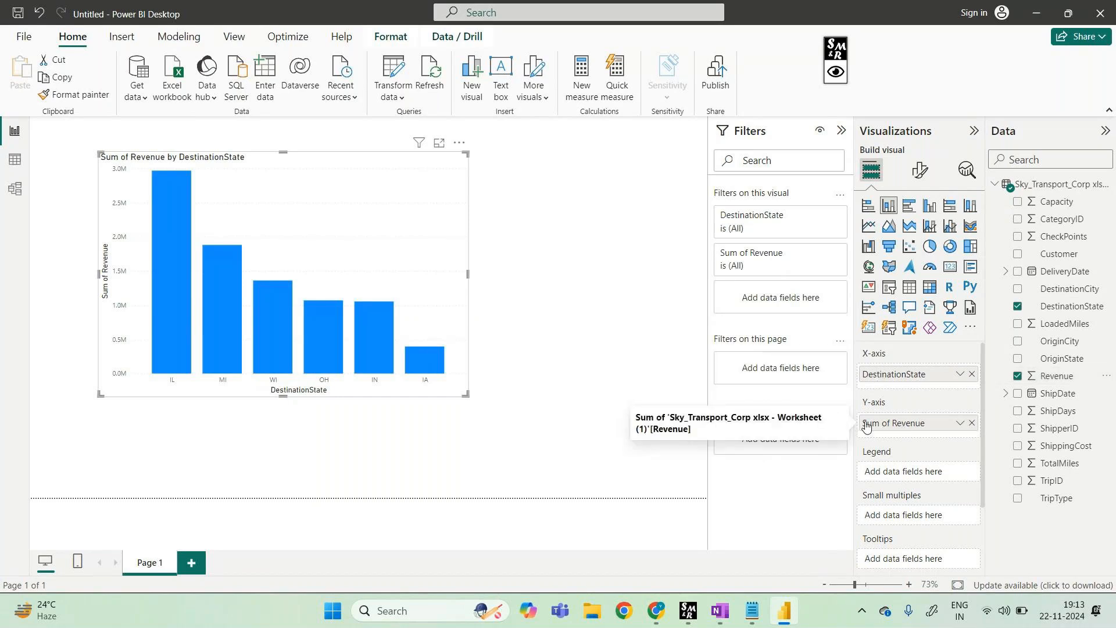
pyautogui.click(460, 142)
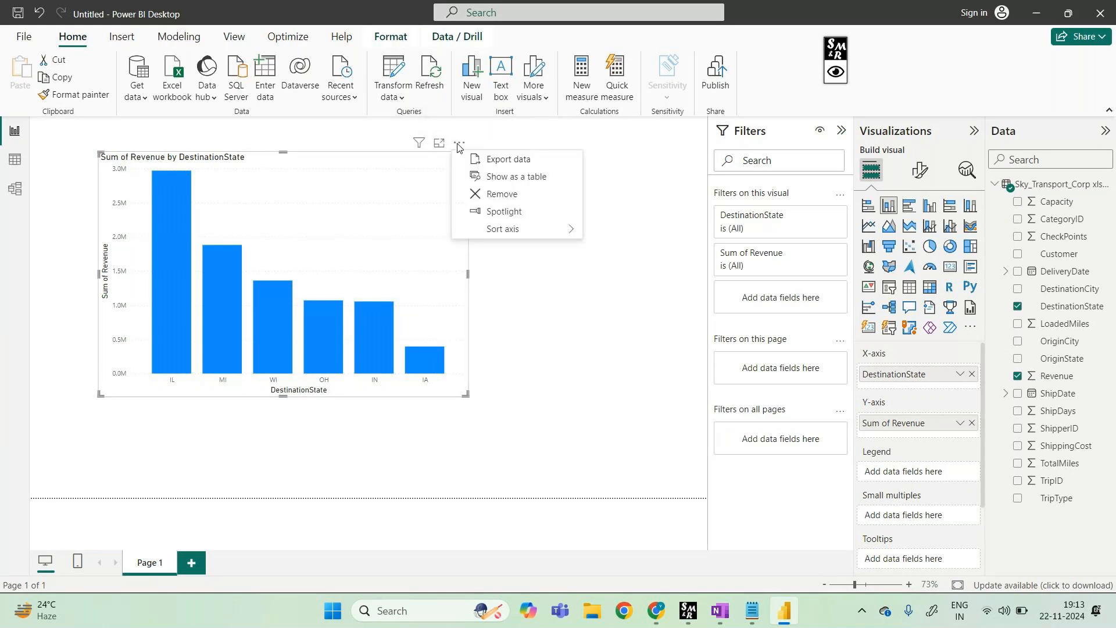
pyautogui.click(489, 195)
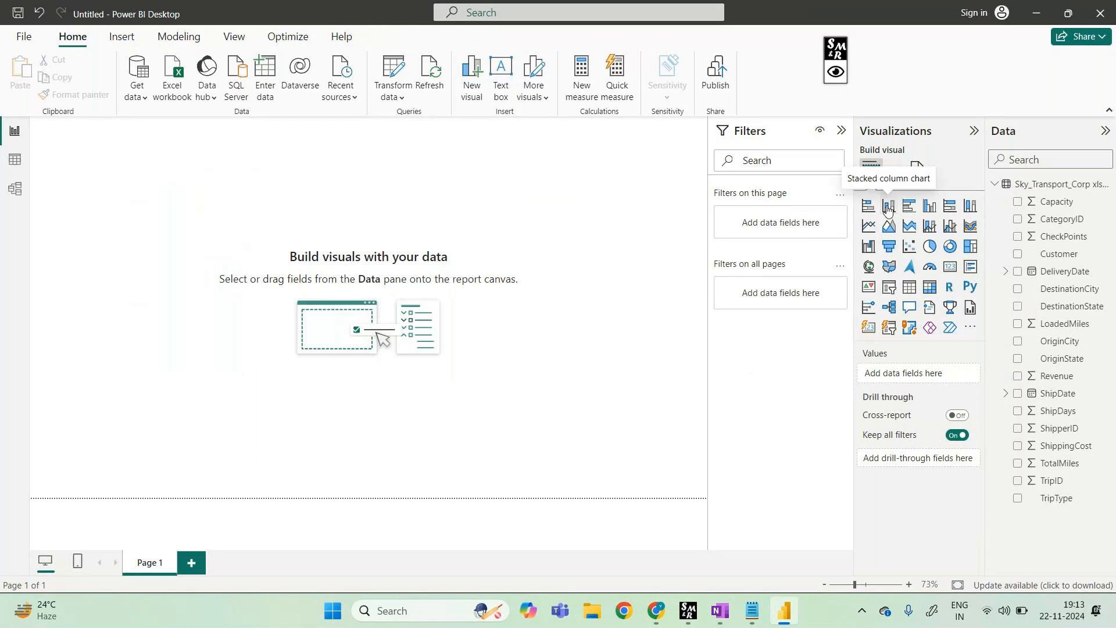
# Rebuild the stacked column chart with DestinationState and Revenue, reposition it on the page, and delete it again
pyautogui.click(888, 207)
pyautogui.moveTo(189, 124); pyautogui.dragTo(487, 132)
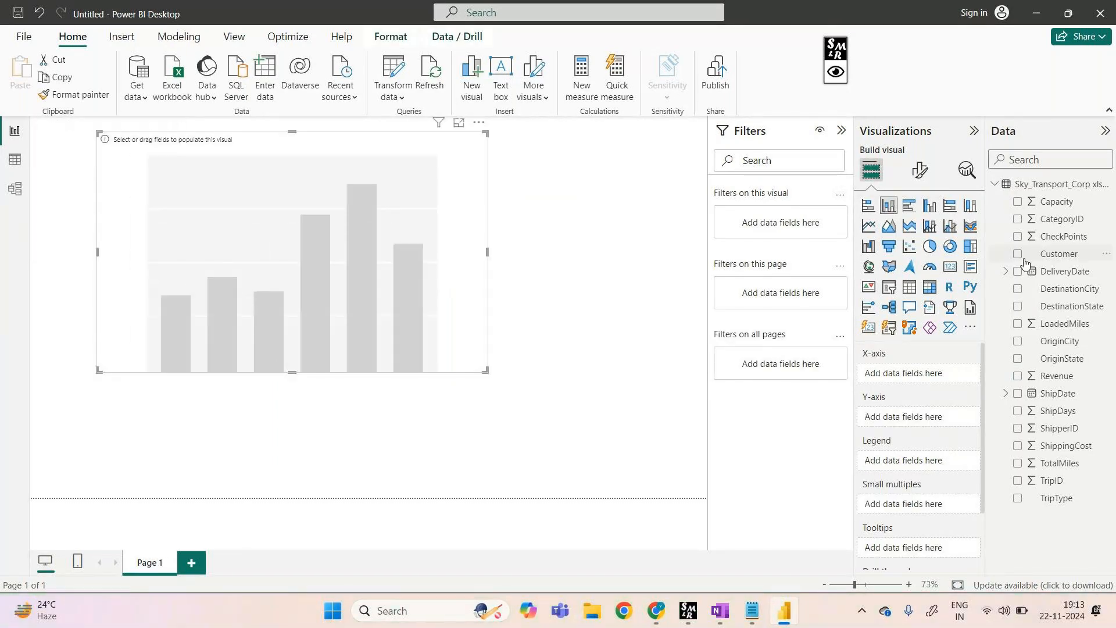
pyautogui.click(1060, 308)
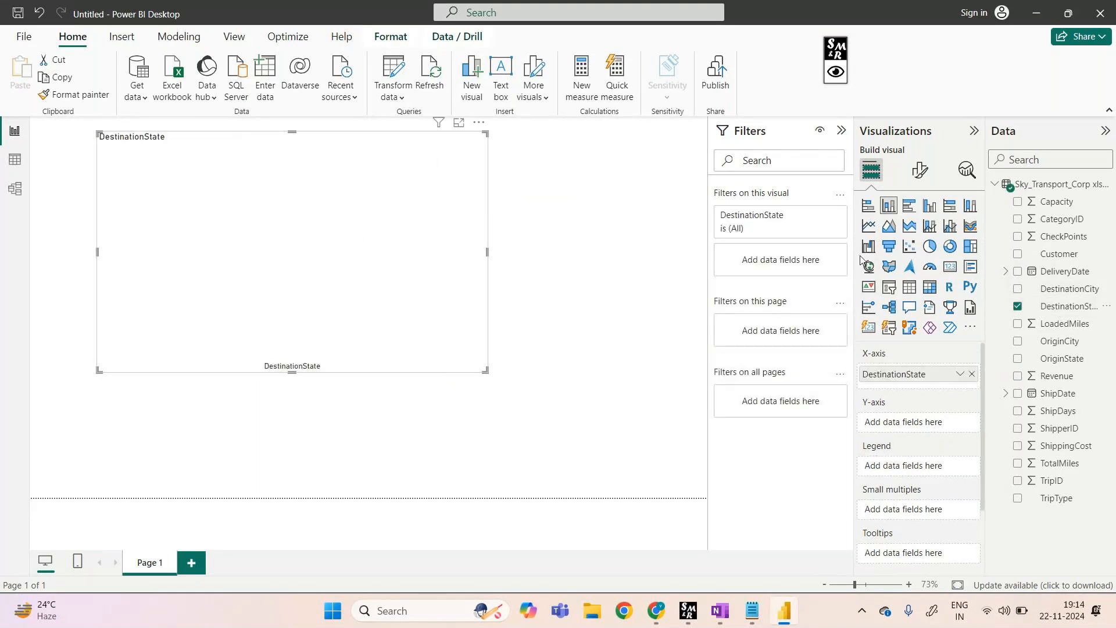
pyautogui.moveTo(1055, 376); pyautogui.dragTo(310, 250)
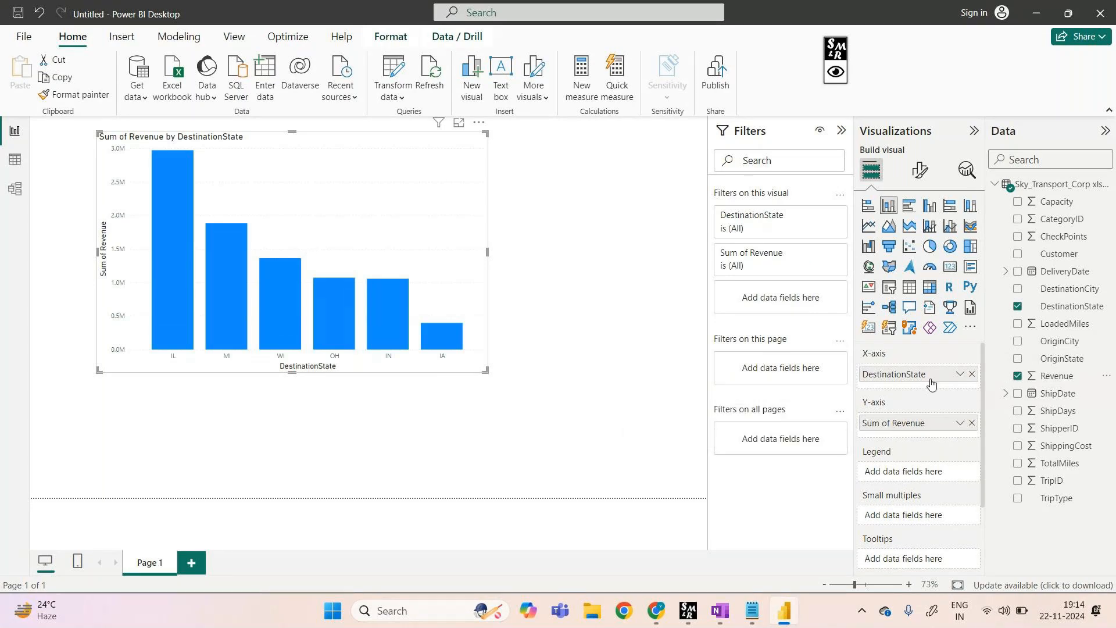
pyautogui.moveTo(365, 156); pyautogui.dragTo(364, 219)
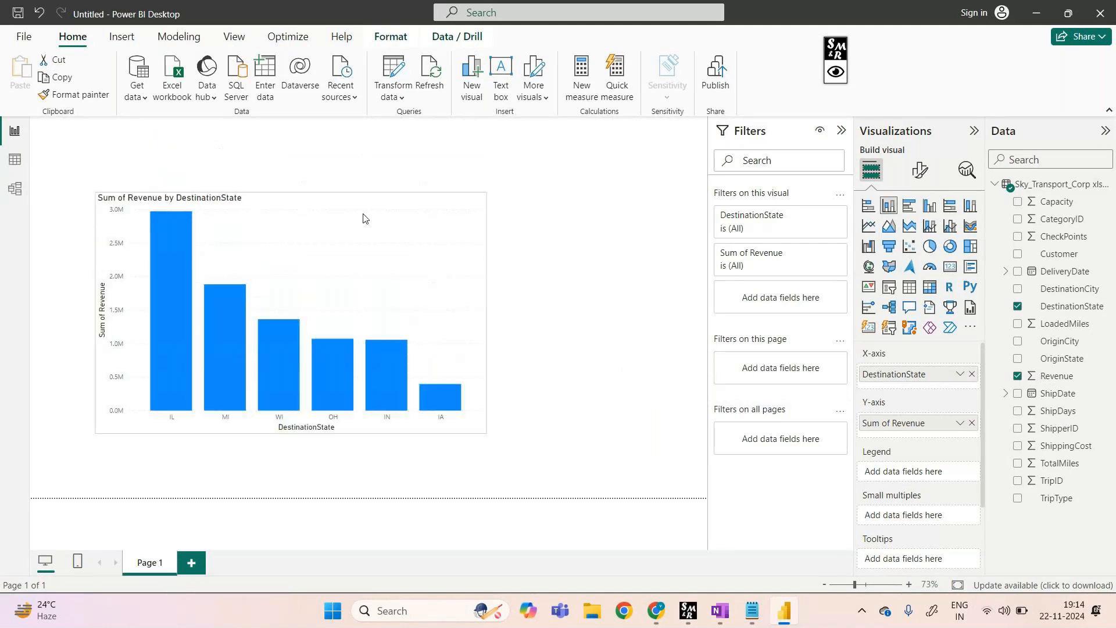
pyautogui.click(478, 186)
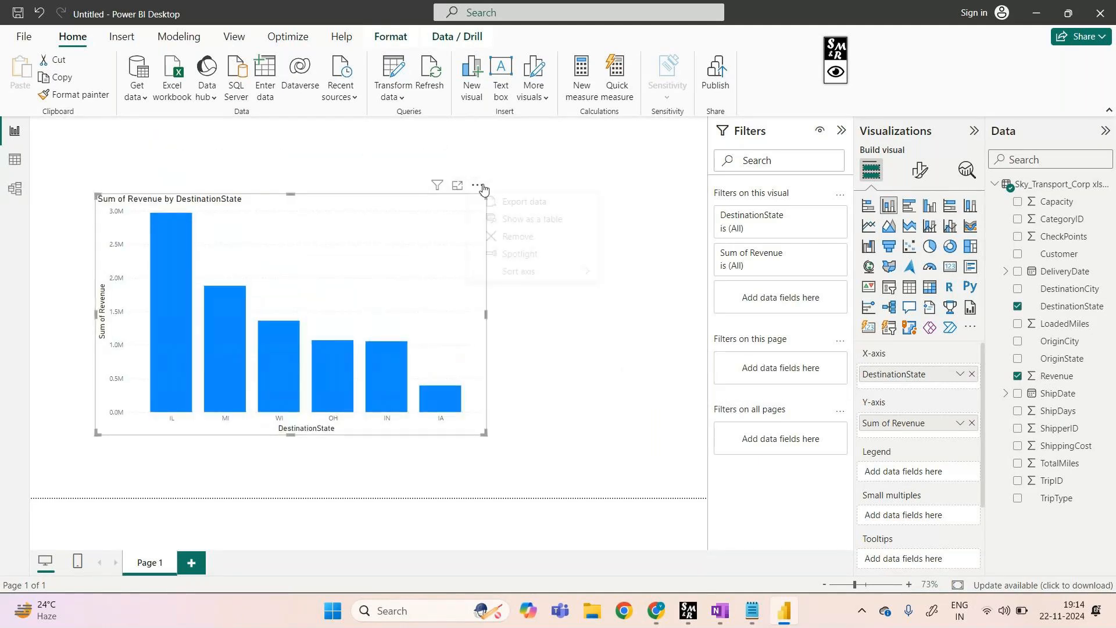
pyautogui.click(518, 236)
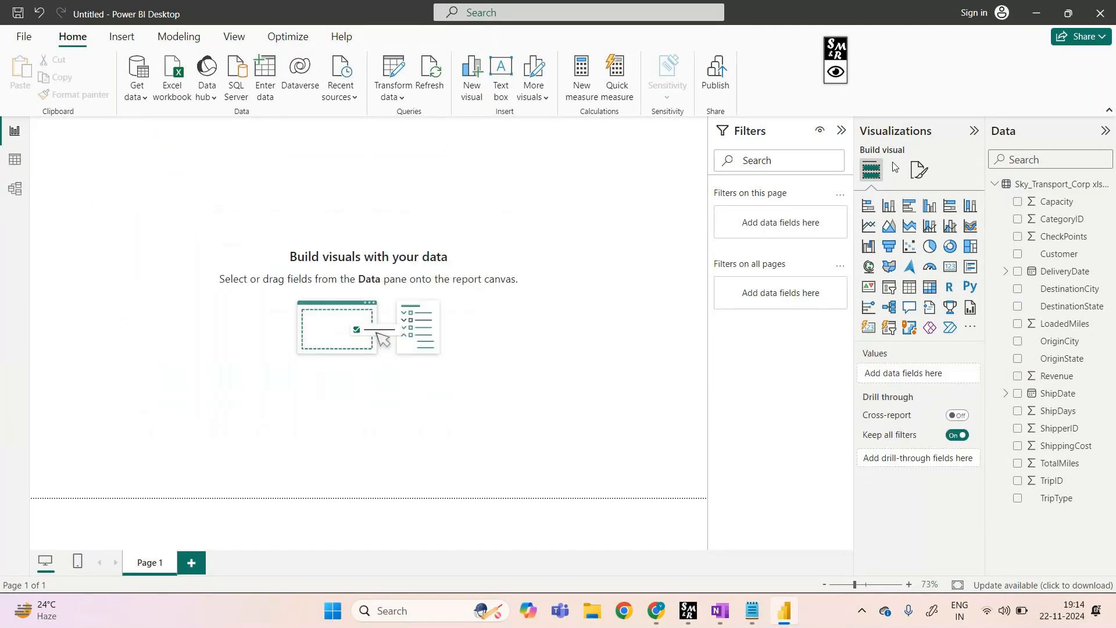
# Insert an enlarged stacked column chart on Page 1 with DestinationState on the X-axis and the sum of Revenue on the Y-axis
pyautogui.click(889, 205)
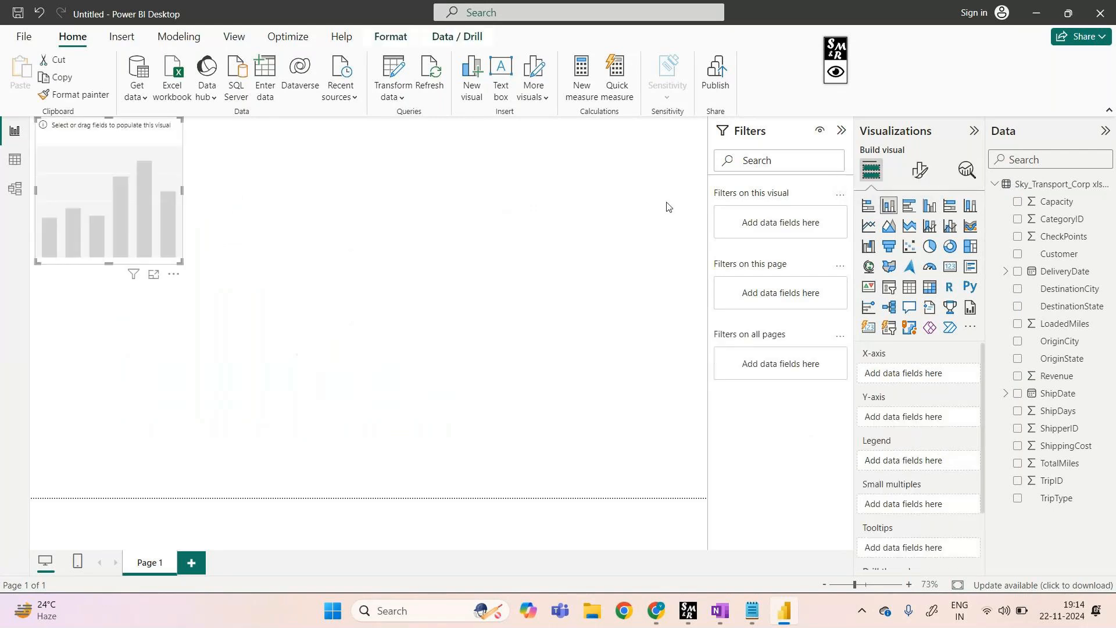
pyautogui.moveTo(143, 183); pyautogui.dragTo(223, 300)
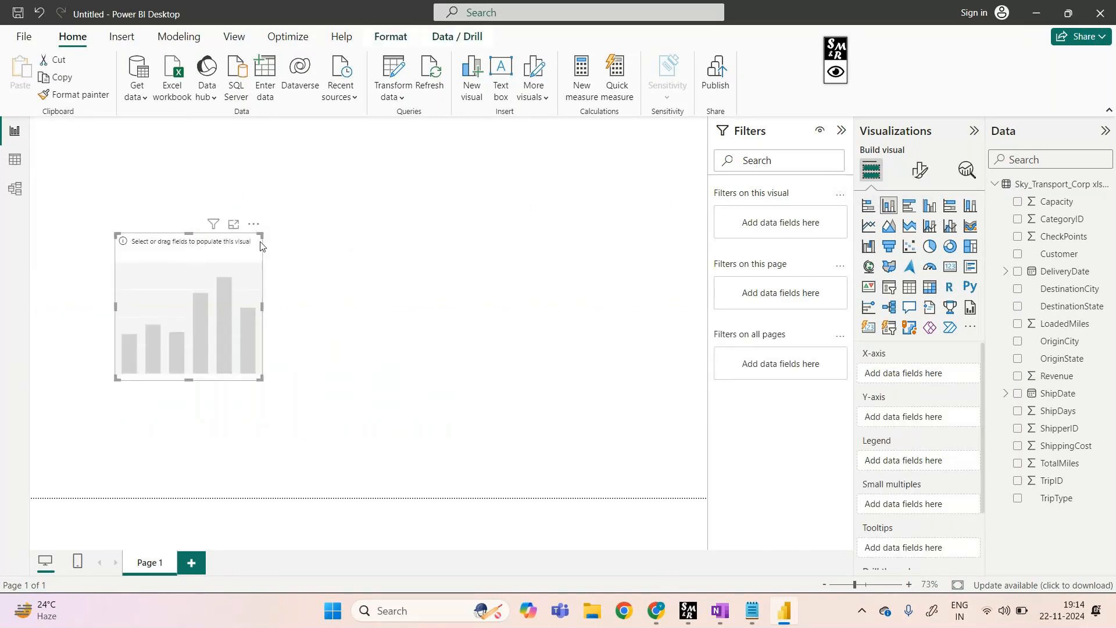
pyautogui.moveTo(262, 234); pyautogui.dragTo(475, 135)
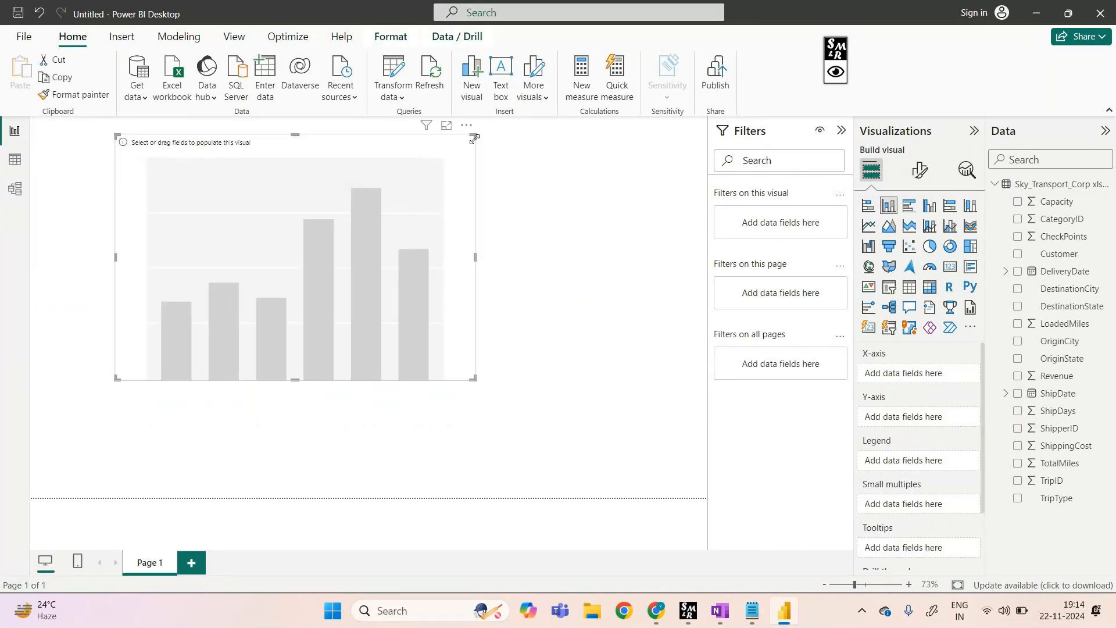
pyautogui.moveTo(399, 161); pyautogui.dragTo(402, 203)
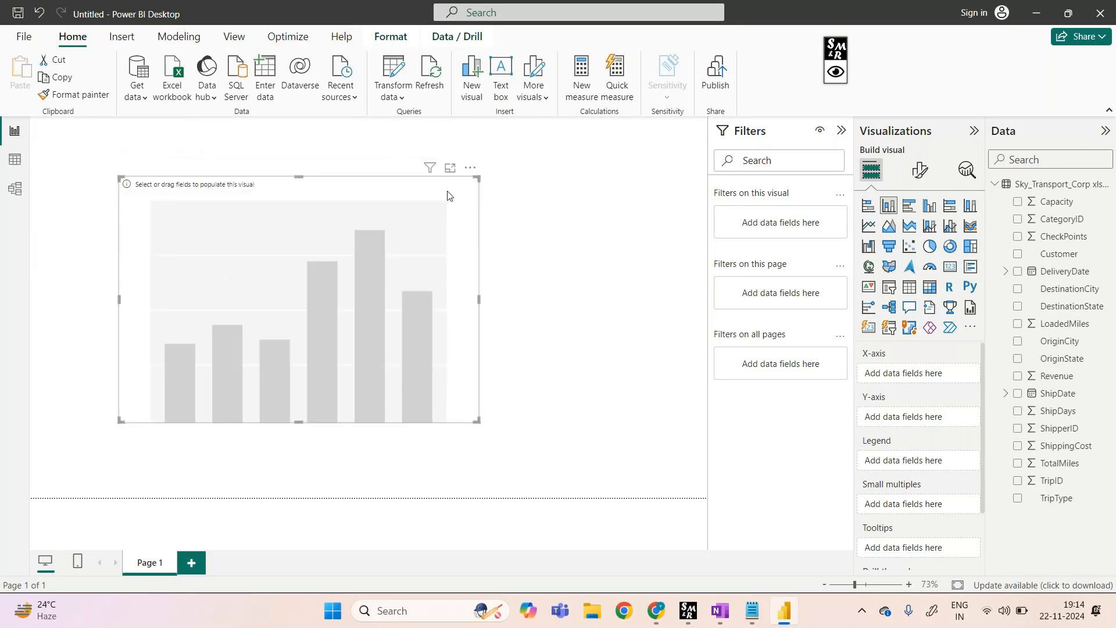
pyautogui.moveTo(1045, 305); pyautogui.dragTo(916, 372)
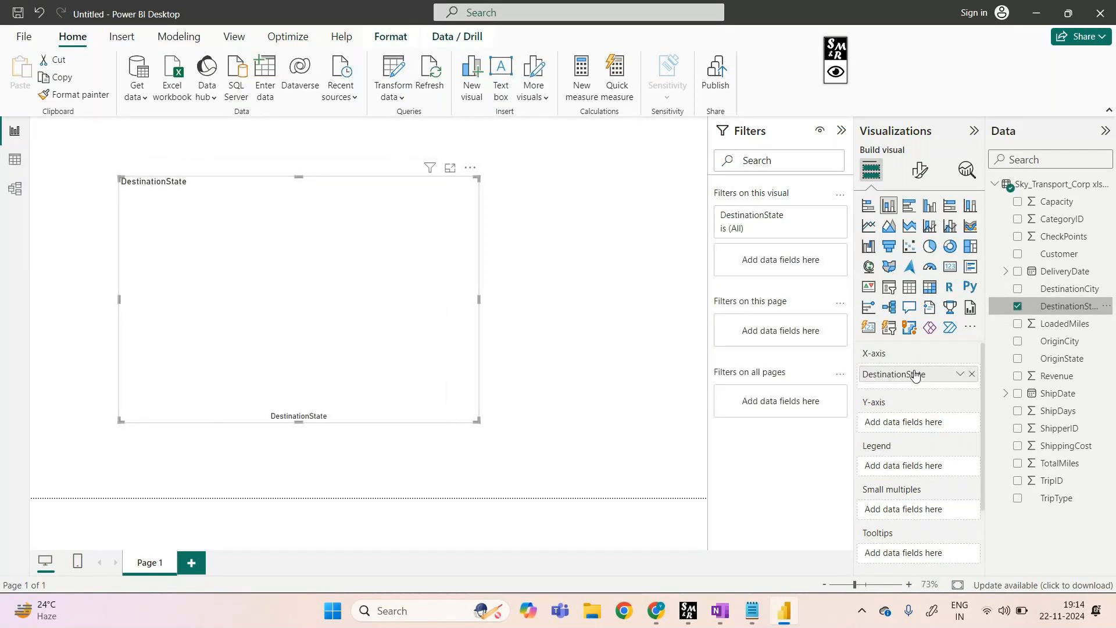
pyautogui.moveTo(1062, 384); pyautogui.dragTo(918, 427)
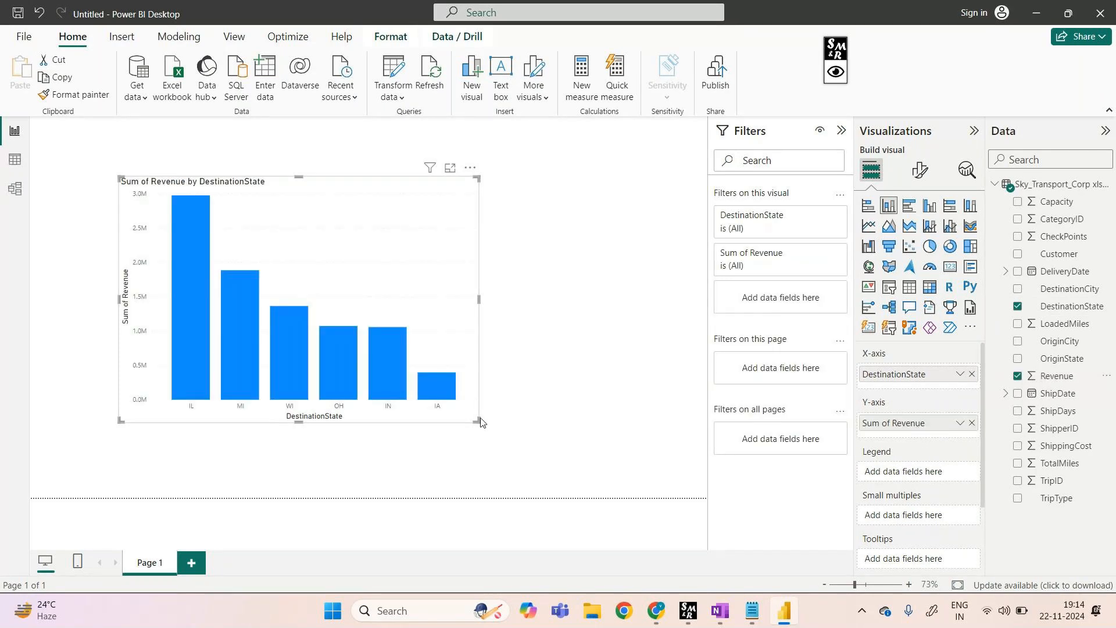
pyautogui.moveTo(482, 425); pyautogui.dragTo(560, 436)
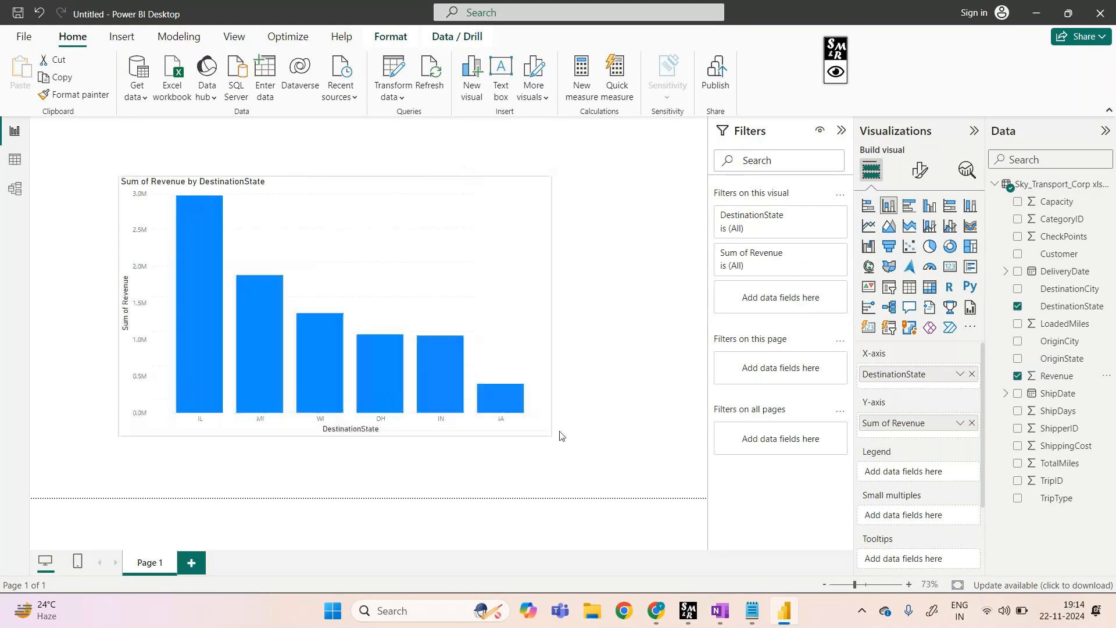
# Add a second report page holding an enlarged stacked column chart of the sum of Revenue by DestinationState
pyautogui.click(193, 564)
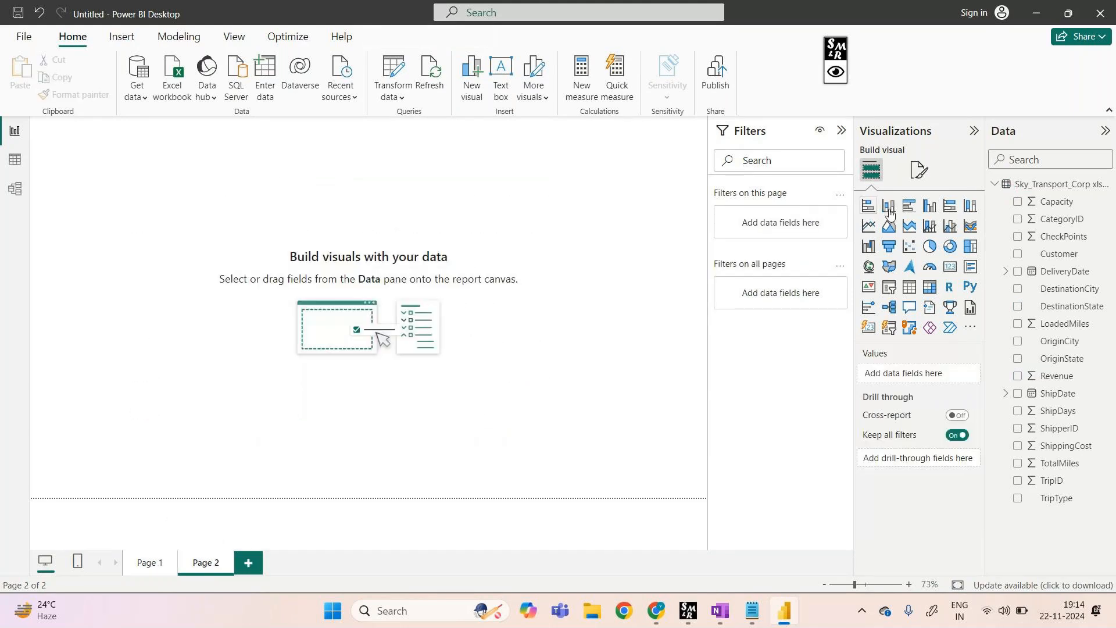
pyautogui.click(889, 207)
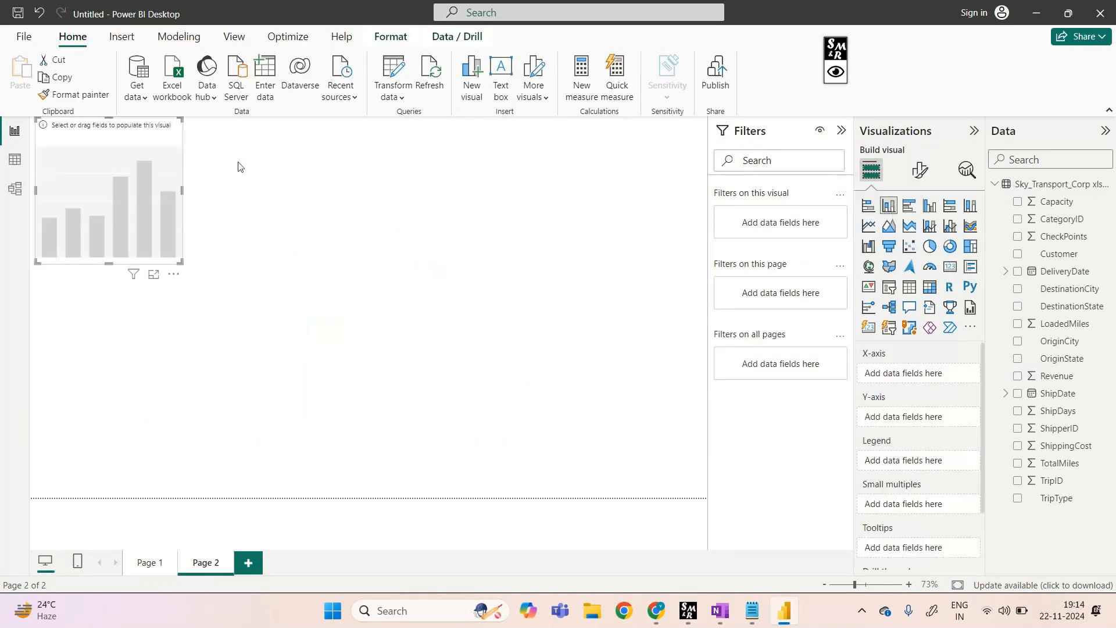
pyautogui.moveTo(126, 140); pyautogui.dragTo(504, 146)
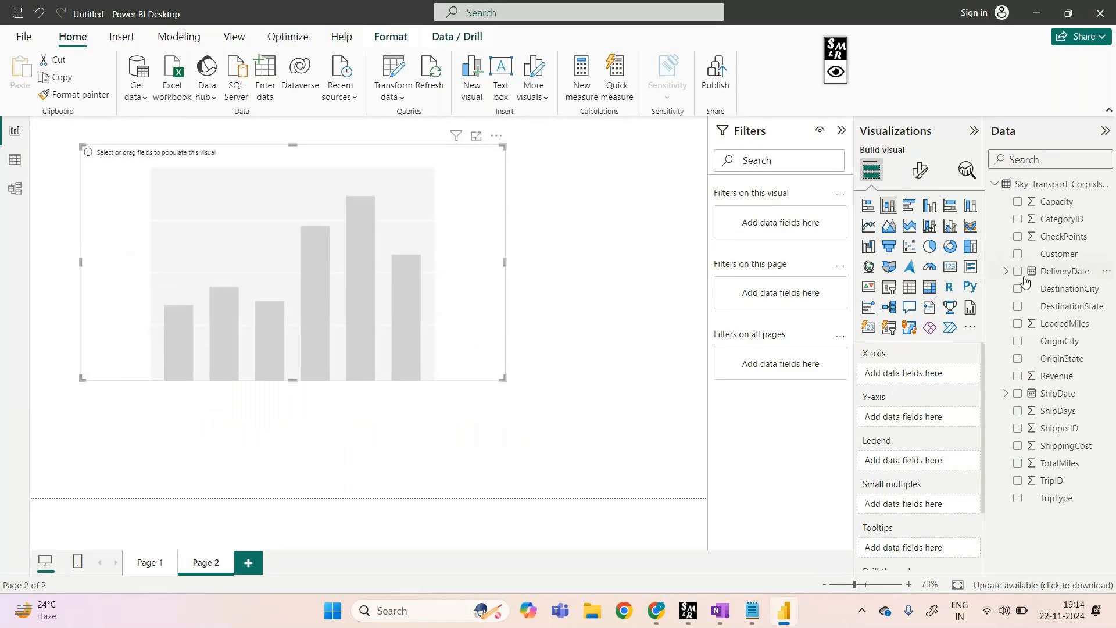
pyautogui.moveTo(1055, 310); pyautogui.dragTo(408, 279)
pyautogui.moveTo(1057, 378); pyautogui.dragTo(384, 285)
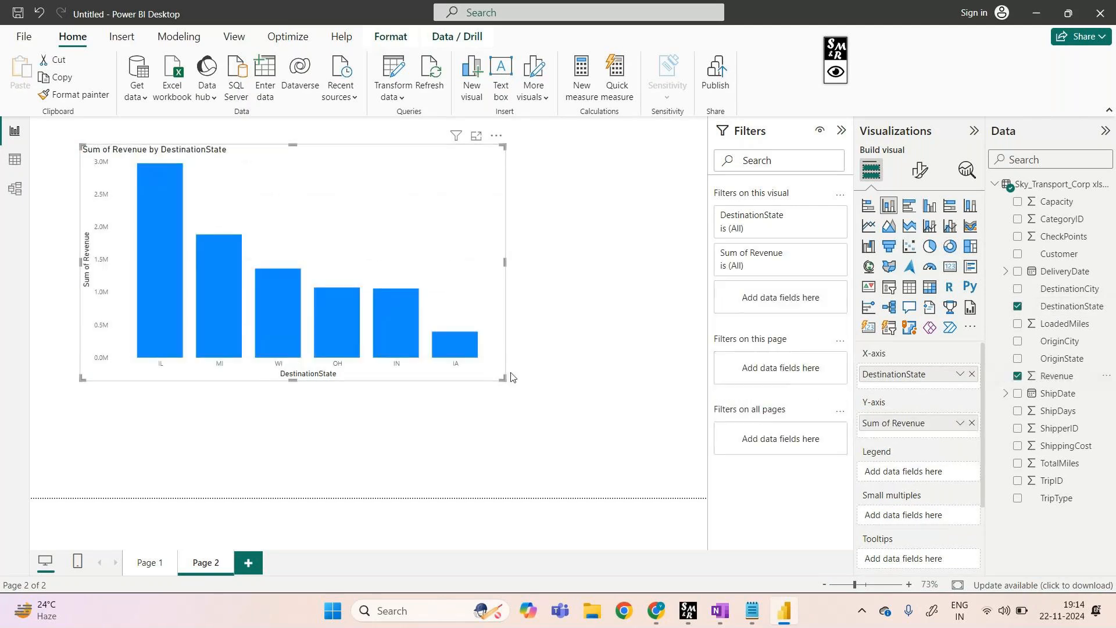
pyautogui.moveTo(501, 376); pyautogui.dragTo(516, 388)
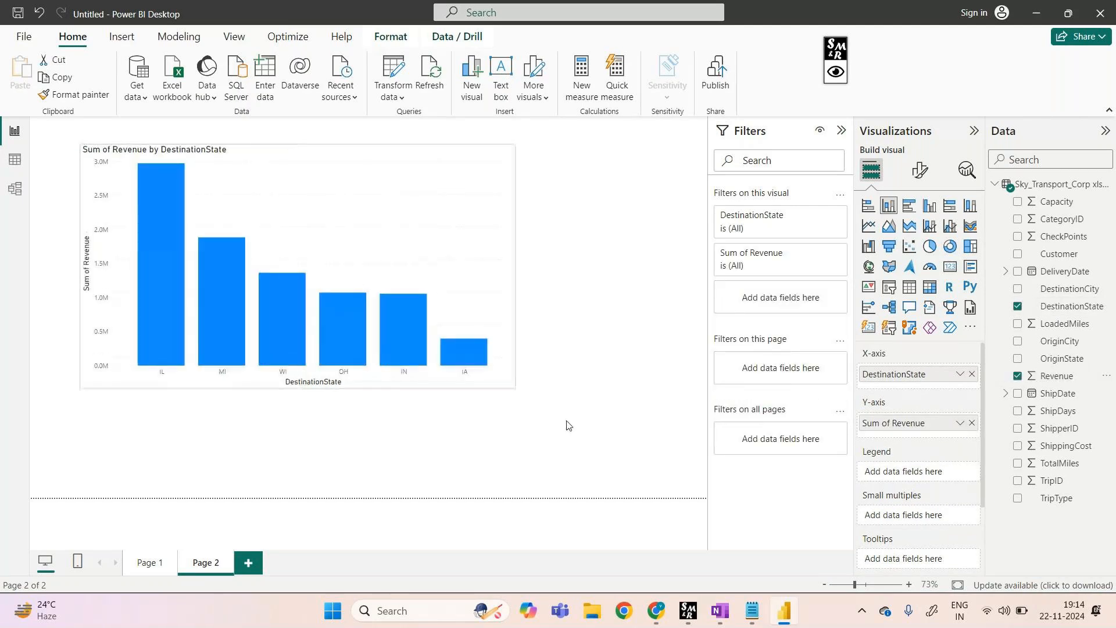
pyautogui.moveTo(567, 425); pyautogui.dragTo(573, 430)
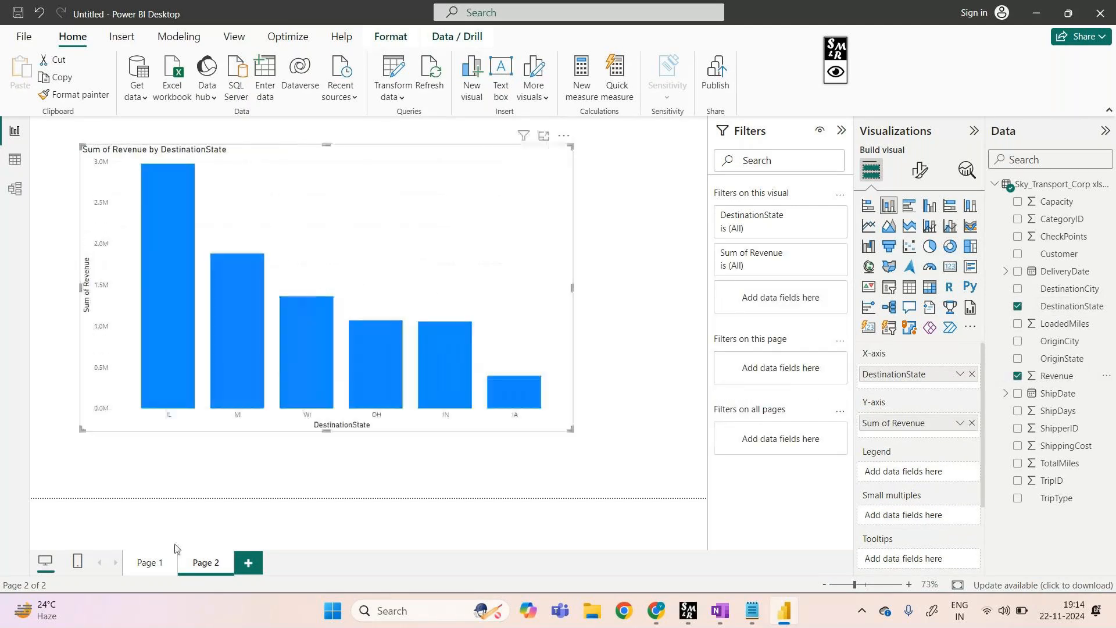
# Return to Page 1 and select its Revenue by DestinationState column chart
pyautogui.click(150, 562)
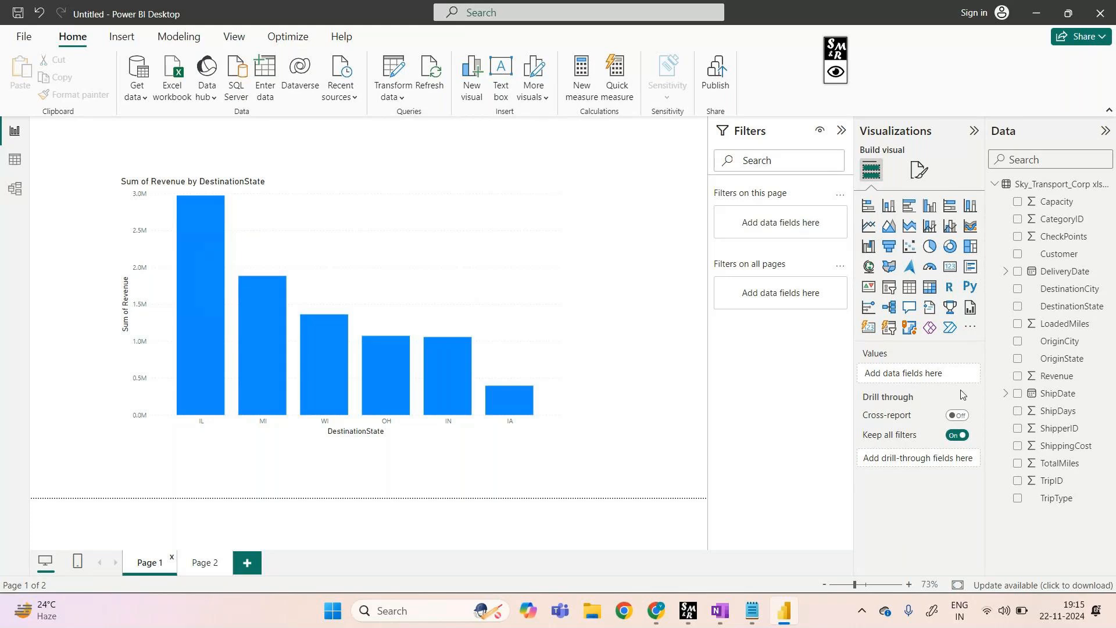
pyautogui.moveTo(1059, 324); pyautogui.dragTo(948, 498)
pyautogui.moveTo(1090, 447); pyautogui.dragTo(935, 481)
pyautogui.moveTo(1055, 507); pyautogui.dragTo(914, 508)
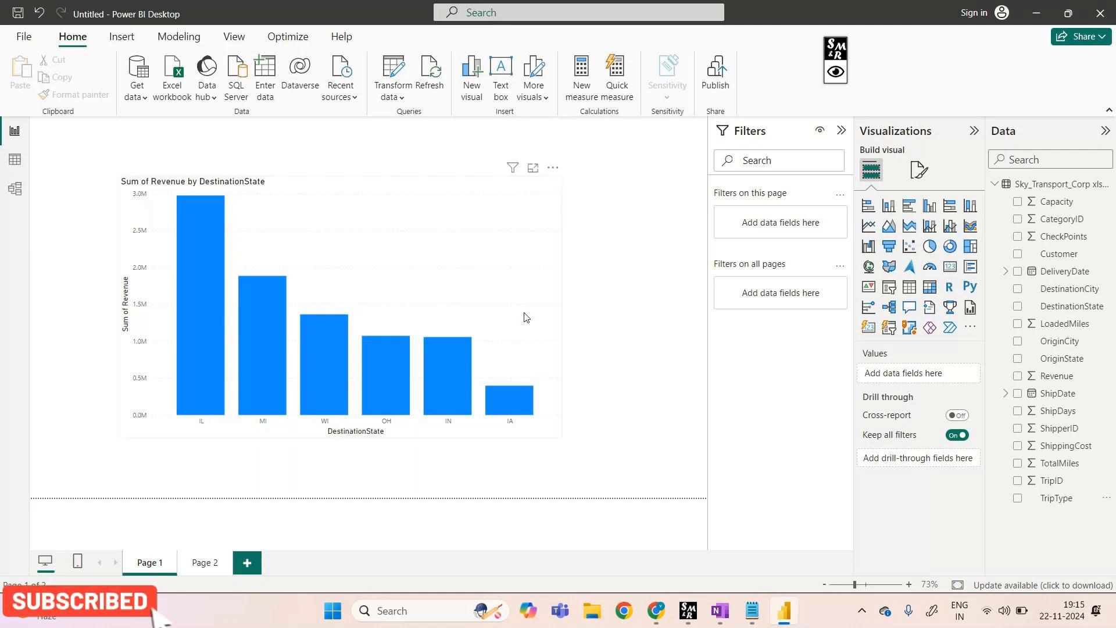
pyautogui.click(524, 268)
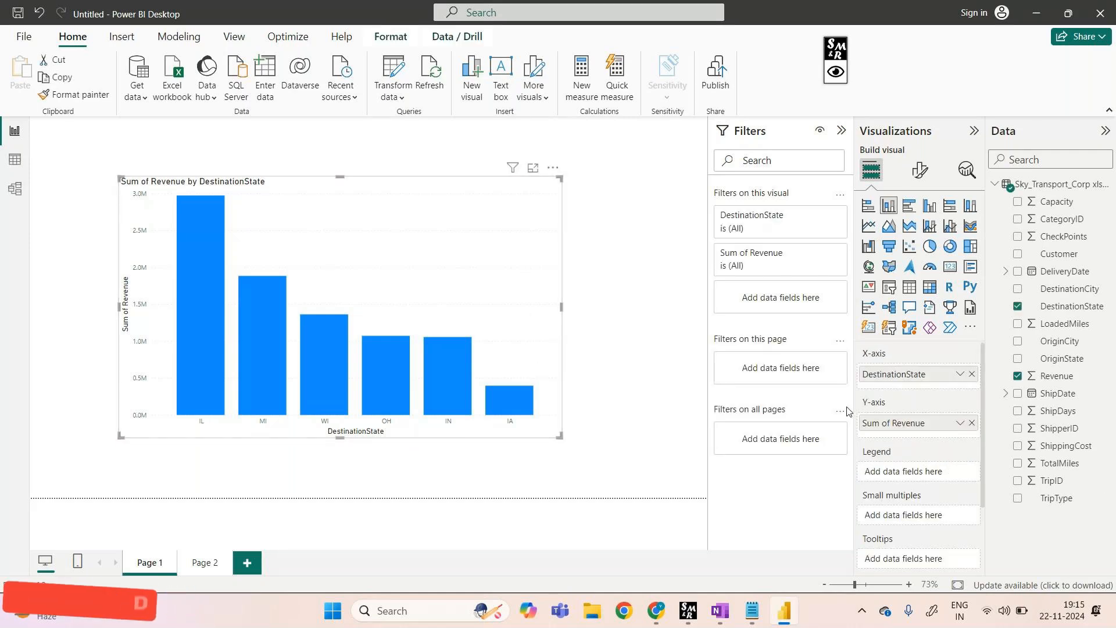
pyautogui.click(618, 309)
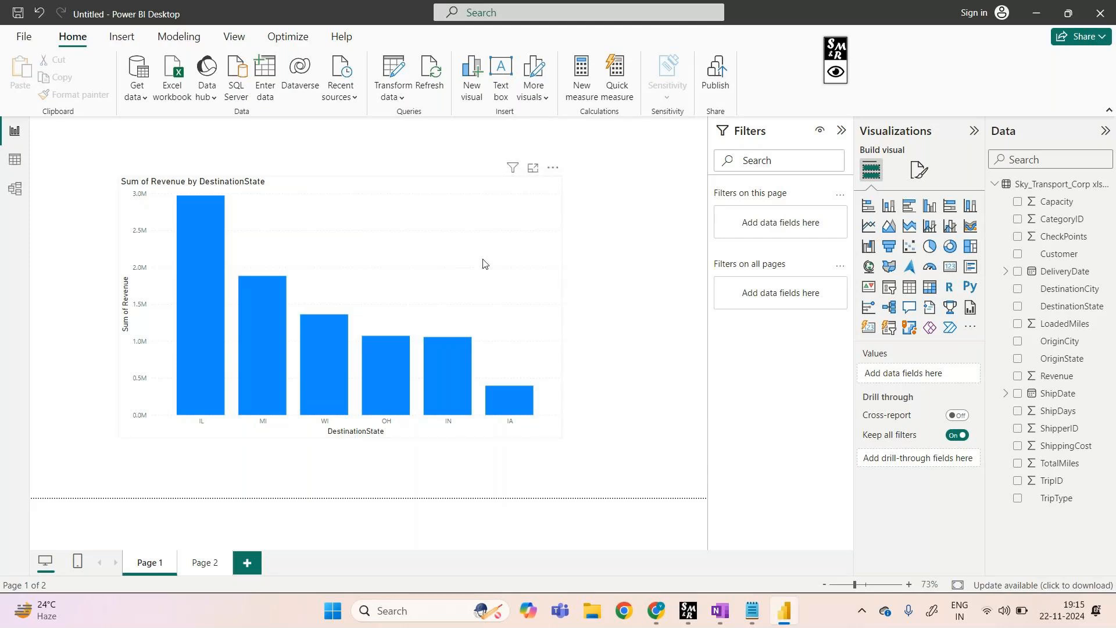
pyautogui.click(483, 264)
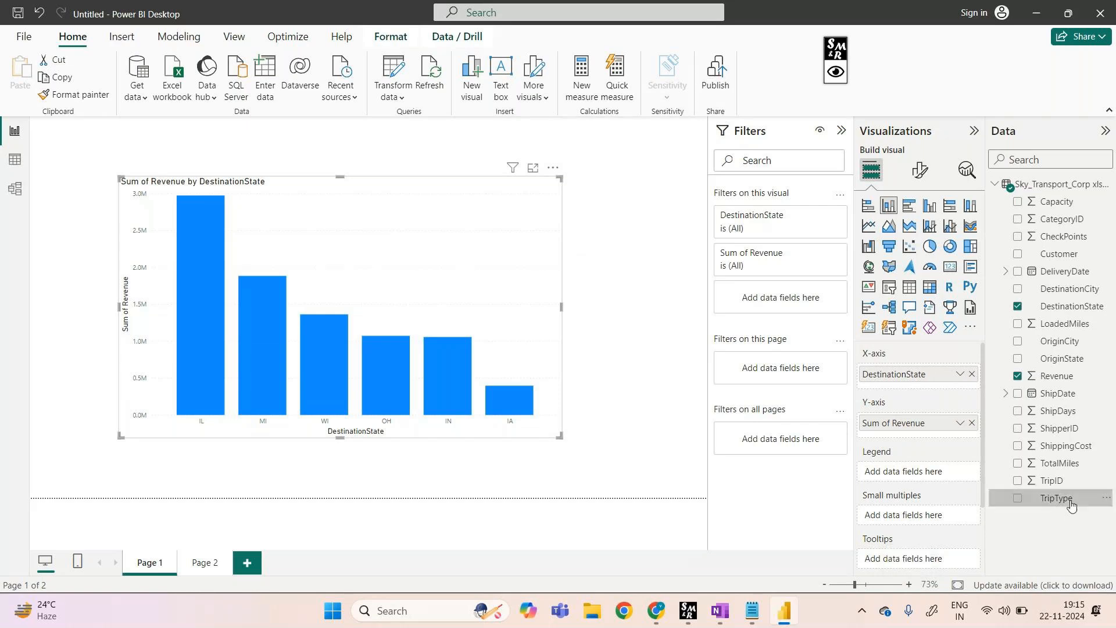
# Add TripType to the Legend of Page 1's Revenue by DestinationState chart and show the chart in focus mode
pyautogui.moveTo(1072, 505); pyautogui.dragTo(961, 480)
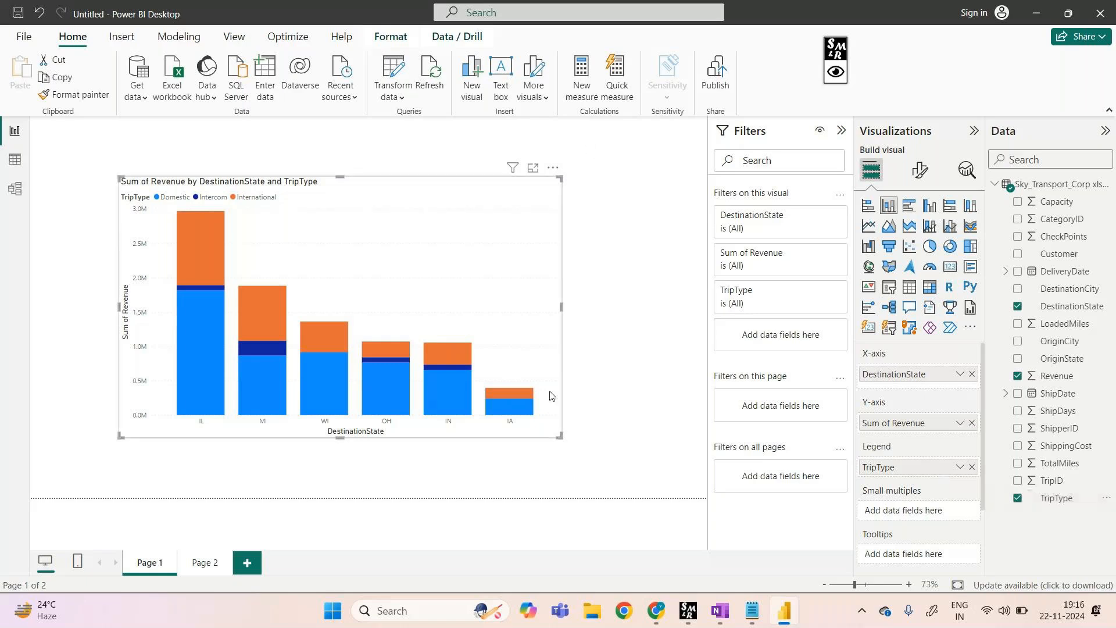
pyautogui.click(532, 168)
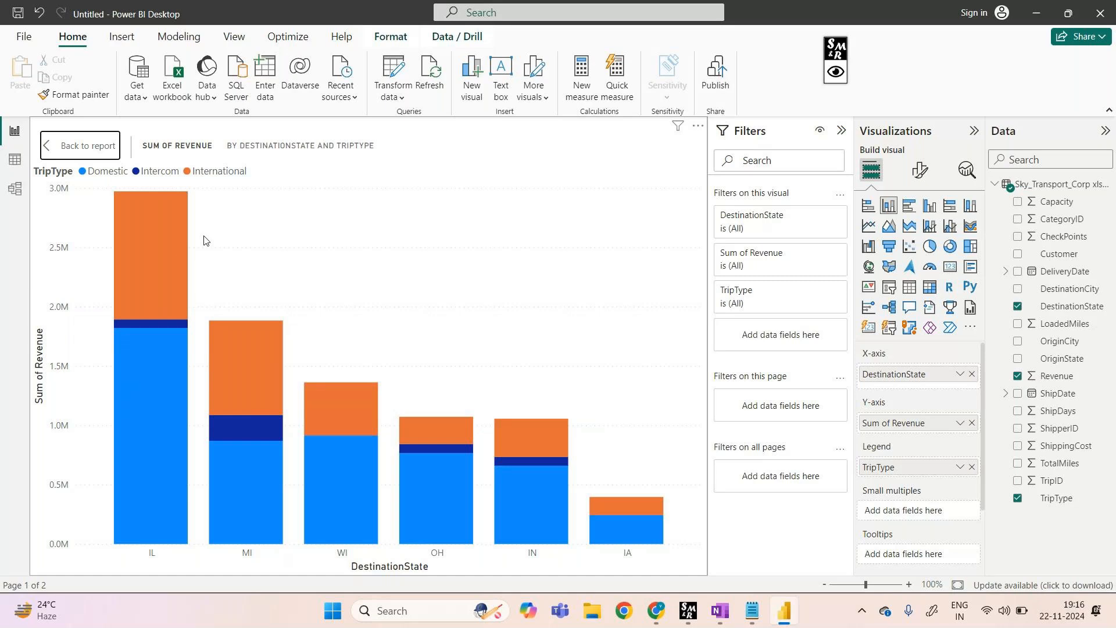
pyautogui.moveTo(177, 242)
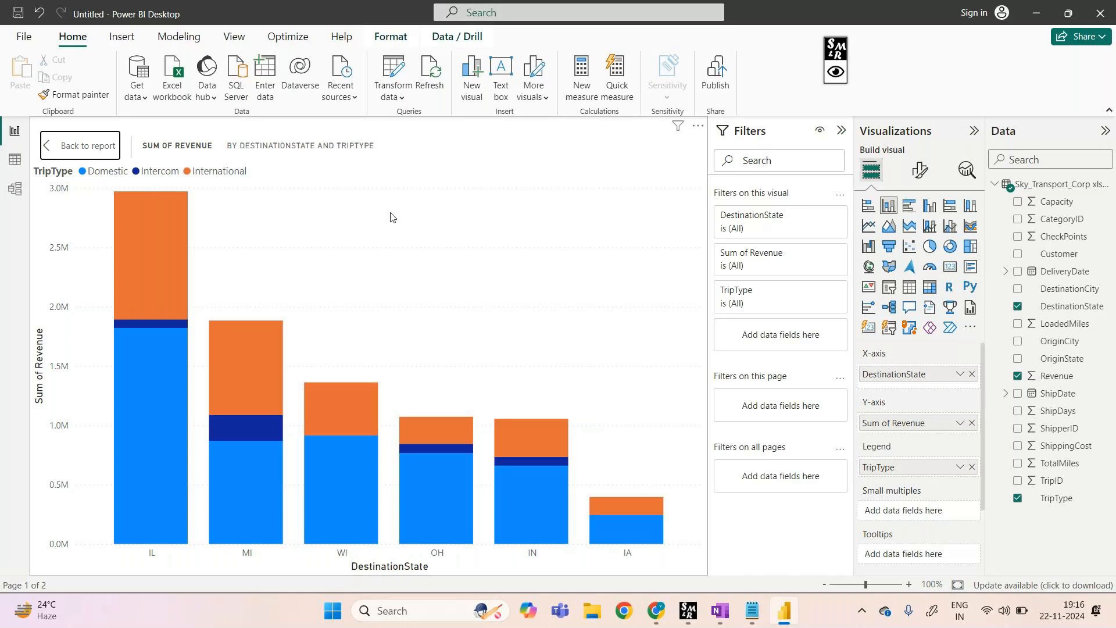
# Mark up the IL column with freehand pen strokes linking the International, Intercom and Domestic legend entries to their segments, and clear the strokes
pyautogui.click(836, 72)
pyautogui.click(882, 50)
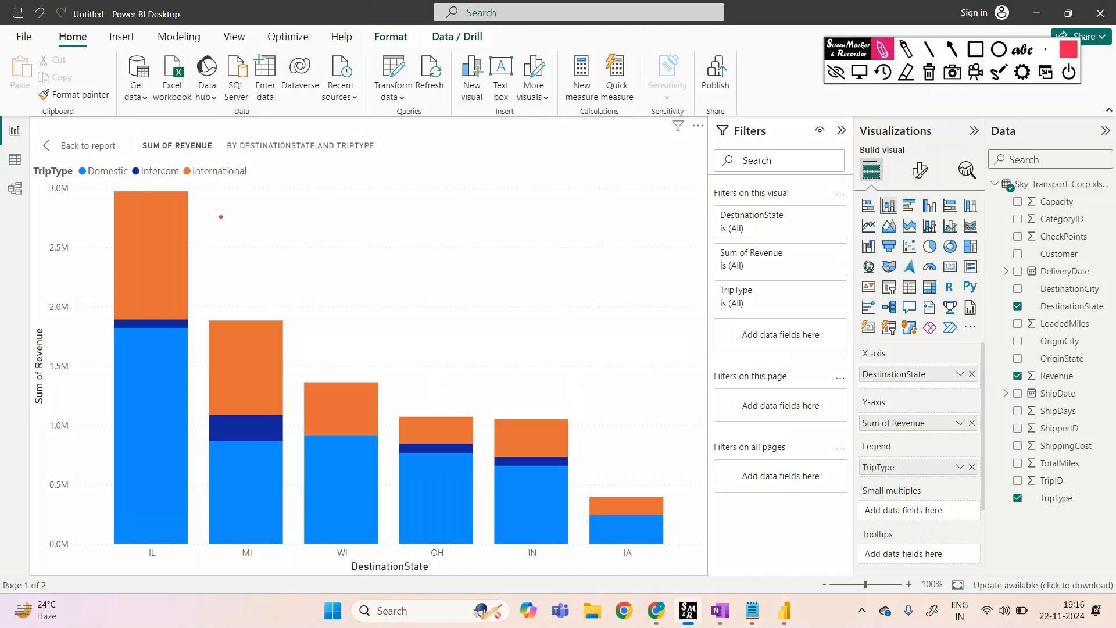
pyautogui.moveTo(193, 217); pyautogui.dragTo(238, 198)
pyautogui.moveTo(189, 156); pyautogui.dragTo(186, 233)
pyautogui.moveTo(136, 178)
pyautogui.mouseDown()
pyautogui.moveTo(87, 274)
pyautogui.moveTo(88, 317)
pyautogui.moveTo(109, 326)
pyautogui.mouseUp()
pyautogui.moveTo(79, 183)
pyautogui.mouseDown()
pyautogui.moveTo(56, 336)
pyautogui.moveTo(91, 414)
pyautogui.mouseUp()
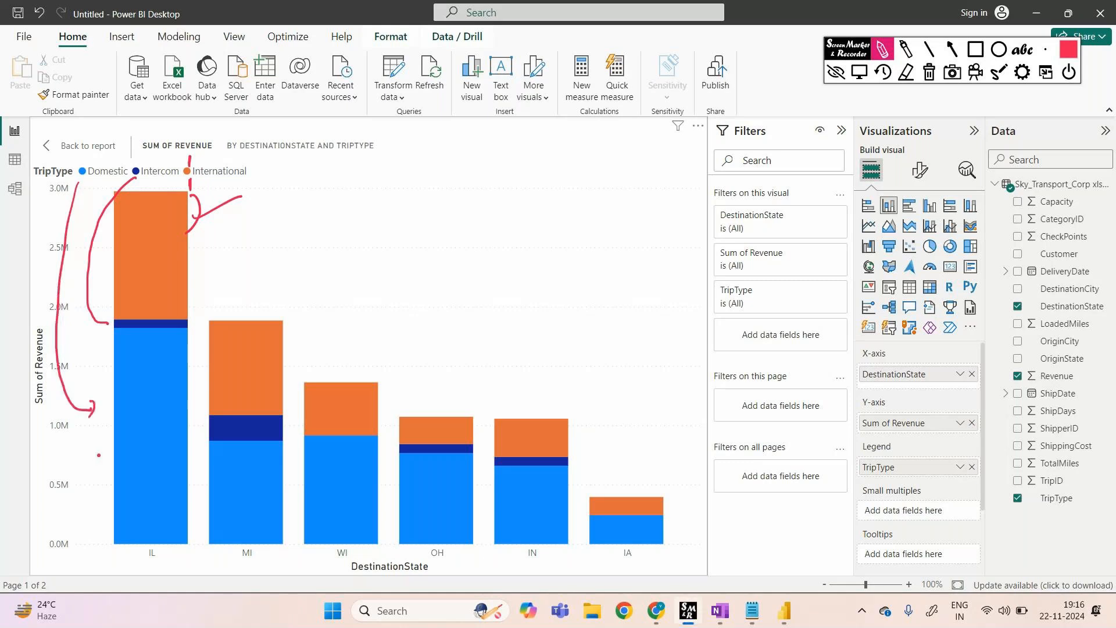
pyautogui.click(930, 72)
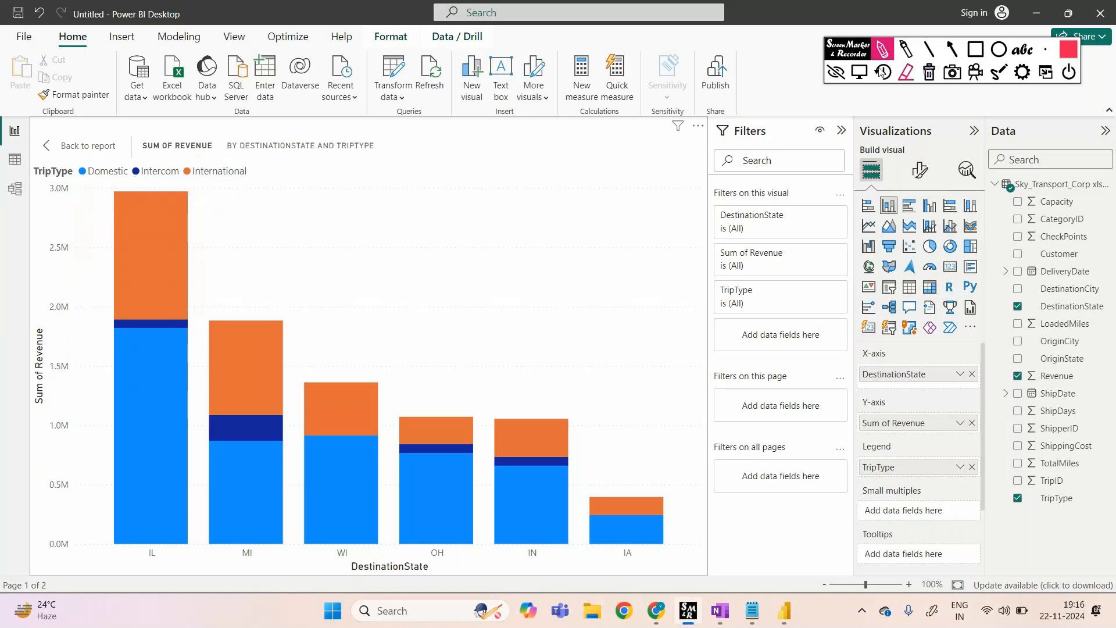
# Outline and connect TripType in the field list and the Legend, handwrite "Sum of", and mark the parts of the chart title in pen
pyautogui.click(837, 72)
pyautogui.click(837, 72)
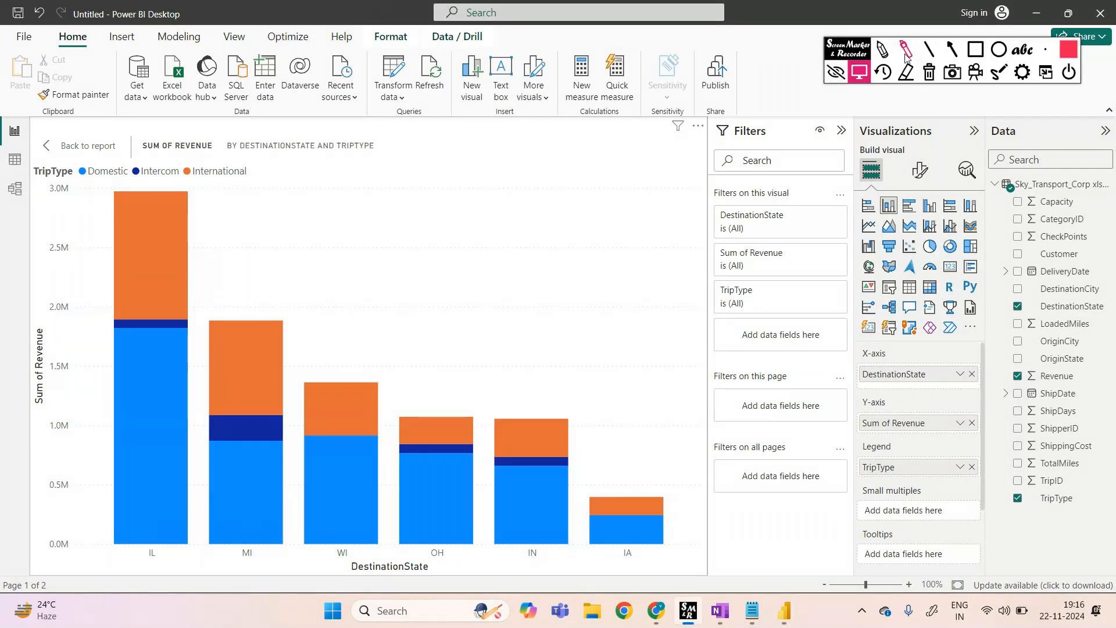
pyautogui.click(882, 50)
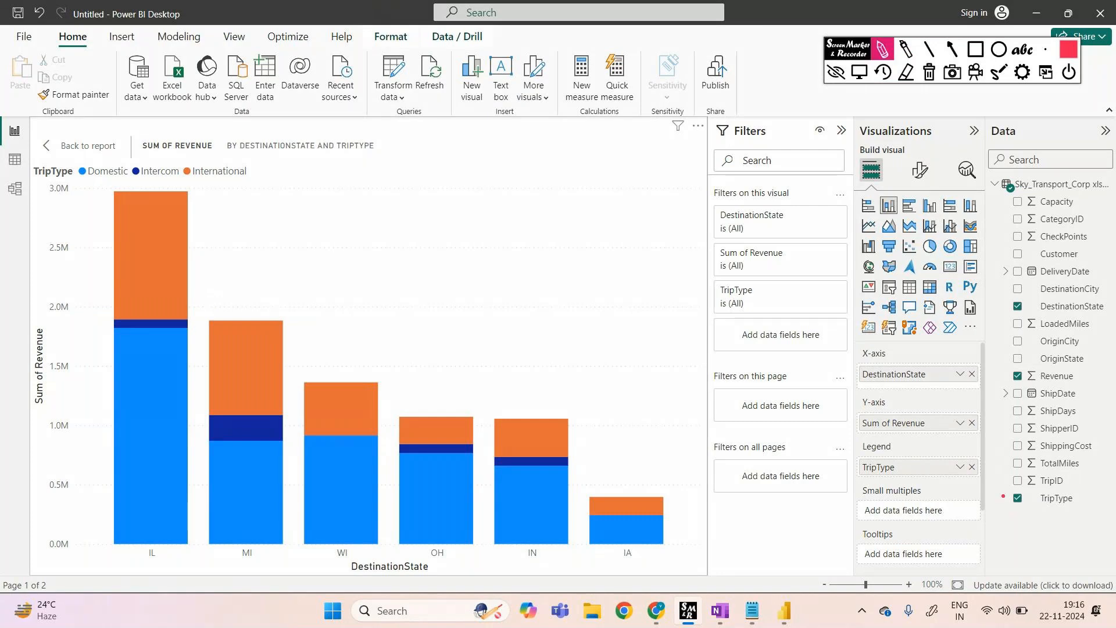
pyautogui.moveTo(1004, 493)
pyautogui.mouseDown()
pyautogui.moveTo(997, 514)
pyautogui.moveTo(1011, 495)
pyautogui.moveTo(907, 465)
pyautogui.moveTo(844, 479)
pyautogui.moveTo(908, 482)
pyautogui.mouseUp()
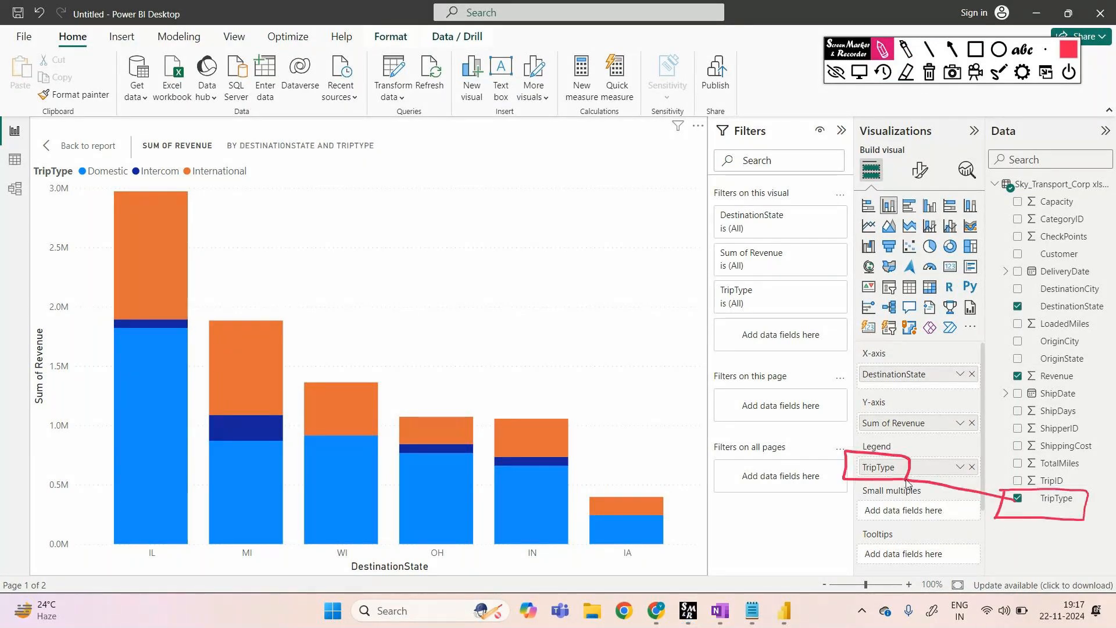
pyautogui.moveTo(427, 199)
pyautogui.mouseDown()
pyautogui.moveTo(429, 214)
pyautogui.moveTo(494, 209)
pyautogui.mouseUp()
pyautogui.click(447, 214)
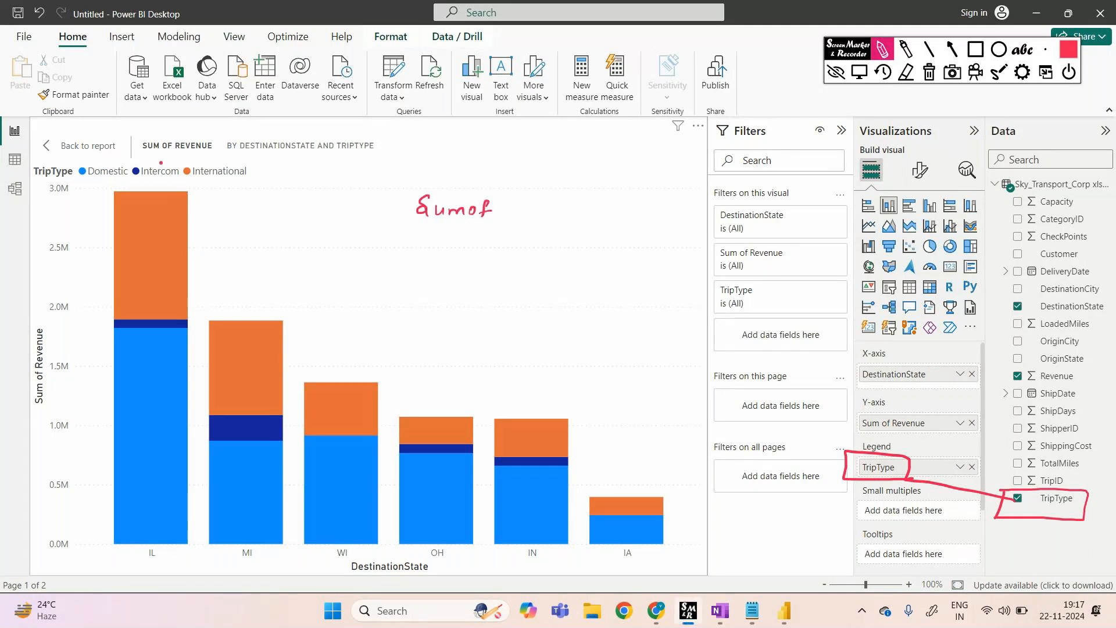
pyautogui.moveTo(143, 140); pyautogui.dragTo(147, 135)
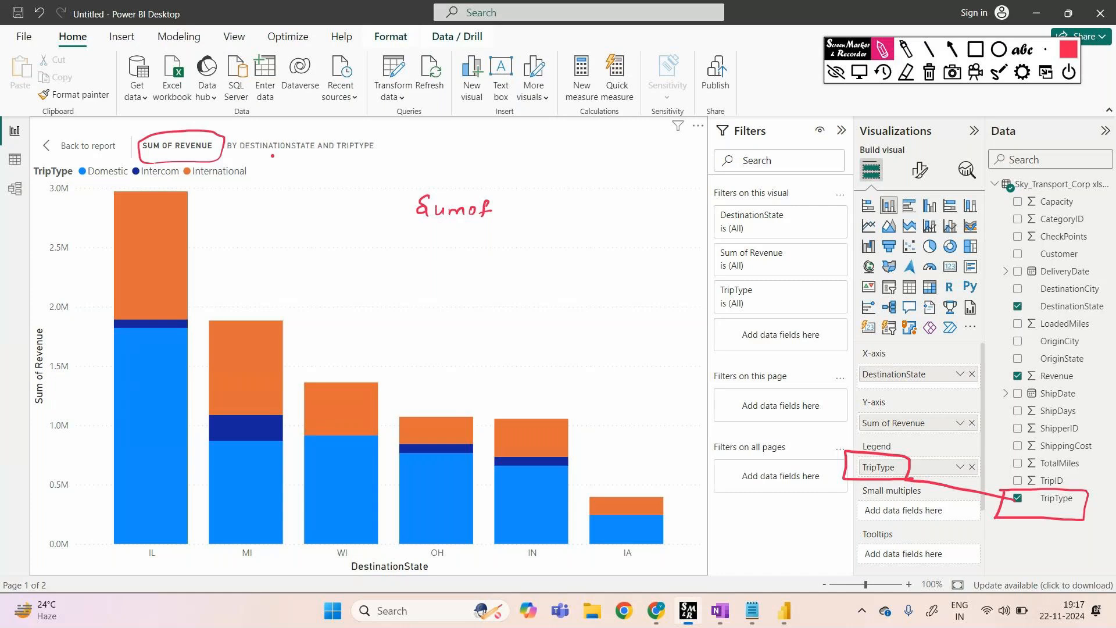
pyautogui.moveTo(232, 156); pyautogui.dragTo(317, 152)
pyautogui.moveTo(289, 165)
pyautogui.mouseDown()
pyautogui.moveTo(285, 180)
pyautogui.moveTo(343, 181)
pyautogui.mouseUp()
pyautogui.moveTo(336, 170); pyautogui.dragTo(332, 199)
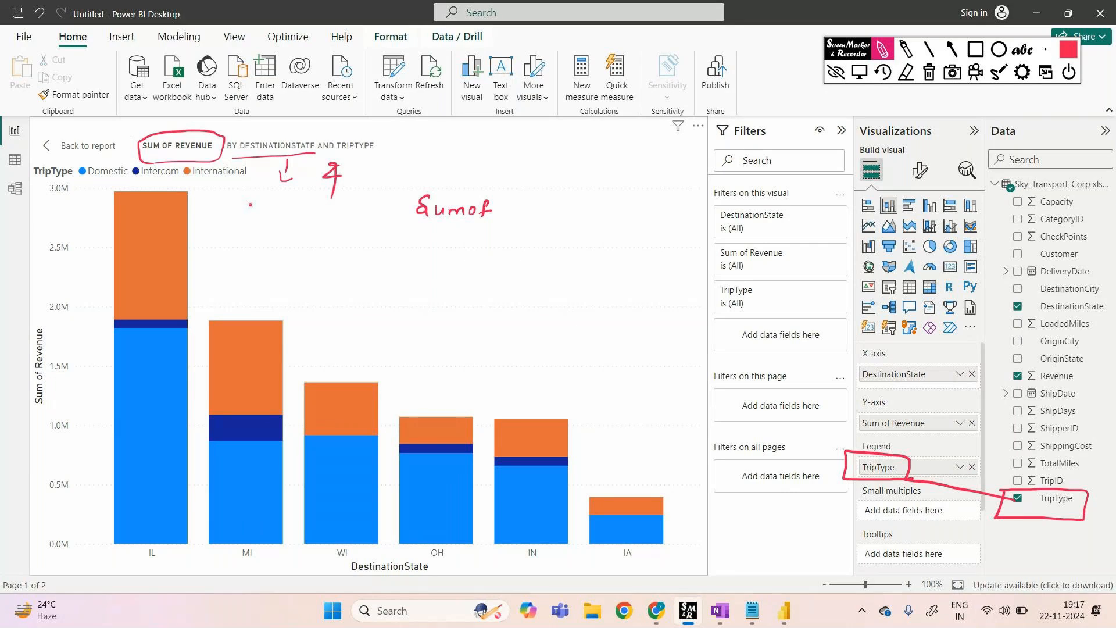
# Draw curves beside the columns, handwrite "revenue with destination state that's it", and remove the markup before leaving focus mode
pyautogui.moveTo(836, 452); pyautogui.dragTo(737, 426)
pyautogui.moveTo(652, 394); pyautogui.dragTo(737, 430)
pyautogui.moveTo(390, 304)
pyautogui.mouseDown()
pyautogui.moveTo(569, 402)
pyautogui.moveTo(594, 429)
pyautogui.mouseUp()
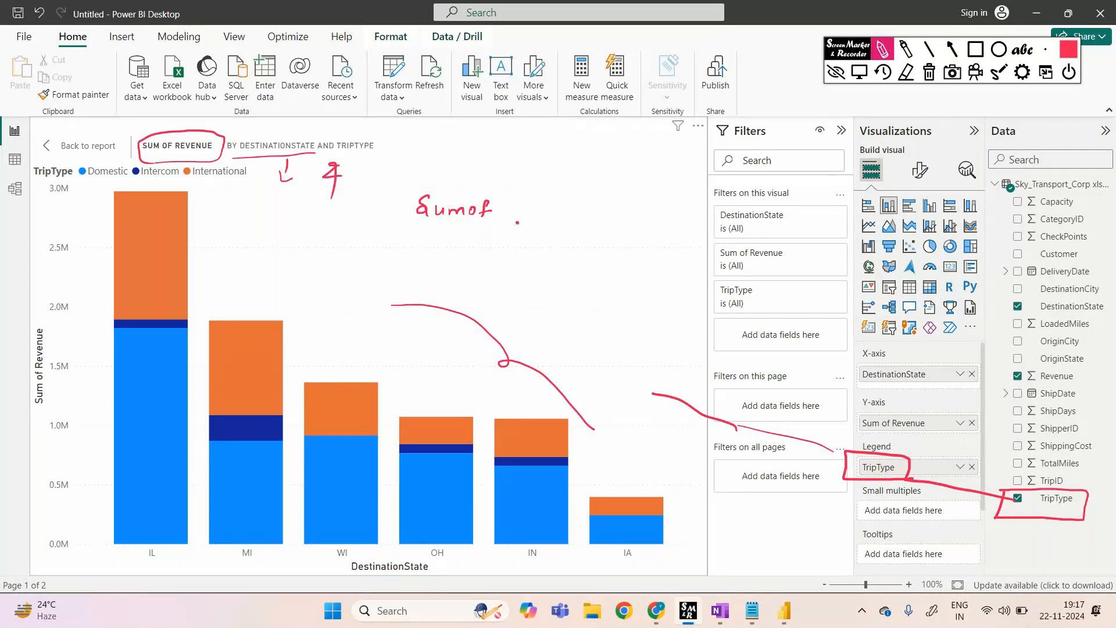
pyautogui.moveTo(525, 207); pyautogui.dragTo(600, 220)
pyautogui.moveTo(559, 261); pyautogui.dragTo(603, 269)
pyautogui.moveTo(574, 299); pyautogui.dragTo(736, 299)
pyautogui.moveTo(632, 336)
pyautogui.mouseDown()
pyautogui.moveTo(640, 352)
pyautogui.moveTo(679, 349)
pyautogui.mouseUp()
pyautogui.moveTo(685, 331)
pyautogui.mouseDown()
pyautogui.moveTo(687, 353)
pyautogui.moveTo(699, 342)
pyautogui.mouseUp()
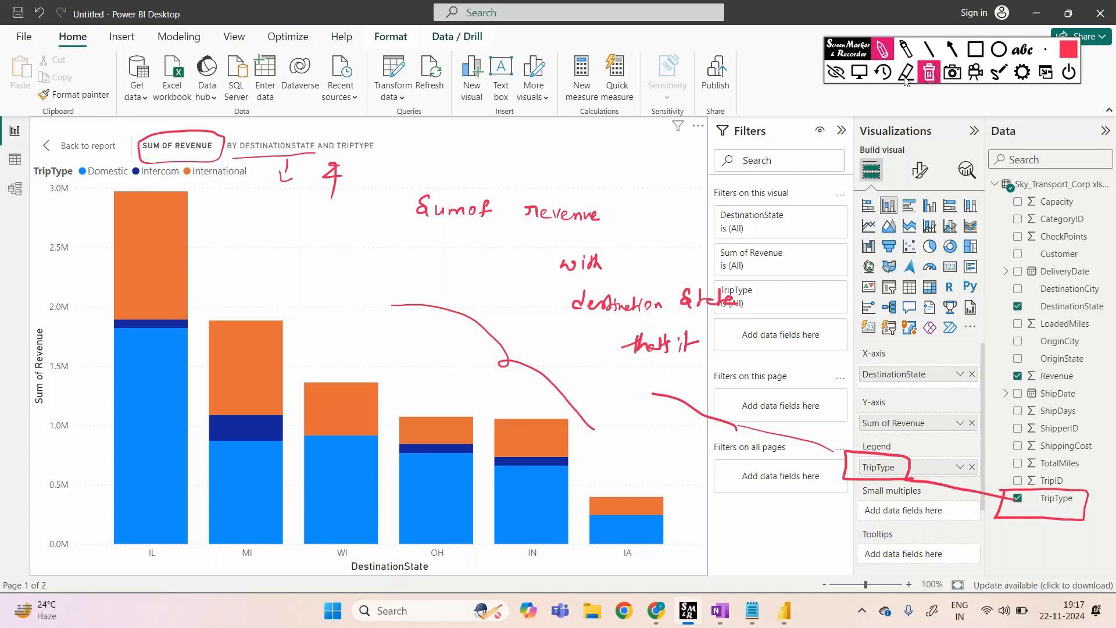
pyautogui.click(836, 72)
pyautogui.click(81, 146)
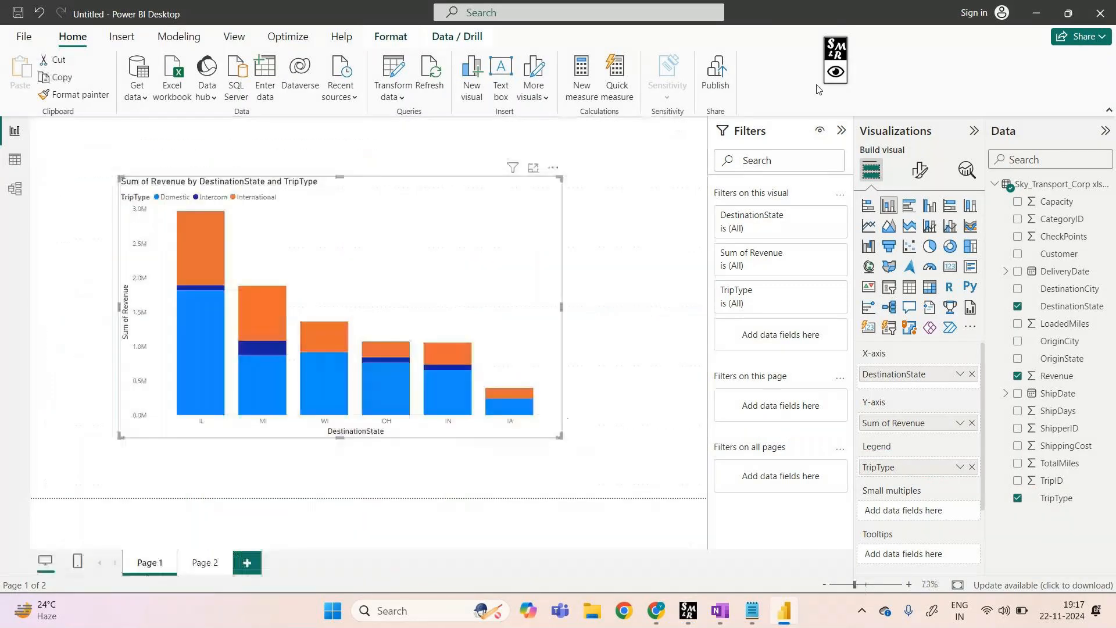
# View Page 2's chart in focus mode, outline its Legend field with the handwritten note "empty", and clear the markup before leaving focus mode
pyautogui.click(205, 562)
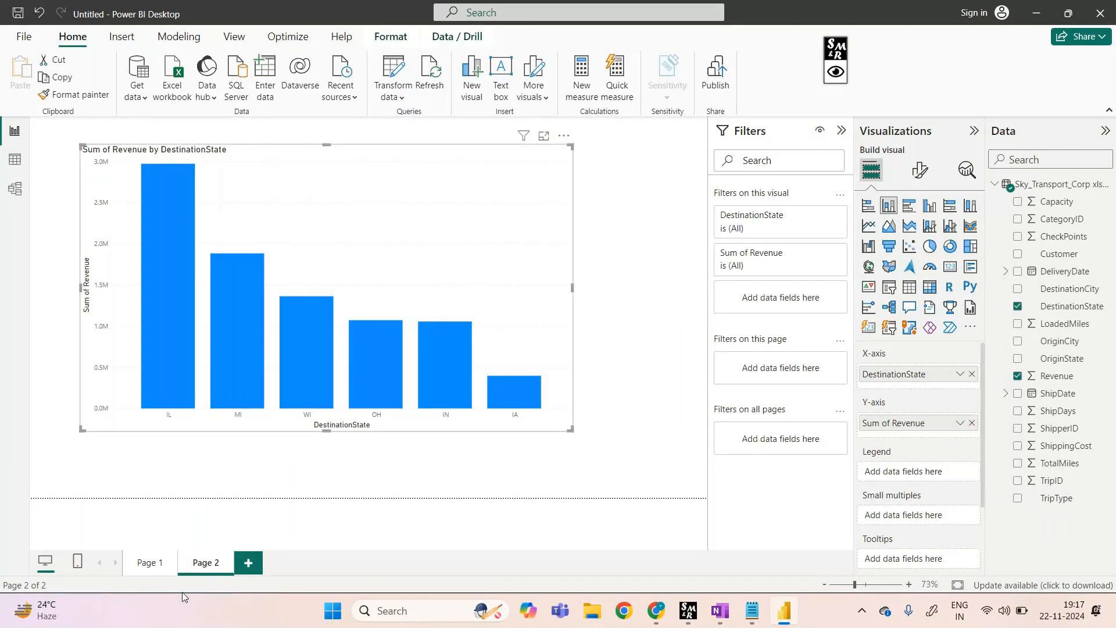
pyautogui.click(543, 135)
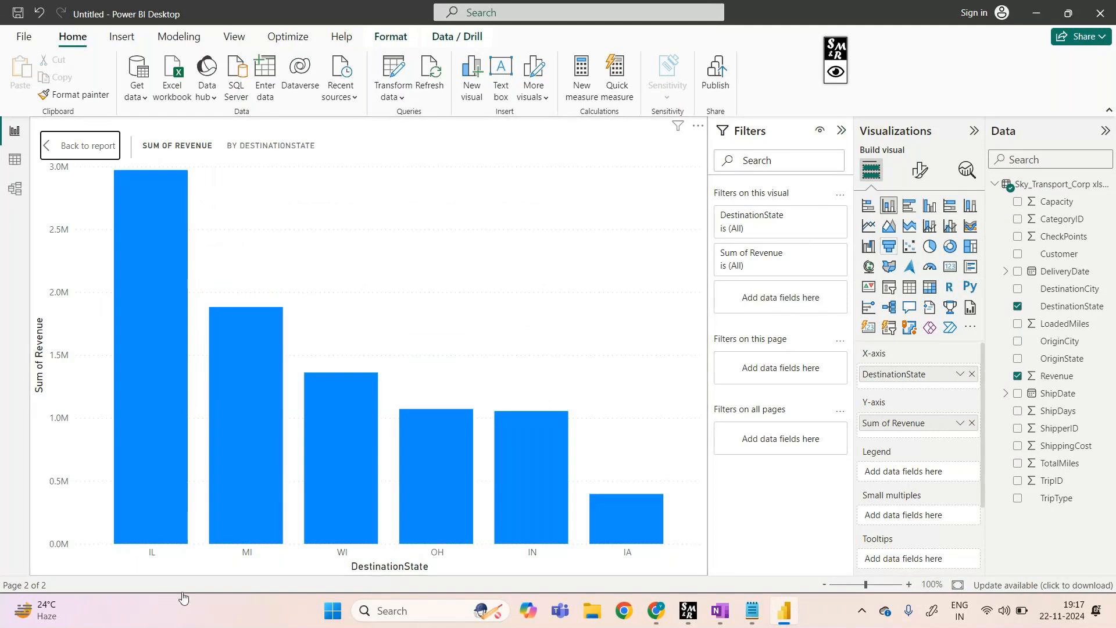
pyautogui.click(836, 72)
pyautogui.click(882, 50)
pyautogui.moveTo(858, 464)
pyautogui.mouseDown()
pyautogui.moveTo(887, 491)
pyautogui.moveTo(959, 468)
pyautogui.moveTo(904, 462)
pyautogui.moveTo(771, 496)
pyautogui.moveTo(778, 511)
pyautogui.mouseUp()
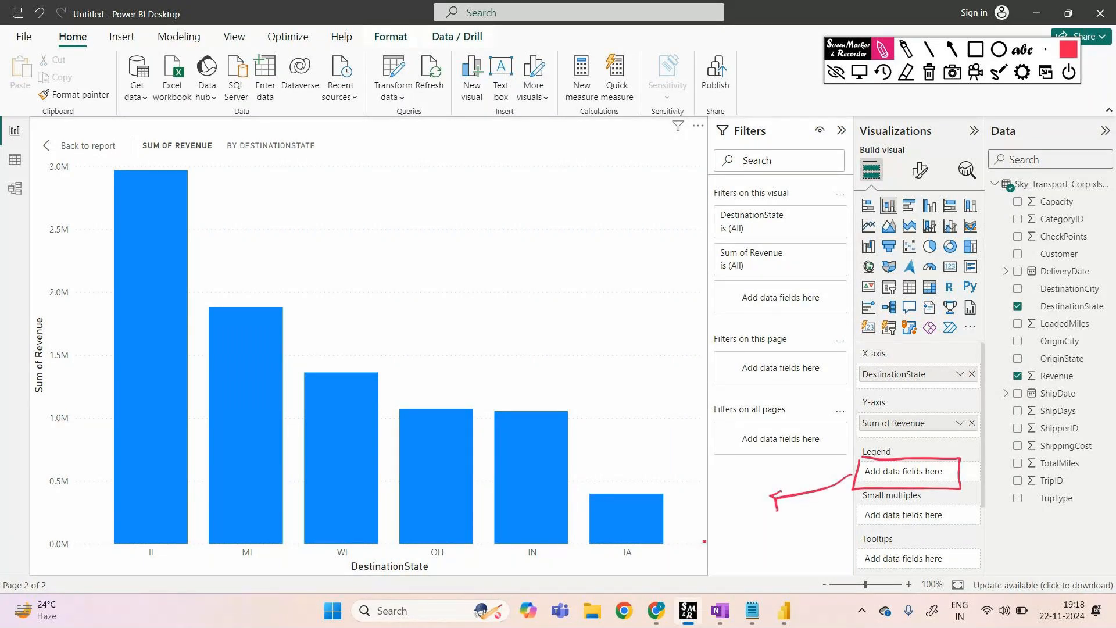
pyautogui.moveTo(720, 472)
pyautogui.mouseDown()
pyautogui.moveTo(758, 480)
pyautogui.moveTo(751, 496)
pyautogui.moveTo(780, 465)
pyautogui.mouseUp()
pyautogui.moveTo(782, 450)
pyautogui.mouseDown()
pyautogui.moveTo(705, 465)
pyautogui.moveTo(721, 491)
pyautogui.moveTo(770, 487)
pyautogui.mouseUp()
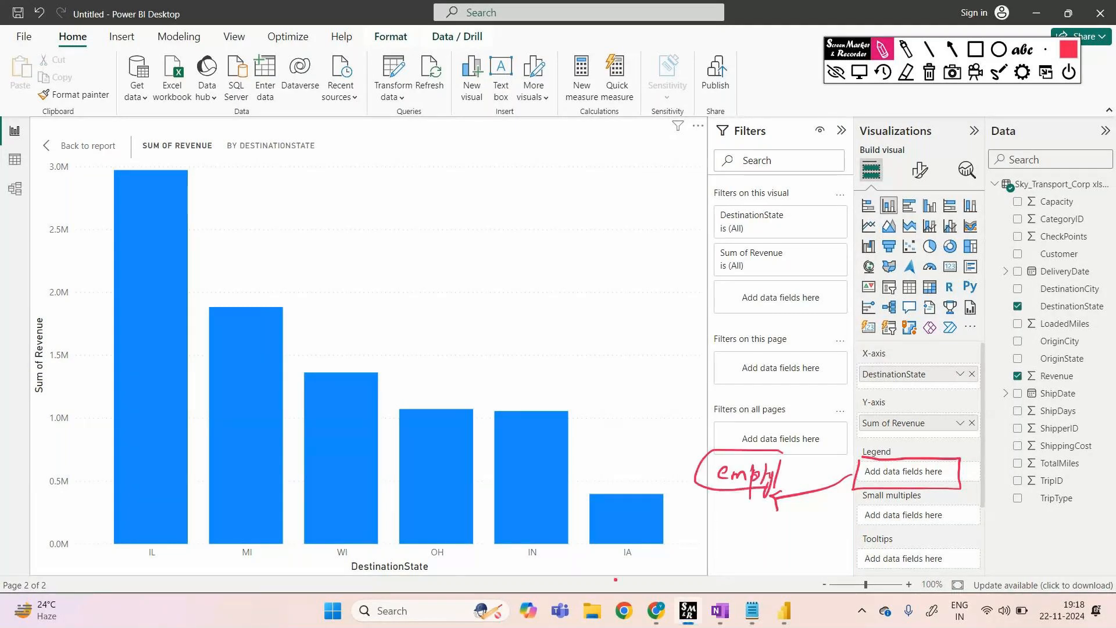
pyautogui.click(930, 73)
pyautogui.click(836, 72)
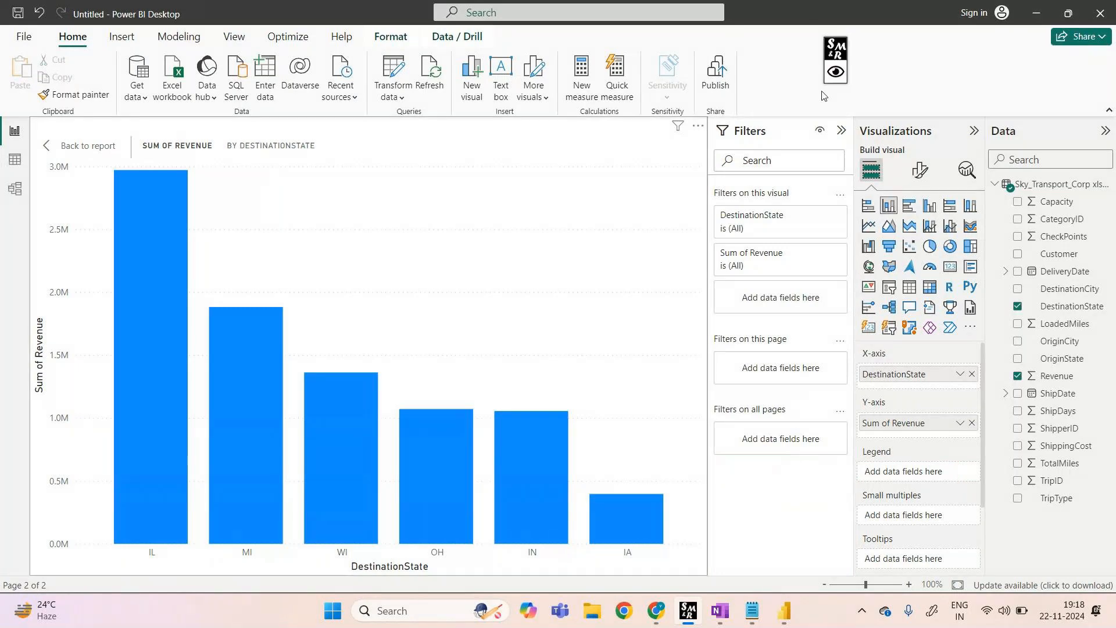
pyautogui.click(825, 96)
pyautogui.press('Escape')
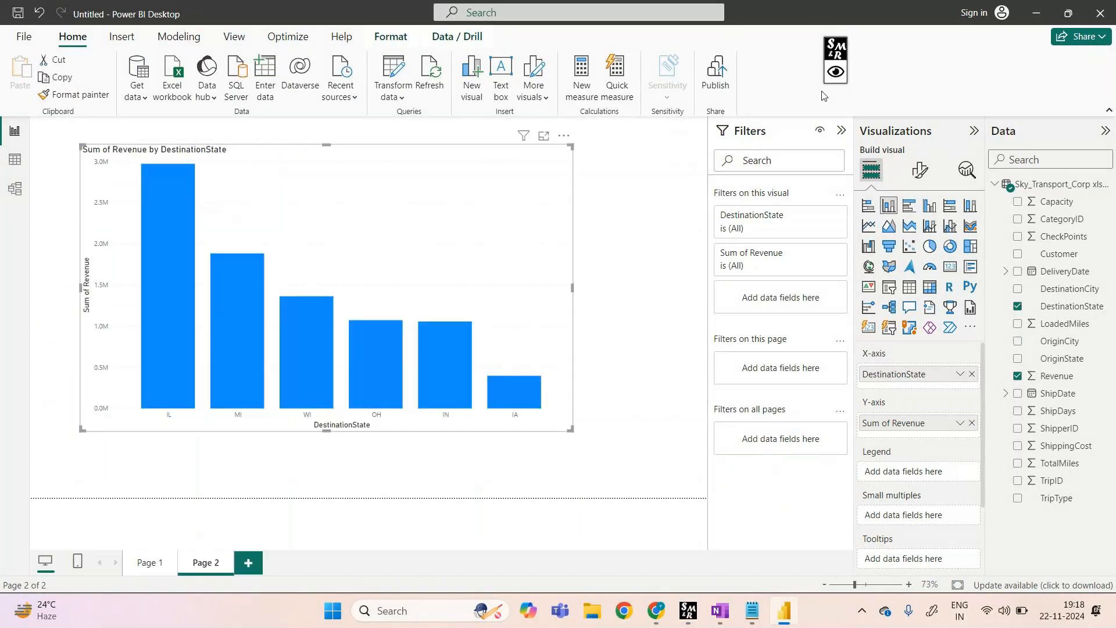
# Show Page 1's chart in focus mode, outline TripType in the Legend, draw a curve above the stacked columns, and remove the markup
pyautogui.click(150, 563)
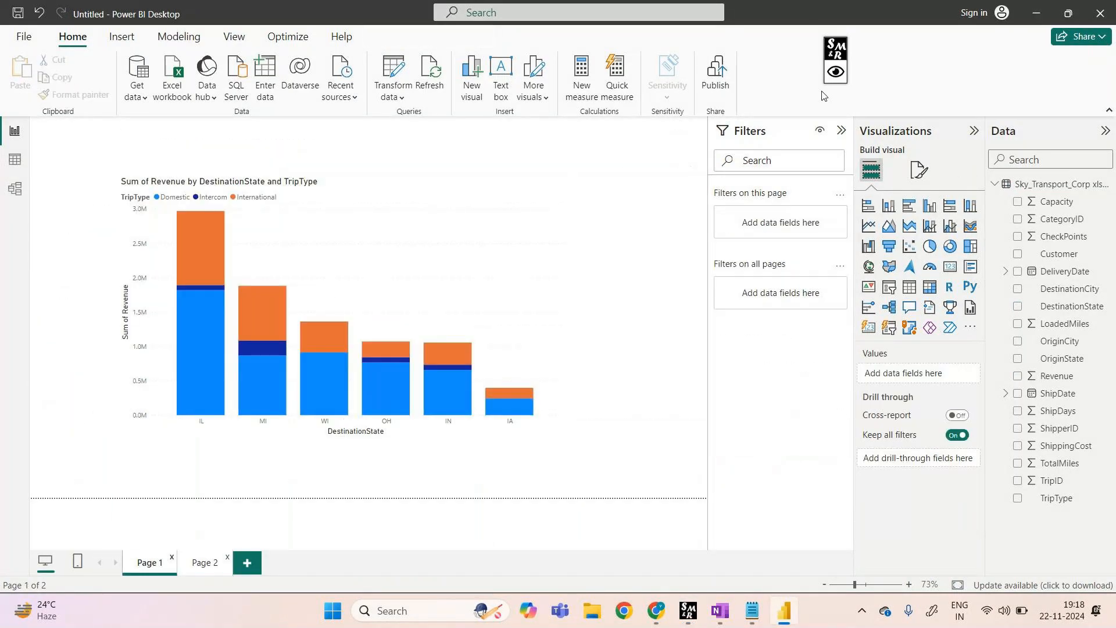
pyautogui.click(533, 167)
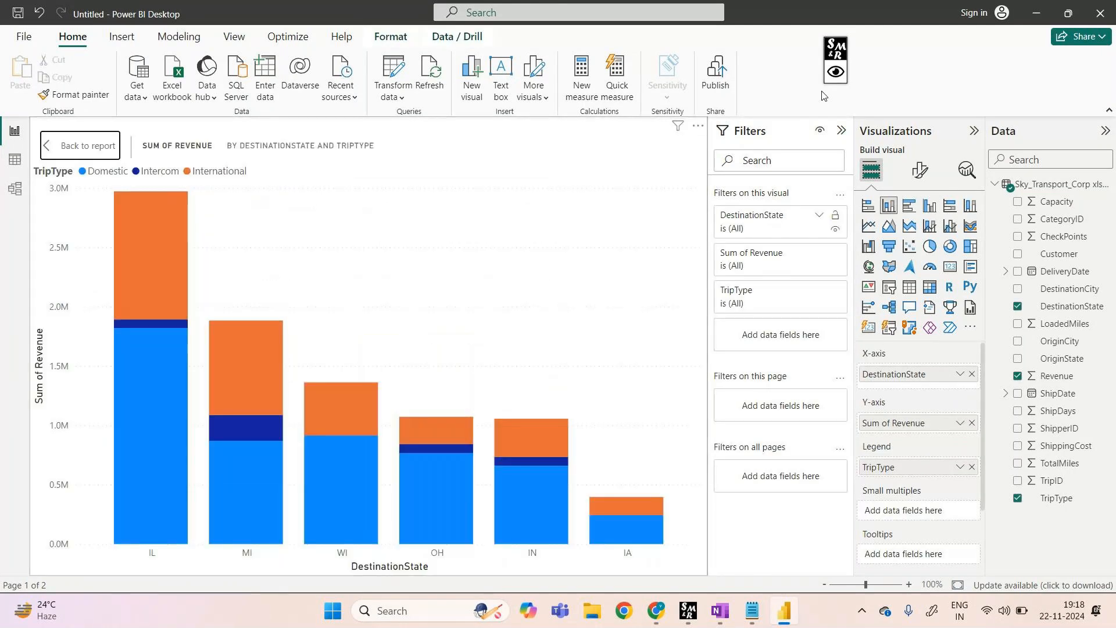
pyautogui.click(835, 72)
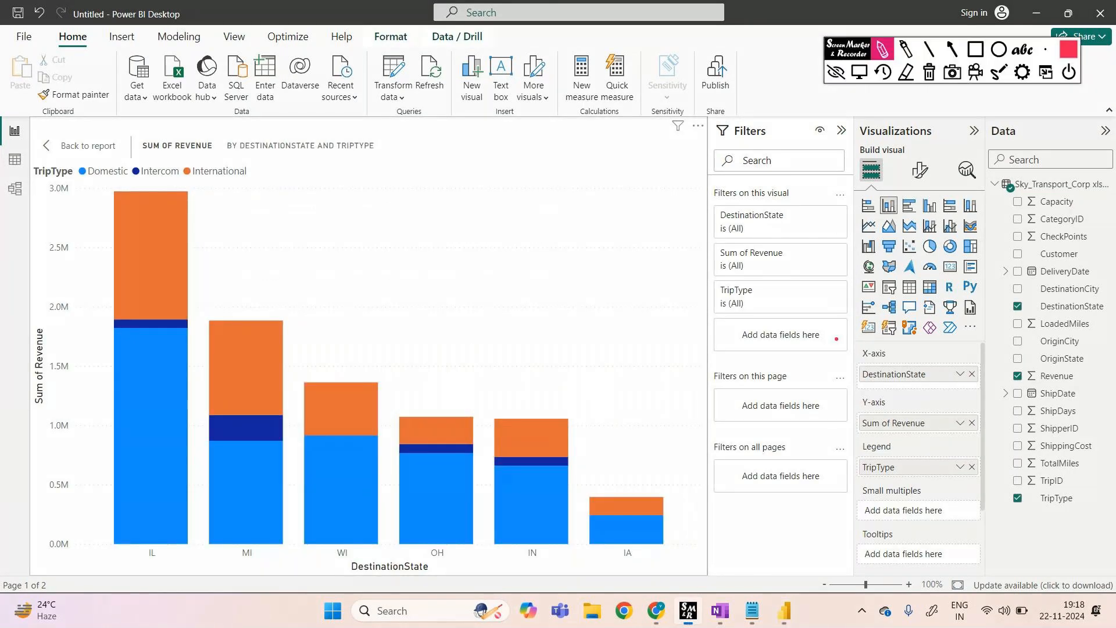
pyautogui.moveTo(858, 467)
pyautogui.mouseDown()
pyautogui.moveTo(907, 480)
pyautogui.moveTo(853, 457)
pyautogui.mouseUp()
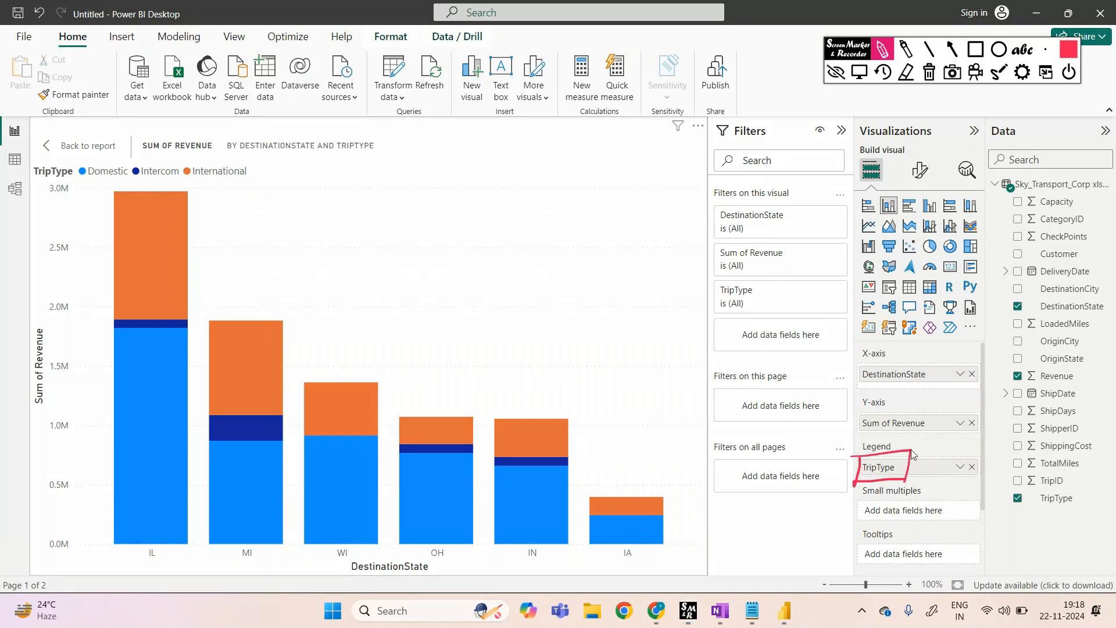
pyautogui.moveTo(300, 204)
pyautogui.mouseDown()
pyautogui.moveTo(538, 319)
pyautogui.moveTo(541, 344)
pyautogui.moveTo(688, 485)
pyautogui.mouseUp()
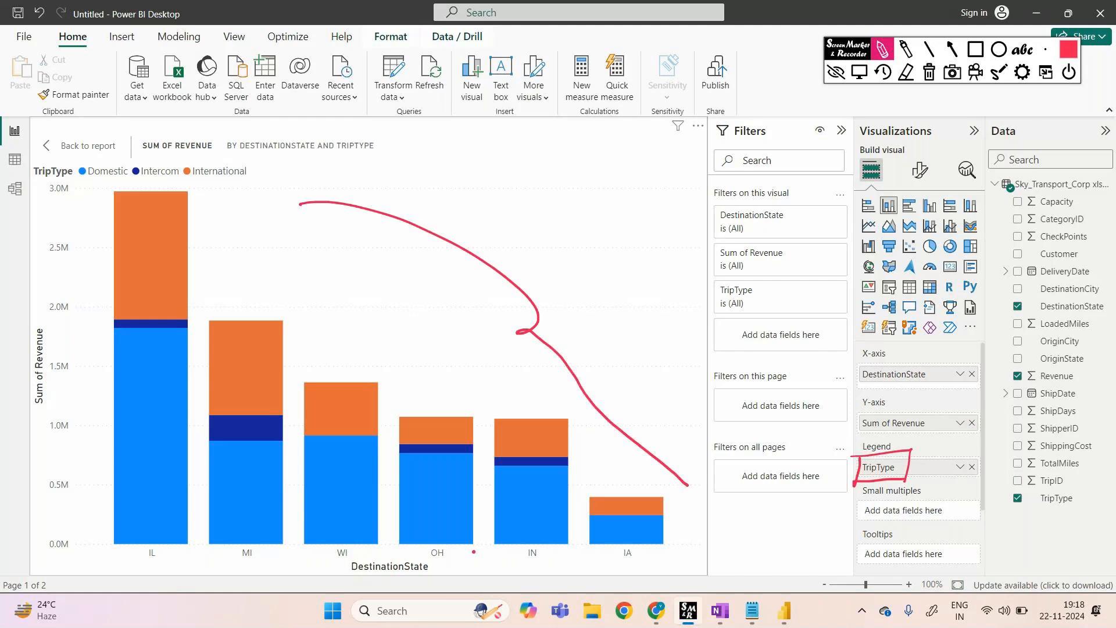
pyautogui.click(836, 72)
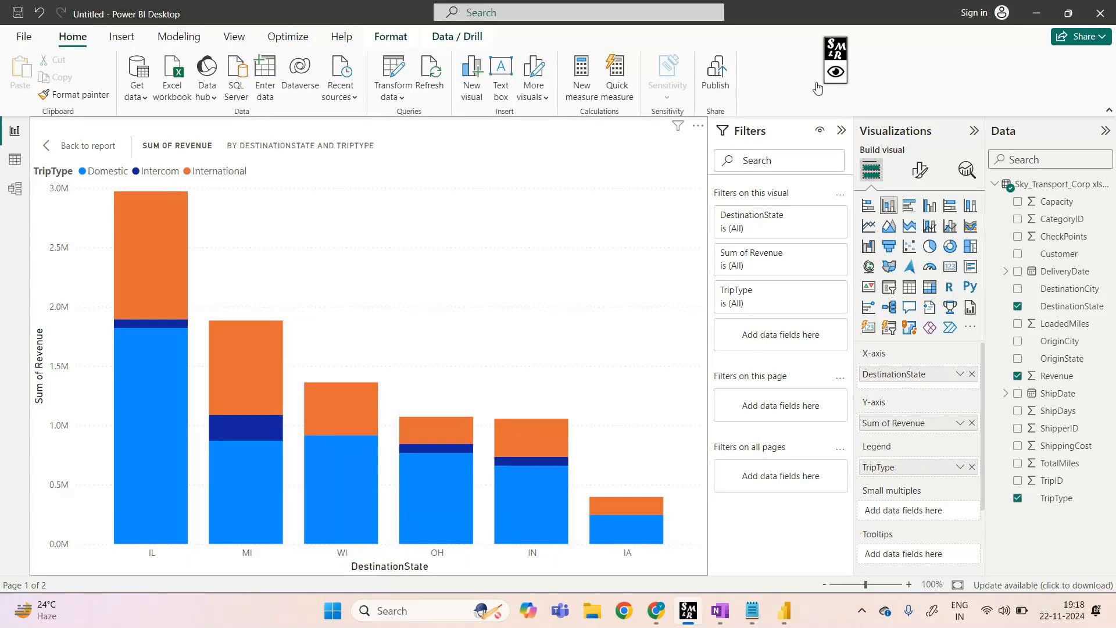
# Open the chart's general title formatting settings and look through the available heading levels
pyautogui.click(920, 170)
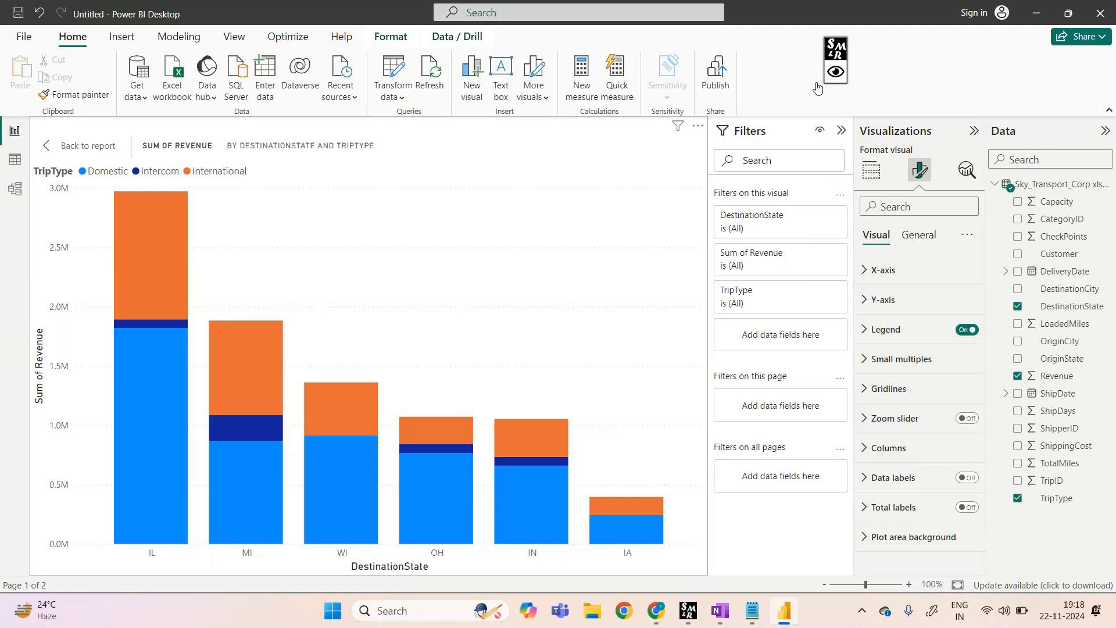
pyautogui.click(919, 234)
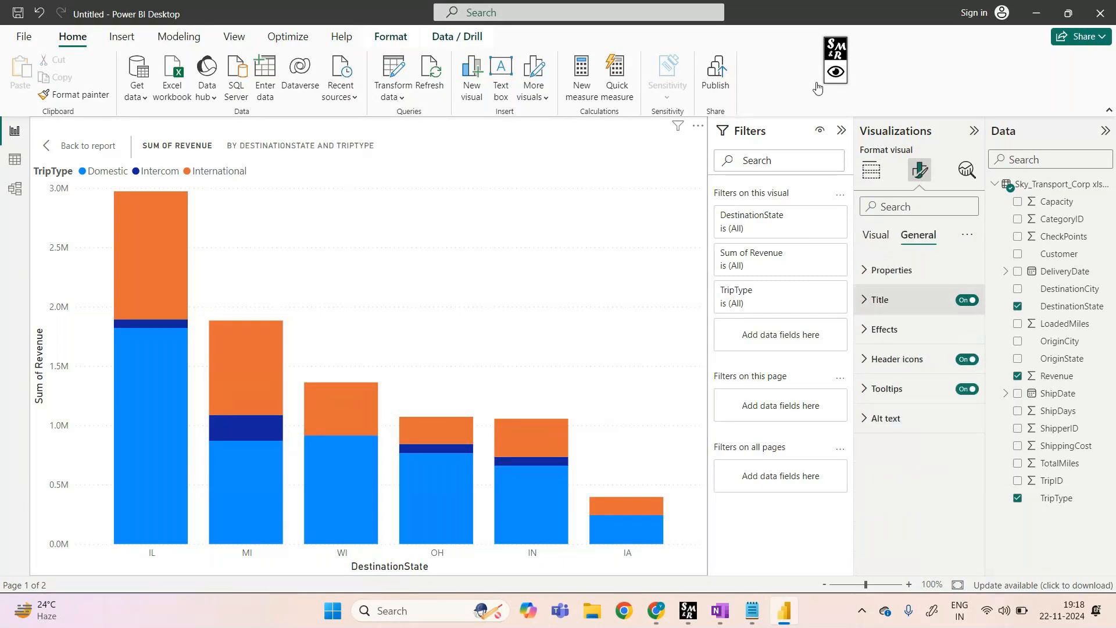
pyautogui.click(880, 300)
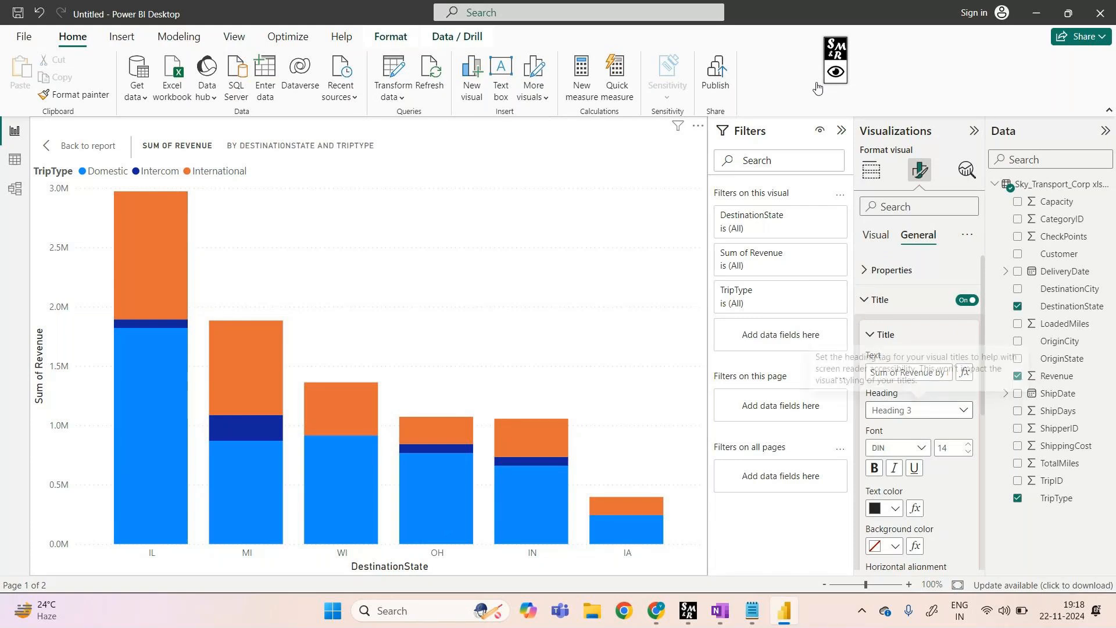
pyautogui.click(919, 409)
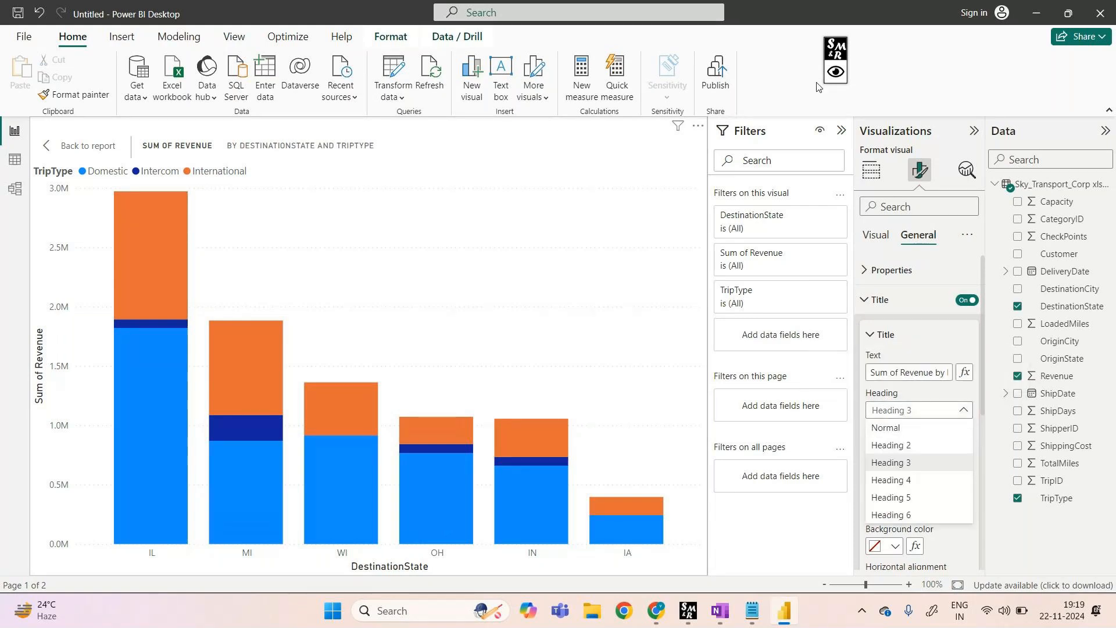
pyautogui.click(816, 87)
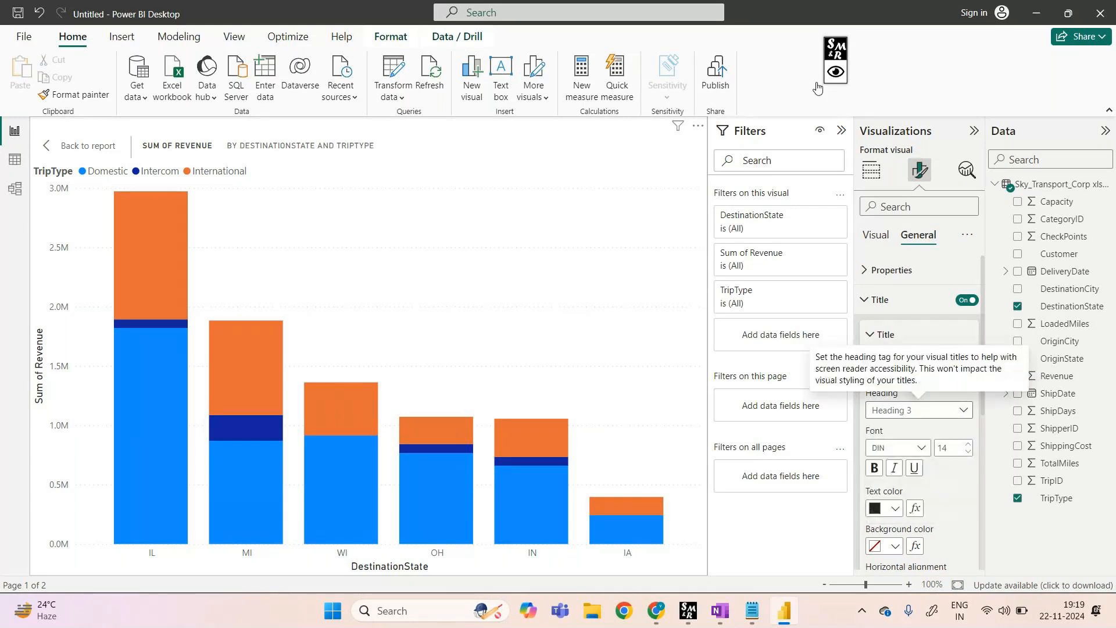
pyautogui.click(918, 410)
pyautogui.click(919, 411)
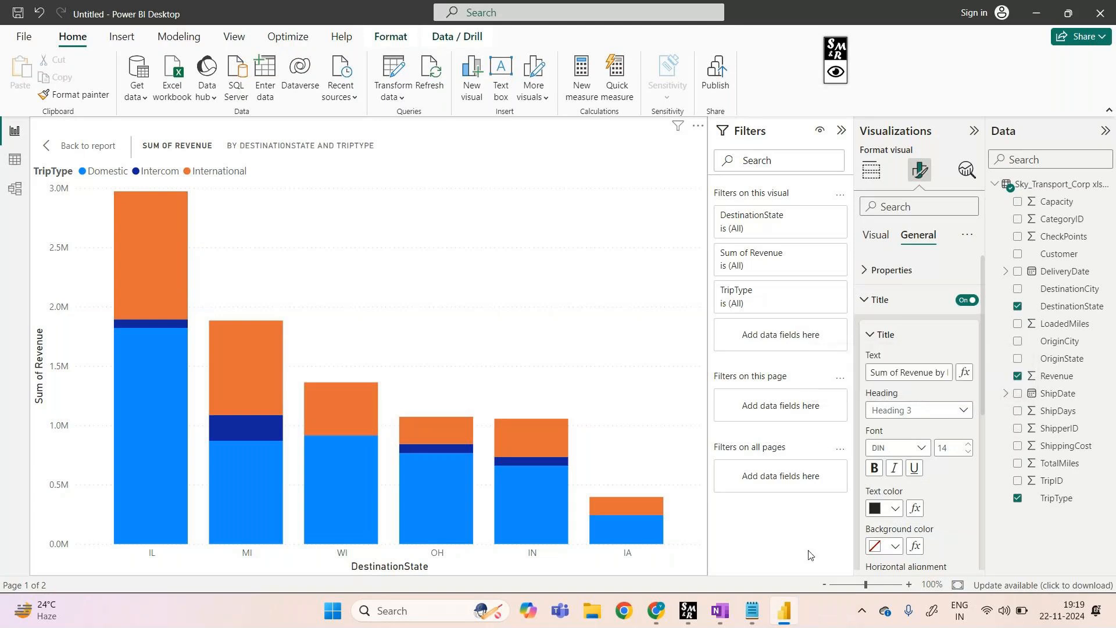
# Replace the chart's title text with "stacked column chart" and set the title's font size to 15
pyautogui.click(922, 371)
pyautogui.hotkey('ctrl', 'a')
pyautogui.press('BackSpace')
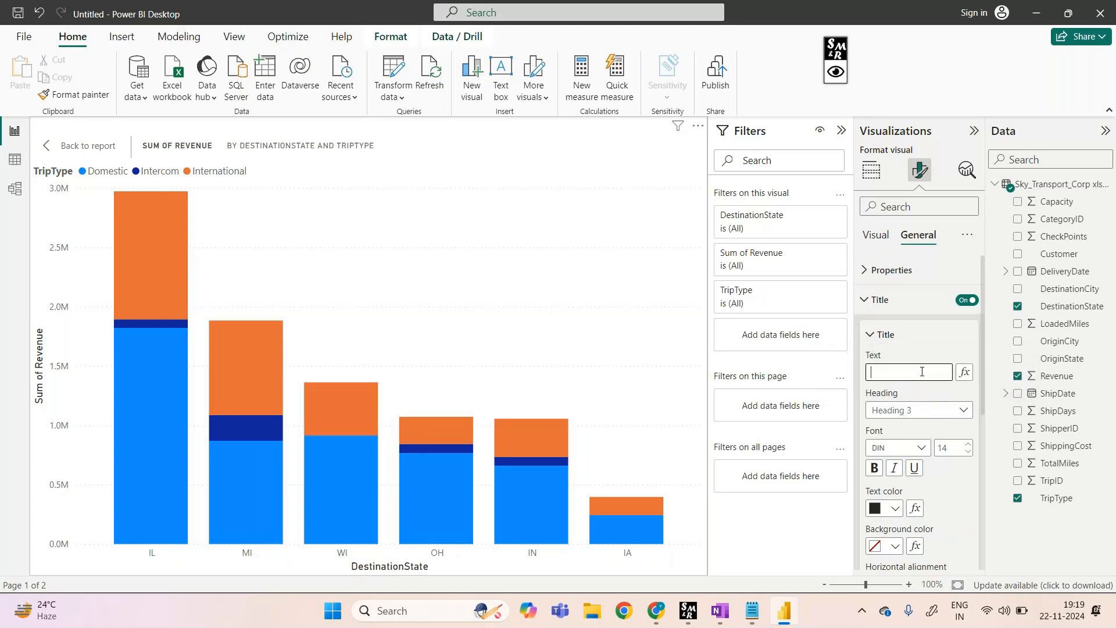
pyautogui.write('stacked co')
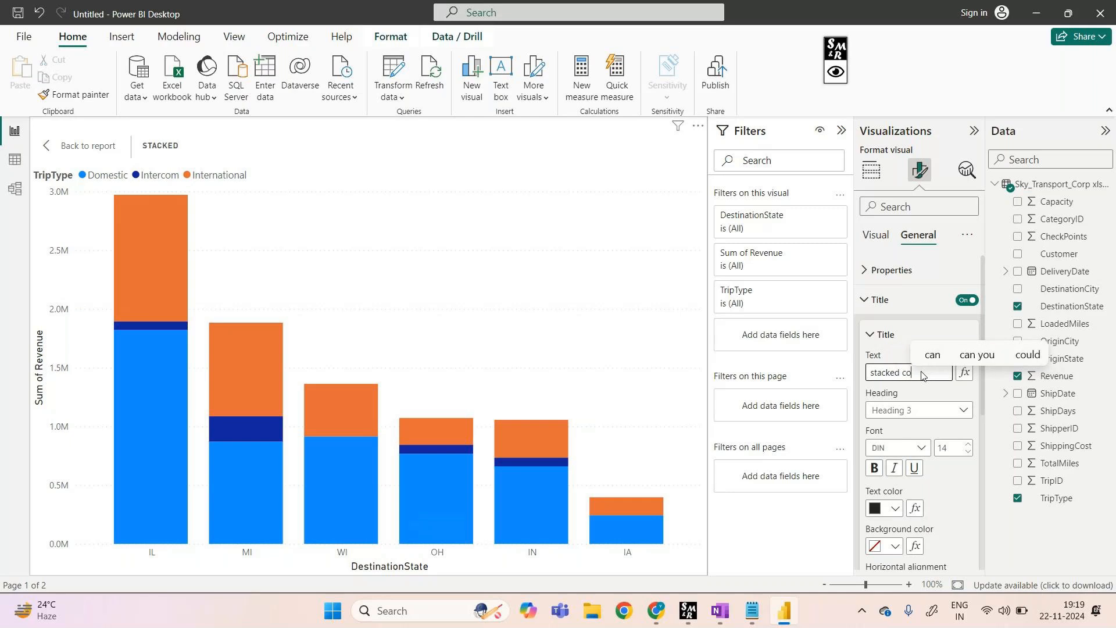
pyautogui.write('lumn chart')
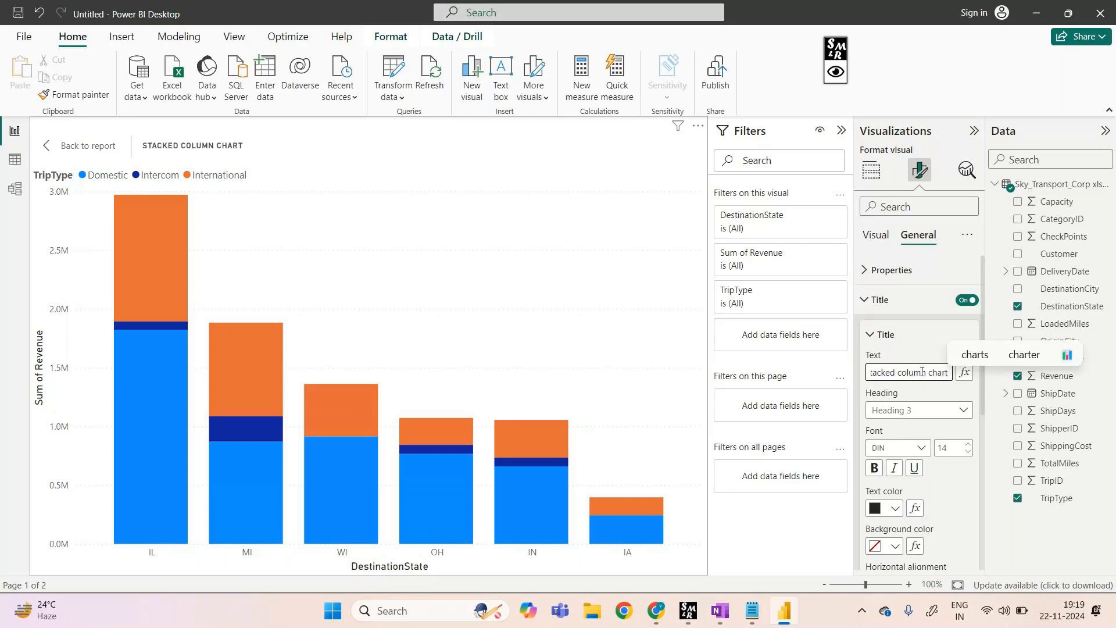
pyautogui.click(968, 444)
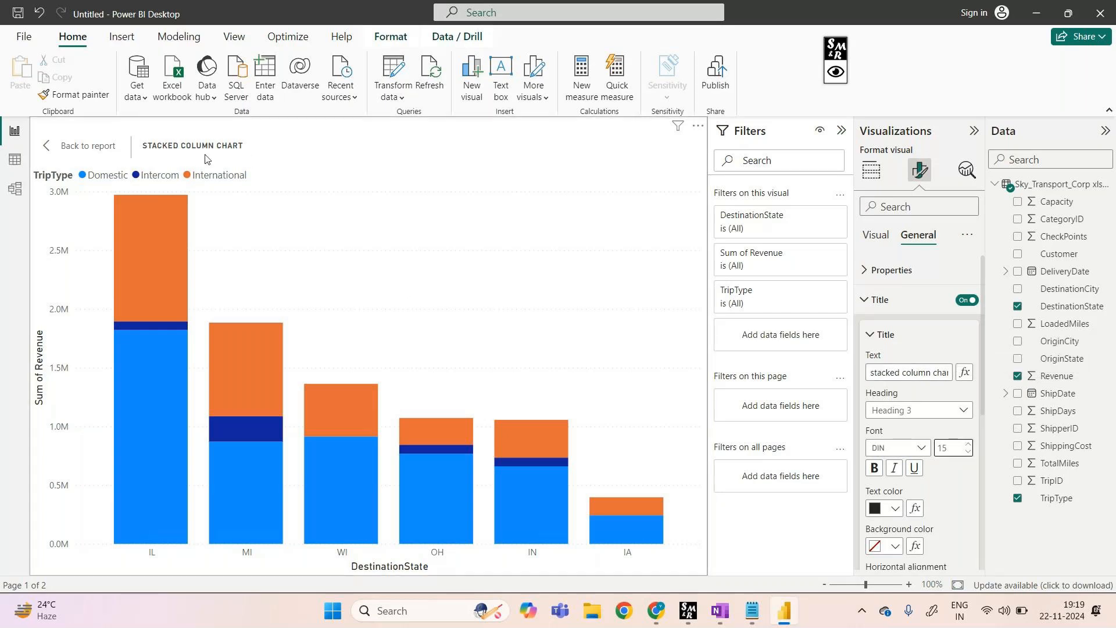
# Extend the chart's title text with "sum of revenue by destination state & trip type"
pyautogui.click(947, 375)
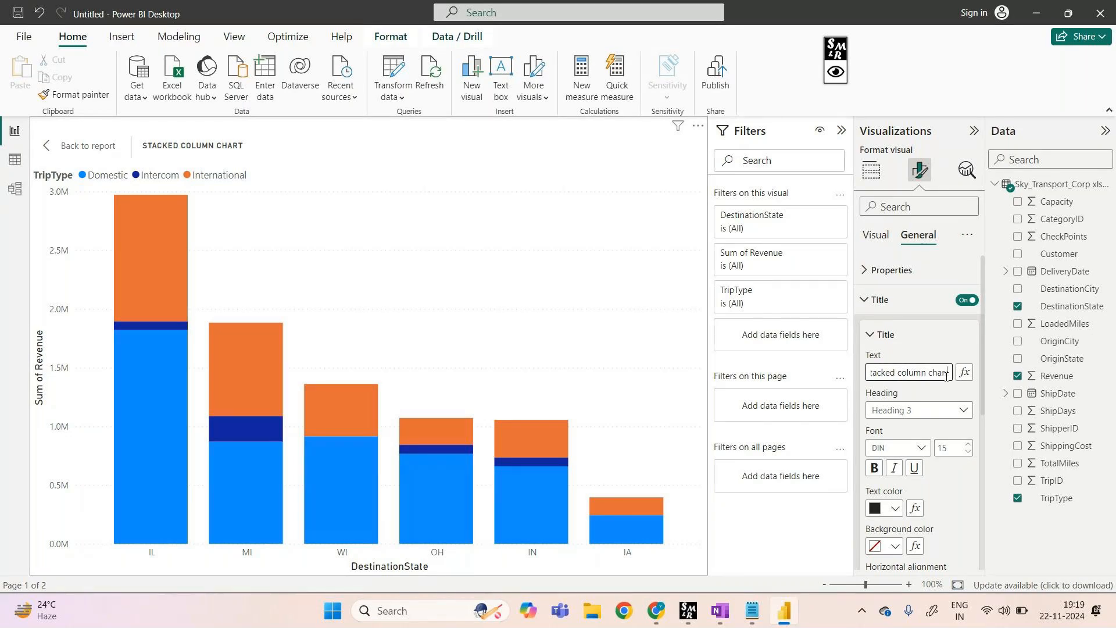
pyautogui.write('sum of revenue by')
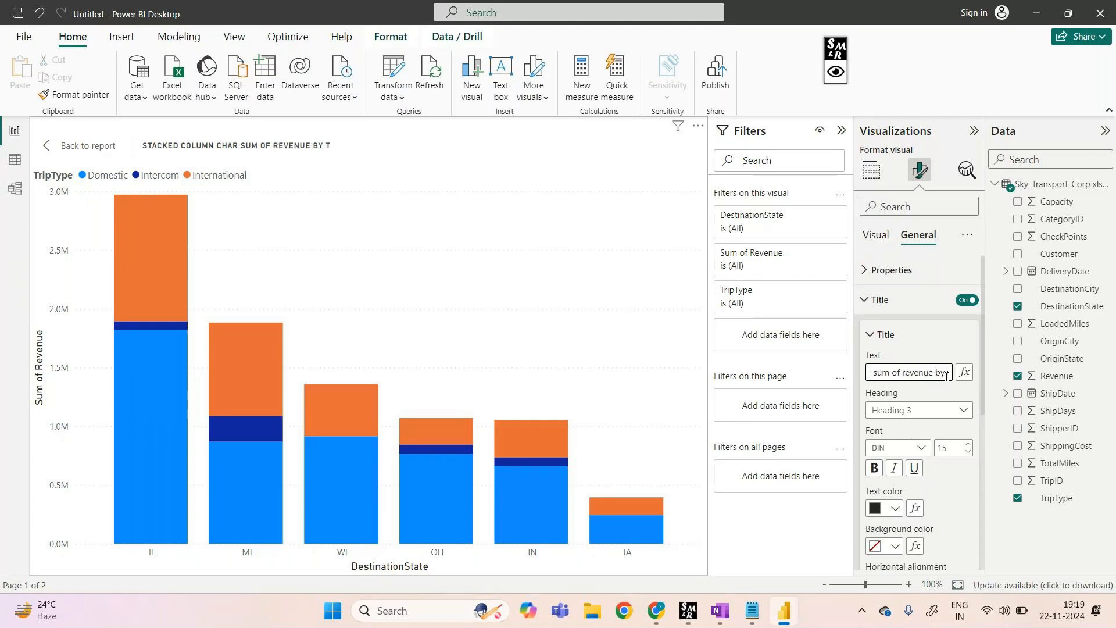
pyautogui.press('BackSpace')
pyautogui.press('BackSpace')
pyautogui.write('dest')
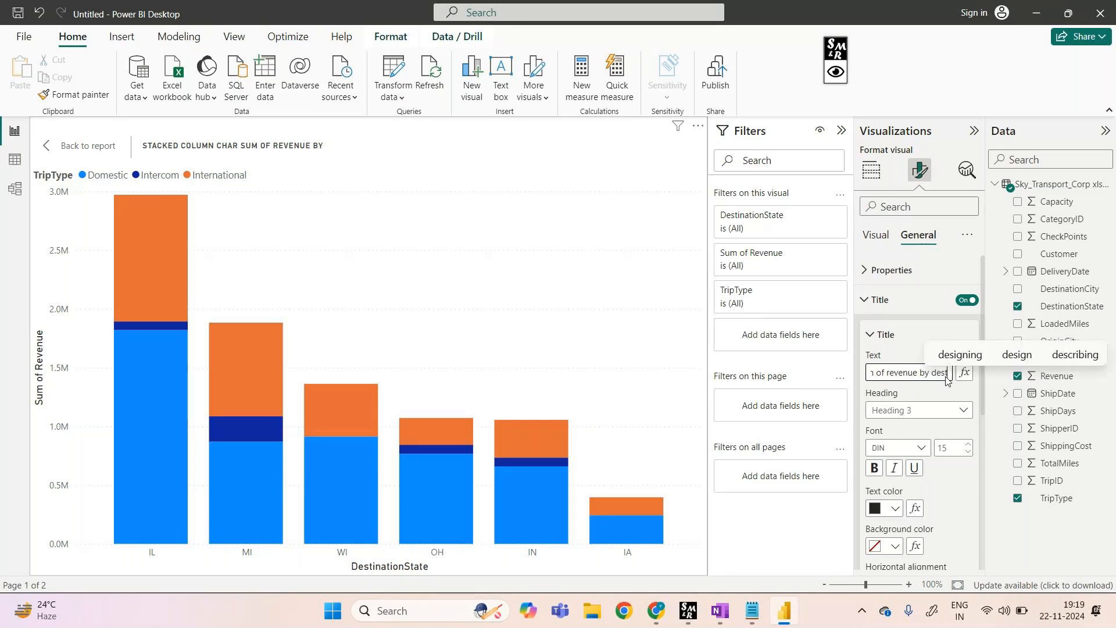
pyautogui.write('inata')
pyautogui.press('BackSpace')
pyautogui.press('BackSpace')
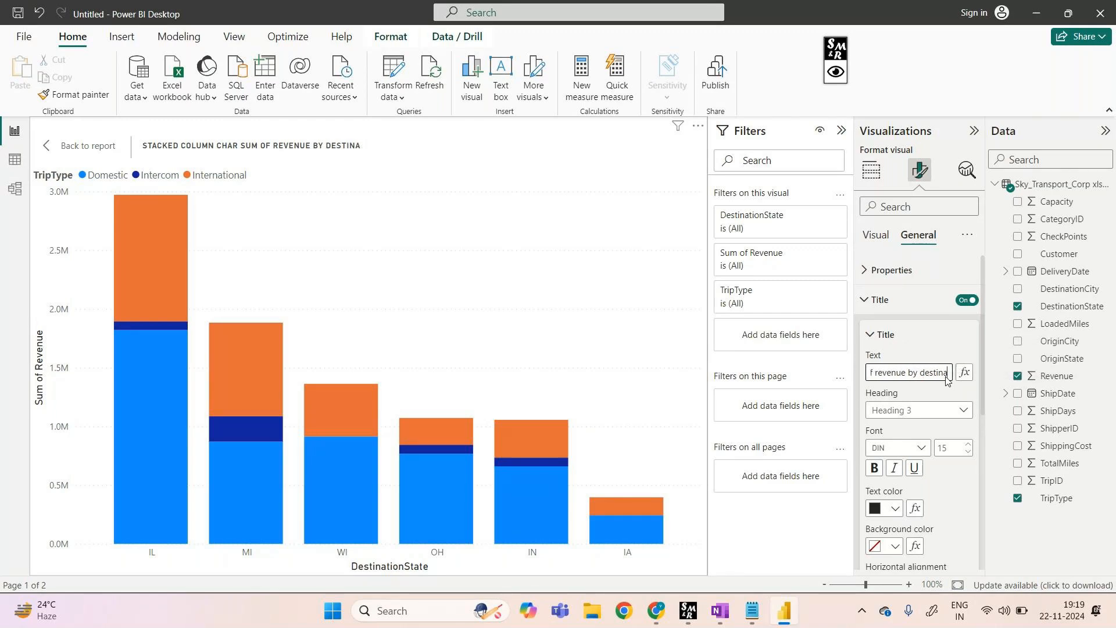
pyautogui.write('tion s')
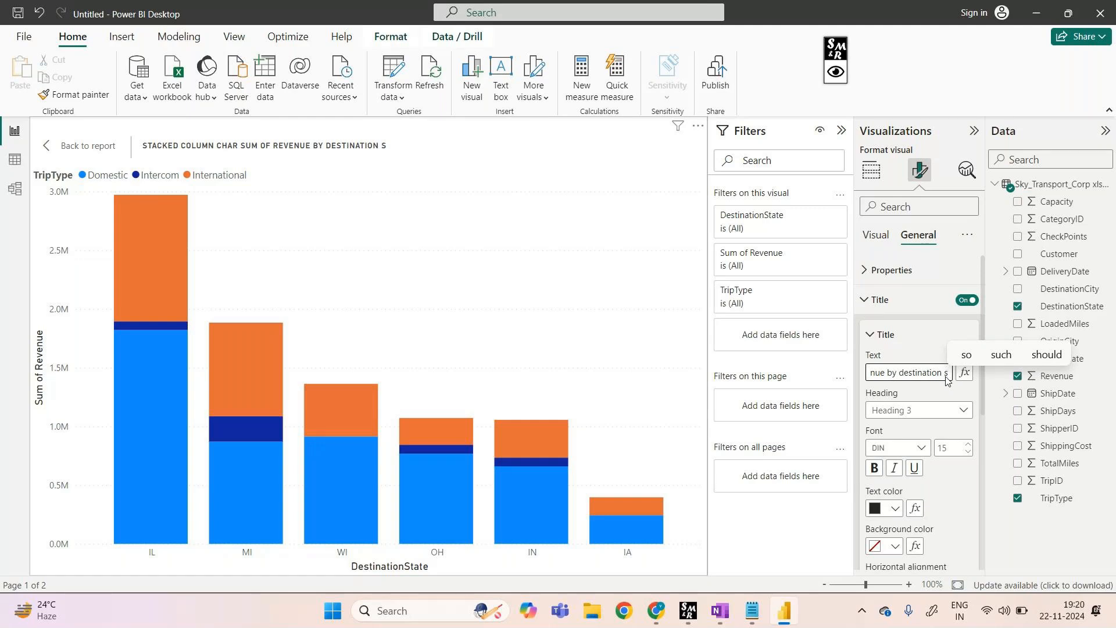
pyautogui.write('tate')
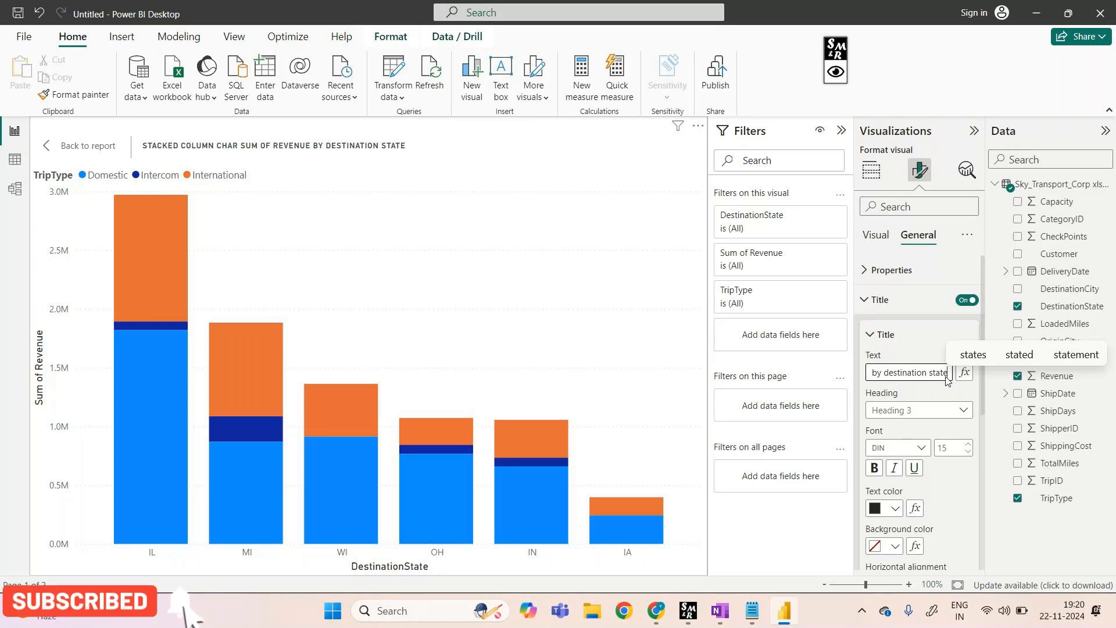
pyautogui.write(' &')
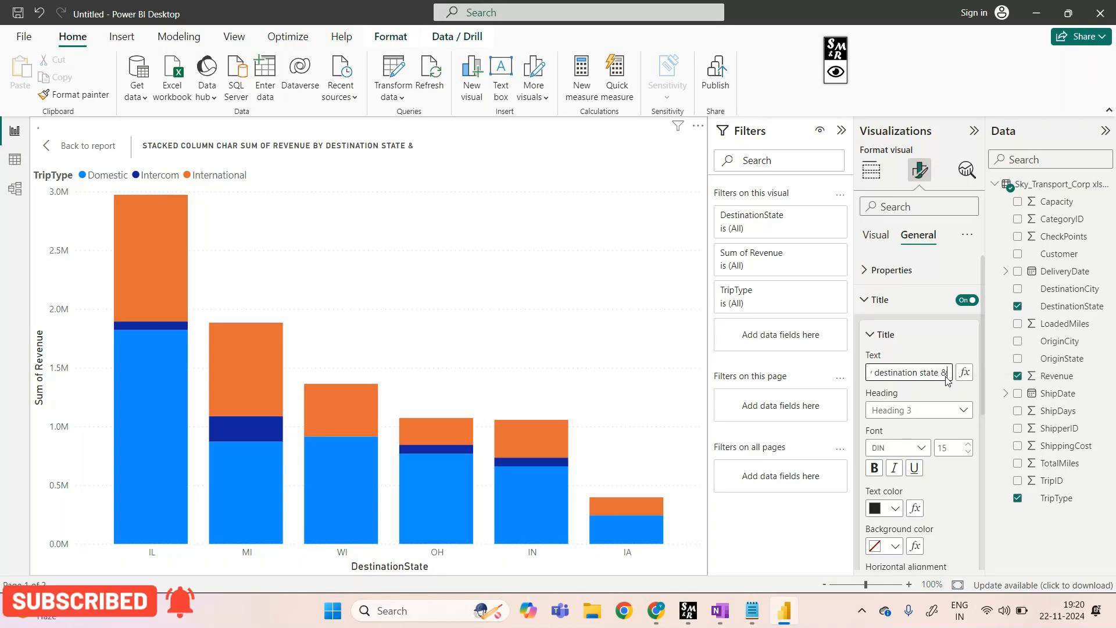
pyautogui.write(' trip')
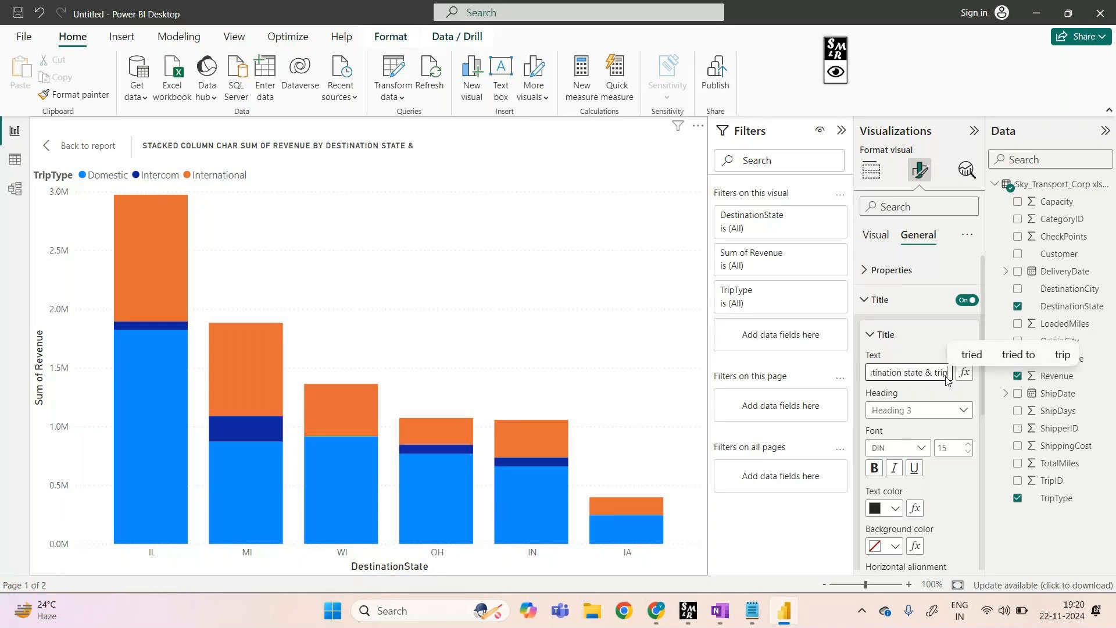
pyautogui.write(' t')
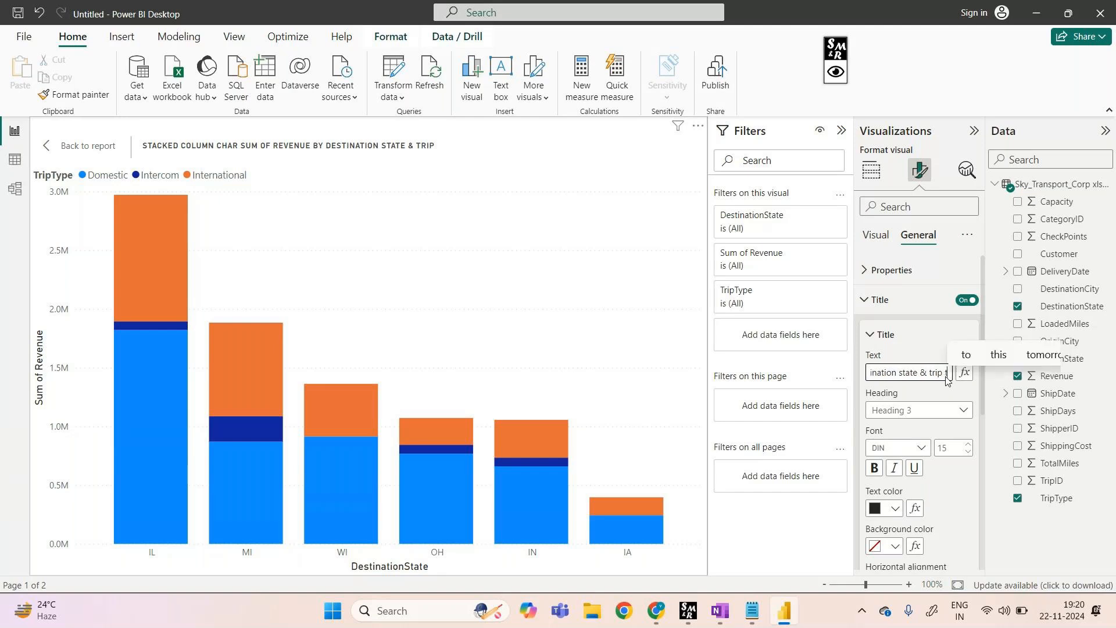
pyautogui.write('ype')
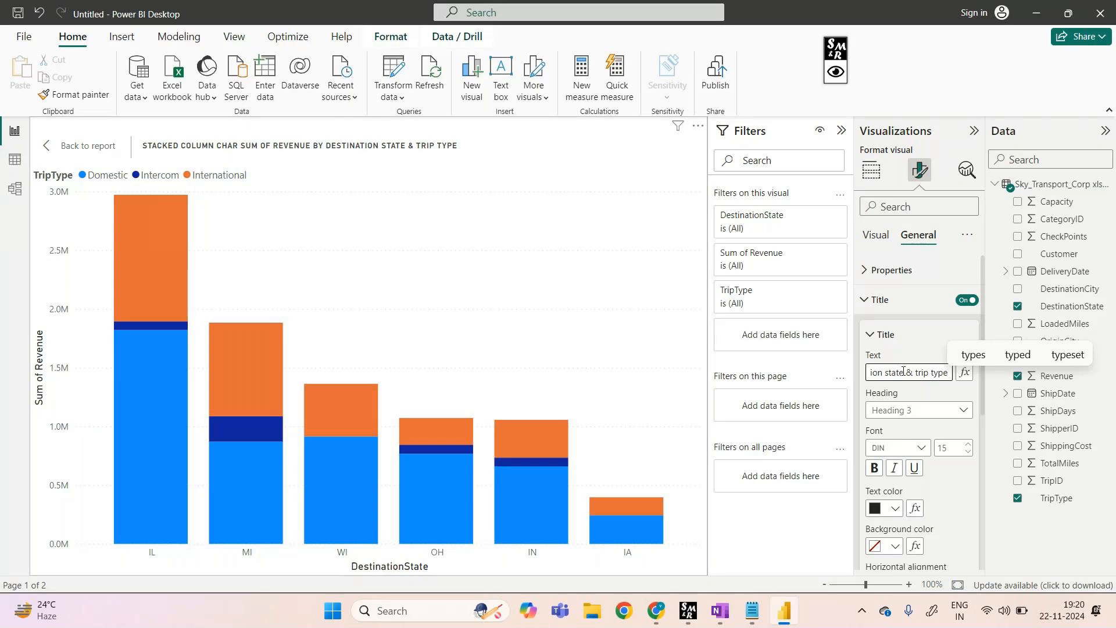
# Correct the misspelled word "char" in the title to "chart", keeping a space before "sum of revenue"
pyautogui.press('Left')
pyautogui.press('Left')
pyautogui.press('Left')
pyautogui.press('Left')
pyautogui.press('Left')
pyautogui.press('Left')
pyautogui.press('Left')
pyautogui.press('Left')
pyautogui.press('Left')
pyautogui.press('Left')
pyautogui.press('Left')
pyautogui.press('Left')
pyautogui.press('Left')
pyautogui.press('Left')
pyautogui.press('Left')
pyautogui.press('Left')
pyautogui.press('Left')
pyautogui.press('Left')
pyautogui.press('Left')
pyautogui.press('Left')
pyautogui.press('Left')
pyautogui.press('Left')
pyautogui.press('Left')
pyautogui.press('Left')
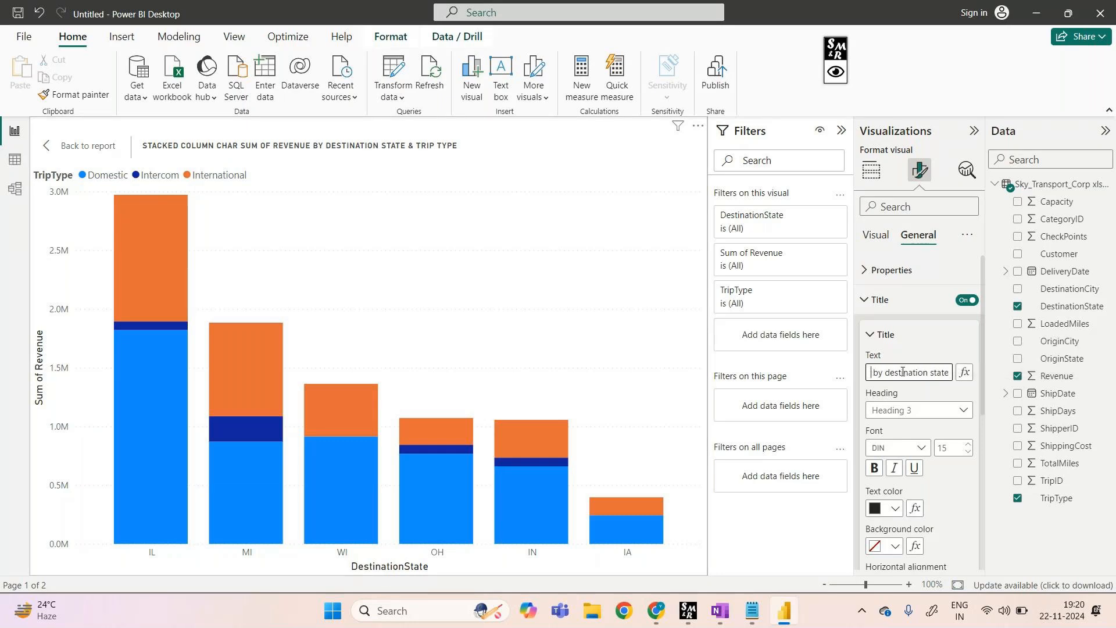
pyautogui.press('Left')
pyautogui.press('Left')
pyautogui.press('Left')
pyautogui.press('Left')
pyautogui.press('Left')
pyautogui.press('Left')
pyautogui.press('Left')
pyautogui.press('Left')
pyautogui.press('Left')
pyautogui.press('Right')
pyautogui.press('Right')
pyautogui.press('Right')
pyautogui.press('Right')
pyautogui.press('BackSpace')
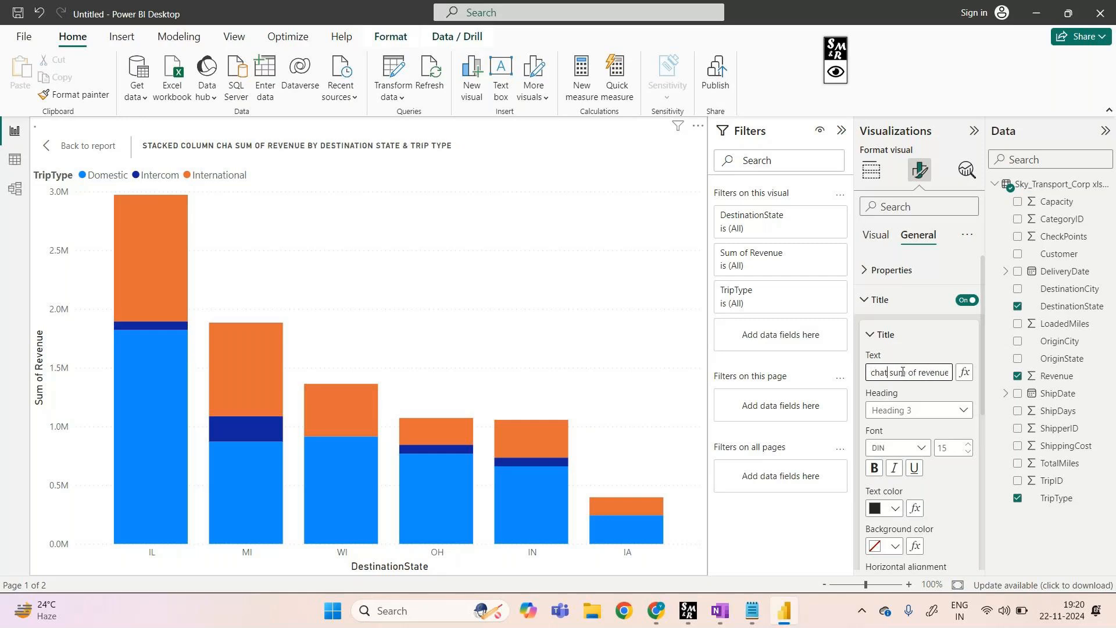
pyautogui.write('t')
pyautogui.press('BackSpace')
pyautogui.write('rt')
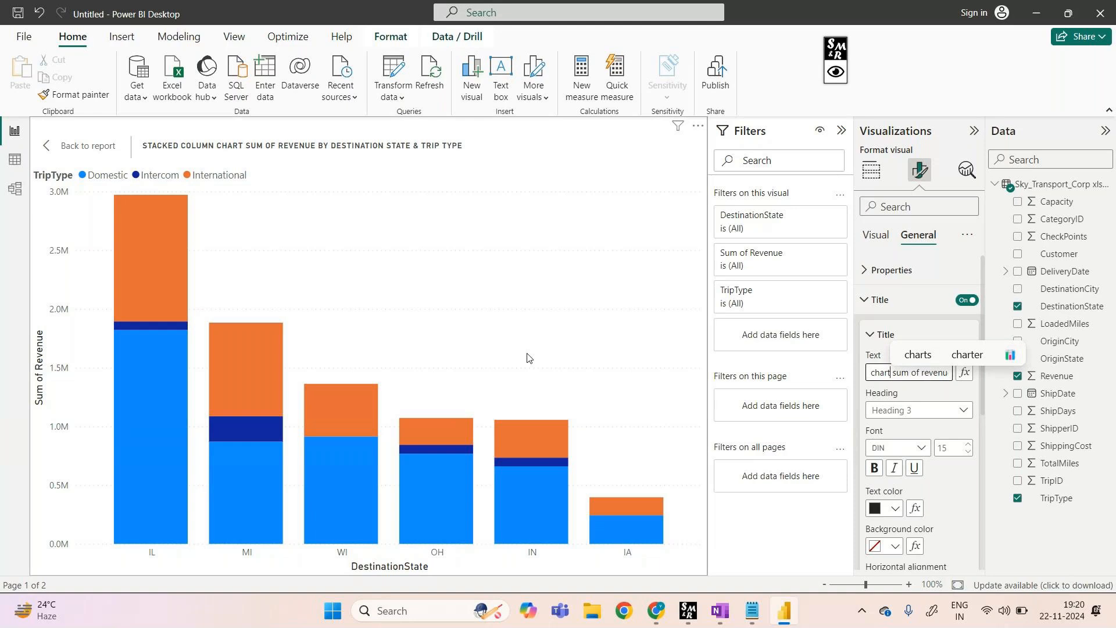
pyautogui.click(802, 545)
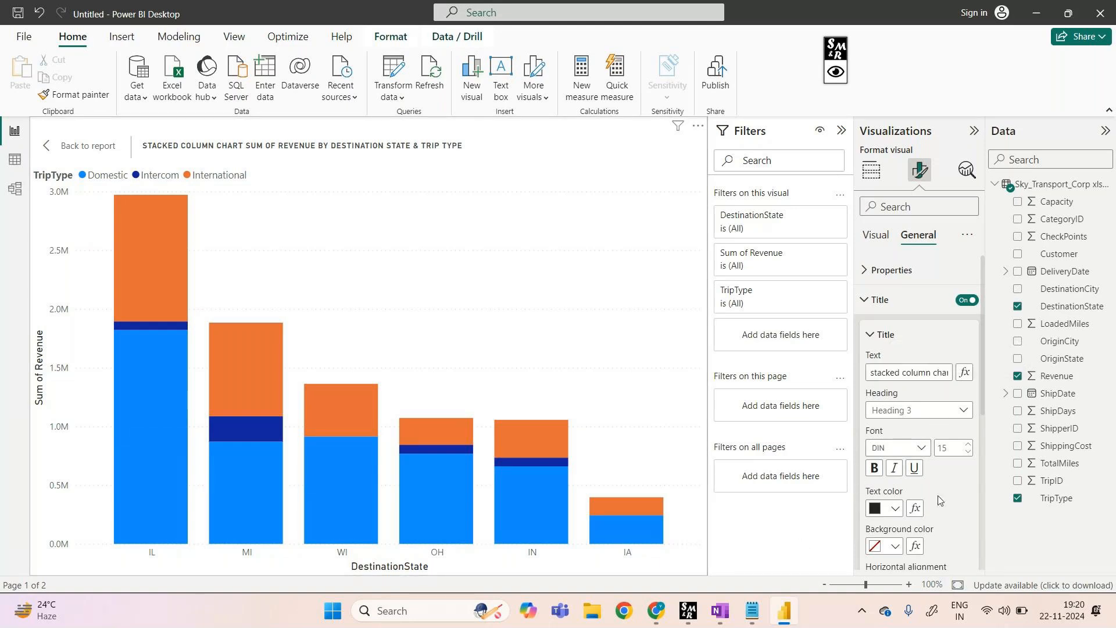
# Try a lighter orange and black as the title's text color
pyautogui.scroll(-3, 937, 499)
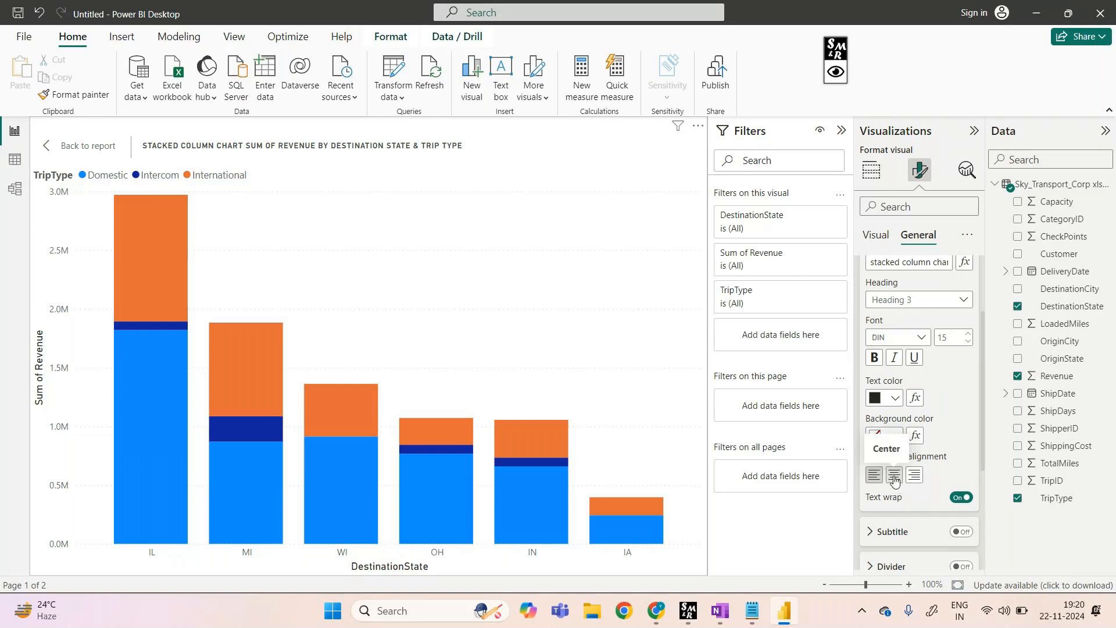
pyautogui.click(896, 400)
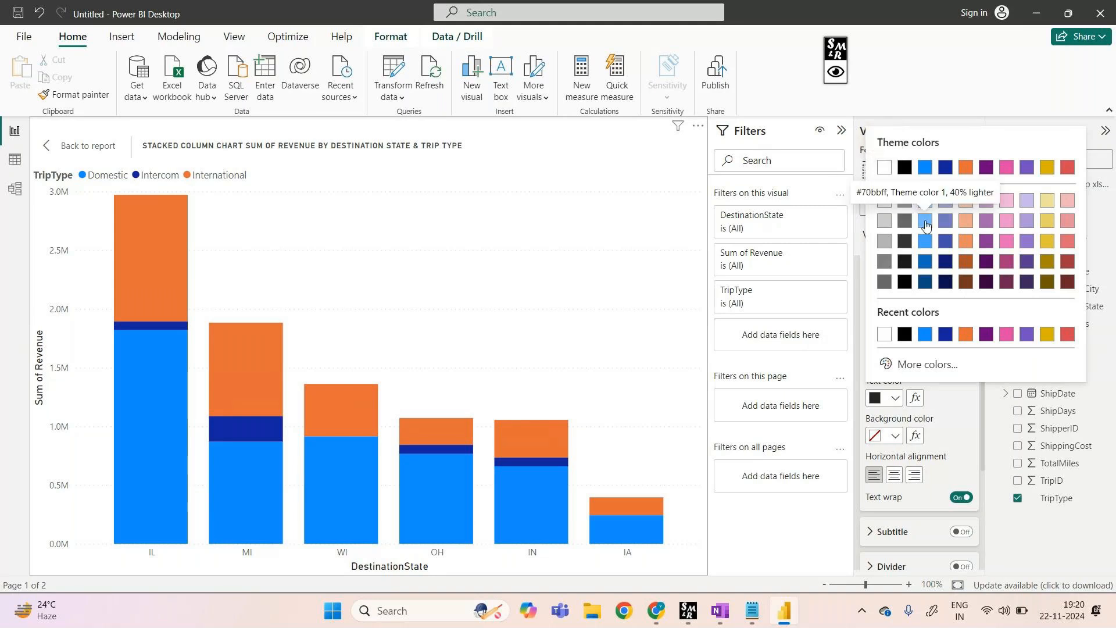
pyautogui.click(965, 239)
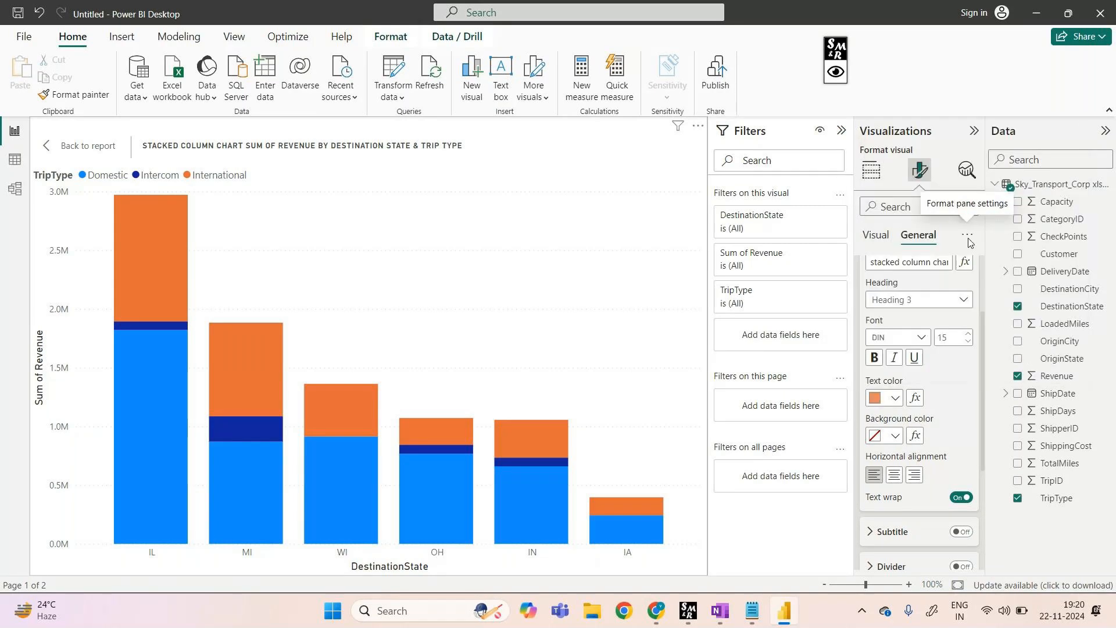
pyautogui.click(895, 397)
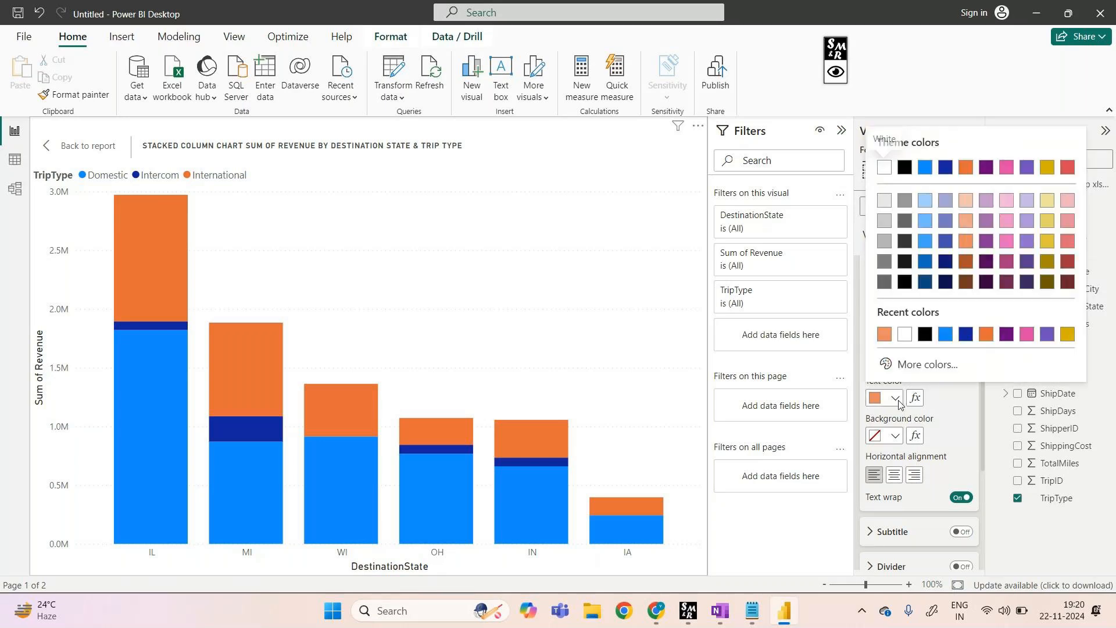
pyautogui.click(925, 333)
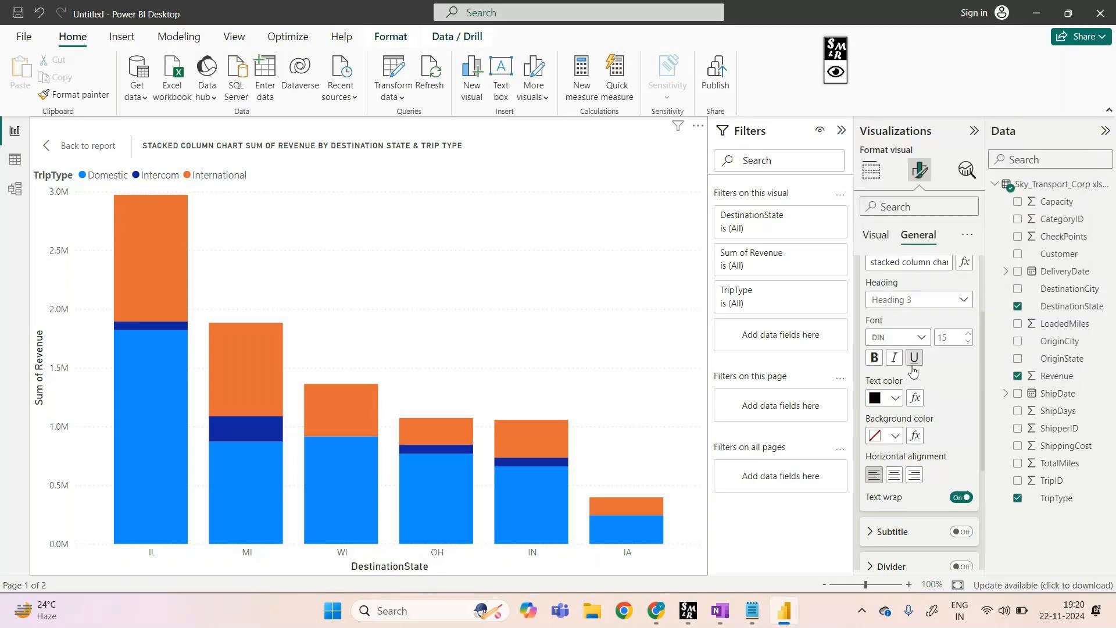
# Set the title's text color to gold and its background color to blue
pyautogui.click(896, 398)
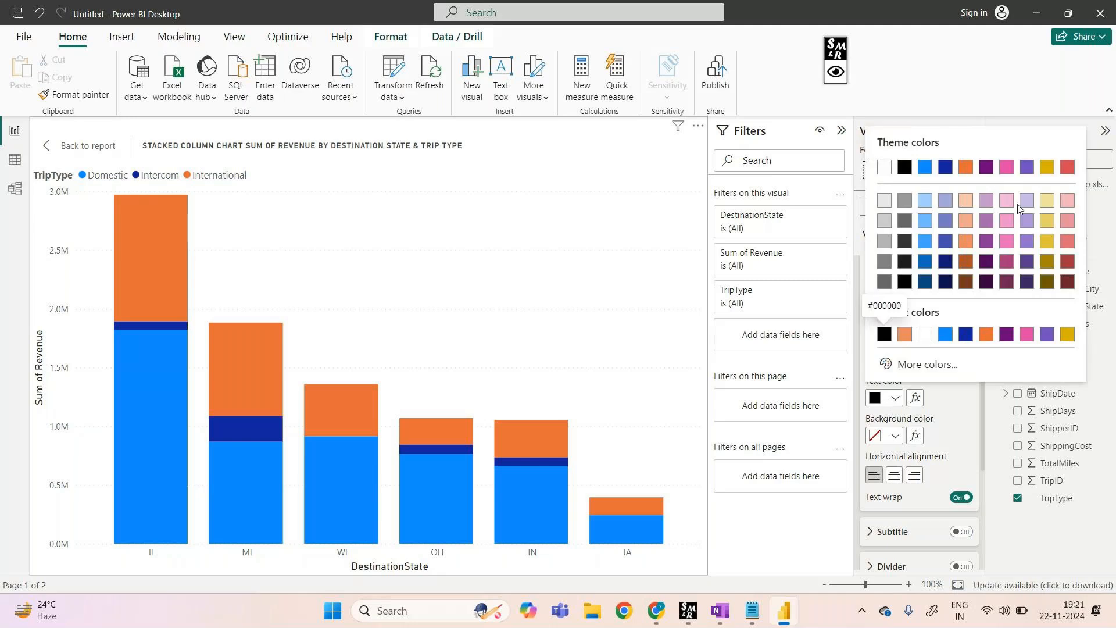
pyautogui.click(1068, 334)
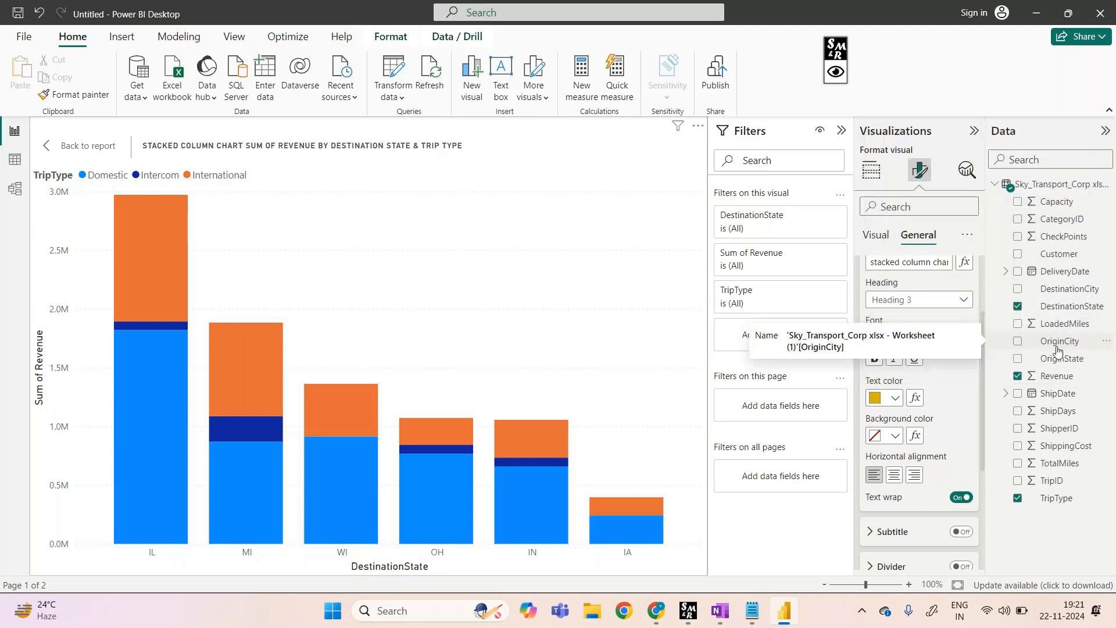
pyautogui.click(894, 436)
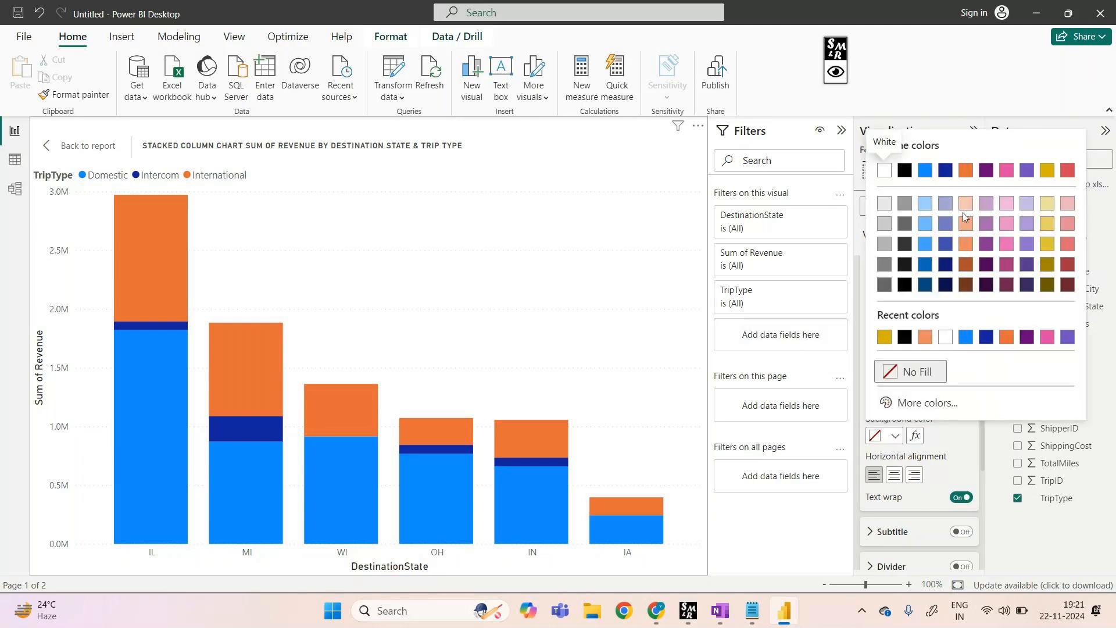
pyautogui.click(965, 337)
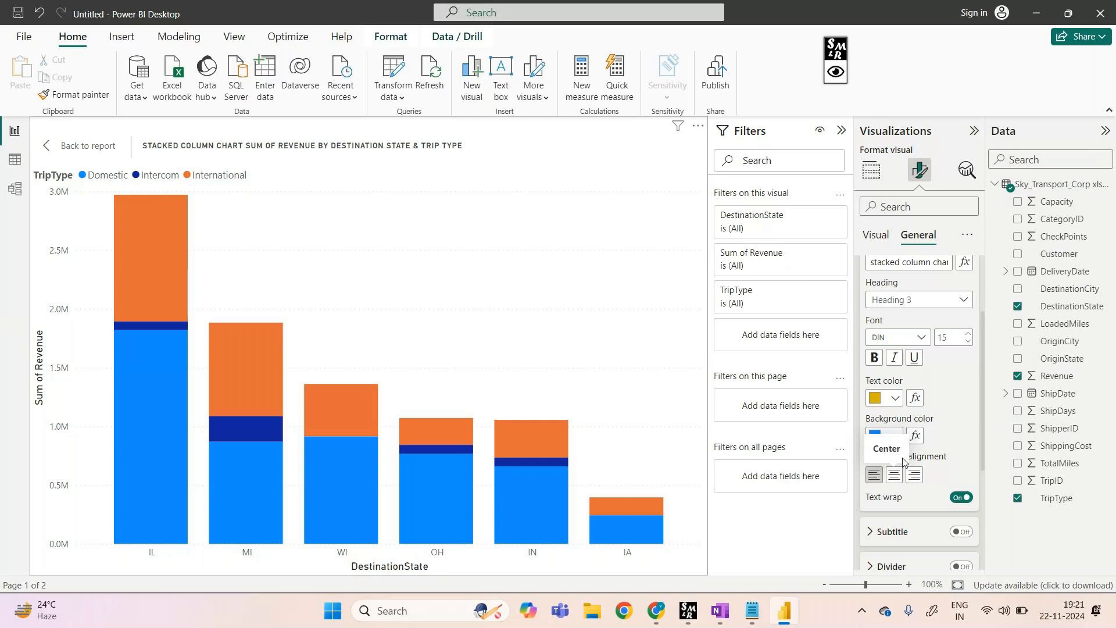
# Try right alignment for the title and settle on center as its horizontal alignment
pyautogui.click(898, 478)
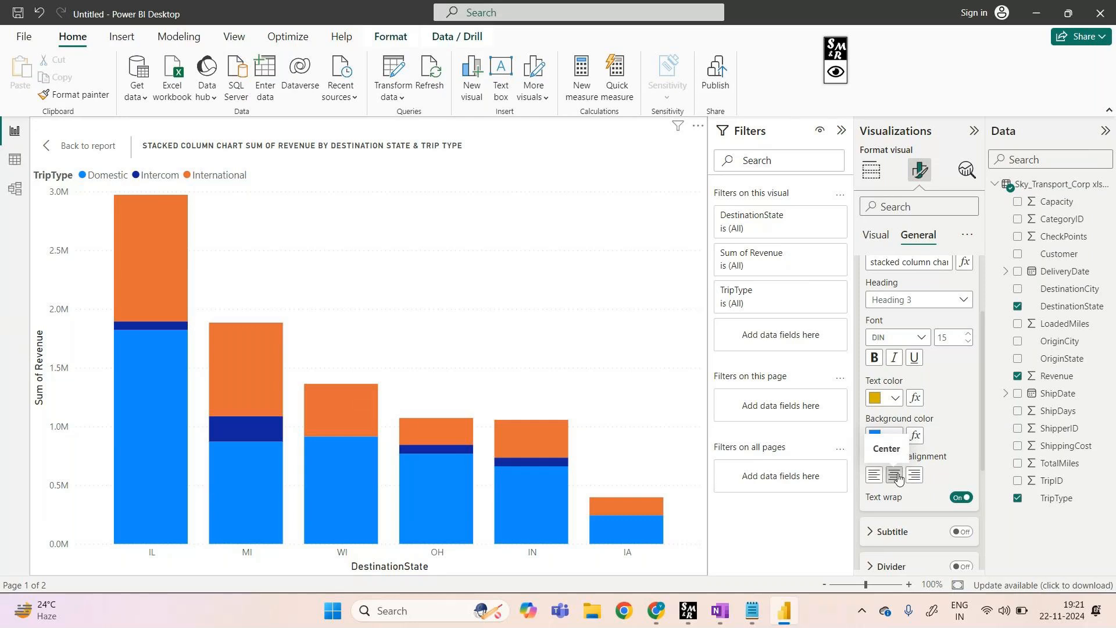
pyautogui.click(912, 476)
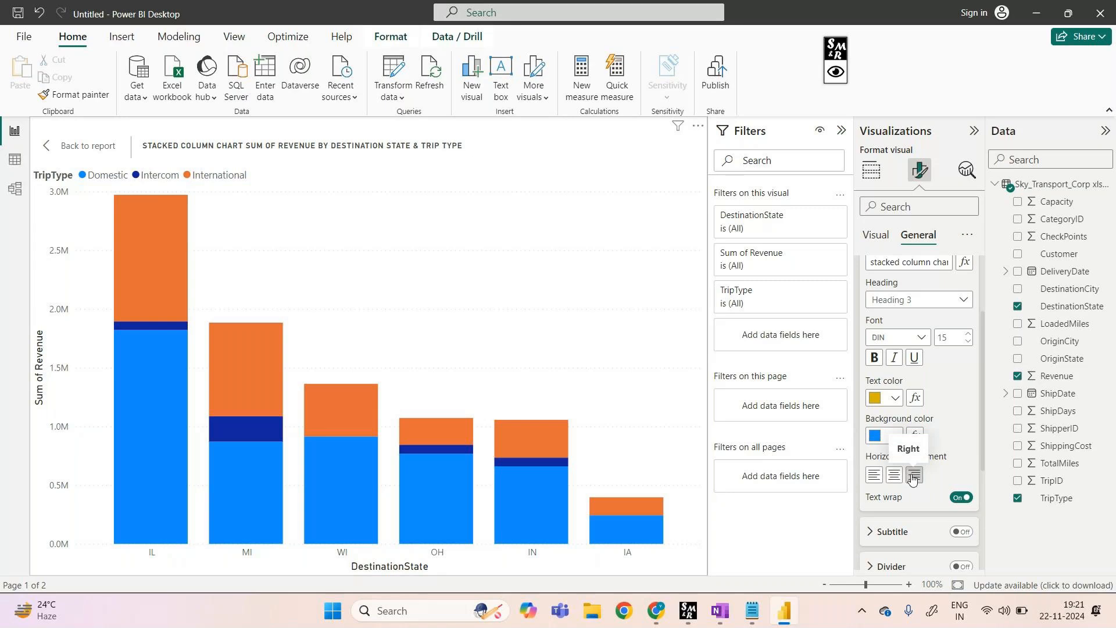
pyautogui.click(894, 475)
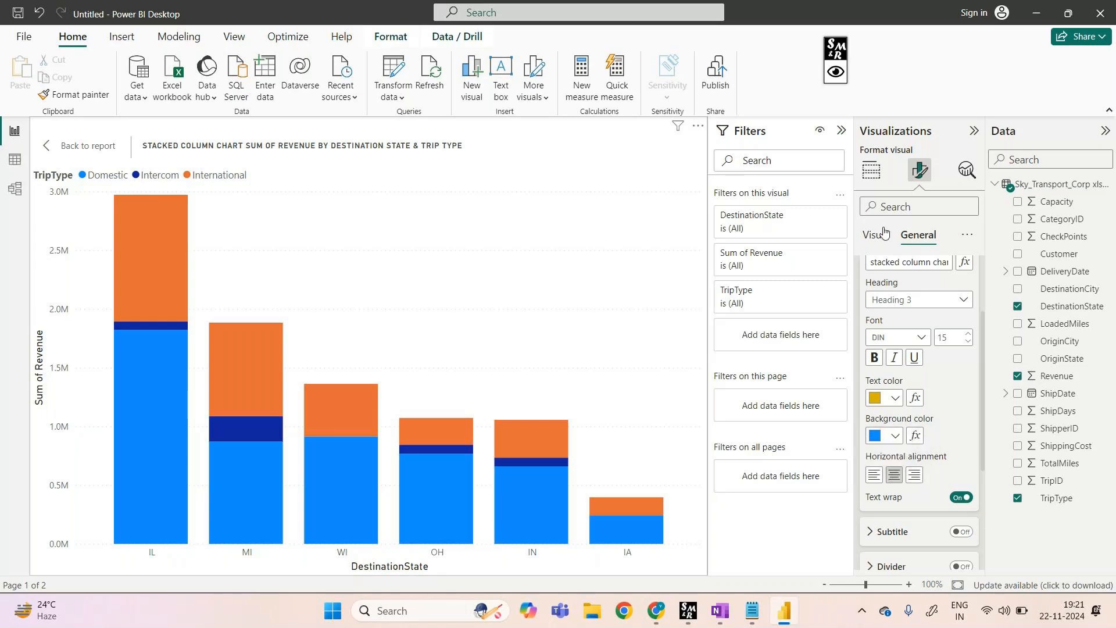
# Enable the chart's subtitle and replace its text with "sub tilte"
pyautogui.scroll(-3, 870, 399)
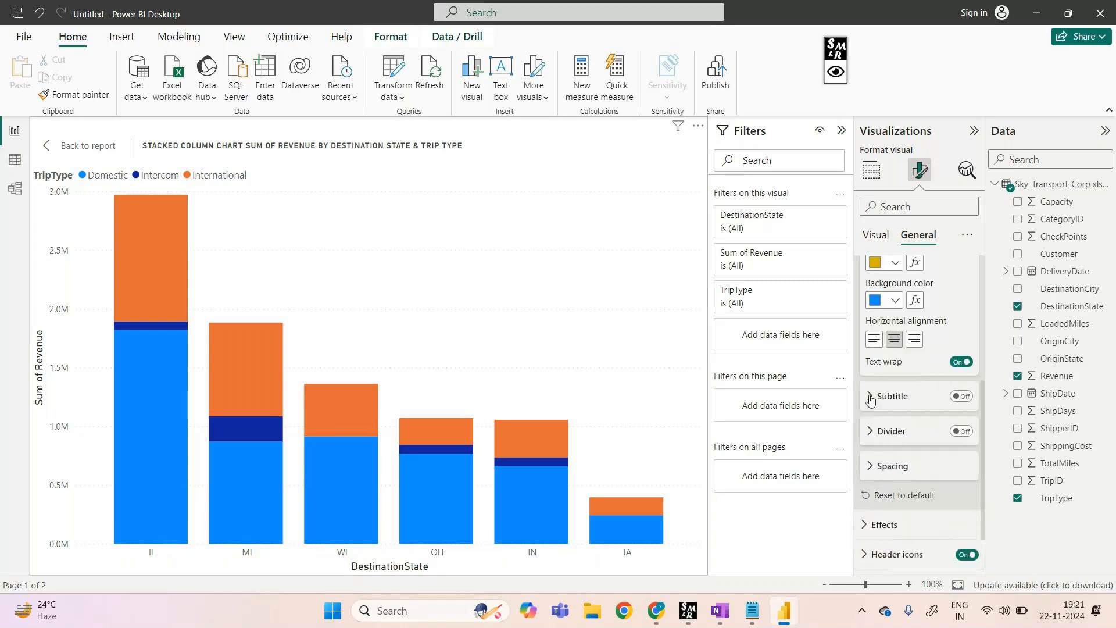
pyautogui.click(871, 398)
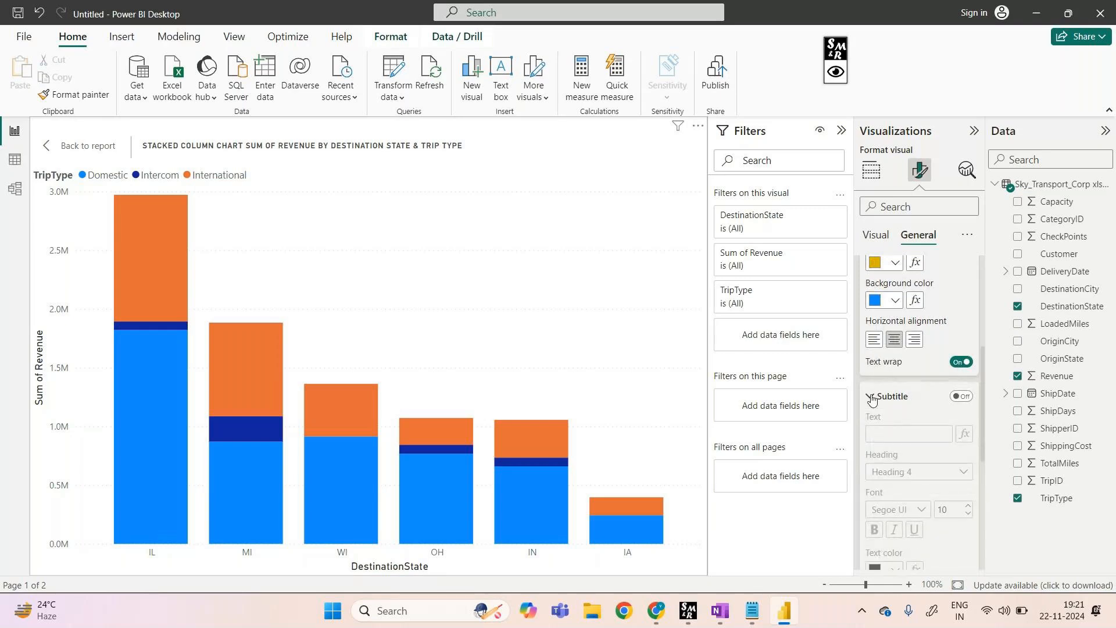
pyautogui.click(965, 396)
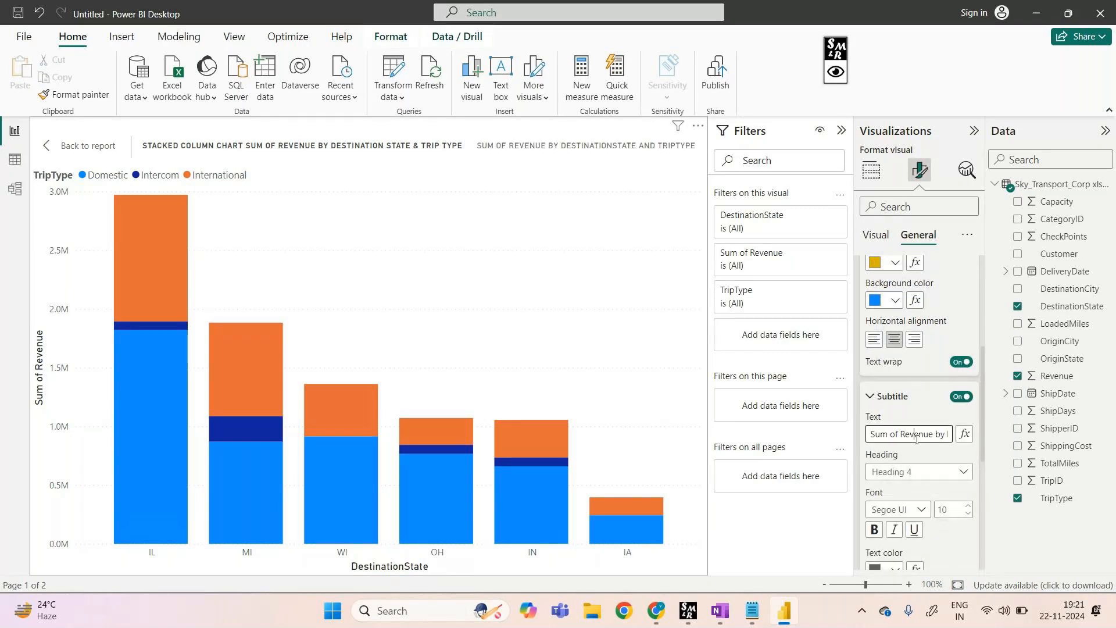
pyautogui.tripleClick(917, 439)
pyautogui.press('BackSpace')
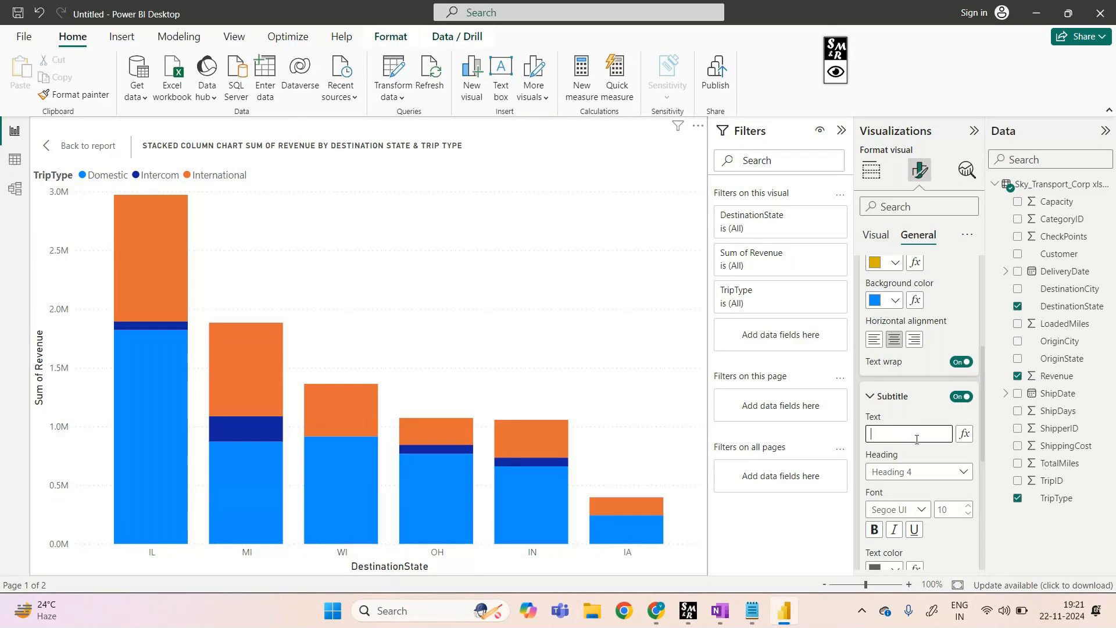
pyautogui.write('sub tilte')
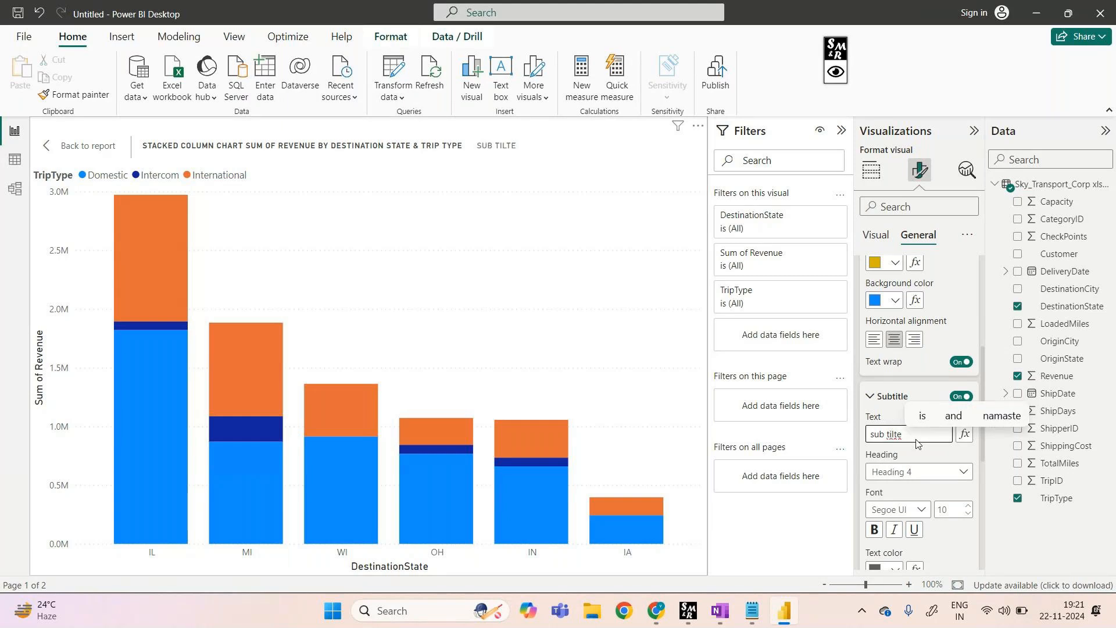
# Check how the formatted title and subtitle look on the report page compared with focus mode, ending on the report page
pyautogui.click(869, 398)
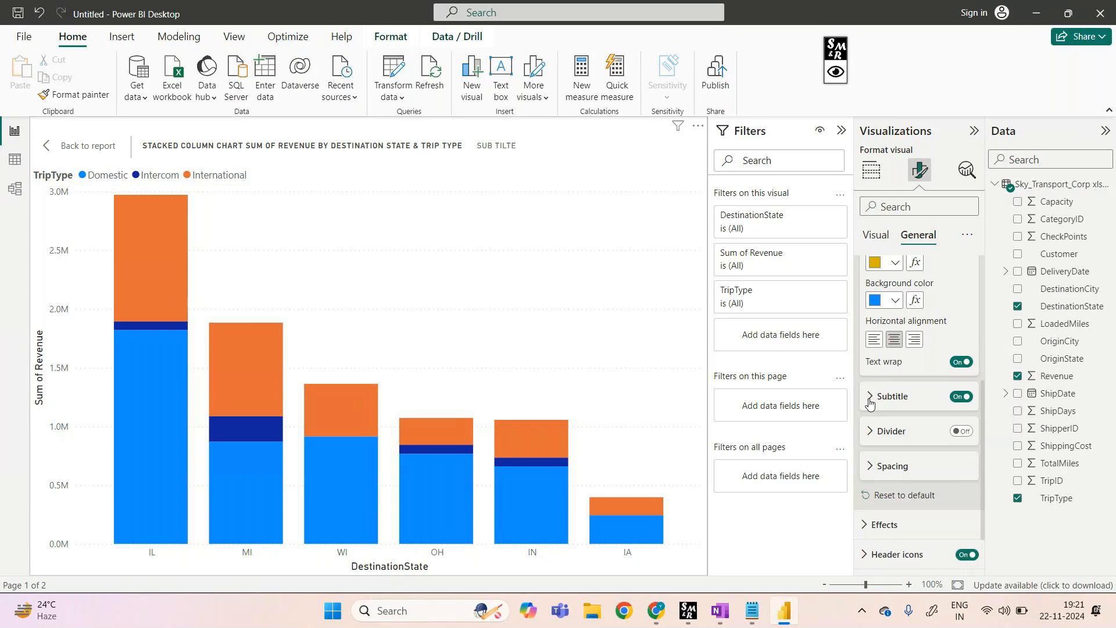
pyautogui.scroll(5, 870, 401)
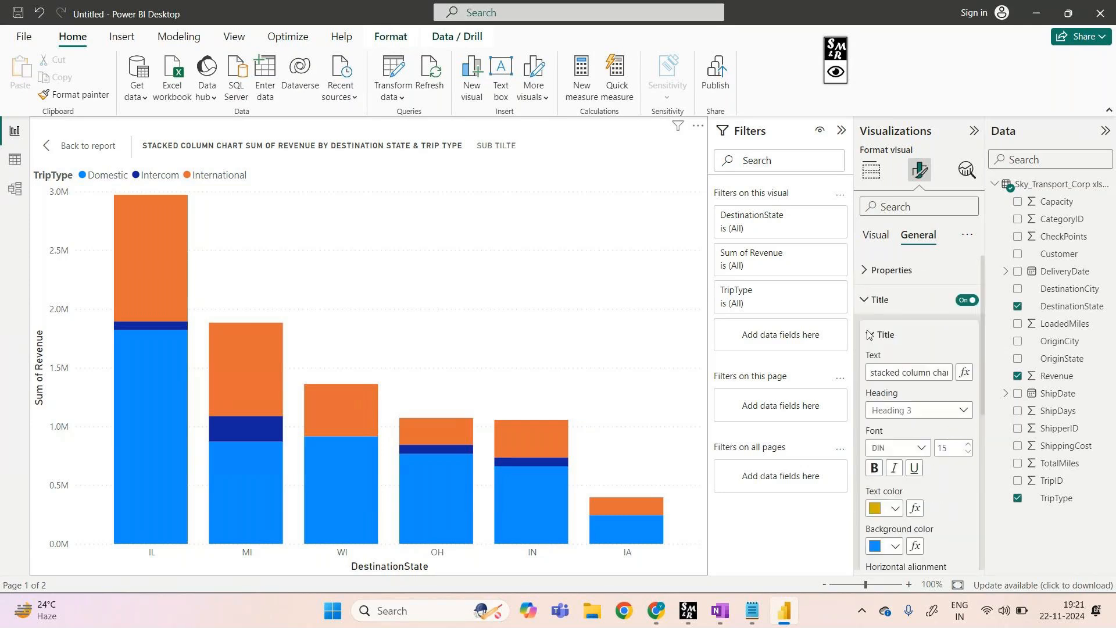
pyautogui.click(869, 336)
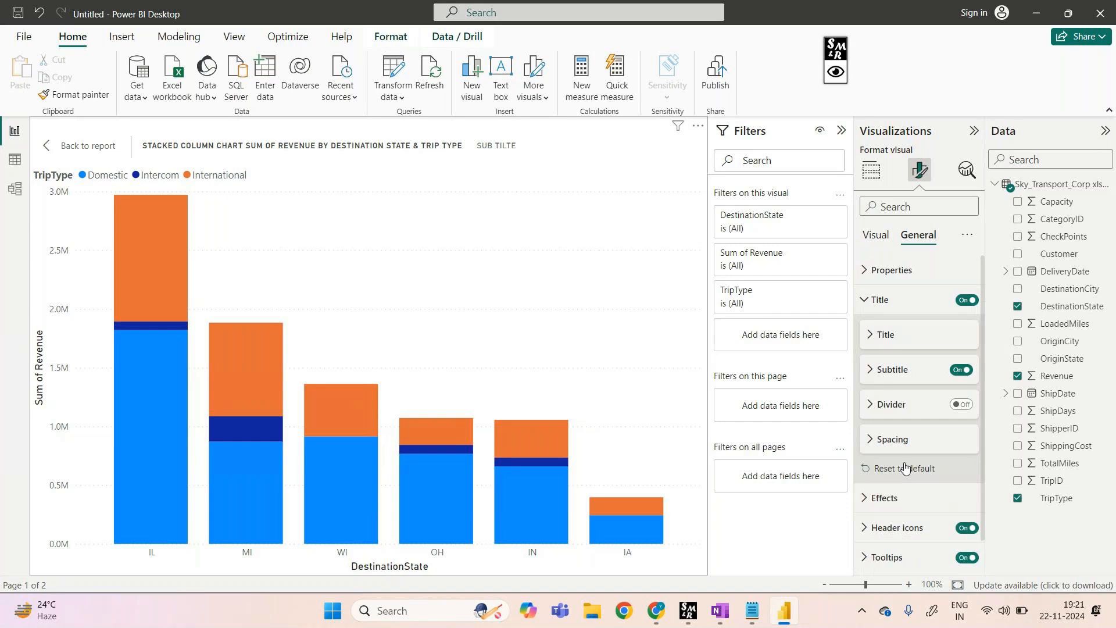
pyautogui.click(79, 147)
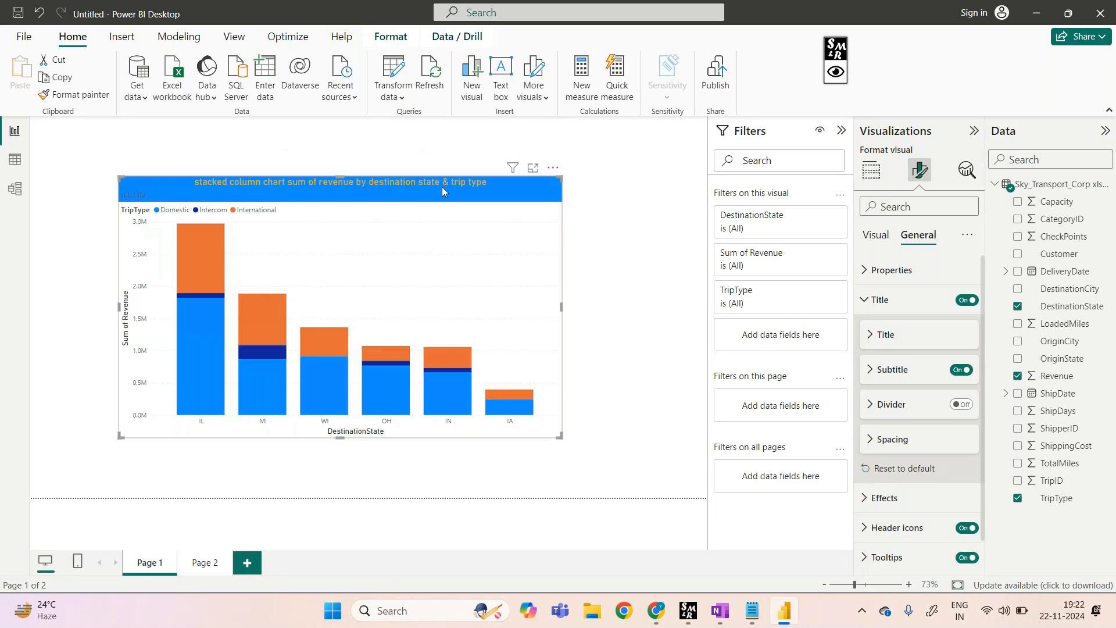
pyautogui.click(532, 169)
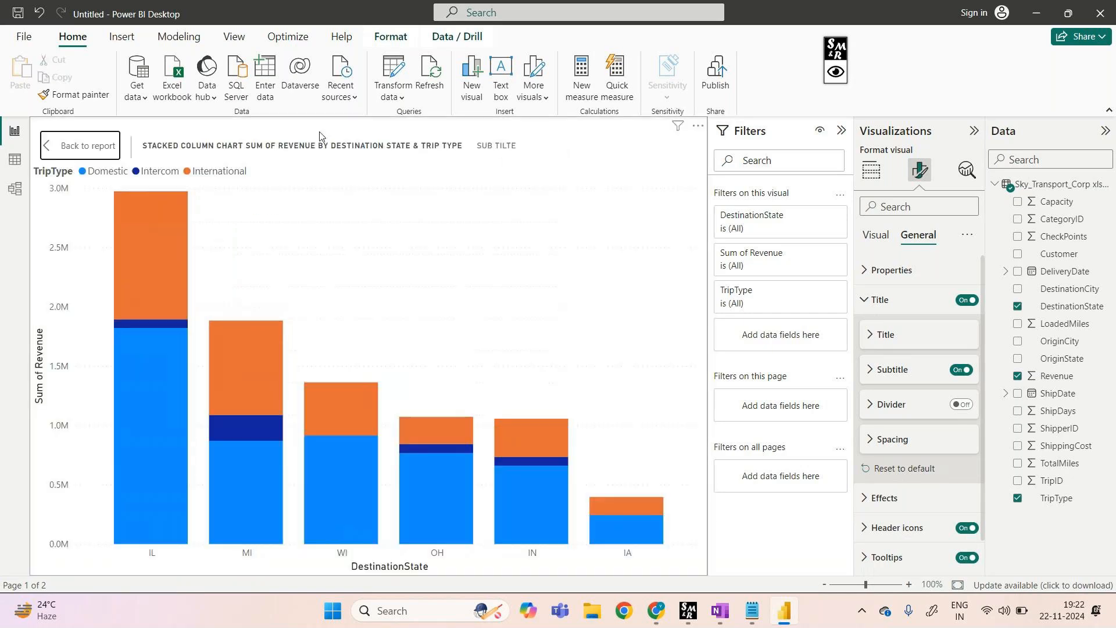
pyautogui.click(96, 150)
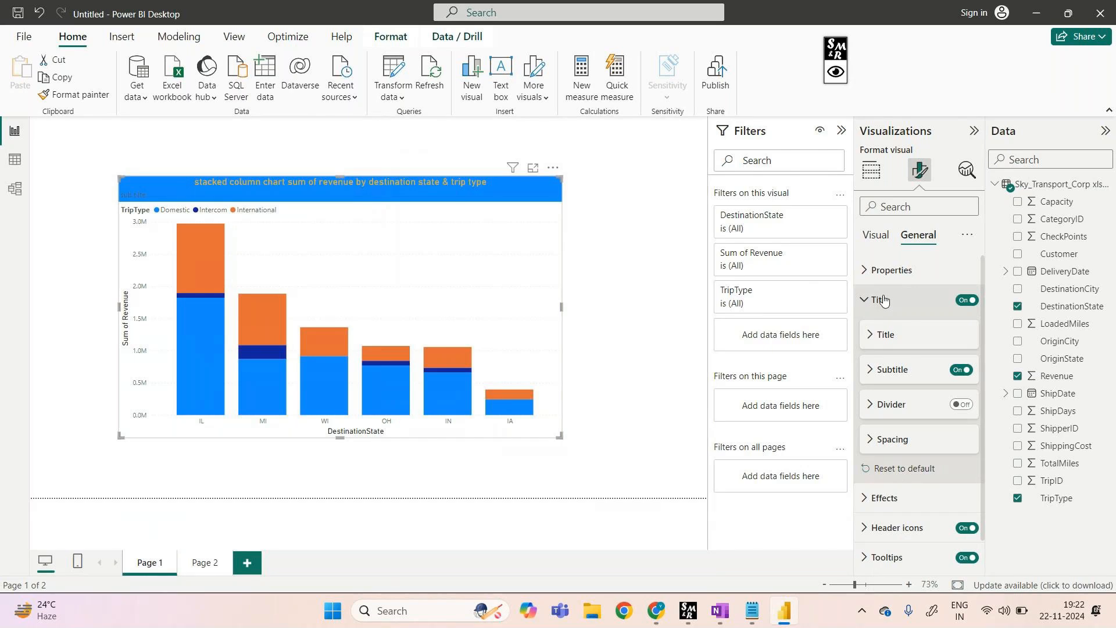
# Set the chart title's text color to black
pyautogui.click(872, 336)
pyautogui.scroll(-1, 928, 516)
pyautogui.scroll(-1, 927, 516)
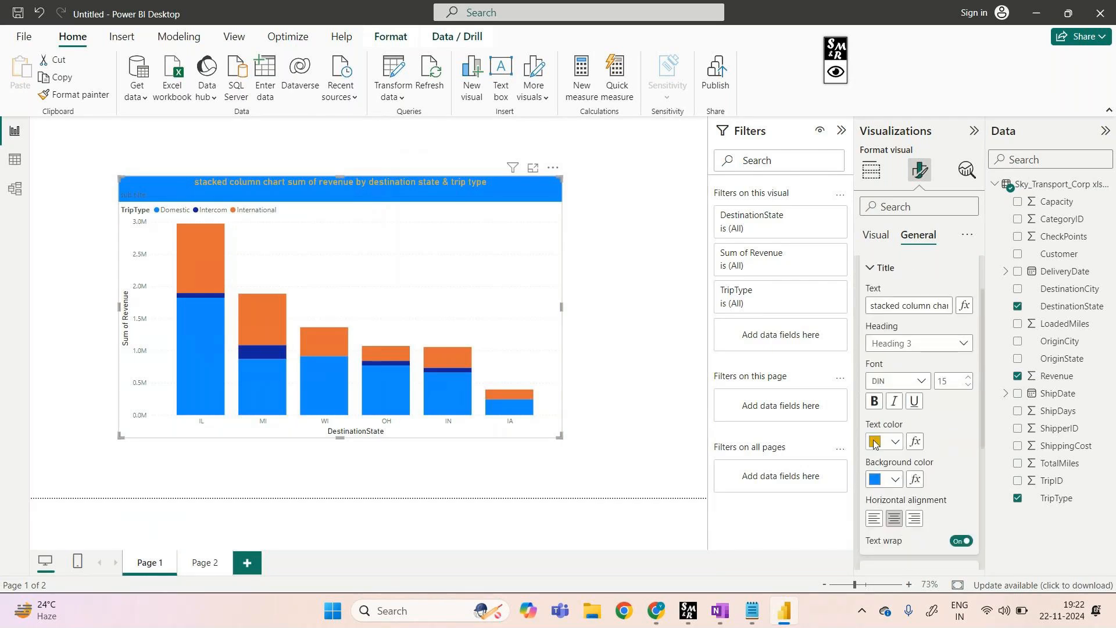
pyautogui.click(874, 442)
pyautogui.click(904, 377)
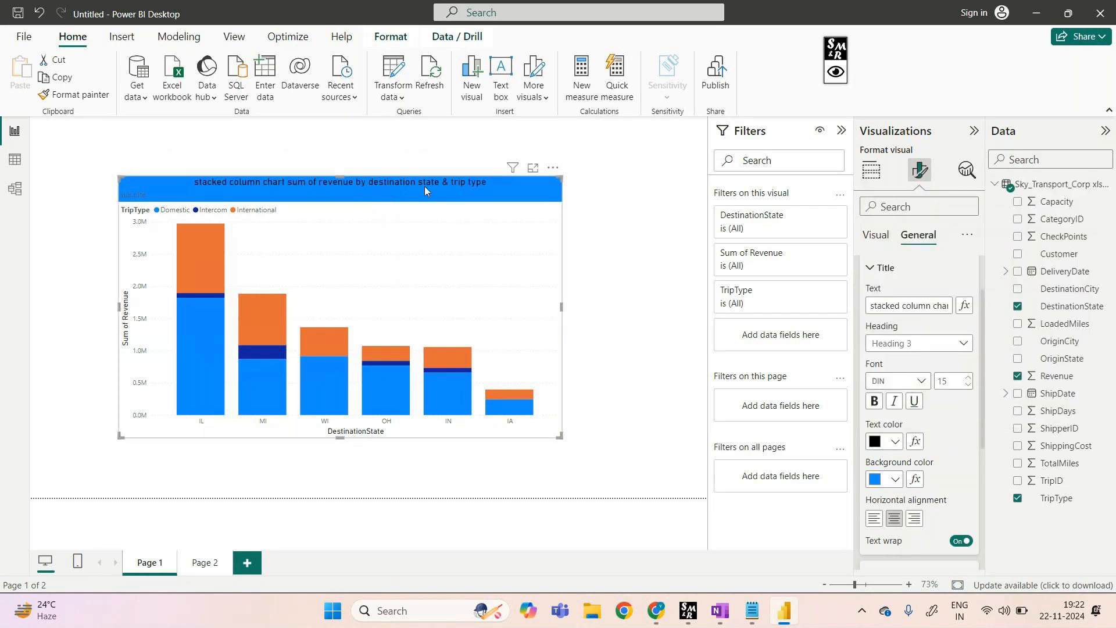
# Try pink as the title's background color and settle on white
pyautogui.click(895, 480)
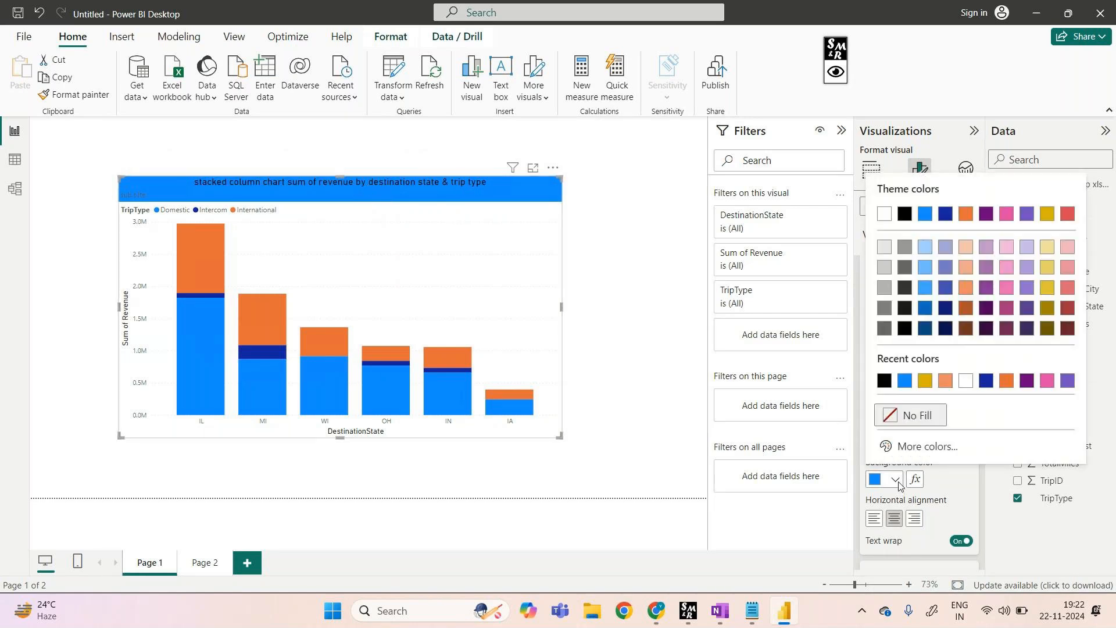
pyautogui.click(1044, 388)
pyautogui.click(902, 480)
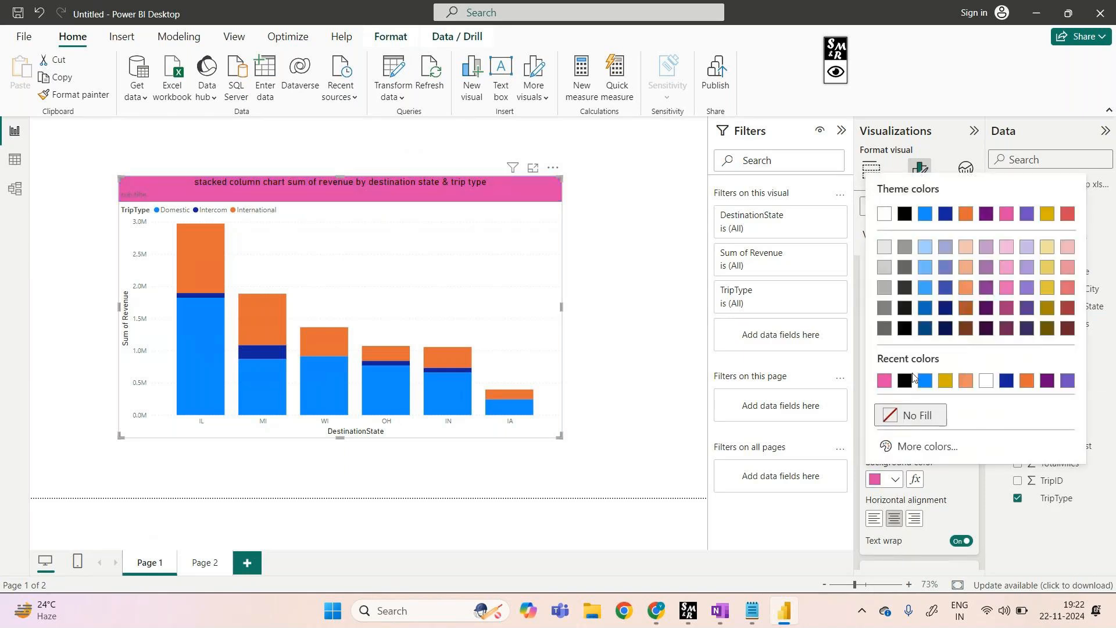
pyautogui.click(988, 381)
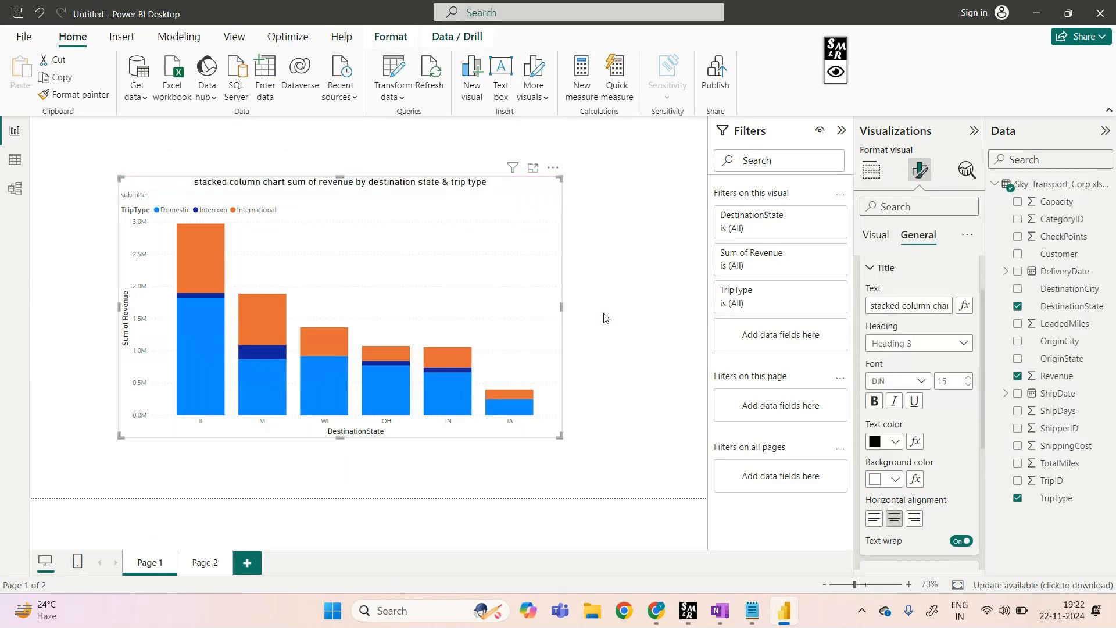
pyautogui.click(583, 241)
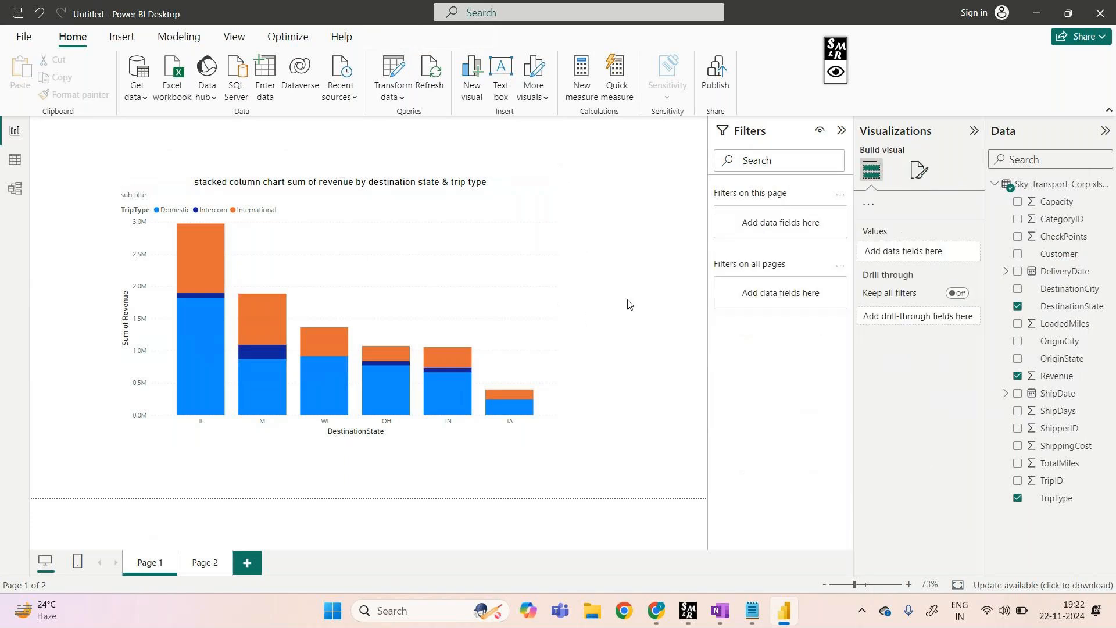
# Review the selected chart's General and Visual formatting options, including the title, X-axis and size properties
pyautogui.click(525, 287)
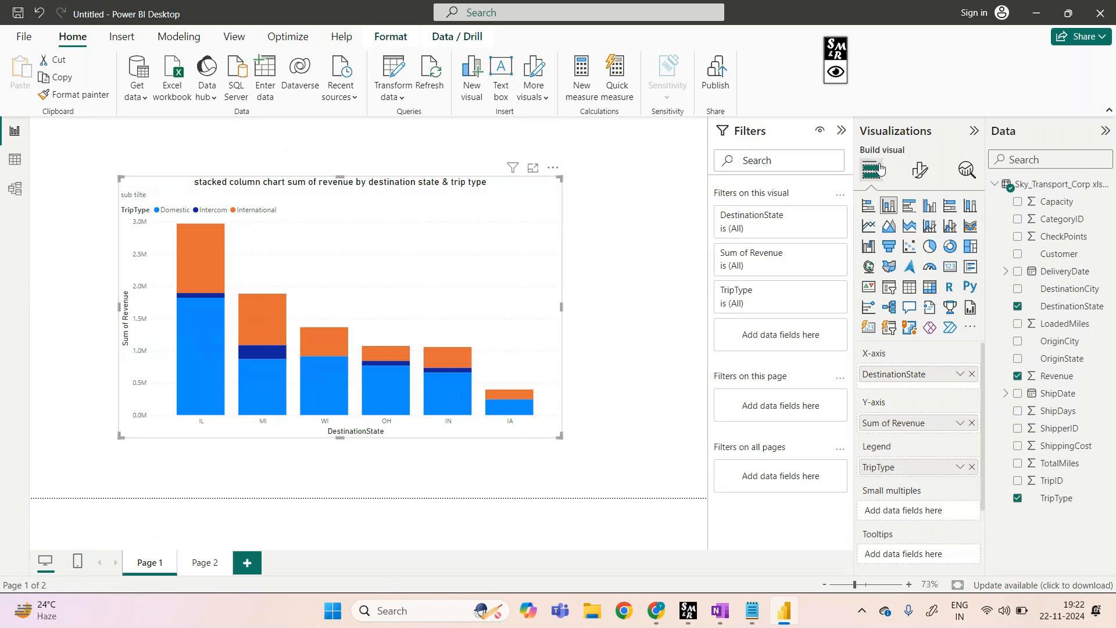
pyautogui.click(921, 170)
pyautogui.click(916, 235)
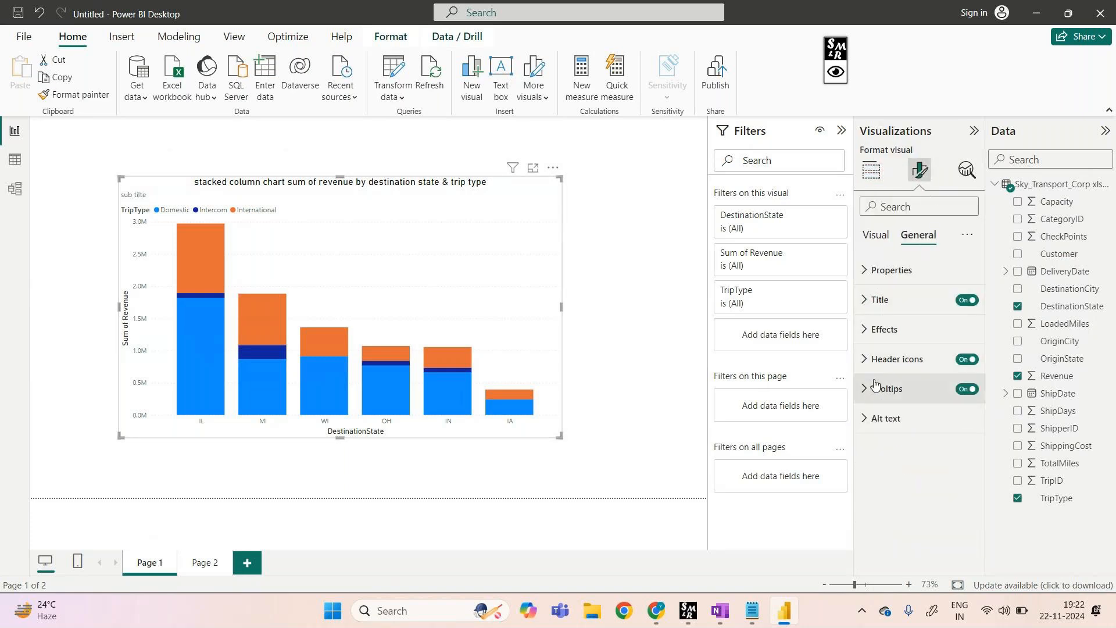
pyautogui.click(867, 302)
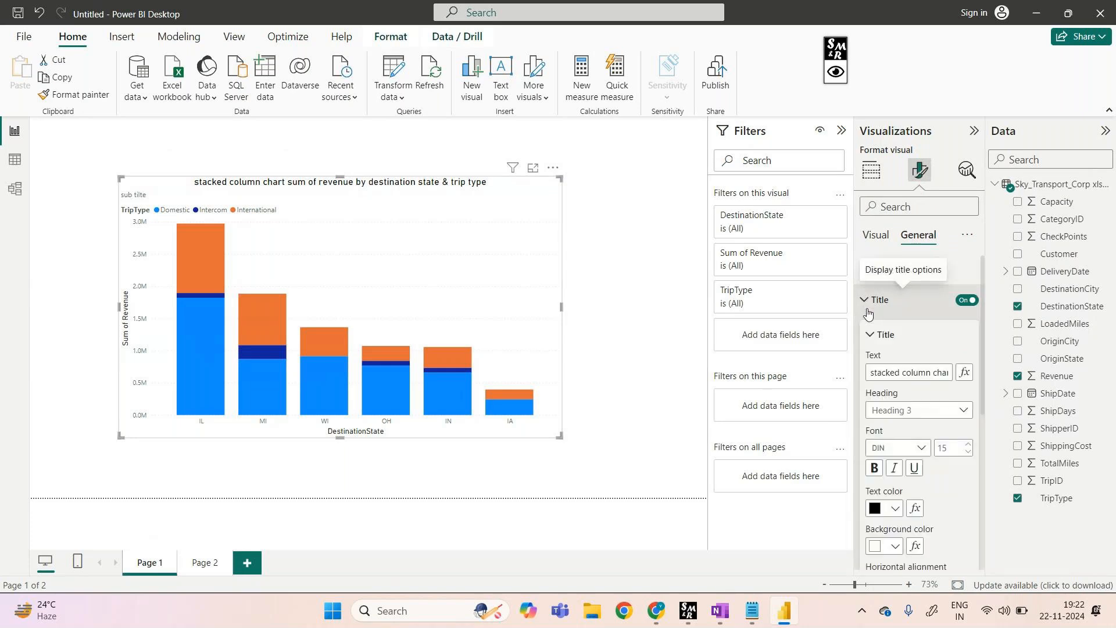
pyautogui.click(868, 334)
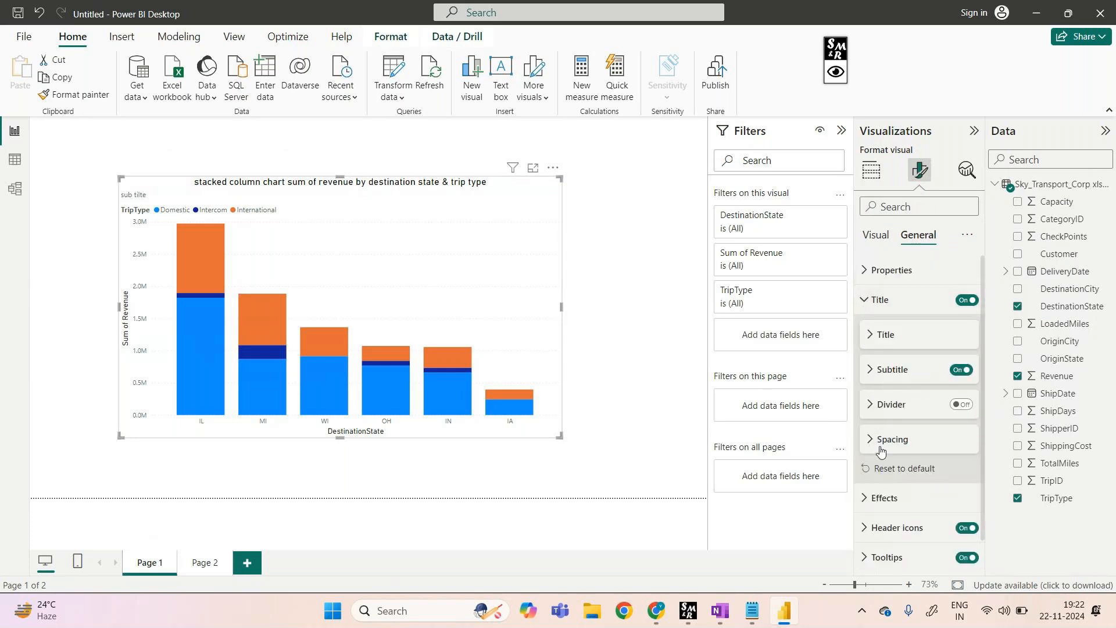
pyautogui.click(876, 233)
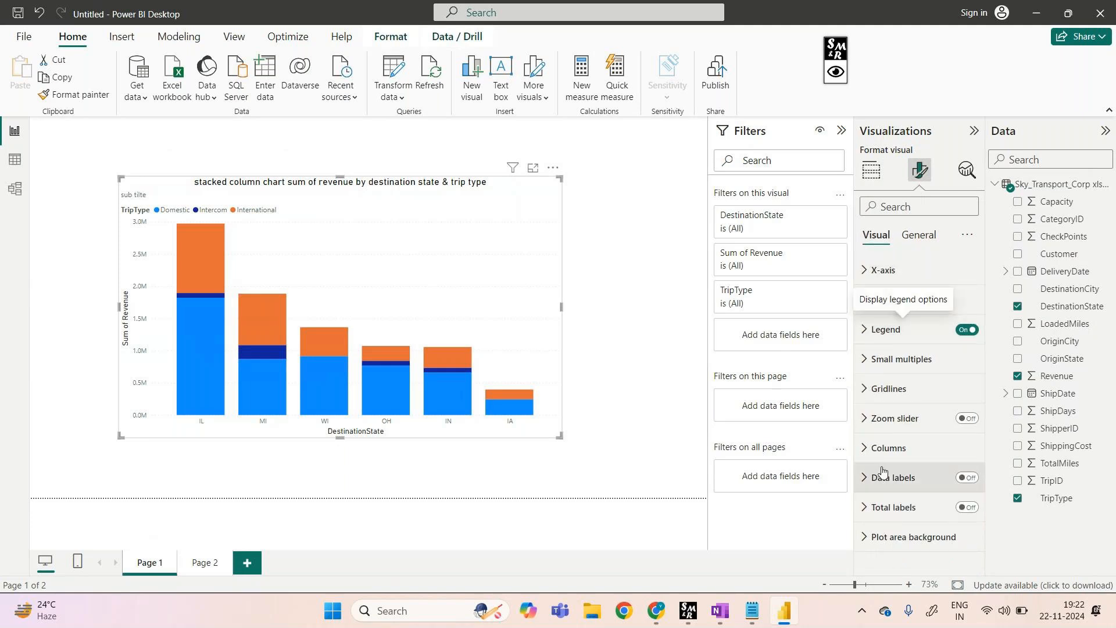
pyautogui.click(862, 272)
pyautogui.click(863, 273)
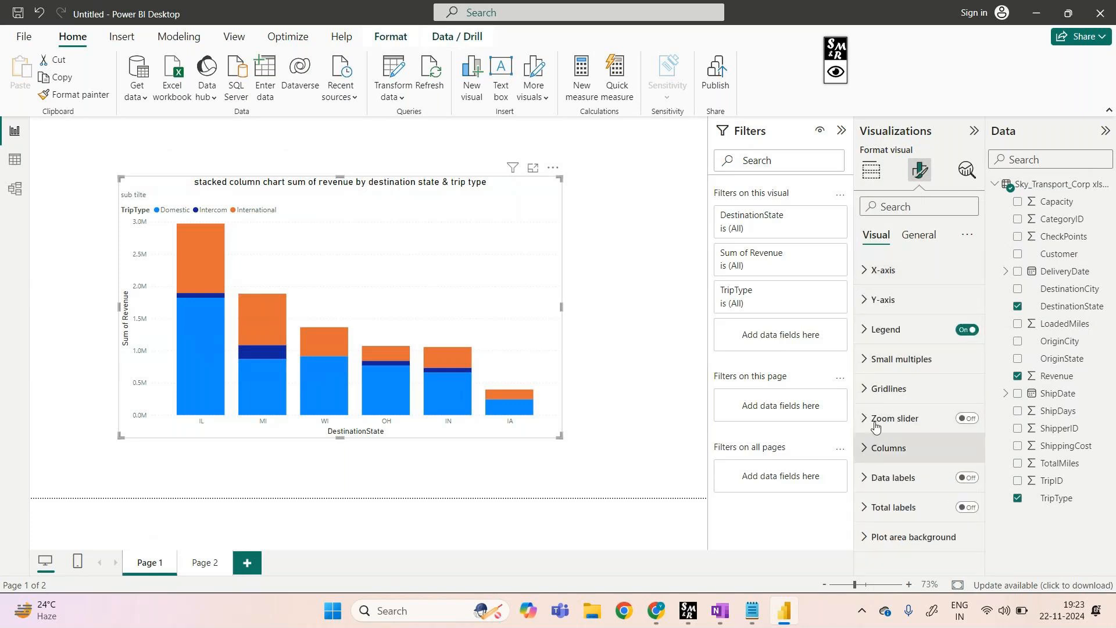
pyautogui.click(917, 236)
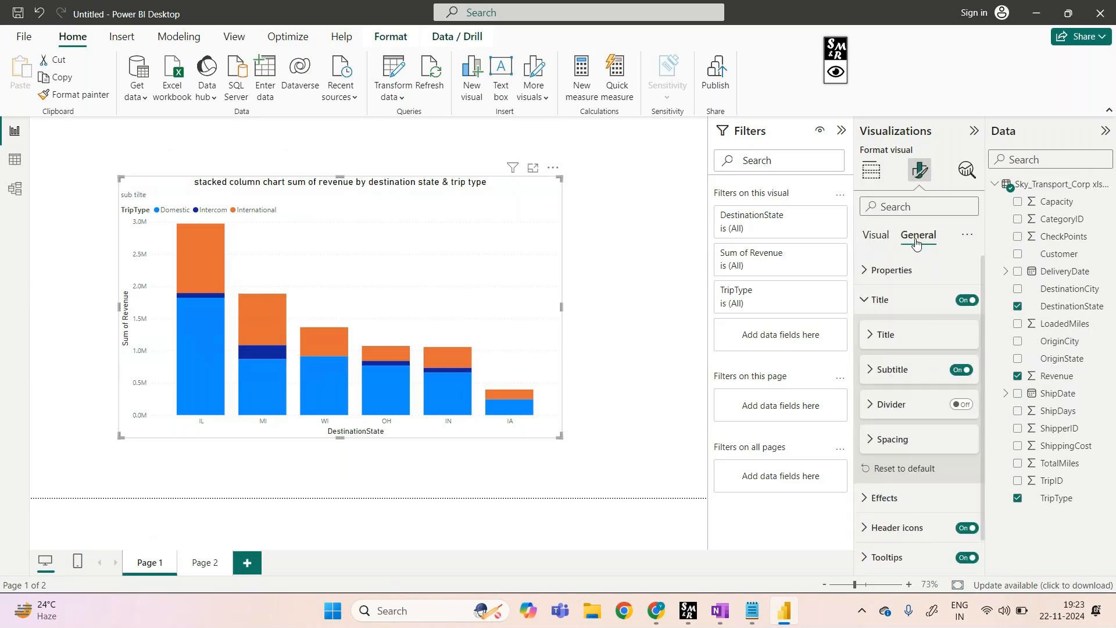
pyautogui.click(867, 273)
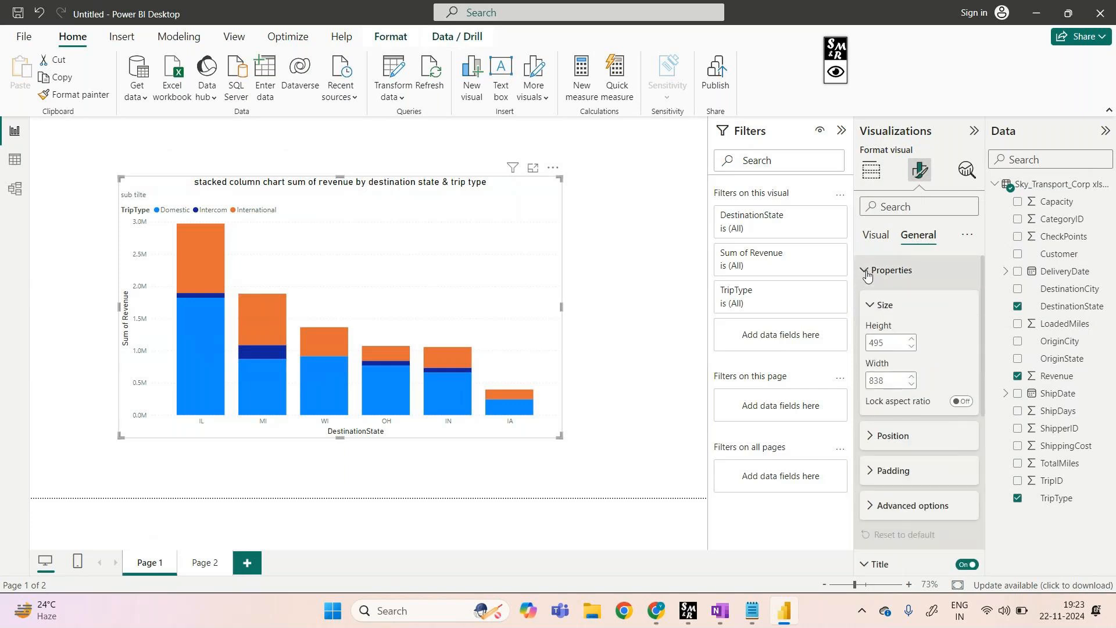
pyautogui.click(867, 272)
pyautogui.scroll(-1, 901, 448)
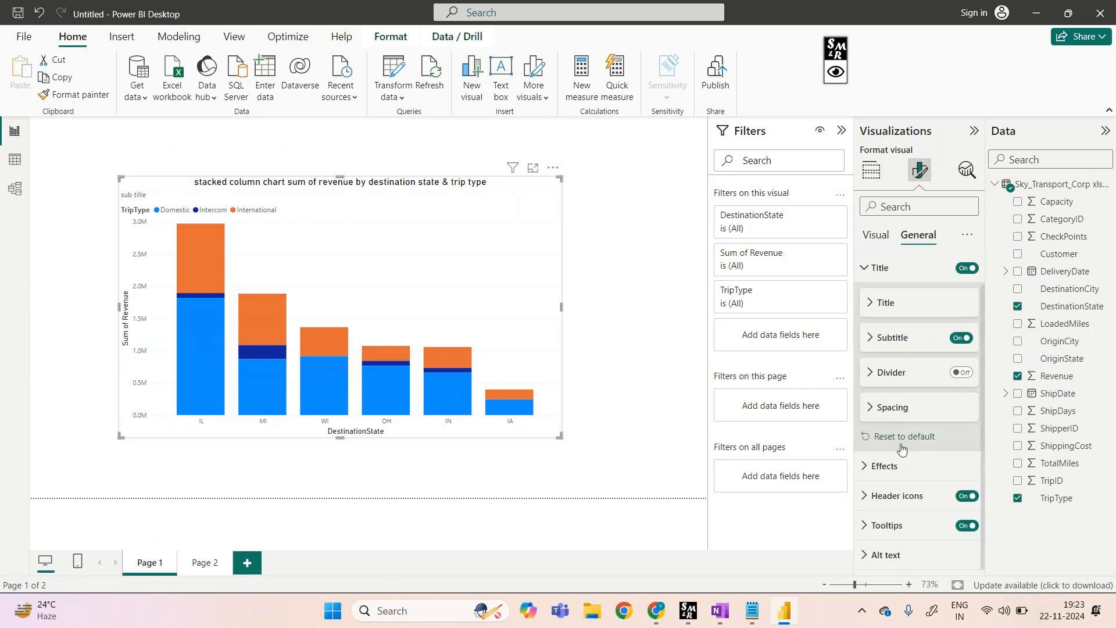
# Turn on the chart's visual border and move the chart to the upper-left corner of the report page
pyautogui.click(862, 466)
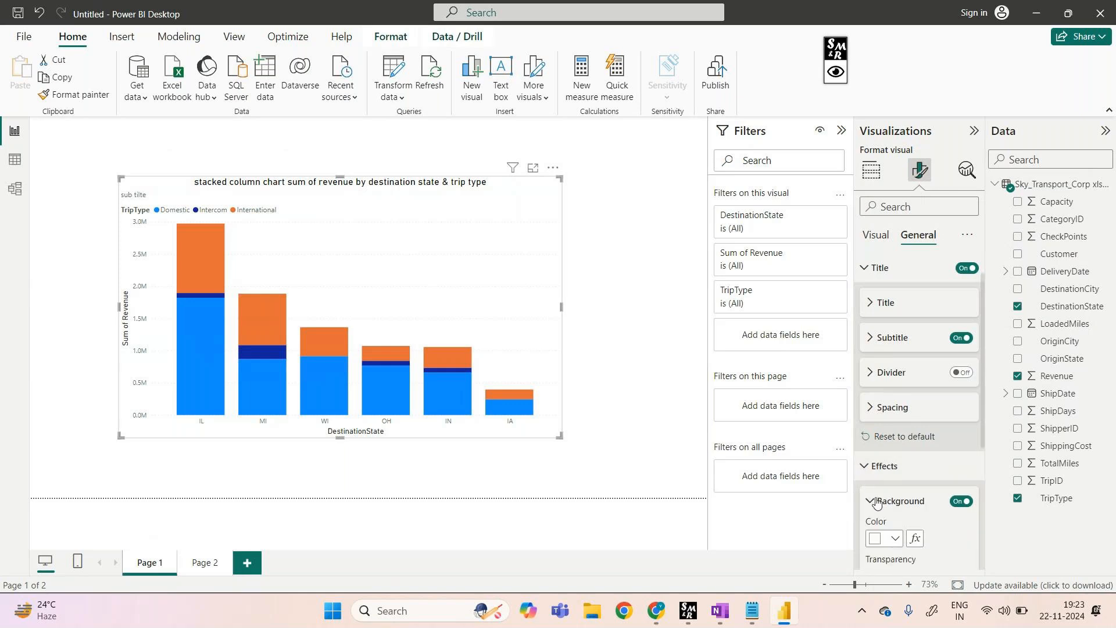
pyautogui.scroll(-4, 921, 391)
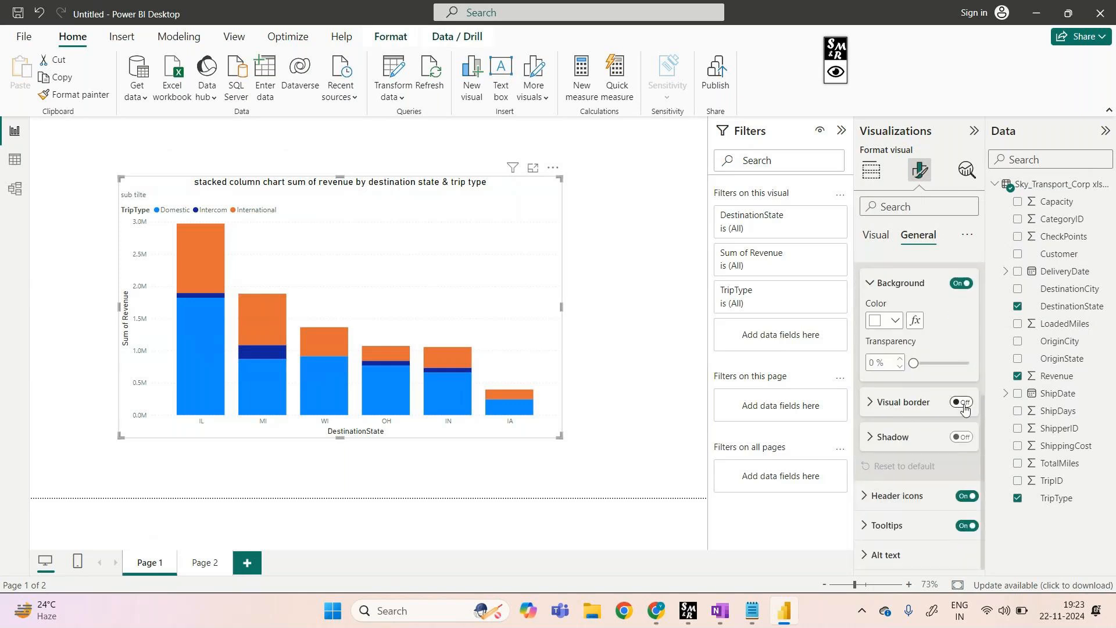
pyautogui.scroll(1, 889, 413)
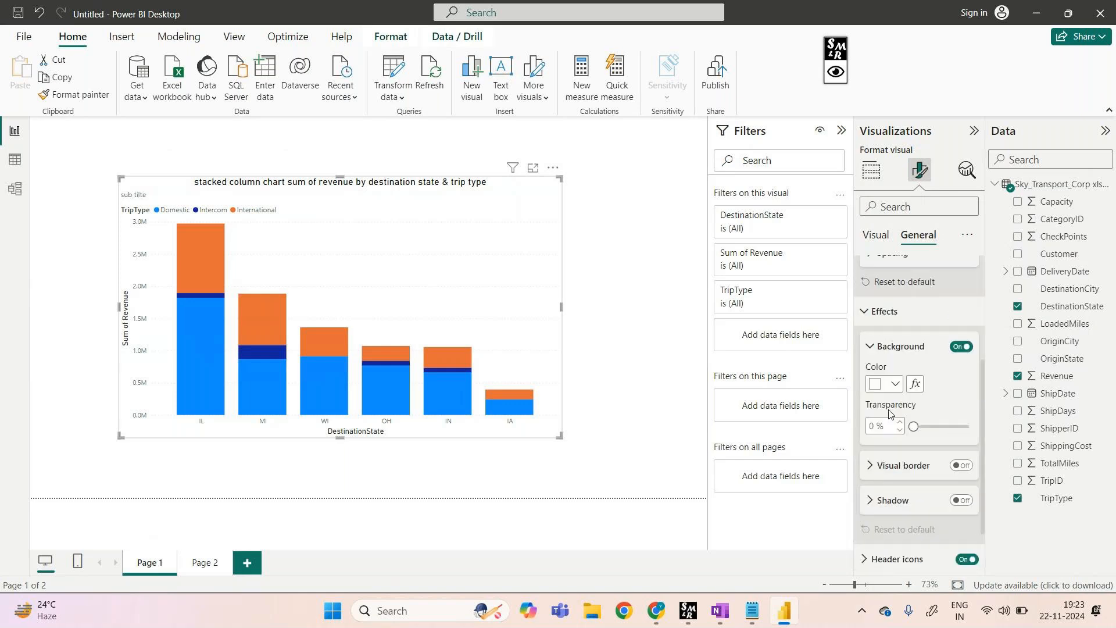
pyautogui.scroll(3, 889, 378)
pyautogui.click(872, 300)
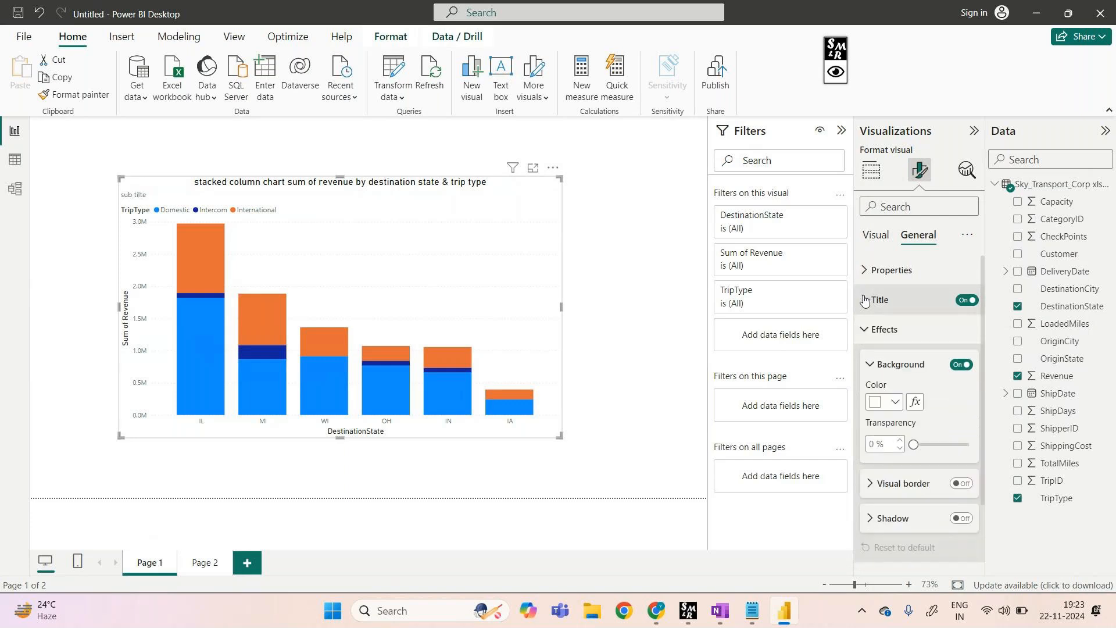
pyautogui.click(867, 331)
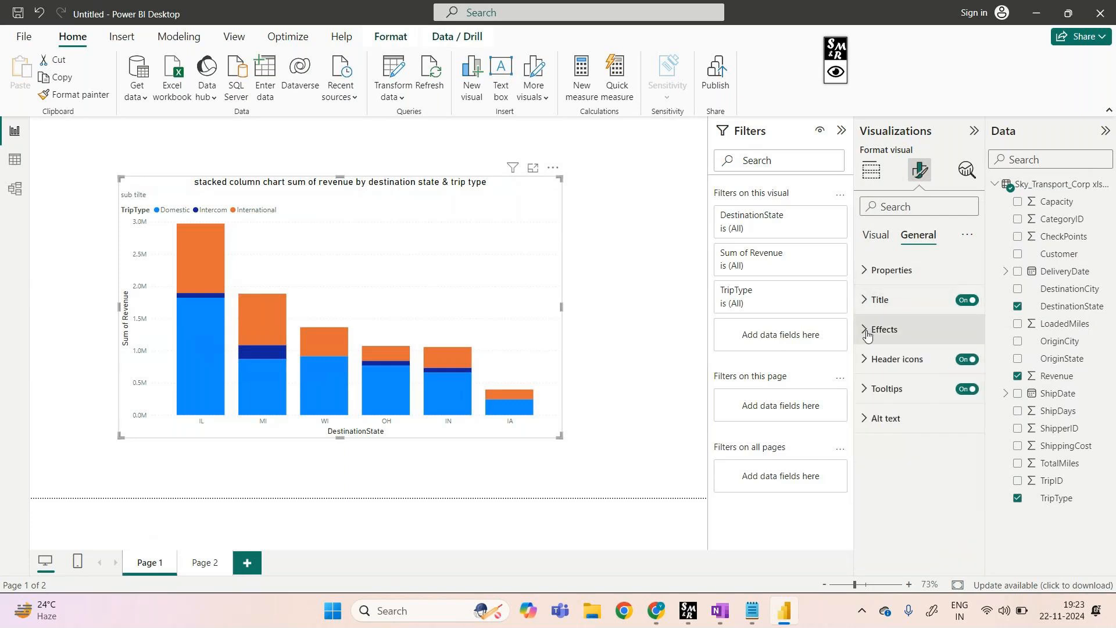
pyautogui.click(867, 330)
pyautogui.scroll(-1, 906, 483)
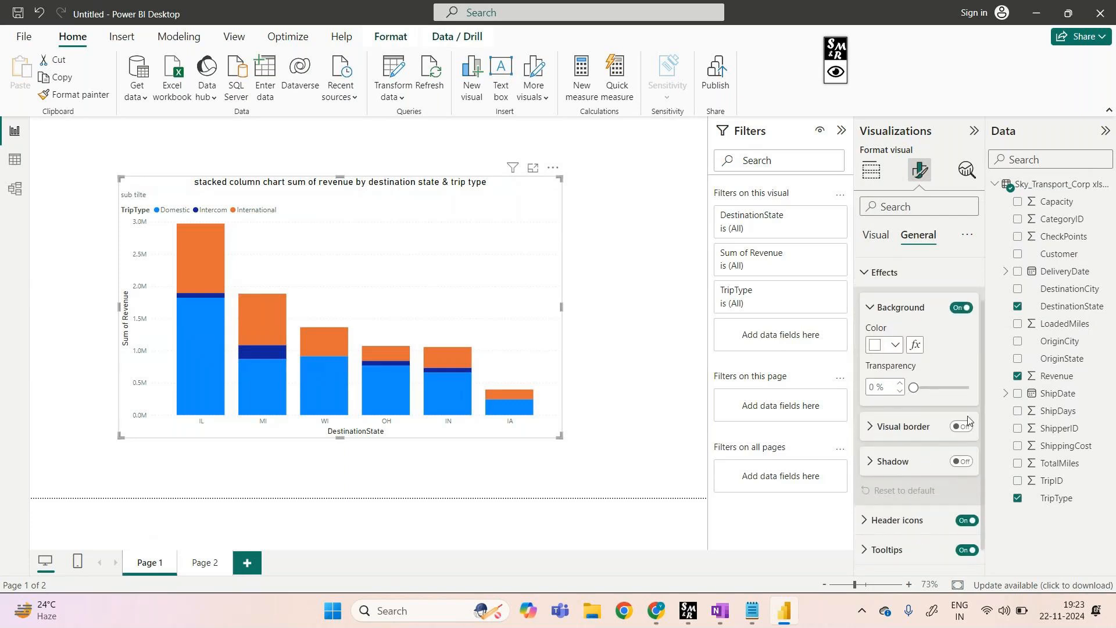
pyautogui.click(962, 427)
pyautogui.click(677, 348)
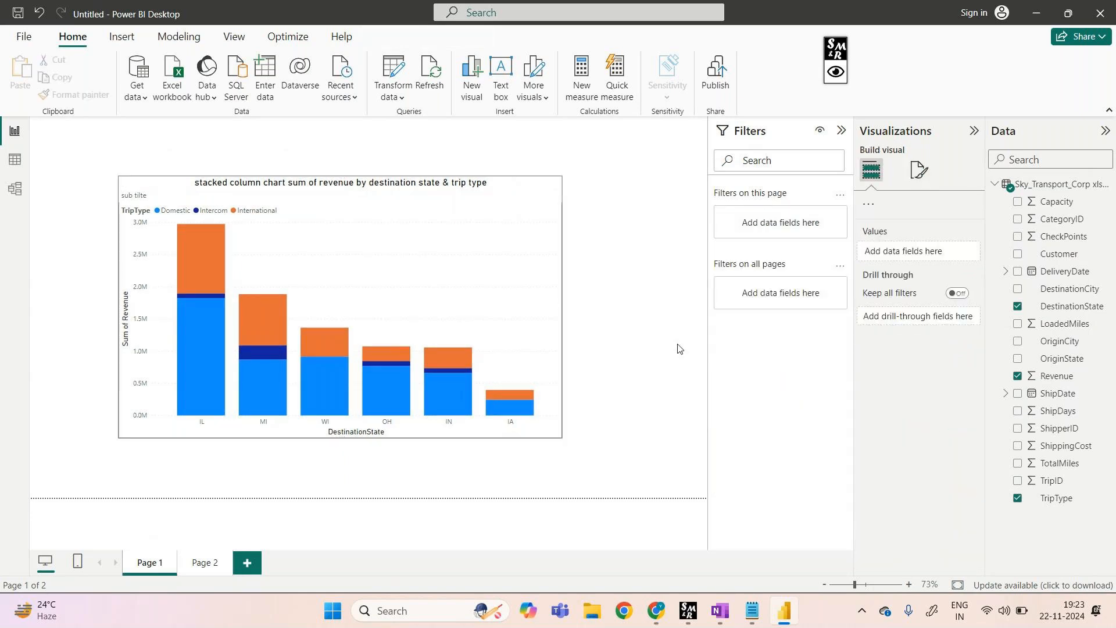
pyautogui.moveTo(476, 193); pyautogui.dragTo(407, 155)
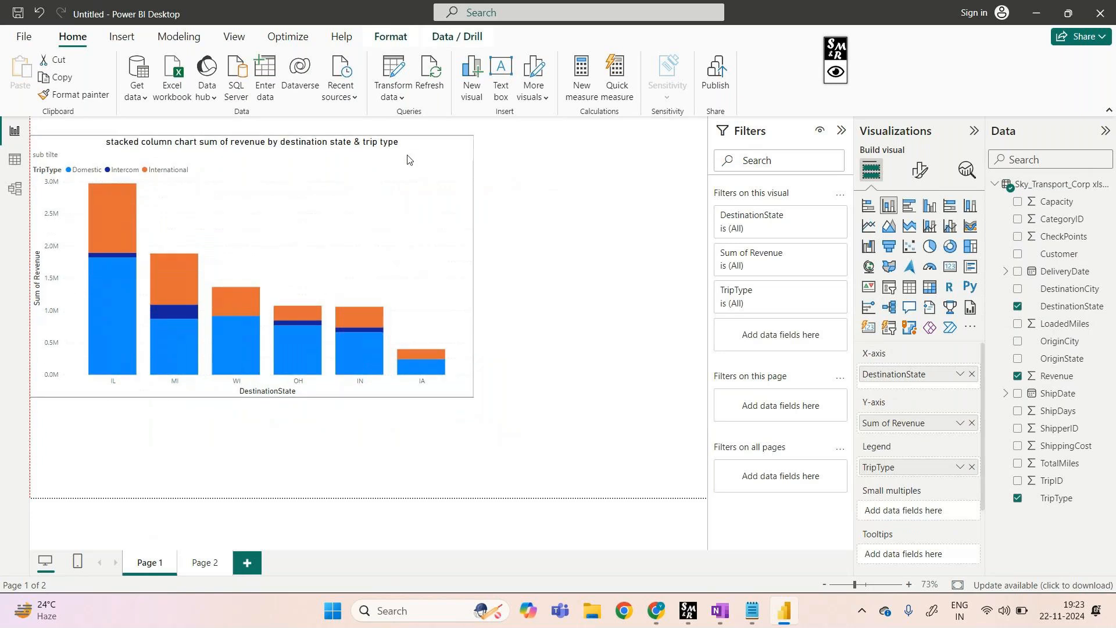
pyautogui.click(569, 223)
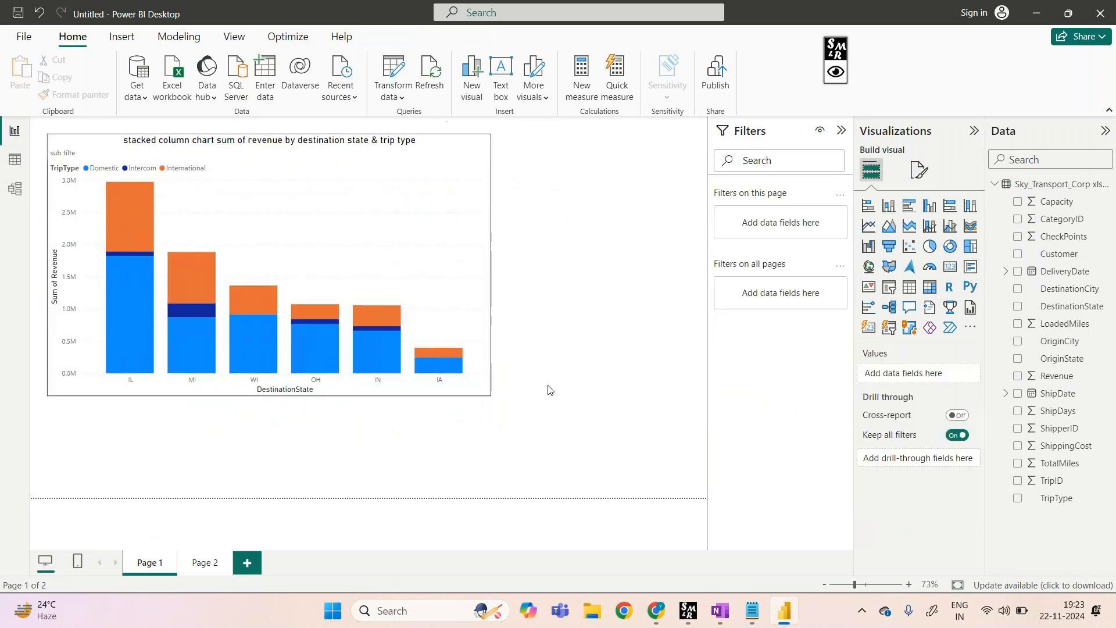
# Compare the TripType stacked chart on Page 1 with the plain revenue chart on Page 2
pyautogui.click(203, 562)
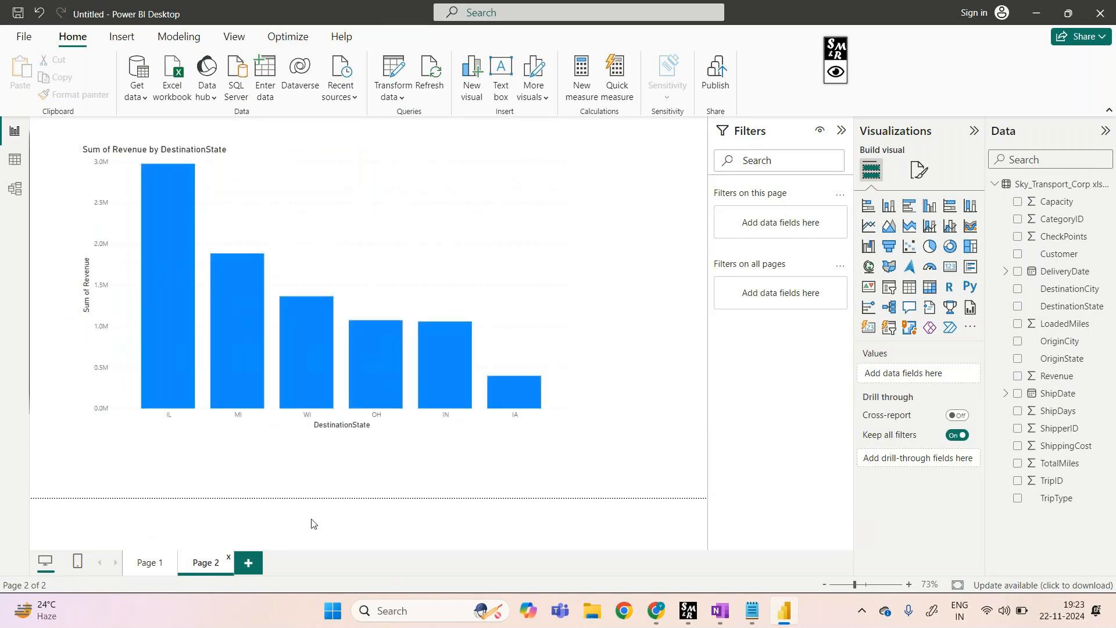
pyautogui.click(159, 567)
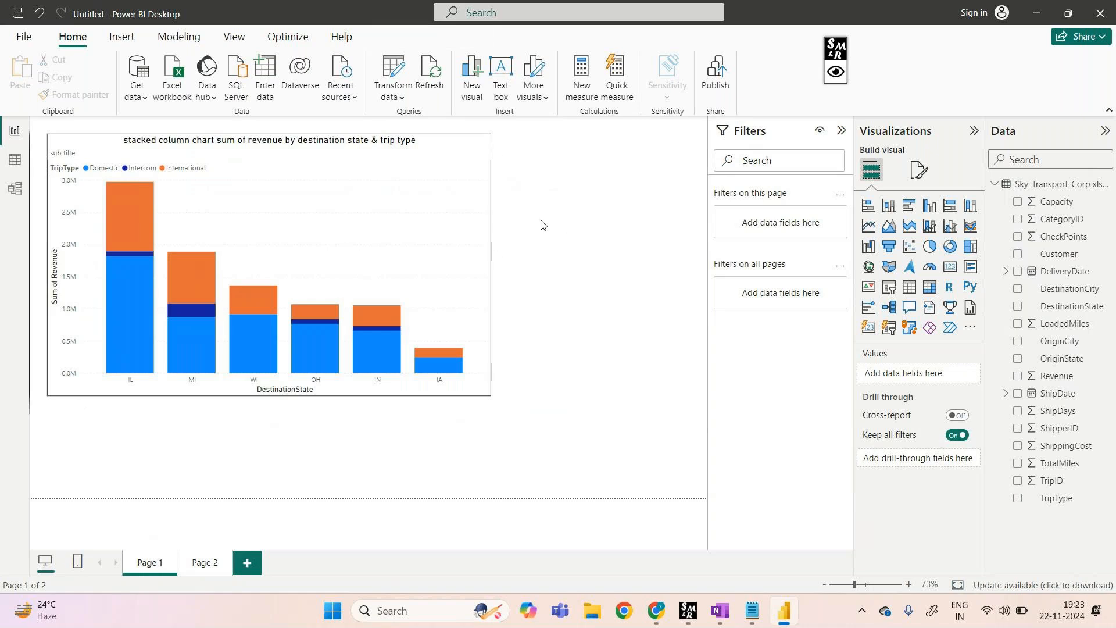
pyautogui.click(436, 220)
pyautogui.click(576, 239)
pyautogui.click(205, 562)
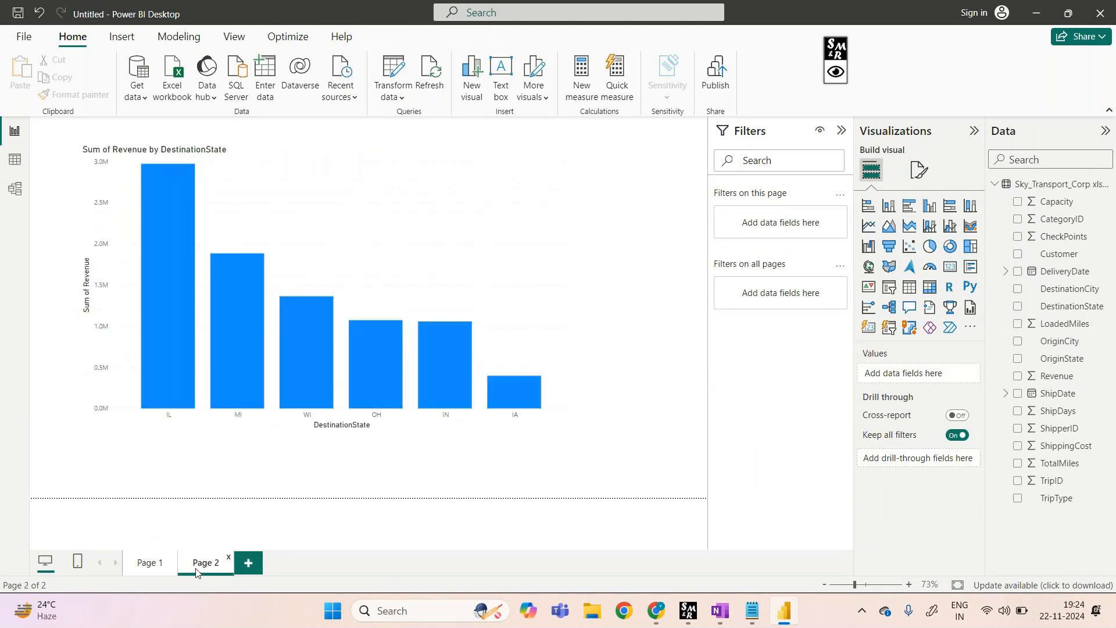
# Open the source data in table view and list the DestinationState column's distinct values
pyautogui.click(384, 236)
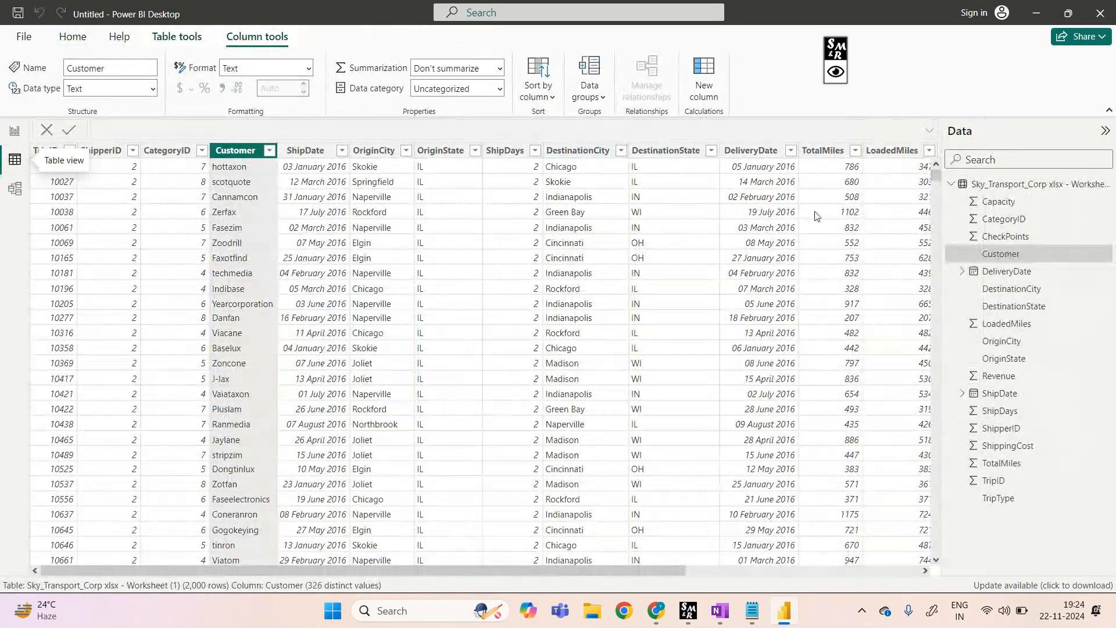
pyautogui.moveTo(602, 567); pyautogui.dragTo(727, 581)
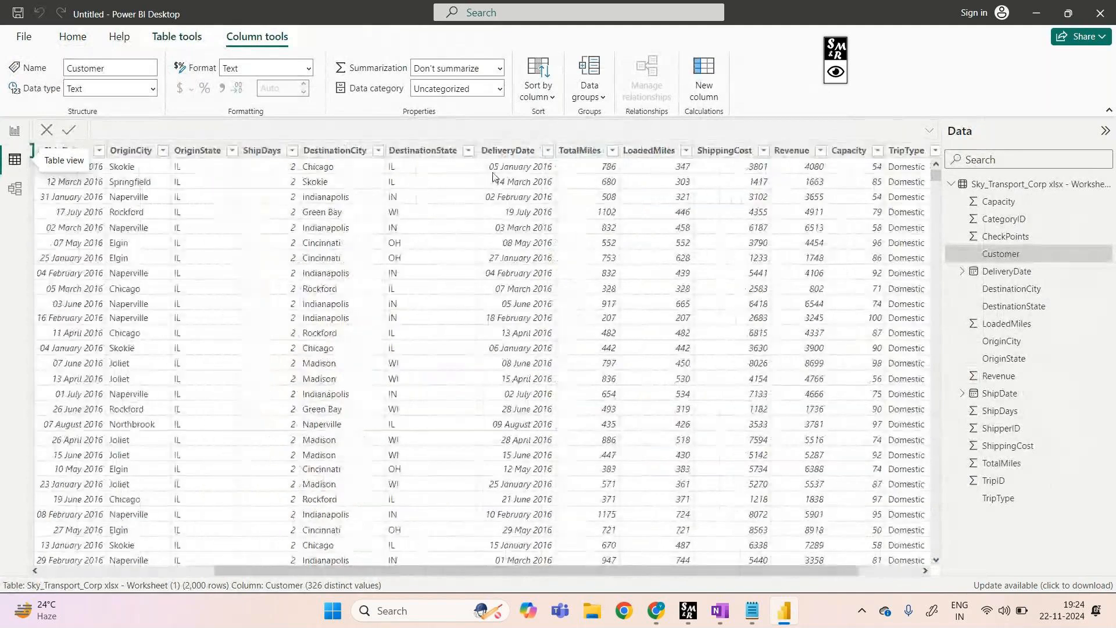
pyautogui.click(468, 151)
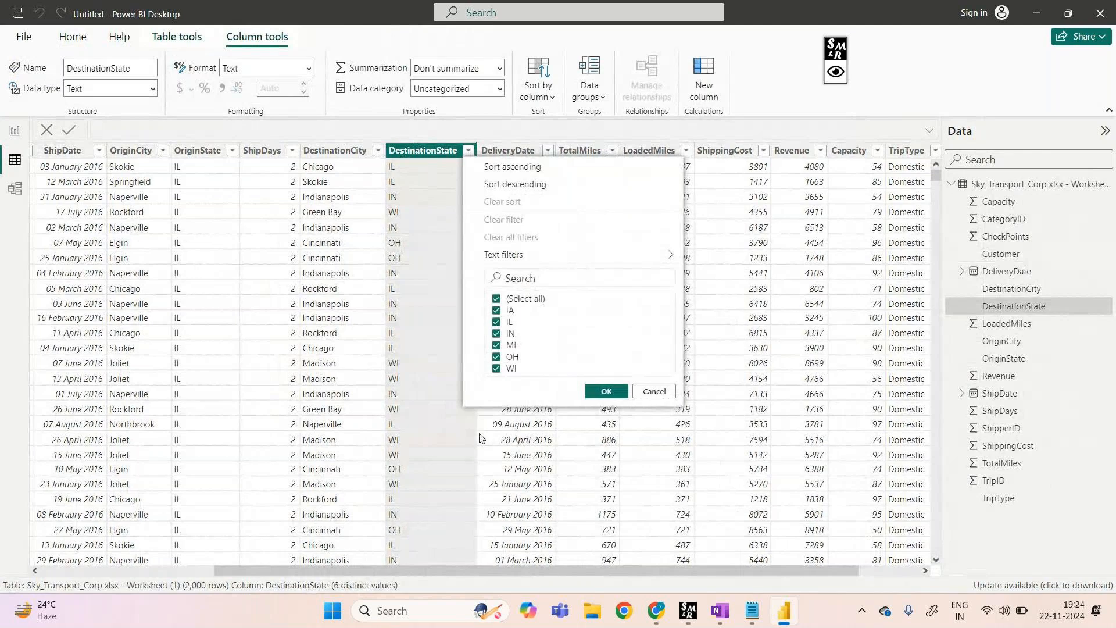
# Bracket the DestinationState values with the screen pen and handwrite IA, IL, IN, MI, OH and WI beside the list
pyautogui.click(882, 51)
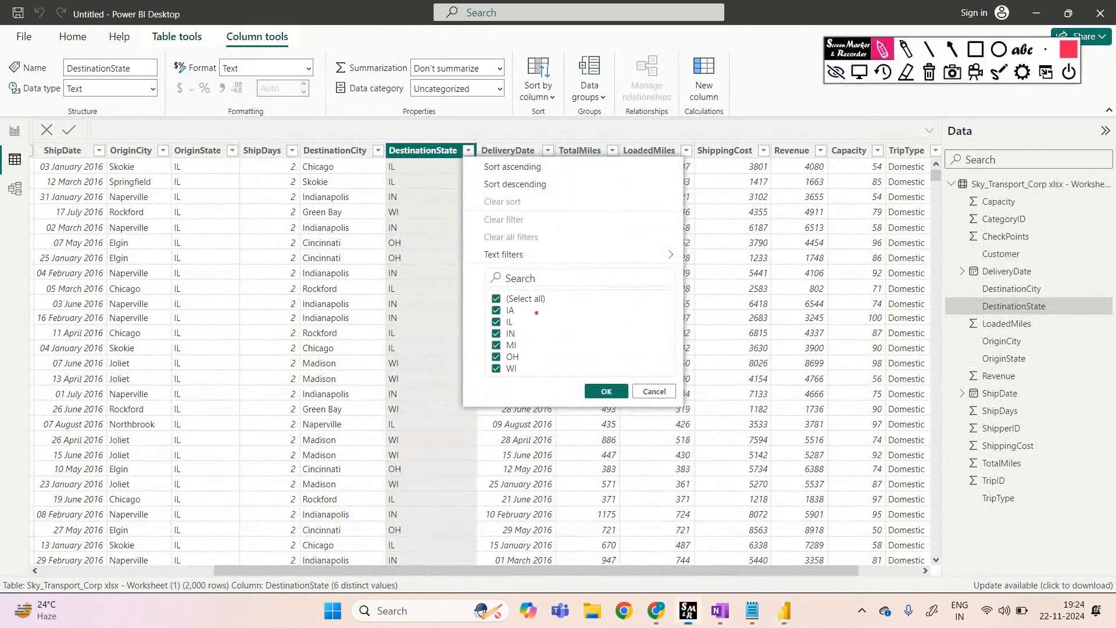
pyautogui.moveTo(477, 296)
pyautogui.mouseDown()
pyautogui.moveTo(475, 390)
pyautogui.moveTo(468, 300)
pyautogui.mouseUp()
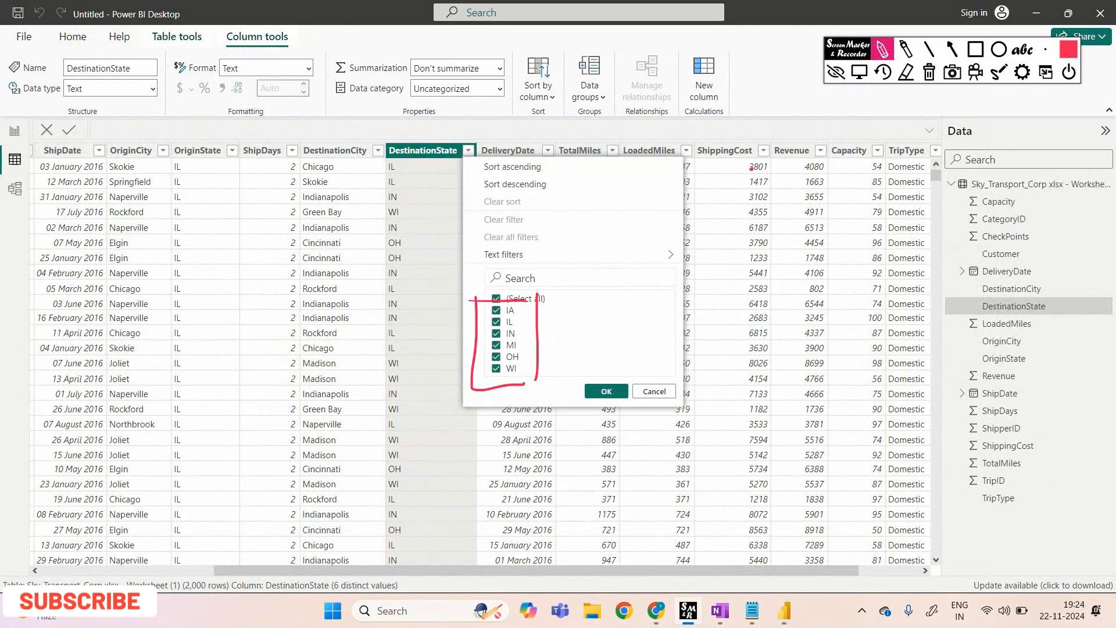
pyautogui.moveTo(751, 164); pyautogui.dragTo(768, 184)
pyautogui.moveTo(754, 175)
pyautogui.mouseDown()
pyautogui.moveTo(774, 173)
pyautogui.moveTo(758, 220)
pyautogui.moveTo(774, 224)
pyautogui.mouseUp()
pyautogui.moveTo(754, 247)
pyautogui.mouseDown()
pyautogui.moveTo(755, 263)
pyautogui.moveTo(771, 247)
pyautogui.mouseUp()
pyautogui.moveTo(756, 299); pyautogui.dragTo(768, 302)
pyautogui.moveTo(775, 285)
pyautogui.mouseDown()
pyautogui.moveTo(756, 326)
pyautogui.moveTo(767, 336)
pyautogui.mouseUp()
pyautogui.moveTo(778, 319)
pyautogui.mouseDown()
pyautogui.moveTo(774, 353)
pyautogui.moveTo(785, 350)
pyautogui.mouseUp()
pyautogui.moveTo(779, 351)
pyautogui.mouseDown()
pyautogui.moveTo(780, 366)
pyautogui.moveTo(790, 364)
pyautogui.mouseUp()
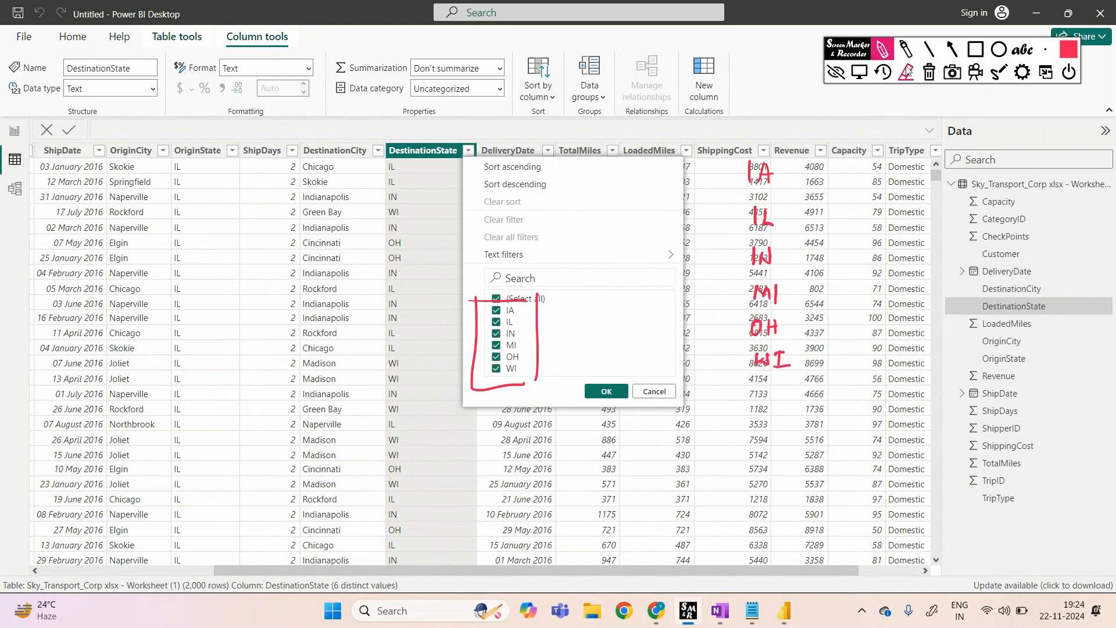
# Erase the pen mark around the state values and dismiss the DestinationState filter list
pyautogui.hotkey('ctrl', 'shift', 'e')
pyautogui.moveTo(515, 330); pyautogui.dragTo(694, 383)
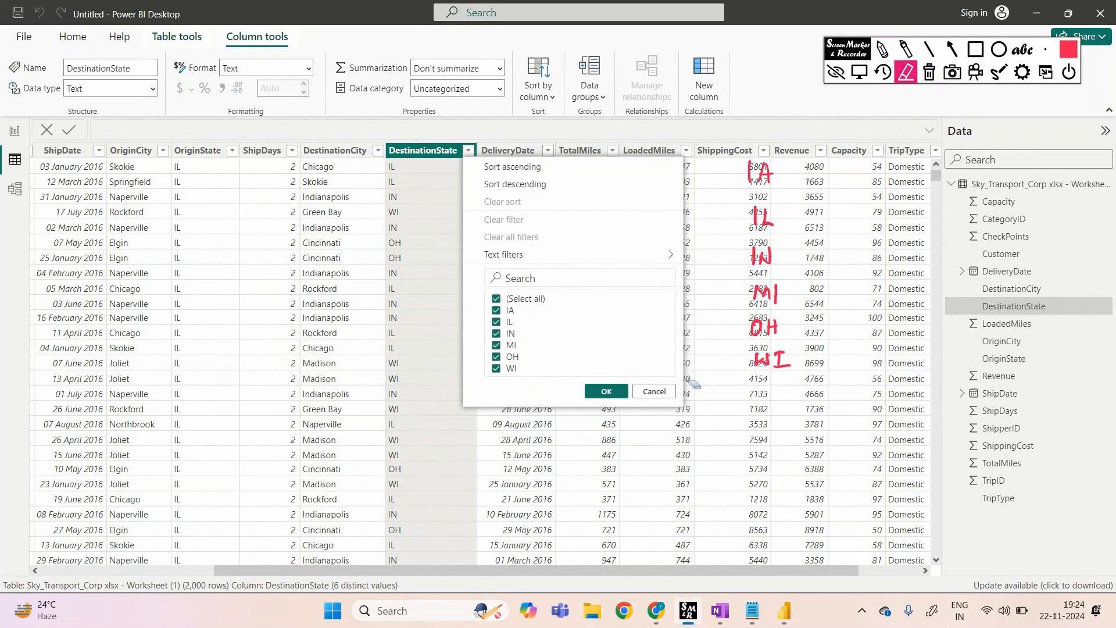
pyautogui.click(860, 72)
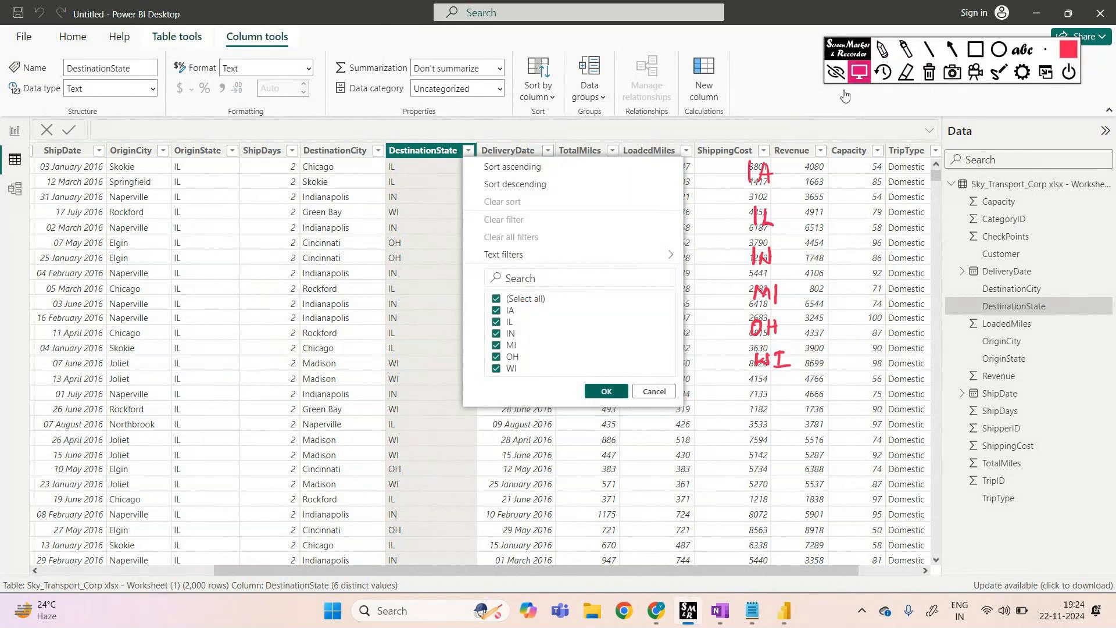
pyautogui.click(845, 94)
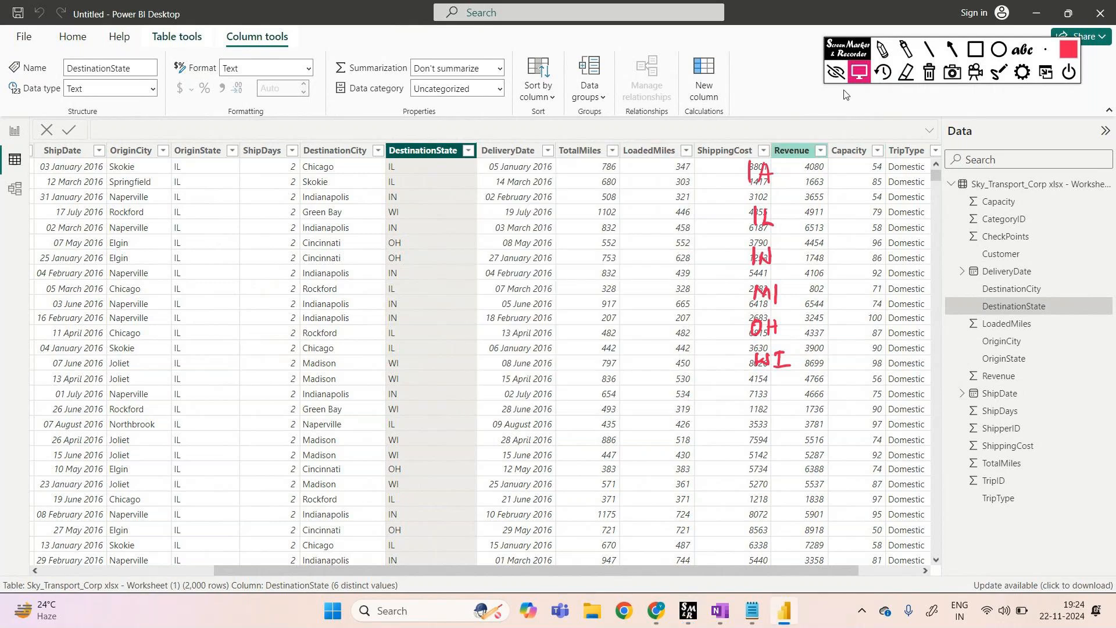
# Look through the Revenue column's distinct values and return to the report view
pyautogui.click(820, 151)
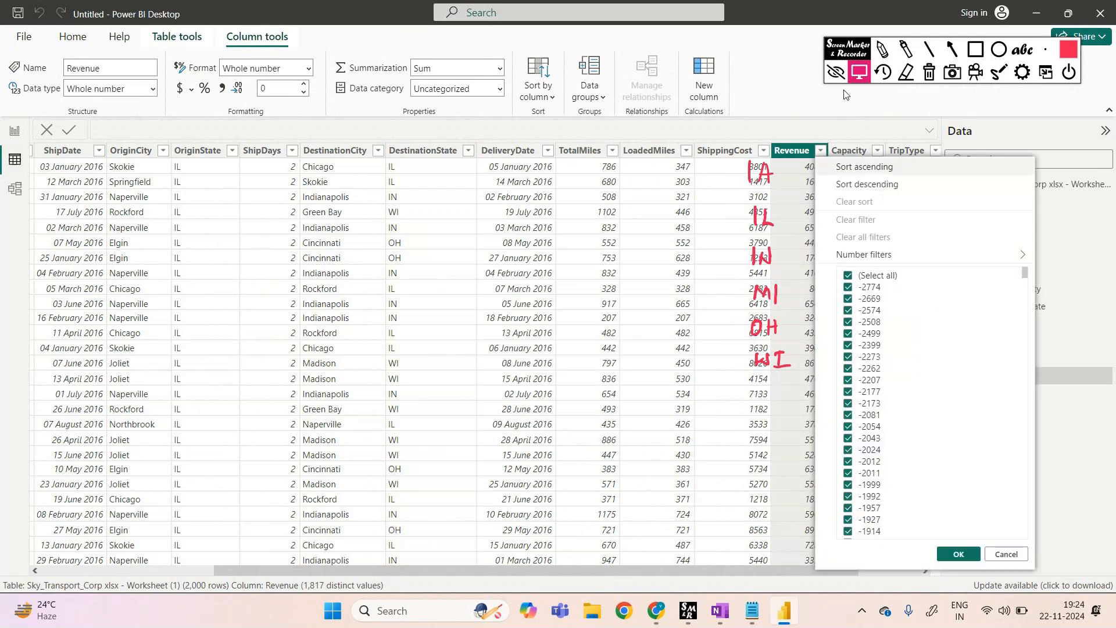
pyautogui.scroll(-20, 846, 94)
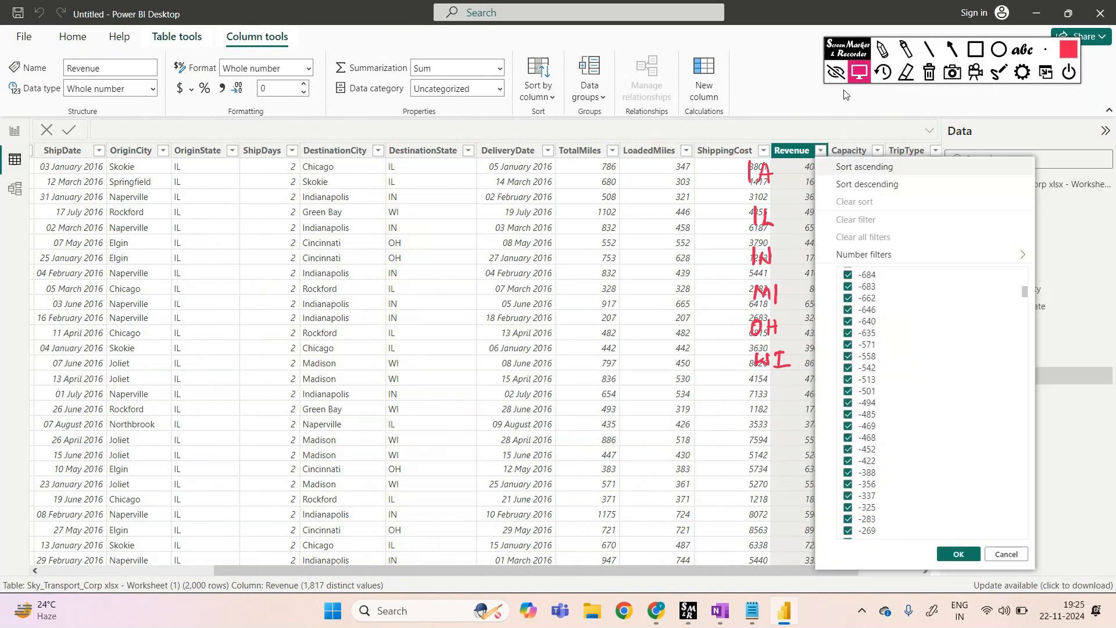
pyautogui.click(845, 95)
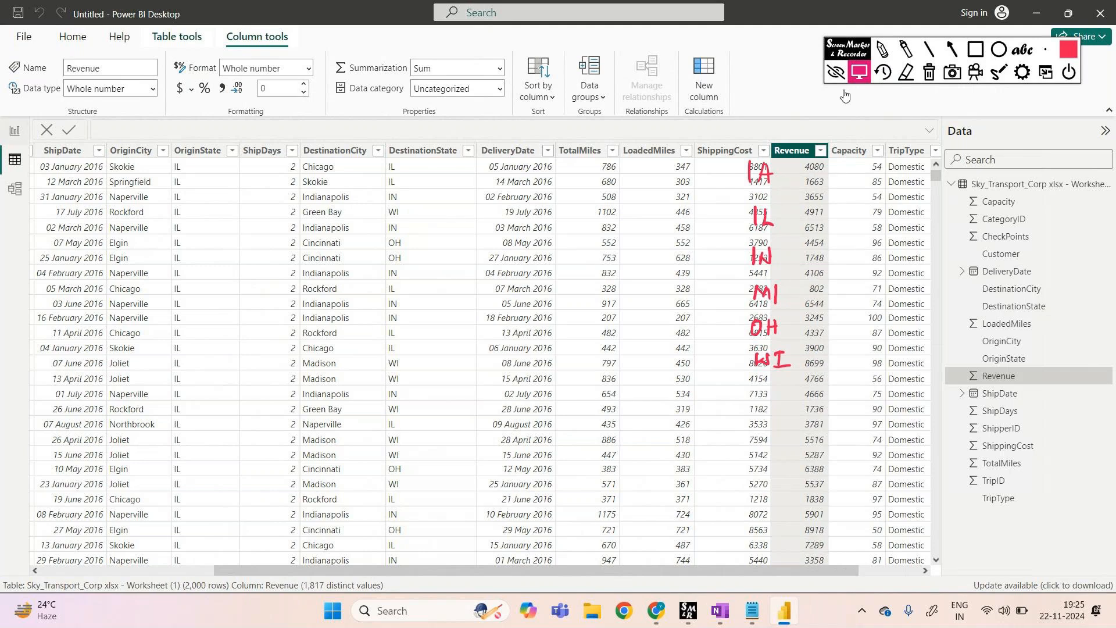
pyautogui.click(14, 130)
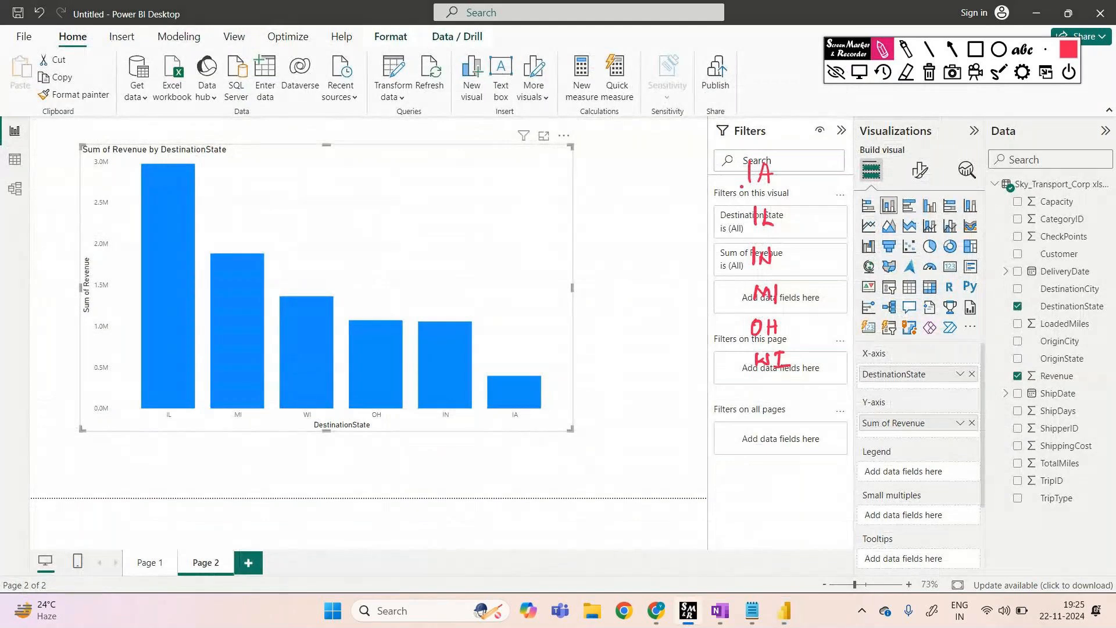
# Annotate IA with two bracketed values of 200, and clear all the pen drawings from the screen
pyautogui.moveTo(796, 175); pyautogui.dragTo(812, 175)
pyautogui.moveTo(830, 133)
pyautogui.mouseDown()
pyautogui.moveTo(842, 144)
pyautogui.moveTo(867, 136)
pyautogui.moveTo(842, 169)
pyautogui.moveTo(864, 162)
pyautogui.mouseUp()
pyautogui.moveTo(880, 125)
pyautogui.mouseDown()
pyautogui.moveTo(892, 156)
pyautogui.moveTo(881, 187)
pyautogui.mouseUp()
pyautogui.moveTo(904, 144); pyautogui.dragTo(916, 144)
pyautogui.moveTo(904, 148); pyautogui.dragTo(916, 147)
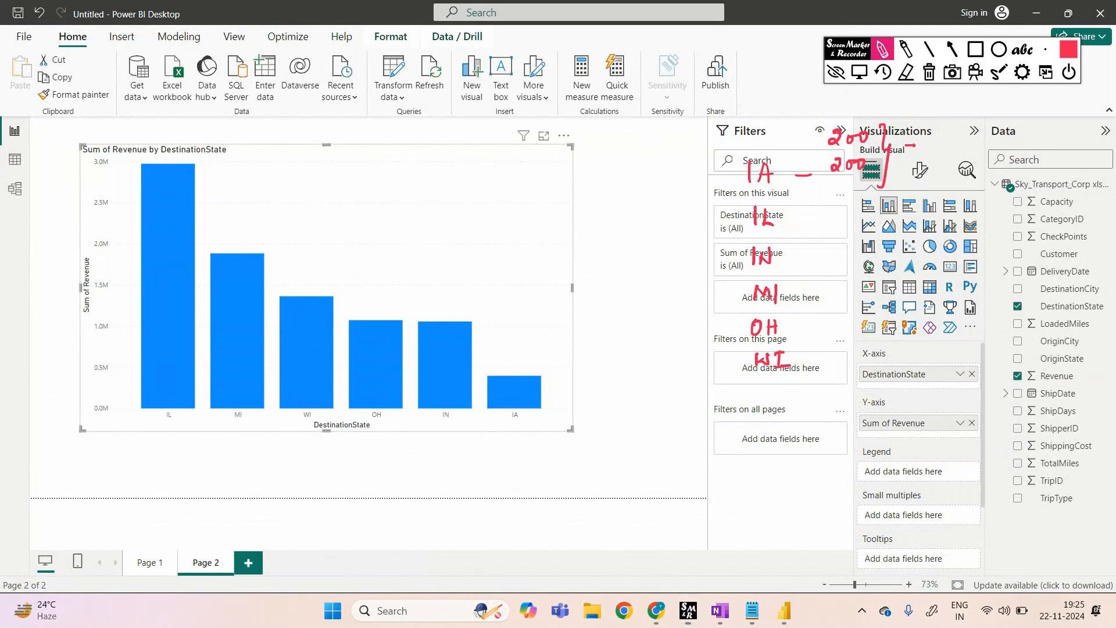
pyautogui.click(928, 72)
# Switch to the Class1 page in OneNote and handwrite the column headings States and Revenue
pyautogui.moveTo(719, 610)
pyautogui.click(727, 550)
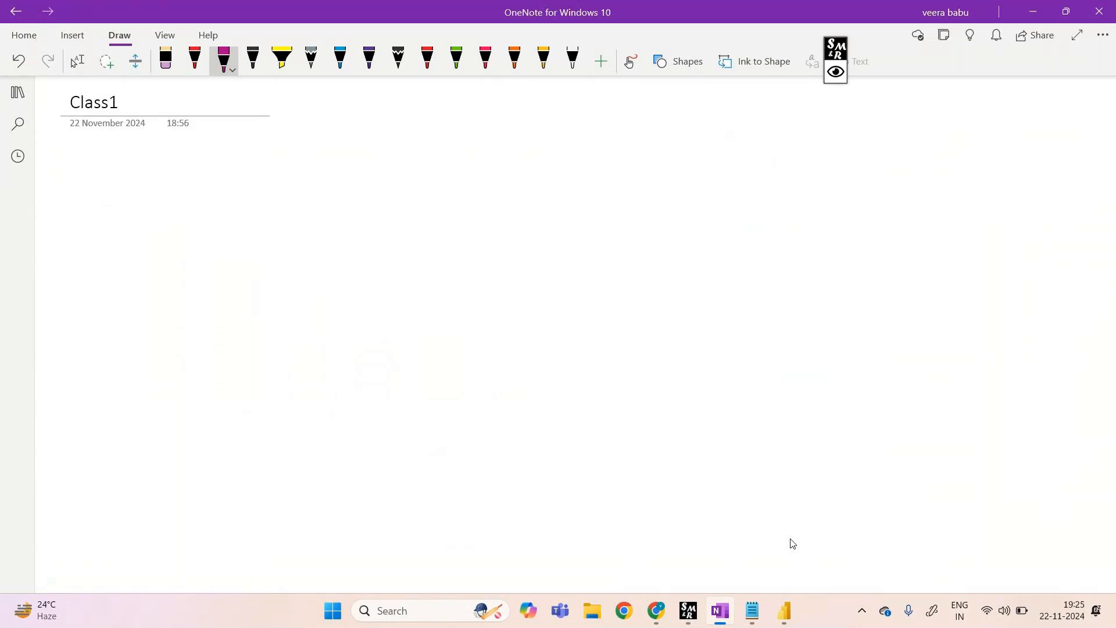
pyautogui.moveTo(292, 165); pyautogui.dragTo(292, 185)
pyautogui.moveTo(301, 162); pyautogui.dragTo(301, 182)
pyautogui.moveTo(299, 173); pyautogui.dragTo(317, 182)
pyautogui.moveTo(314, 173); pyautogui.dragTo(339, 178)
pyautogui.moveTo(435, 165)
pyautogui.mouseDown()
pyautogui.moveTo(435, 183)
pyautogui.moveTo(452, 180)
pyautogui.mouseUp()
pyautogui.moveTo(458, 167)
pyautogui.mouseDown()
pyautogui.moveTo(457, 183)
pyautogui.moveTo(463, 169)
pyautogui.mouseUp()
pyautogui.moveTo(464, 178); pyautogui.dragTo(498, 183)
pyautogui.moveTo(510, 175); pyautogui.dragTo(521, 185)
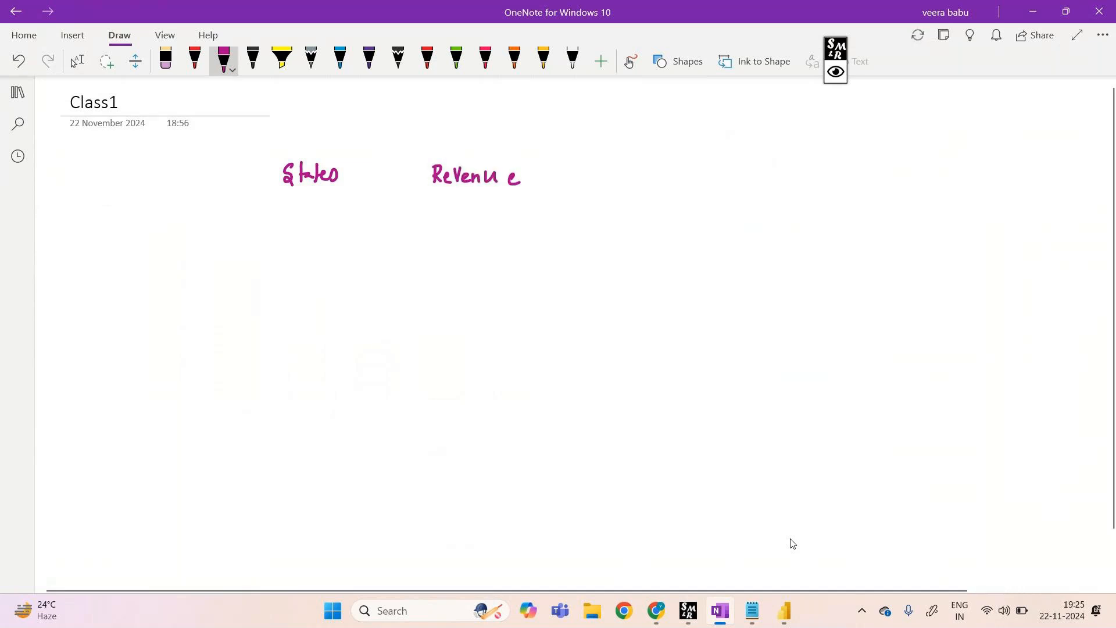
# Handwrite Delhi, Telangana and A.P as the first entries under the States heading
pyautogui.moveTo(290, 247); pyautogui.dragTo(289, 265)
pyautogui.moveTo(289, 247); pyautogui.dragTo(309, 263)
pyautogui.moveTo(317, 246); pyautogui.dragTo(323, 262)
pyautogui.moveTo(322, 256); pyautogui.dragTo(337, 263)
pyautogui.click(337, 245)
pyautogui.moveTo(274, 323)
pyautogui.mouseDown()
pyautogui.moveTo(292, 322)
pyautogui.moveTo(282, 336)
pyautogui.mouseUp()
pyautogui.moveTo(289, 330); pyautogui.dragTo(316, 336)
pyautogui.moveTo(318, 329)
pyautogui.mouseDown()
pyautogui.moveTo(326, 349)
pyautogui.moveTo(354, 332)
pyautogui.mouseUp()
pyautogui.moveTo(366, 324); pyautogui.dragTo(368, 332)
pyautogui.moveTo(293, 396); pyautogui.dragTo(301, 394)
pyautogui.moveTo(293, 389); pyautogui.dragTo(315, 408)
pyautogui.moveTo(316, 386); pyautogui.dragTo(317, 395)
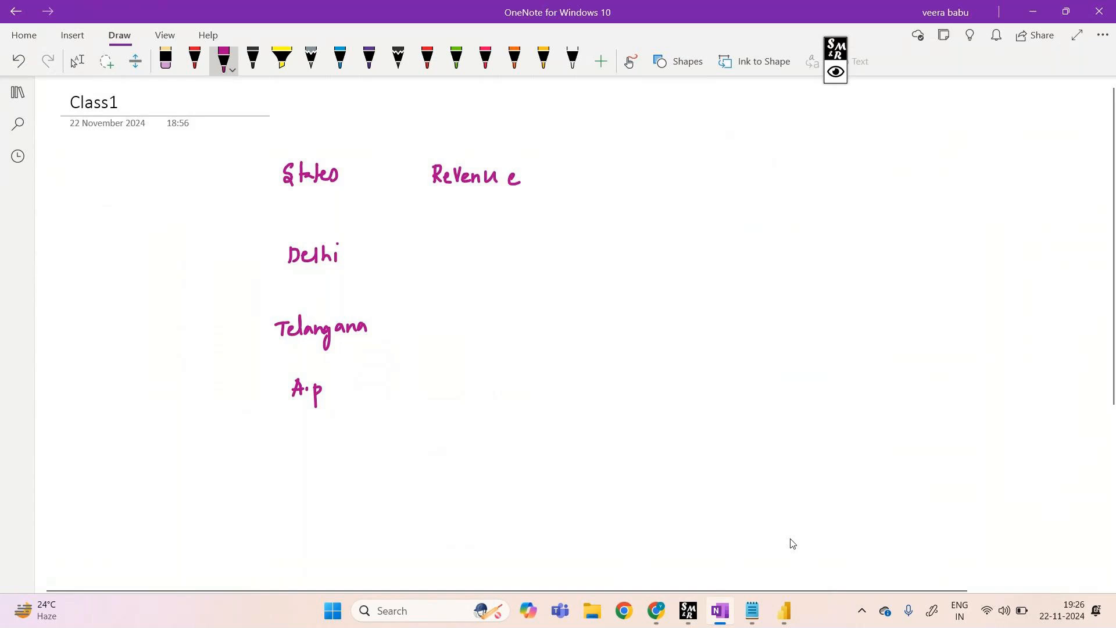
# Add M.P, Delhi and A.P in handwriting below the existing States entries
pyautogui.moveTo(279, 459); pyautogui.dragTo(317, 468)
pyautogui.click(306, 446)
pyautogui.scroll(-3, 793, 543)
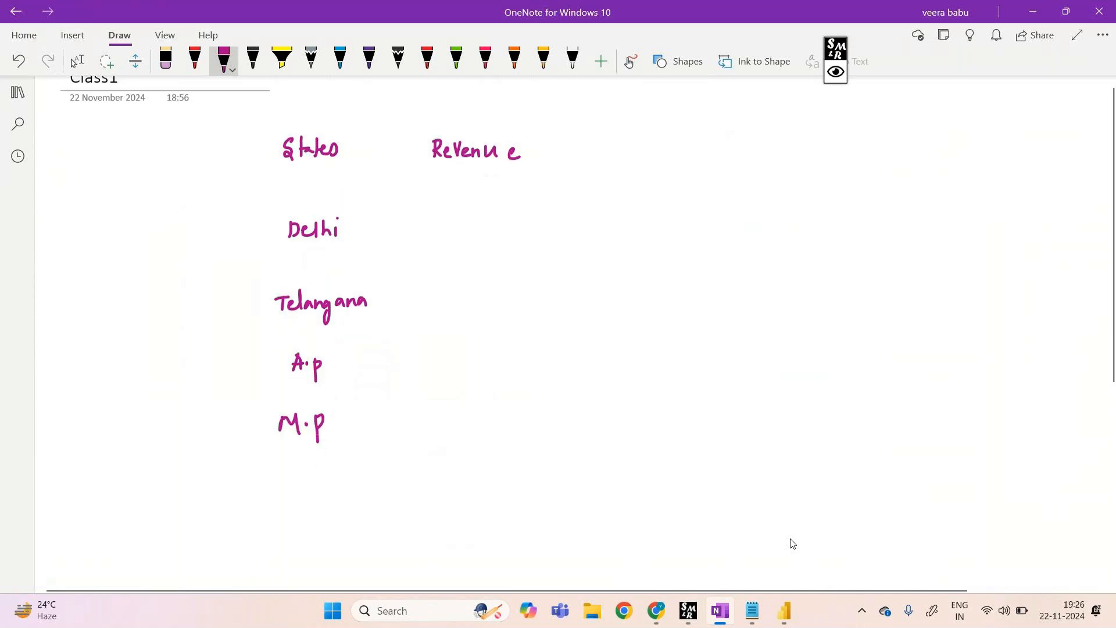
pyautogui.moveTo(273, 417); pyautogui.dragTo(274, 434)
pyautogui.moveTo(286, 426); pyautogui.dragTo(297, 435)
pyautogui.moveTo(308, 411)
pyautogui.mouseDown()
pyautogui.moveTo(307, 434)
pyautogui.moveTo(321, 431)
pyautogui.moveTo(312, 433)
pyautogui.mouseUp()
pyautogui.moveTo(328, 419); pyautogui.dragTo(328, 433)
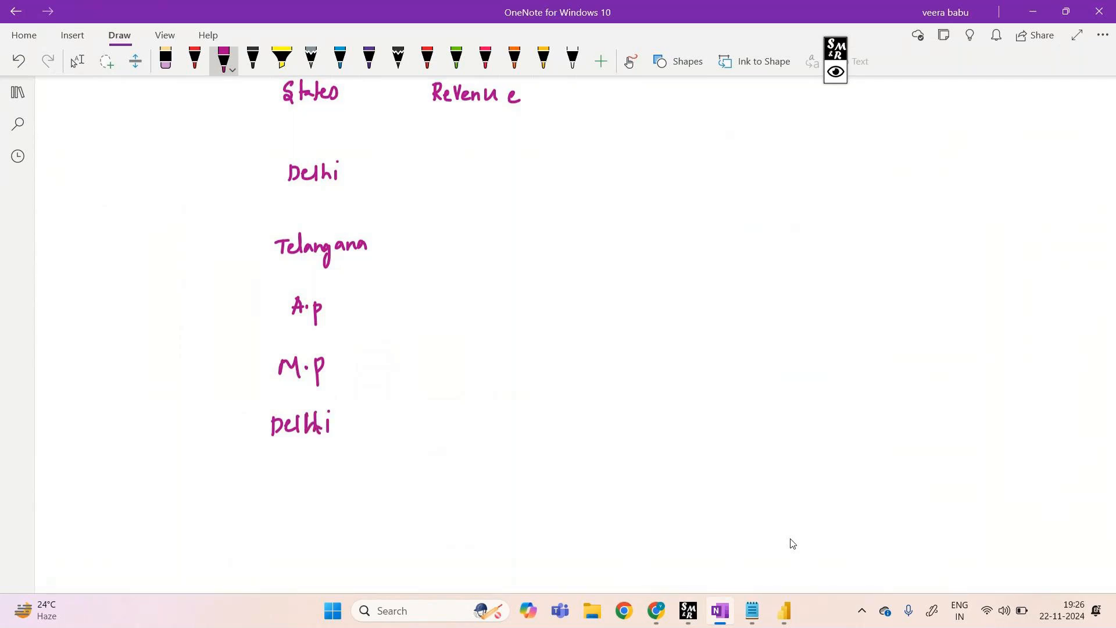
pyautogui.moveTo(279, 461)
pyautogui.mouseDown()
pyautogui.moveTo(270, 483)
pyautogui.moveTo(286, 483)
pyautogui.mouseUp()
pyautogui.click(289, 474)
pyautogui.moveTo(274, 476)
pyautogui.mouseDown()
pyautogui.moveTo(306, 495)
pyautogui.moveTo(306, 483)
pyautogui.mouseUp()
# Erase all the handwritten state names below the States heading
pyautogui.click(165, 58)
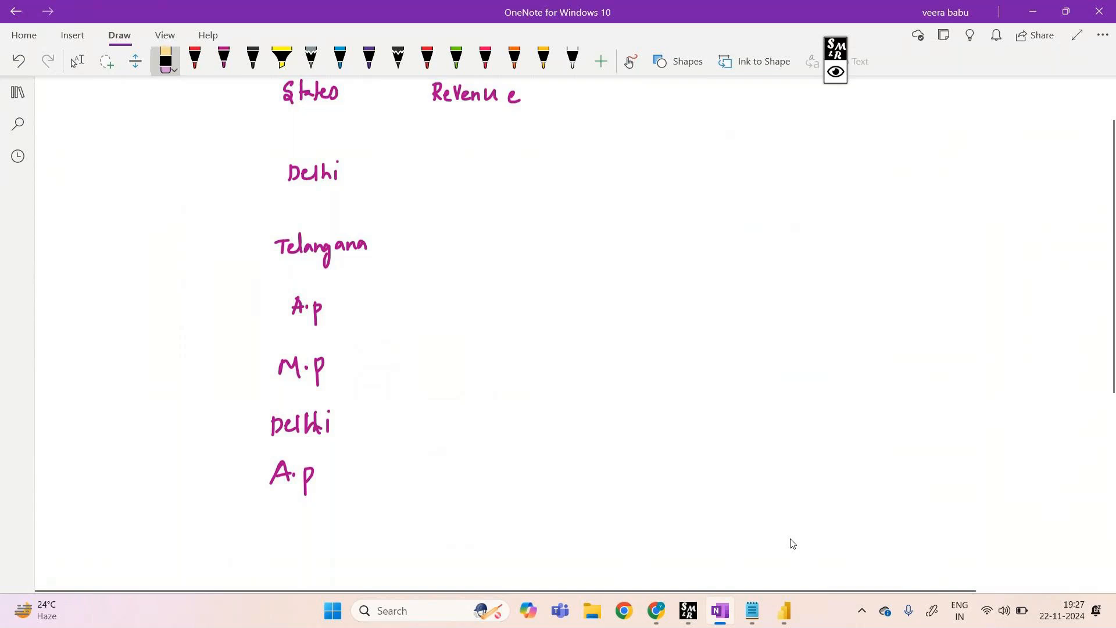
pyautogui.moveTo(287, 173); pyautogui.dragTo(337, 175)
pyautogui.moveTo(276, 247); pyautogui.dragTo(366, 245)
pyautogui.moveTo(300, 307)
pyautogui.mouseDown()
pyautogui.moveTo(320, 314)
pyautogui.moveTo(293, 369)
pyautogui.mouseUp()
pyautogui.moveTo(294, 369); pyautogui.dragTo(302, 425)
pyautogui.moveTo(302, 425)
pyautogui.mouseDown()
pyautogui.moveTo(305, 476)
pyautogui.moveTo(287, 465)
pyautogui.mouseUp()
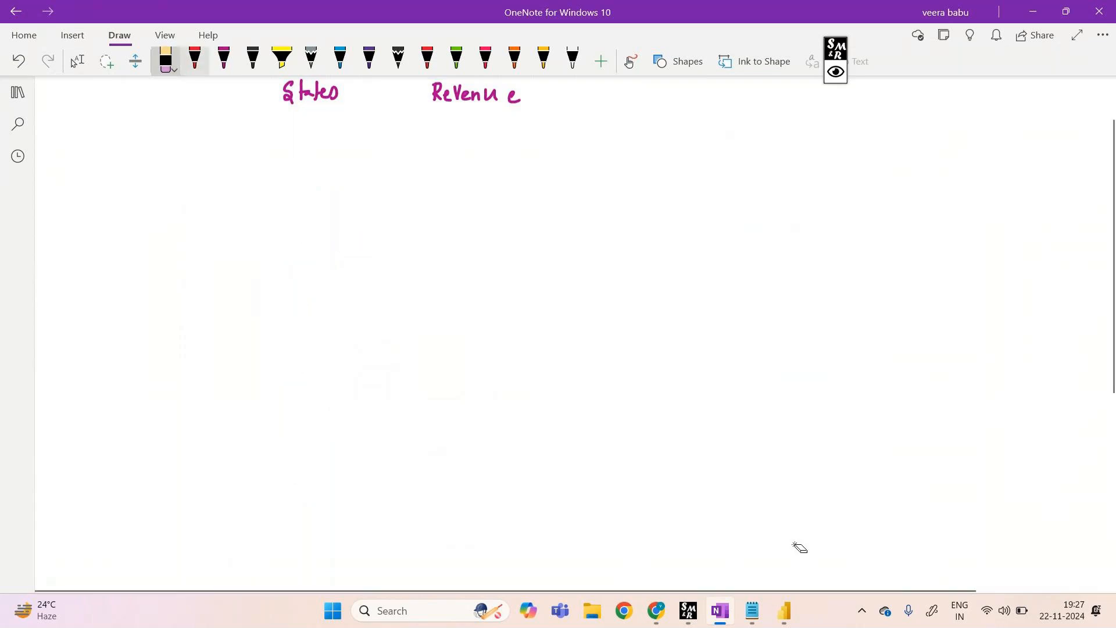
# Handwrite the States entries A, A, A, B, B, C, C in a column, replacing any wrong letter
pyautogui.click(224, 59)
pyautogui.moveTo(295, 157); pyautogui.dragTo(312, 145)
pyautogui.moveTo(291, 210)
pyautogui.mouseDown()
pyautogui.moveTo(303, 199)
pyautogui.moveTo(295, 256)
pyautogui.mouseUp()
pyautogui.moveTo(297, 233); pyautogui.dragTo(295, 289)
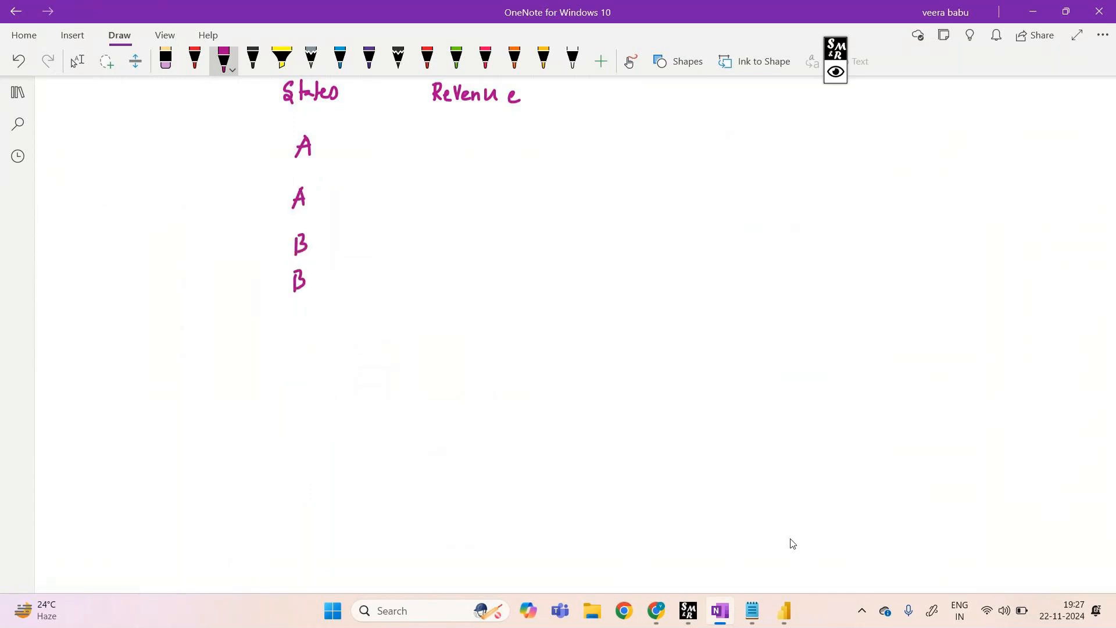
pyautogui.click(166, 58)
pyautogui.moveTo(298, 235)
pyautogui.mouseDown()
pyautogui.moveTo(298, 285)
pyautogui.moveTo(302, 246)
pyautogui.mouseUp()
pyautogui.click(224, 58)
pyautogui.moveTo(295, 289); pyautogui.dragTo(293, 307)
pyautogui.moveTo(294, 286)
pyautogui.mouseDown()
pyautogui.moveTo(292, 424)
pyautogui.moveTo(304, 430)
pyautogui.mouseUp()
# Handwrite the Revenue values 100, 200, 300 for A, 100, 200 for B and 100, 200 for C
pyautogui.moveTo(444, 124)
pyautogui.mouseDown()
pyautogui.moveTo(443, 140)
pyautogui.moveTo(474, 130)
pyautogui.mouseUp()
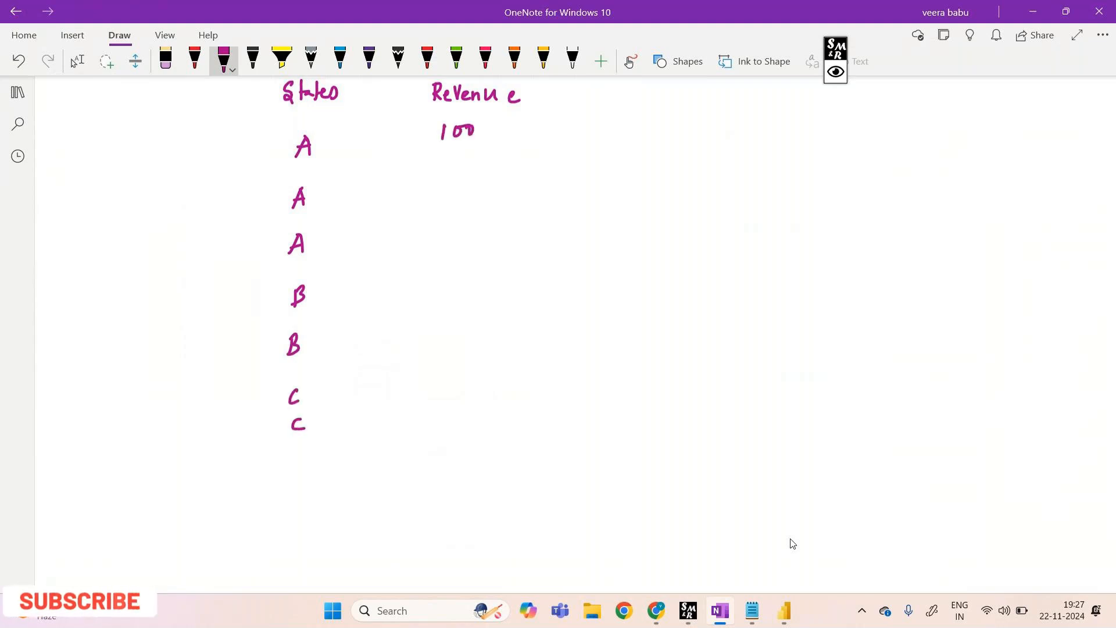
pyautogui.moveTo(434, 176)
pyautogui.mouseDown()
pyautogui.moveTo(446, 190)
pyautogui.moveTo(470, 185)
pyautogui.mouseUp()
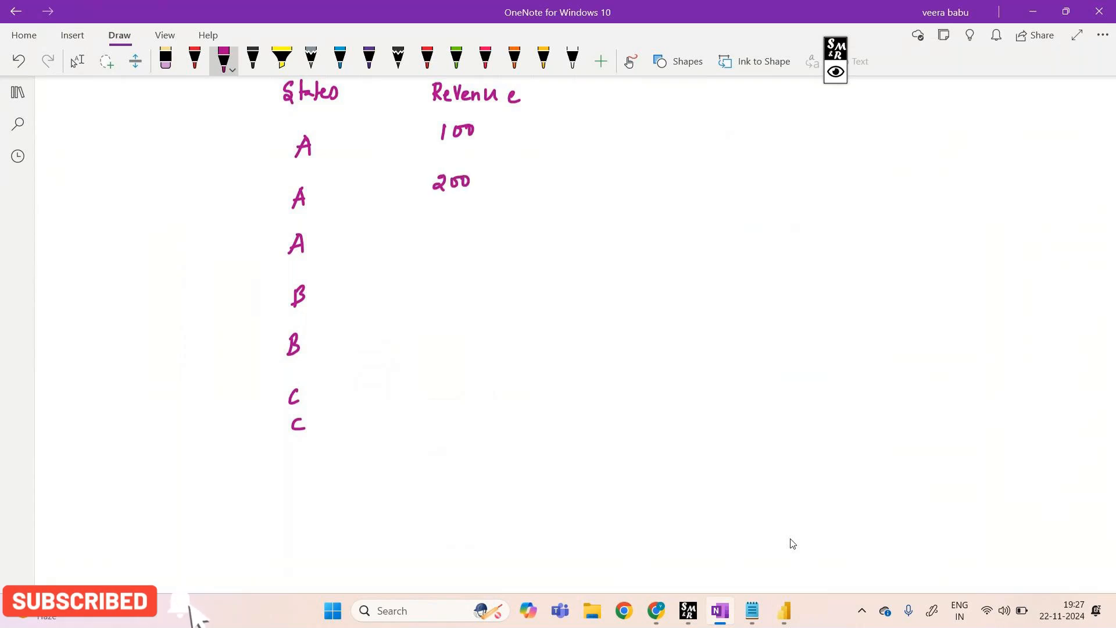
pyautogui.moveTo(431, 227)
pyautogui.mouseDown()
pyautogui.moveTo(434, 242)
pyautogui.moveTo(466, 235)
pyautogui.mouseUp()
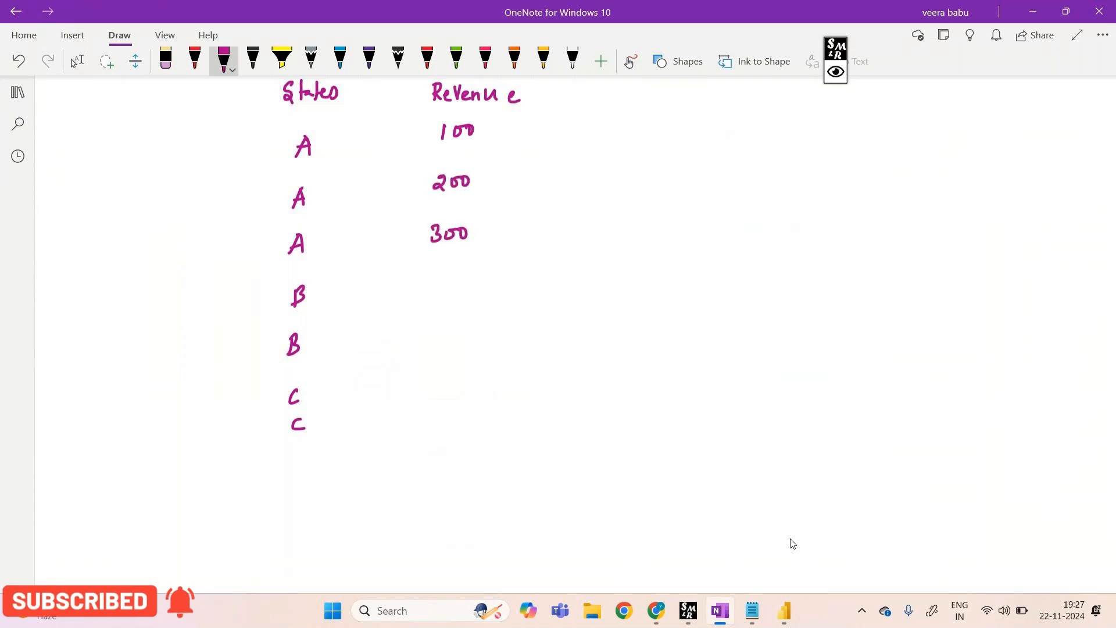
pyautogui.moveTo(426, 270)
pyautogui.mouseDown()
pyautogui.moveTo(425, 290)
pyautogui.moveTo(449, 284)
pyautogui.moveTo(427, 330)
pyautogui.moveTo(440, 328)
pyautogui.mouseUp()
pyautogui.moveTo(414, 371)
pyautogui.mouseDown()
pyautogui.moveTo(414, 385)
pyautogui.moveTo(439, 372)
pyautogui.mouseUp()
pyautogui.moveTo(411, 411)
pyautogui.mouseDown()
pyautogui.moveTo(422, 425)
pyautogui.moveTo(429, 413)
pyautogui.mouseUp()
pyautogui.moveTo(442, 411); pyautogui.dragTo(440, 413)
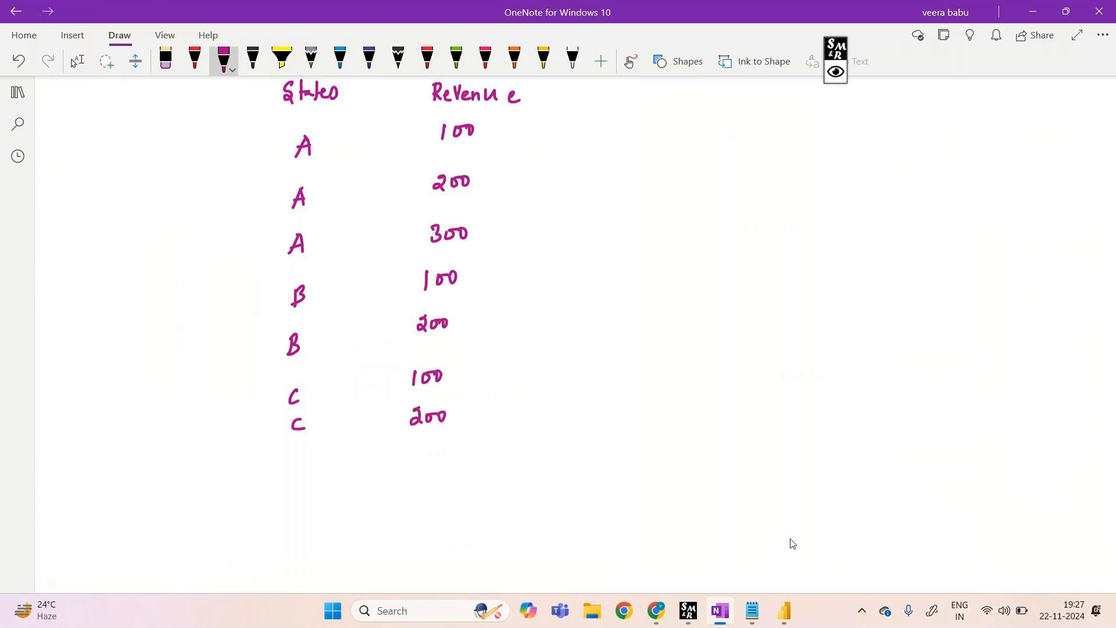
pyautogui.moveTo(656, 610)
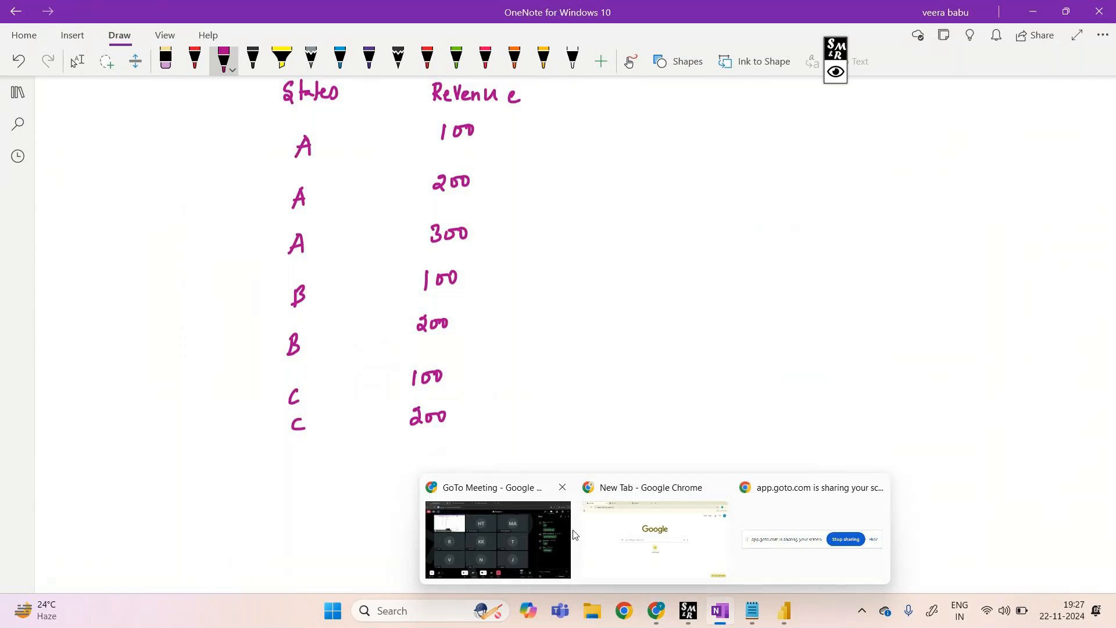
pyautogui.moveTo(529, 514)
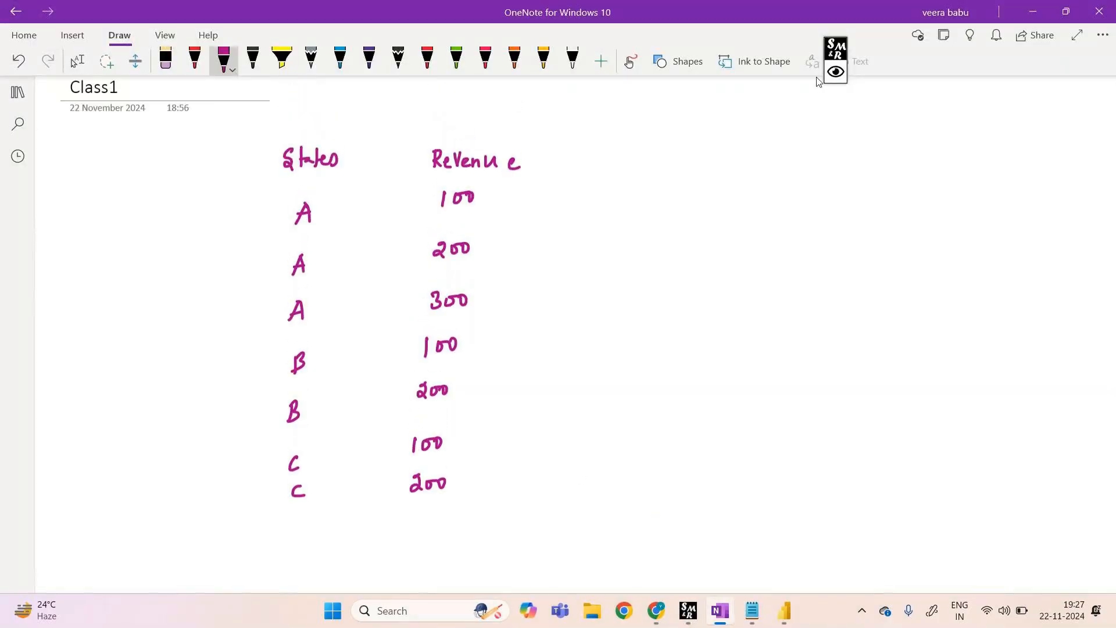
# Draw a vertical divider beside the Revenue column and handwrite the headings Sum, min, max, count and Avg beyond it
pyautogui.moveTo(544, 96); pyautogui.dragTo(558, 583)
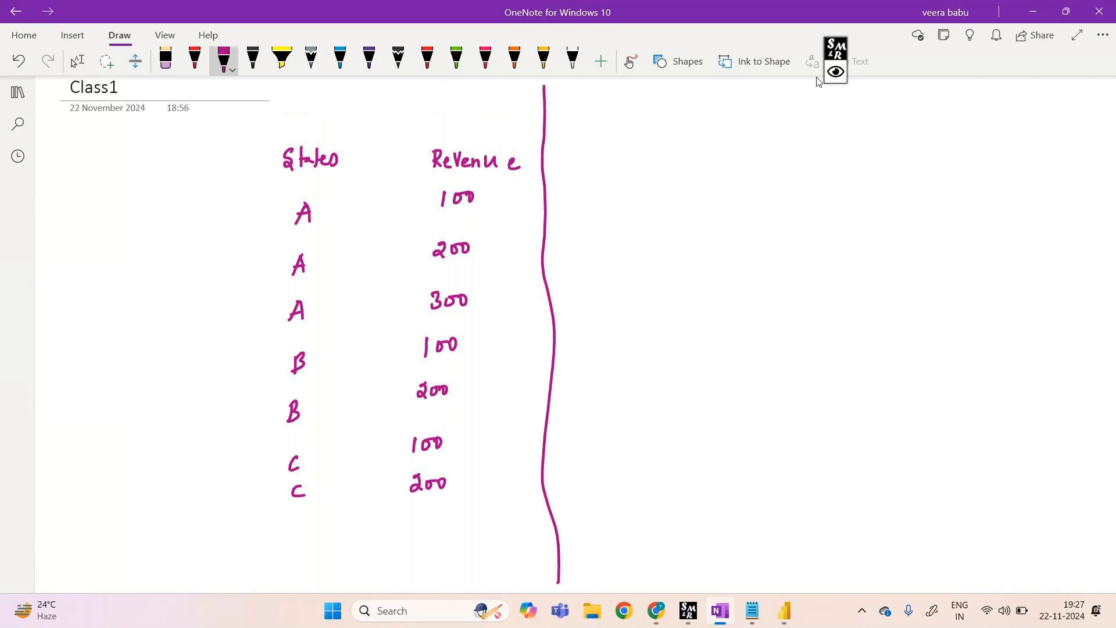
pyautogui.moveTo(674, 133)
pyautogui.mouseDown()
pyautogui.moveTo(663, 154)
pyautogui.moveTo(705, 154)
pyautogui.mouseUp()
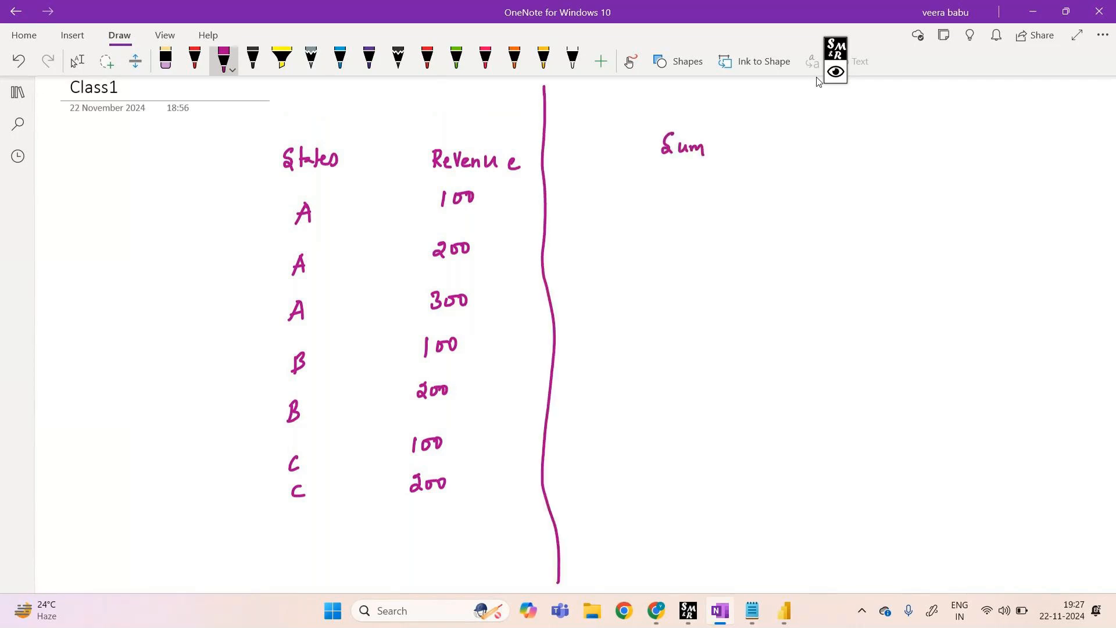
pyautogui.moveTo(784, 146)
pyautogui.mouseDown()
pyautogui.moveTo(980, 148)
pyautogui.moveTo(1052, 133)
pyautogui.moveTo(1058, 148)
pyautogui.moveTo(1056, 139)
pyautogui.mouseUp()
pyautogui.moveTo(1058, 134)
pyautogui.mouseDown()
pyautogui.moveTo(1076, 134)
pyautogui.moveTo(1068, 161)
pyautogui.mouseUp()
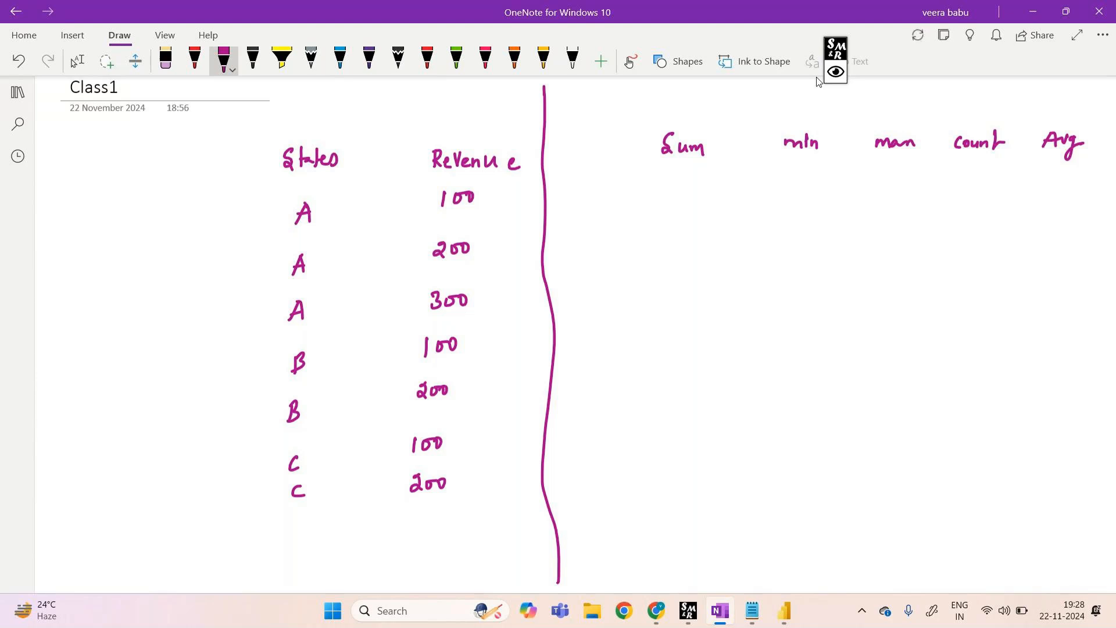
# Handwrite the title "agg functions" above the Sum to Avg headings
pyautogui.moveTo(695, 87); pyautogui.dragTo(704, 106)
pyautogui.moveTo(720, 87); pyautogui.dragTo(720, 108)
pyautogui.moveTo(754, 83)
pyautogui.mouseDown()
pyautogui.moveTo(748, 101)
pyautogui.moveTo(759, 97)
pyautogui.mouseUp()
pyautogui.moveTo(755, 95); pyautogui.dragTo(783, 101)
pyautogui.moveTo(790, 87); pyautogui.dragTo(795, 101)
pyautogui.moveTo(801, 92); pyautogui.dragTo(815, 102)
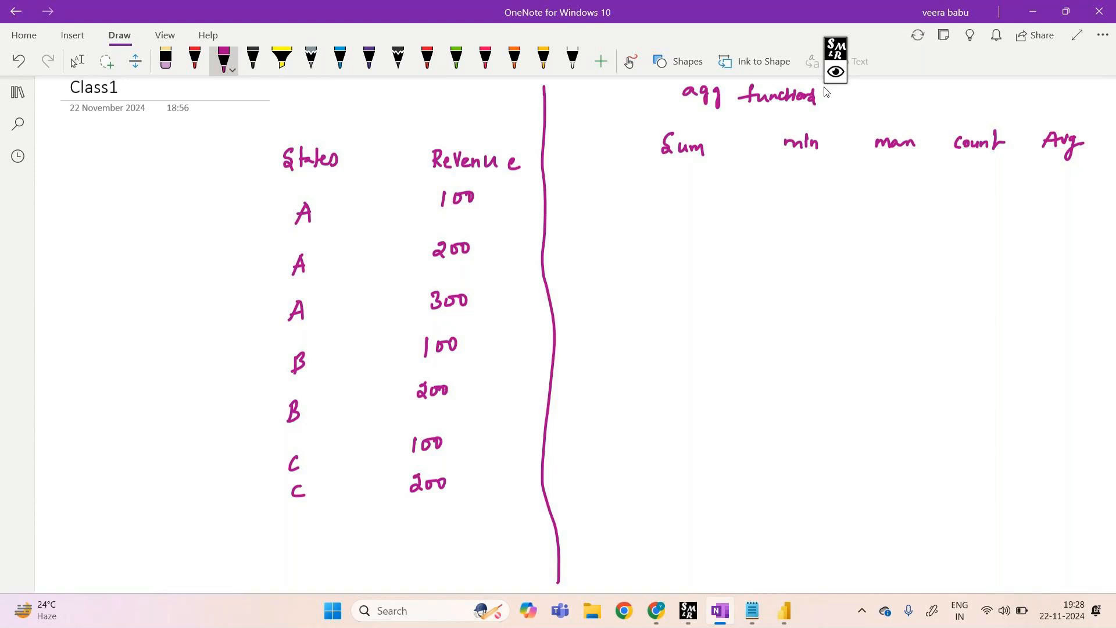
# Handwrite the label "group by operation" beside the States column
pyautogui.moveTo(79, 156)
pyautogui.mouseDown()
pyautogui.moveTo(75, 188)
pyautogui.moveTo(100, 158)
pyautogui.moveTo(135, 161)
pyautogui.mouseUp()
pyautogui.moveTo(129, 152); pyautogui.dragTo(136, 178)
pyautogui.moveTo(93, 211); pyautogui.dragTo(92, 212)
pyautogui.moveTo(103, 212)
pyautogui.mouseDown()
pyautogui.moveTo(105, 232)
pyautogui.moveTo(114, 220)
pyautogui.mouseUp()
pyautogui.moveTo(116, 216); pyautogui.dragTo(129, 220)
pyautogui.moveTo(130, 204); pyautogui.dragTo(149, 217)
pyautogui.moveTo(146, 209); pyautogui.dragTo(157, 211)
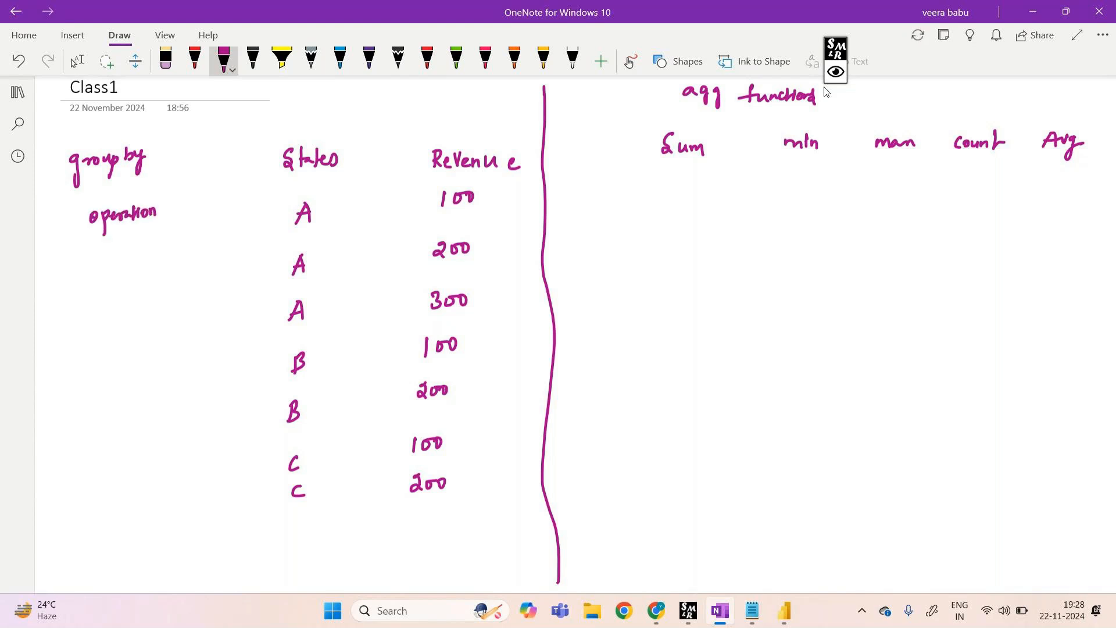
# Rule a summary table under the aggregate headings with a label column holding A, B and C, separated by horizontal lines
pyautogui.moveTo(541, 189); pyautogui.dragTo(1104, 169)
pyautogui.moveTo(650, 107); pyautogui.dragTo(674, 383)
pyautogui.moveTo(589, 221); pyautogui.dragTo(603, 218)
pyautogui.moveTo(592, 260); pyautogui.dragTo(593, 280)
pyautogui.moveTo(592, 261); pyautogui.dragTo(594, 282)
pyautogui.moveTo(603, 339); pyautogui.dragTo(608, 353)
pyautogui.moveTo(540, 243); pyautogui.dragTo(1115, 214)
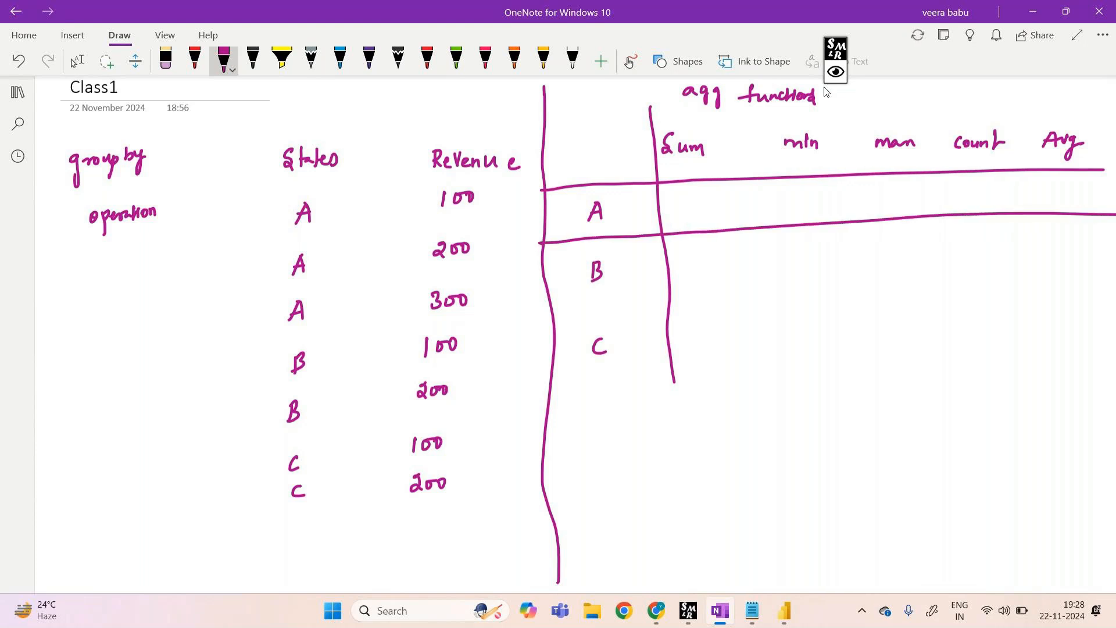
pyautogui.moveTo(542, 313); pyautogui.dragTo(1115, 286)
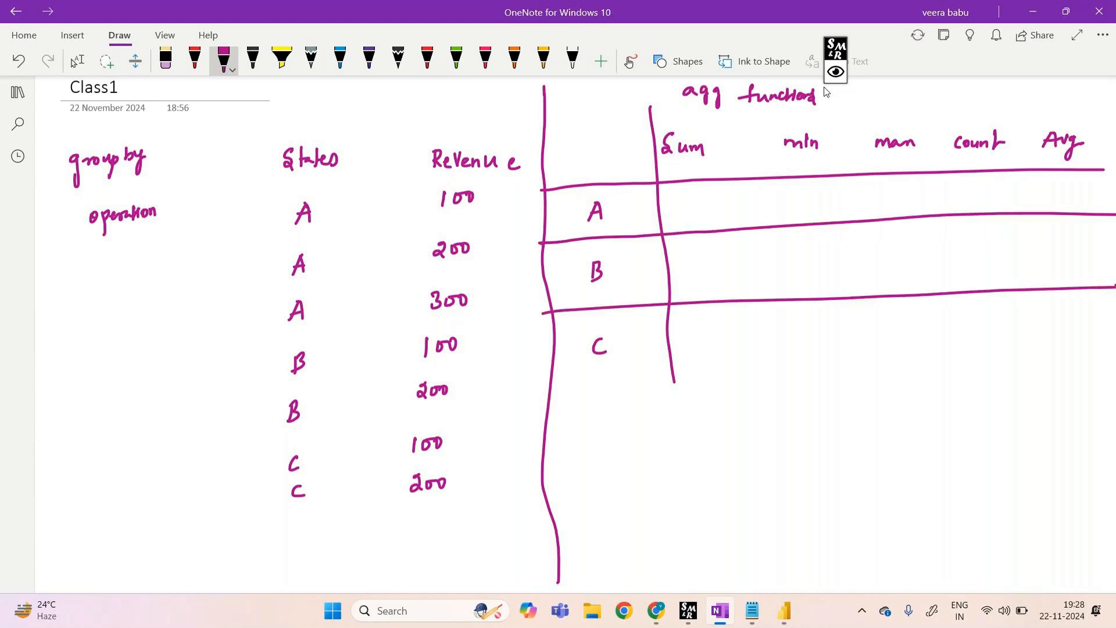
# Draw four vertical lines through the summary table to separate the Sum, min, max, count and Avg columns
pyautogui.moveTo(753, 106); pyautogui.dragTo(788, 386)
pyautogui.moveTo(844, 103); pyautogui.dragTo(889, 379)
pyautogui.moveTo(932, 99)
pyautogui.mouseDown()
pyautogui.moveTo(959, 291)
pyautogui.moveTo(997, 389)
pyautogui.mouseUp()
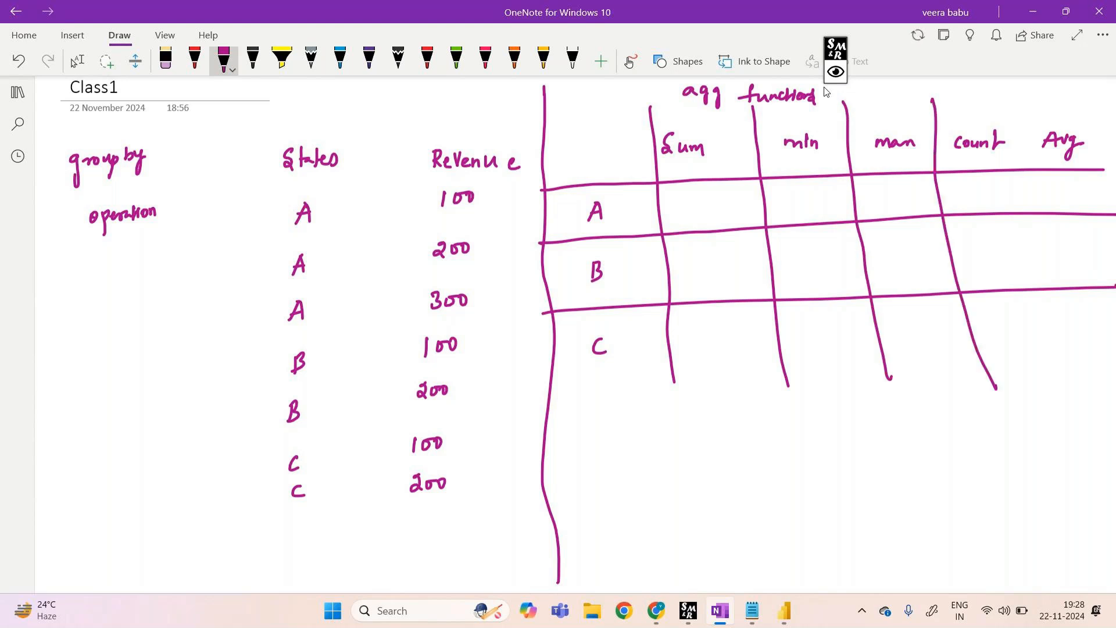
pyautogui.moveTo(1025, 93); pyautogui.dragTo(1068, 387)
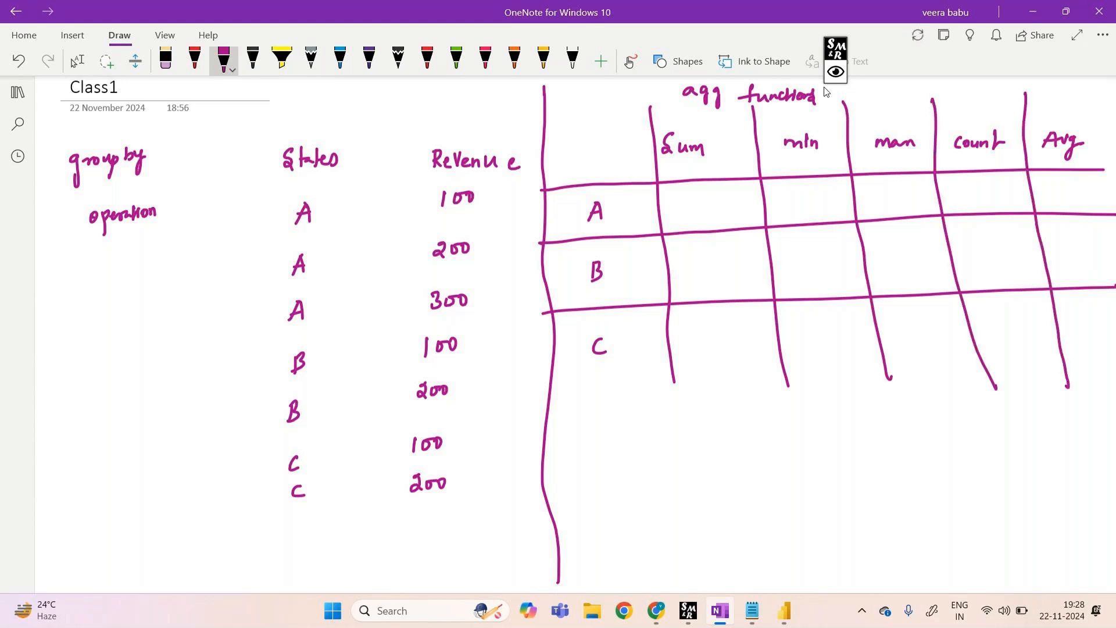
# Rule the States and Revenue table with a column divider, a header line and horizontal lines separating the A, B and C groups
pyautogui.moveTo(221, 328); pyautogui.dragTo(527, 319)
pyautogui.moveTo(210, 438); pyautogui.dragTo(575, 427)
pyautogui.moveTo(375, 92)
pyautogui.mouseDown()
pyautogui.moveTo(380, 329)
pyautogui.moveTo(361, 459)
pyautogui.mouseUp()
pyautogui.moveTo(214, 190); pyautogui.dragTo(529, 172)
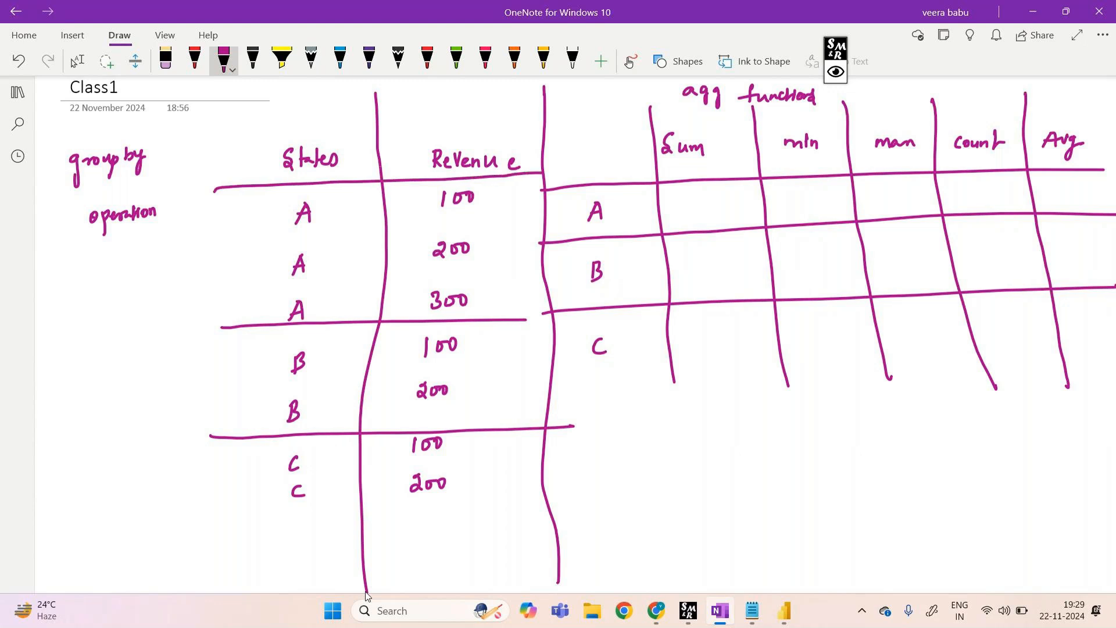
# Handwrite row A of the summary table as 600, 100, 300, 3 and 200, with a tally scribble in the page margin
pyautogui.moveTo(698, 192); pyautogui.dragTo(697, 201)
pyautogui.moveTo(706, 196)
pyautogui.mouseDown()
pyautogui.moveTo(705, 206)
pyautogui.moveTo(707, 196)
pyautogui.mouseUp()
pyautogui.moveTo(716, 195); pyautogui.dragTo(716, 195)
pyautogui.moveTo(794, 189)
pyautogui.mouseDown()
pyautogui.moveTo(794, 204)
pyautogui.moveTo(819, 190)
pyautogui.mouseUp()
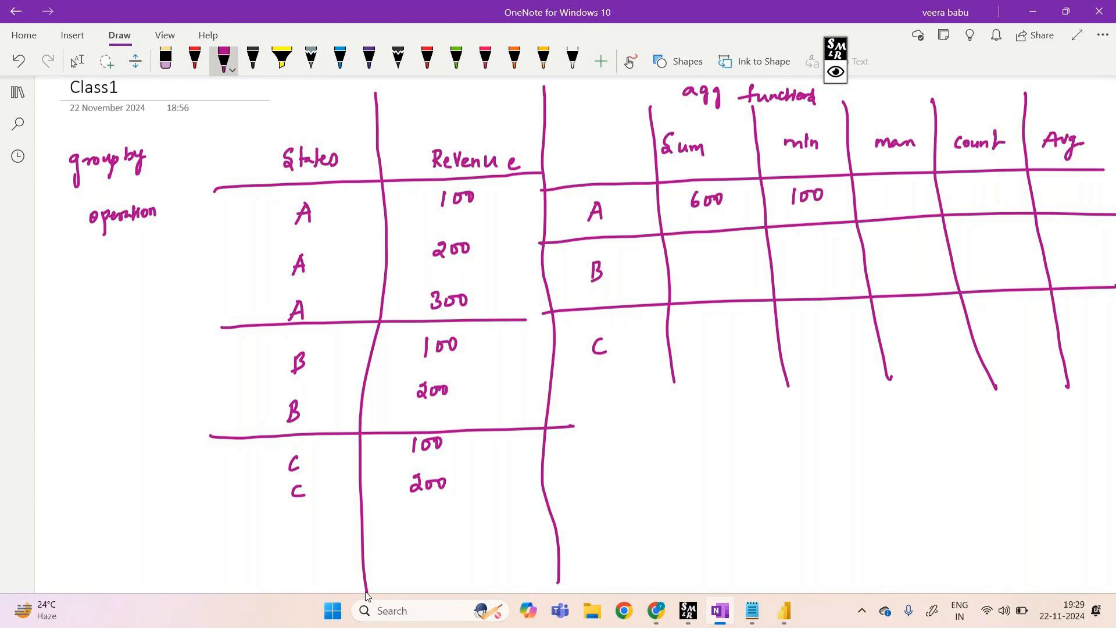
pyautogui.moveTo(879, 188)
pyautogui.mouseDown()
pyautogui.moveTo(881, 202)
pyautogui.moveTo(892, 192)
pyautogui.mouseUp()
pyautogui.moveTo(904, 191); pyautogui.dragTo(904, 192)
pyautogui.moveTo(974, 179); pyautogui.dragTo(972, 197)
pyautogui.moveTo(68, 383)
pyautogui.mouseDown()
pyautogui.moveTo(71, 407)
pyautogui.moveTo(87, 399)
pyautogui.moveTo(74, 428)
pyautogui.moveTo(81, 377)
pyautogui.moveTo(73, 428)
pyautogui.moveTo(76, 413)
pyautogui.mouseUp()
pyautogui.moveTo(1044, 182); pyautogui.dragTo(1055, 192)
pyautogui.moveTo(1062, 181); pyautogui.dragTo(1073, 181)
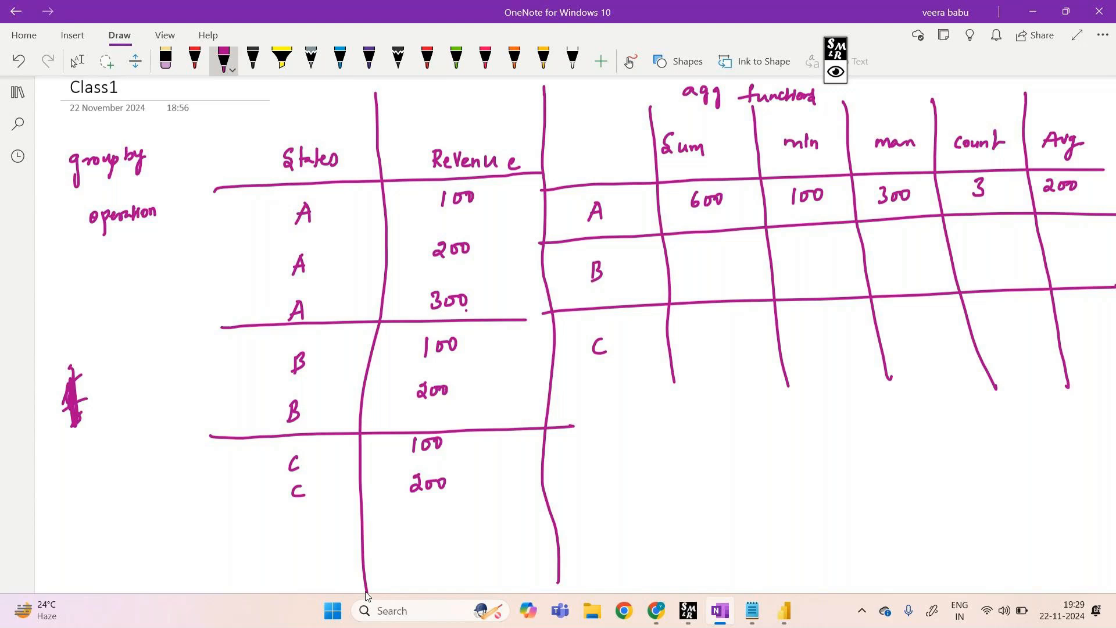
# Handwrite row B of the summary table as 300, 100, 200, 2 and 150
pyautogui.moveTo(695, 264)
pyautogui.mouseDown()
pyautogui.moveTo(697, 279)
pyautogui.moveTo(708, 267)
pyautogui.mouseUp()
pyautogui.moveTo(720, 265); pyautogui.dragTo(726, 269)
pyautogui.moveTo(794, 252)
pyautogui.mouseDown()
pyautogui.moveTo(795, 265)
pyautogui.moveTo(818, 254)
pyautogui.mouseUp()
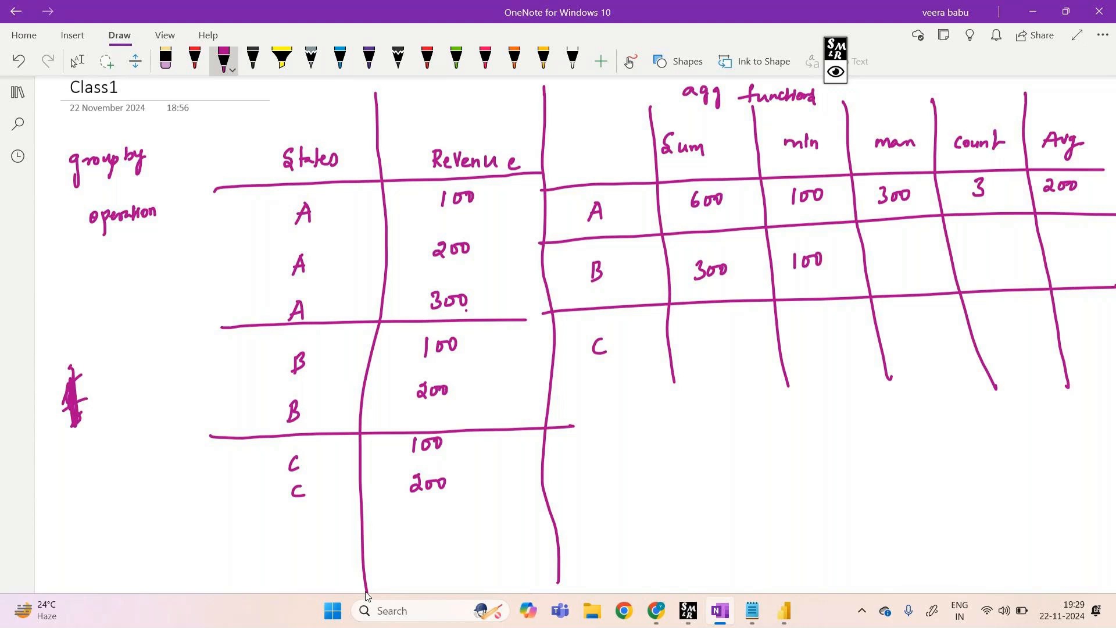
pyautogui.moveTo(885, 249)
pyautogui.mouseDown()
pyautogui.moveTo(897, 263)
pyautogui.moveTo(917, 250)
pyautogui.mouseUp()
pyautogui.moveTo(987, 240); pyautogui.dragTo(1000, 256)
pyautogui.moveTo(1069, 240)
pyautogui.mouseDown()
pyautogui.moveTo(1073, 260)
pyautogui.moveTo(1092, 250)
pyautogui.mouseUp()
# Handwrite row C of the summary table as 300, 100, 200, 2 and 150, correcting the first digit of the sum
pyautogui.moveTo(705, 326)
pyautogui.mouseDown()
pyautogui.moveTo(705, 345)
pyautogui.moveTo(731, 338)
pyautogui.mouseUp()
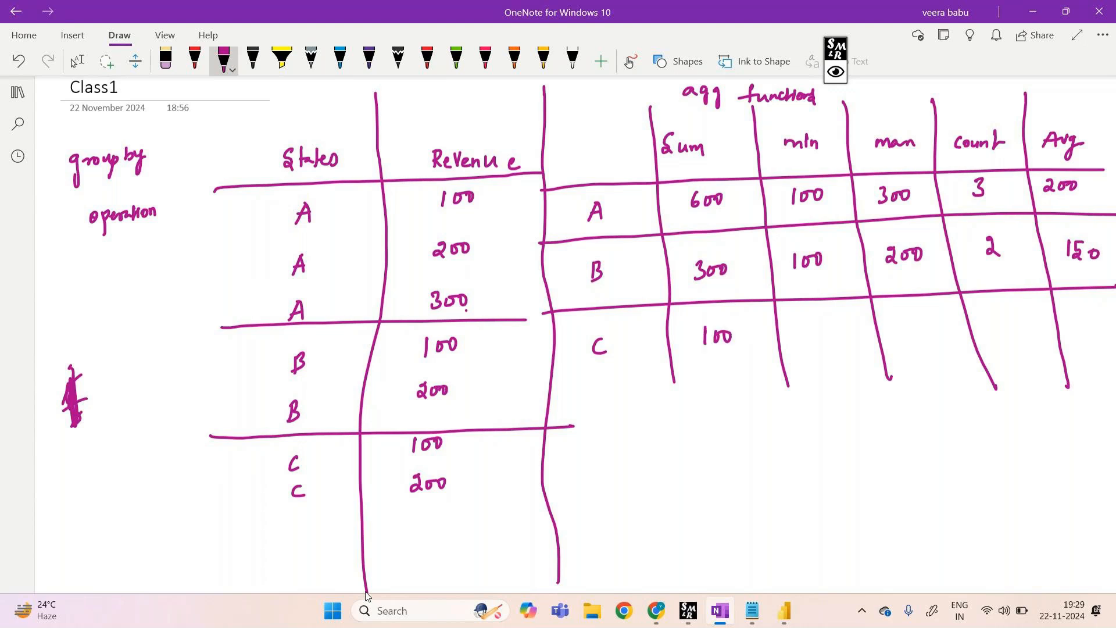
pyautogui.moveTo(693, 328)
pyautogui.mouseDown()
pyautogui.moveTo(706, 325)
pyautogui.moveTo(690, 355)
pyautogui.mouseUp()
pyautogui.moveTo(815, 330); pyautogui.dragTo(815, 346)
pyautogui.moveTo(824, 330)
pyautogui.mouseDown()
pyautogui.moveTo(824, 344)
pyautogui.moveTo(836, 340)
pyautogui.mouseUp()
pyautogui.moveTo(895, 323); pyautogui.dragTo(920, 334)
pyautogui.moveTo(923, 323); pyautogui.dragTo(930, 332)
pyautogui.moveTo(1001, 319); pyautogui.dragTo(1015, 334)
pyautogui.moveTo(1072, 310); pyautogui.dragTo(1077, 325)
pyautogui.moveTo(1078, 310)
pyautogui.mouseDown()
pyautogui.moveTo(1096, 326)
pyautogui.moveTo(1101, 318)
pyautogui.mouseUp()
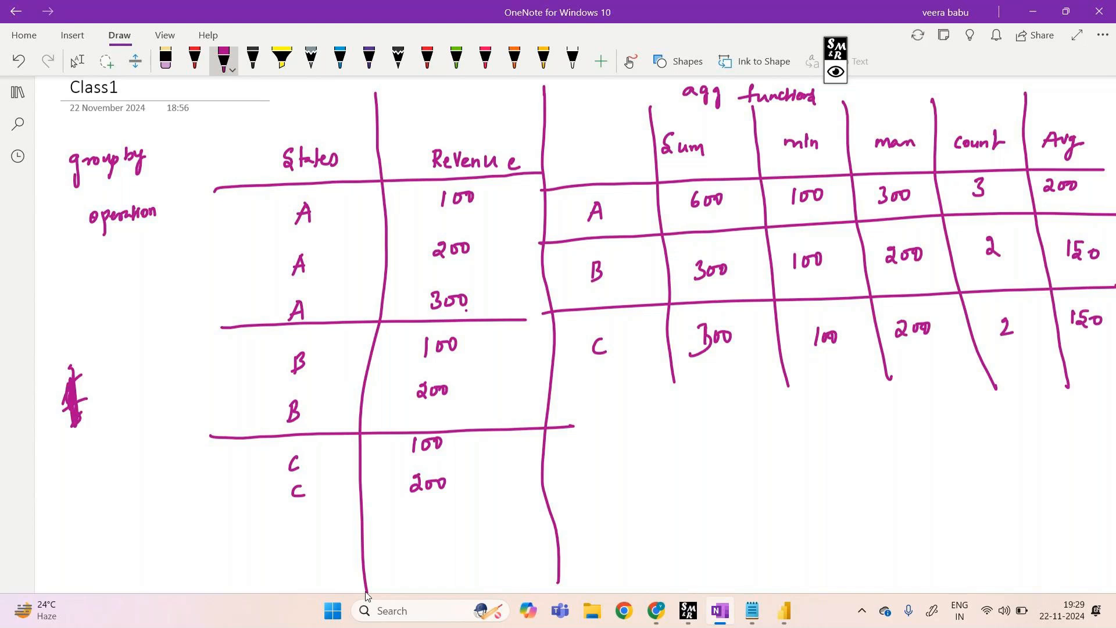
# Switch to Power BI Desktop, box the chart title with the red screen pen and handwrite an arrow and "Sum of re" beside it
pyautogui.moveTo(670, 611)
pyautogui.moveTo(784, 611)
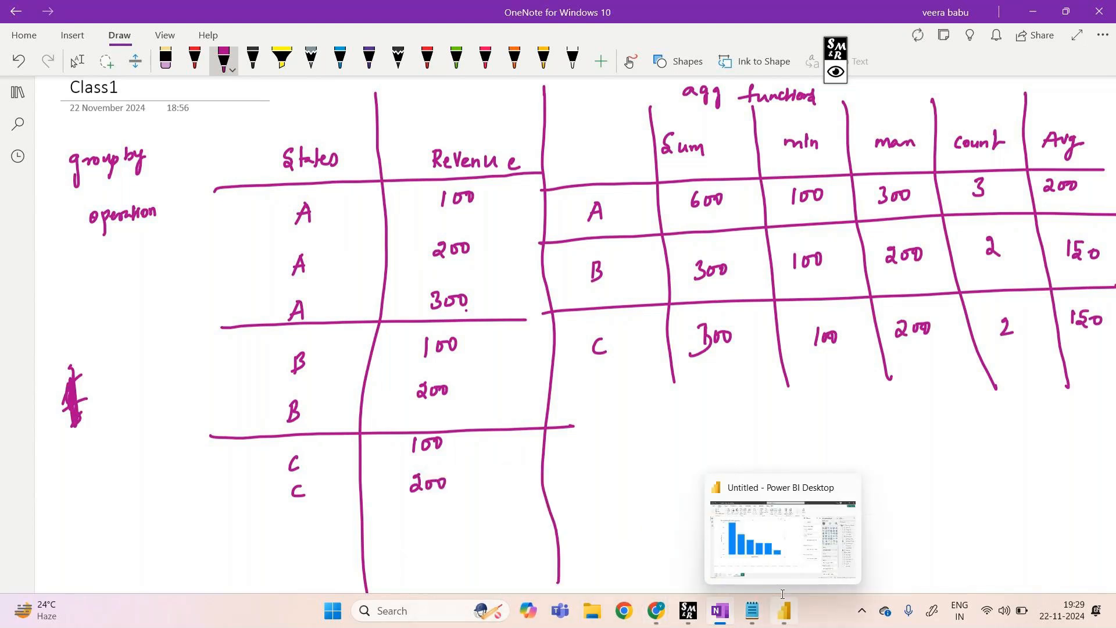
pyautogui.click(772, 554)
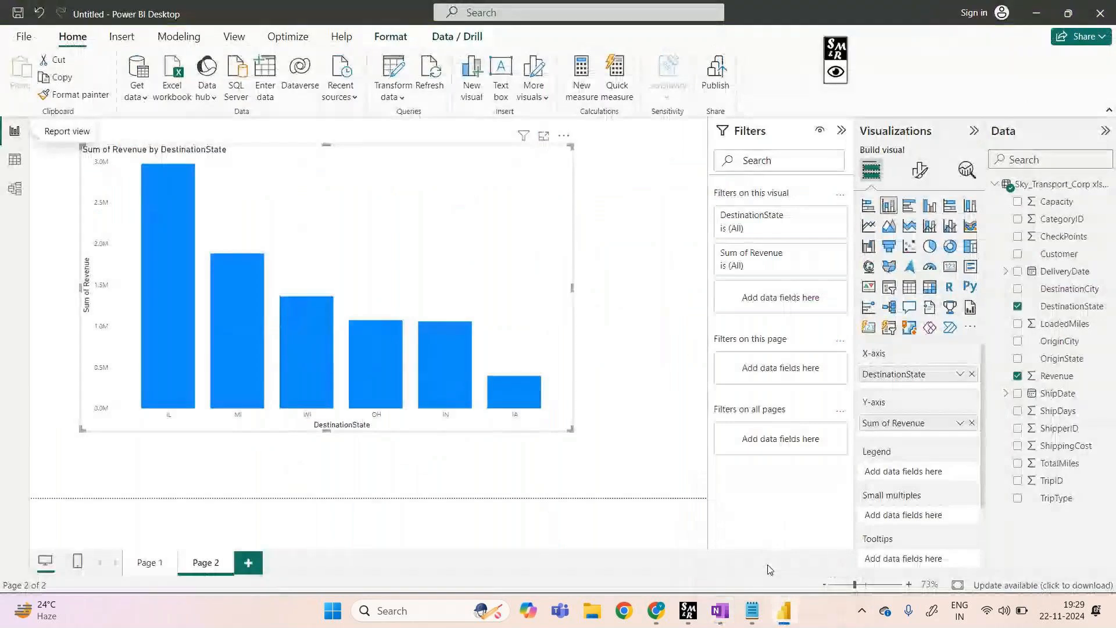
pyautogui.click(836, 60)
pyautogui.click(883, 51)
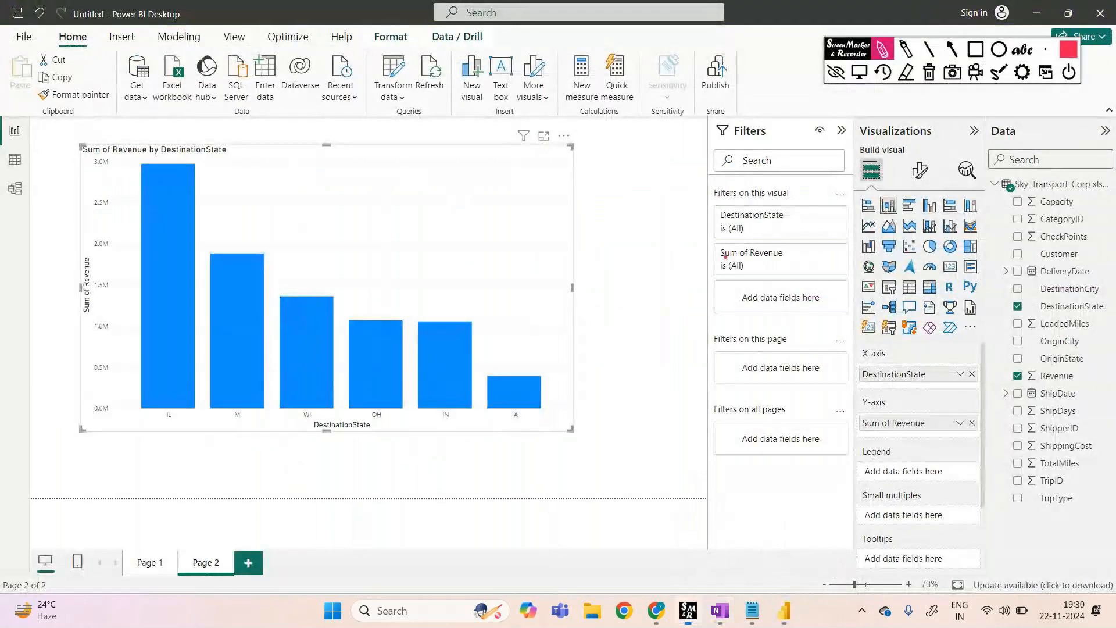
pyautogui.moveTo(76, 164)
pyautogui.mouseDown()
pyautogui.moveTo(237, 156)
pyautogui.moveTo(227, 125)
pyautogui.moveTo(71, 152)
pyautogui.moveTo(77, 165)
pyautogui.mouseUp()
pyautogui.moveTo(286, 161); pyautogui.dragTo(294, 160)
pyautogui.moveTo(287, 166); pyautogui.dragTo(294, 172)
pyautogui.moveTo(376, 163)
pyautogui.mouseDown()
pyautogui.moveTo(365, 183)
pyautogui.moveTo(447, 168)
pyautogui.moveTo(460, 177)
pyautogui.mouseUp()
pyautogui.moveTo(457, 172); pyautogui.dragTo(467, 169)
pyautogui.moveTo(486, 165); pyautogui.dragTo(505, 180)
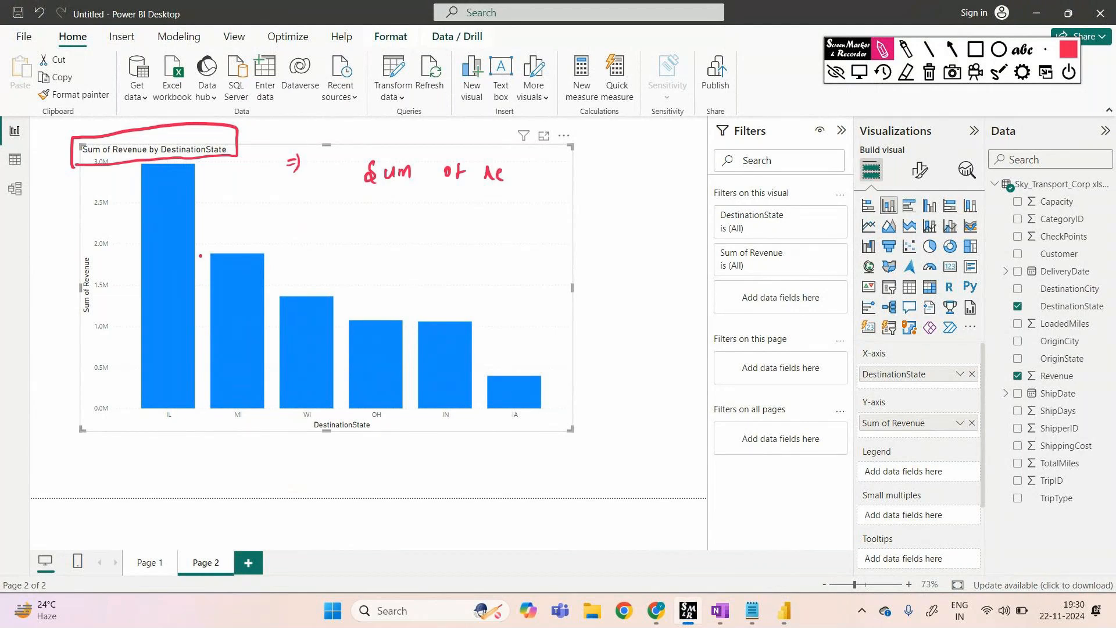
# Draw an arrow from the IL column and handwrite "entire IL state revenue summs ups" over the chart
pyautogui.moveTo(205, 232); pyautogui.dragTo(285, 224)
pyautogui.moveTo(300, 209)
pyautogui.mouseDown()
pyautogui.moveTo(298, 226)
pyautogui.moveTo(313, 226)
pyautogui.moveTo(599, 207)
pyautogui.mouseUp()
pyautogui.moveTo(35, 588); pyautogui.dragTo(75, 615)
pyautogui.moveTo(623, 196); pyautogui.dragTo(638, 216)
pyautogui.moveTo(638, 200); pyautogui.dragTo(655, 209)
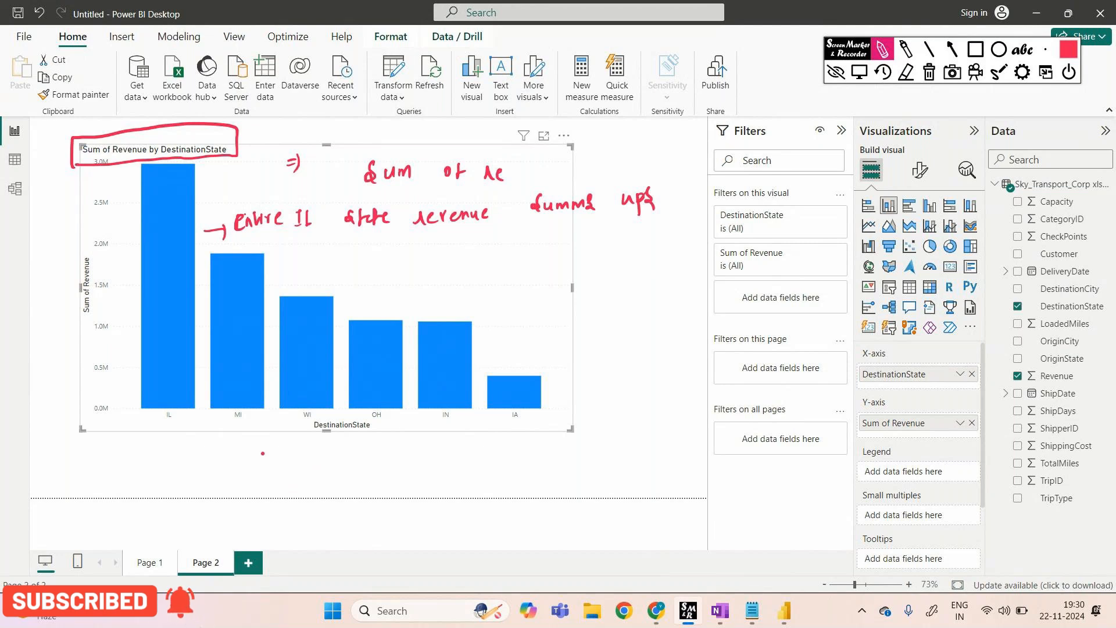
# Box the MI, WI, OH, IN and IA axis labels, and clear all screen annotations from the chart
pyautogui.moveTo(249, 418); pyautogui.dragTo(244, 433)
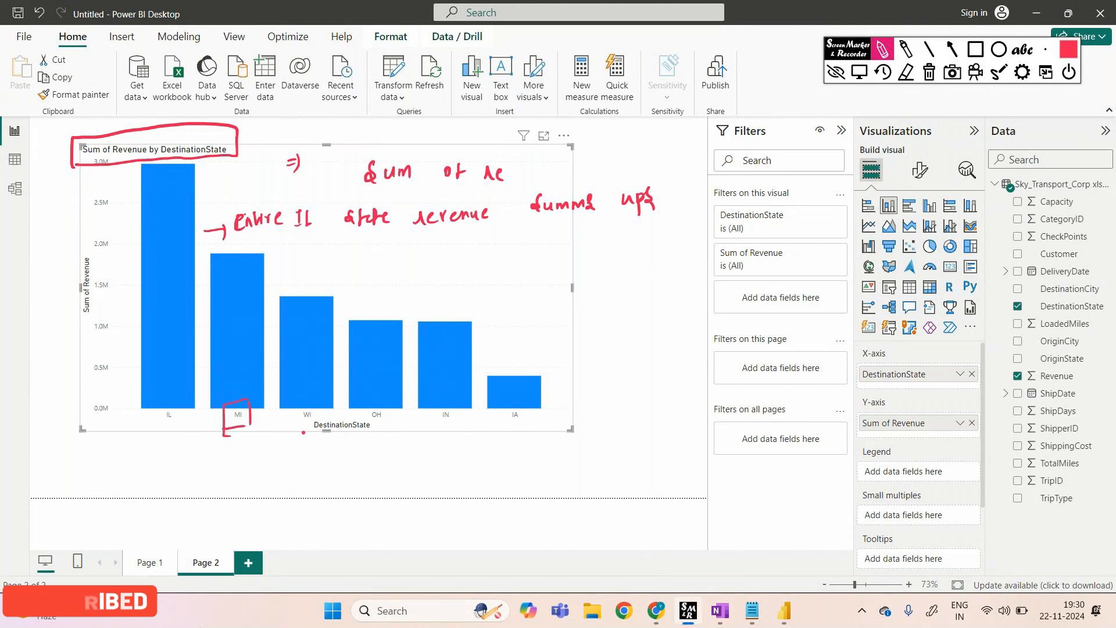
pyautogui.moveTo(291, 395)
pyautogui.mouseDown()
pyautogui.moveTo(317, 427)
pyautogui.moveTo(292, 430)
pyautogui.mouseUp()
pyautogui.moveTo(365, 400)
pyautogui.mouseDown()
pyautogui.moveTo(364, 434)
pyautogui.moveTo(370, 396)
pyautogui.moveTo(431, 432)
pyautogui.moveTo(465, 432)
pyautogui.moveTo(431, 433)
pyautogui.mouseUp()
pyautogui.click(473, 440)
pyautogui.moveTo(506, 394); pyautogui.dragTo(495, 442)
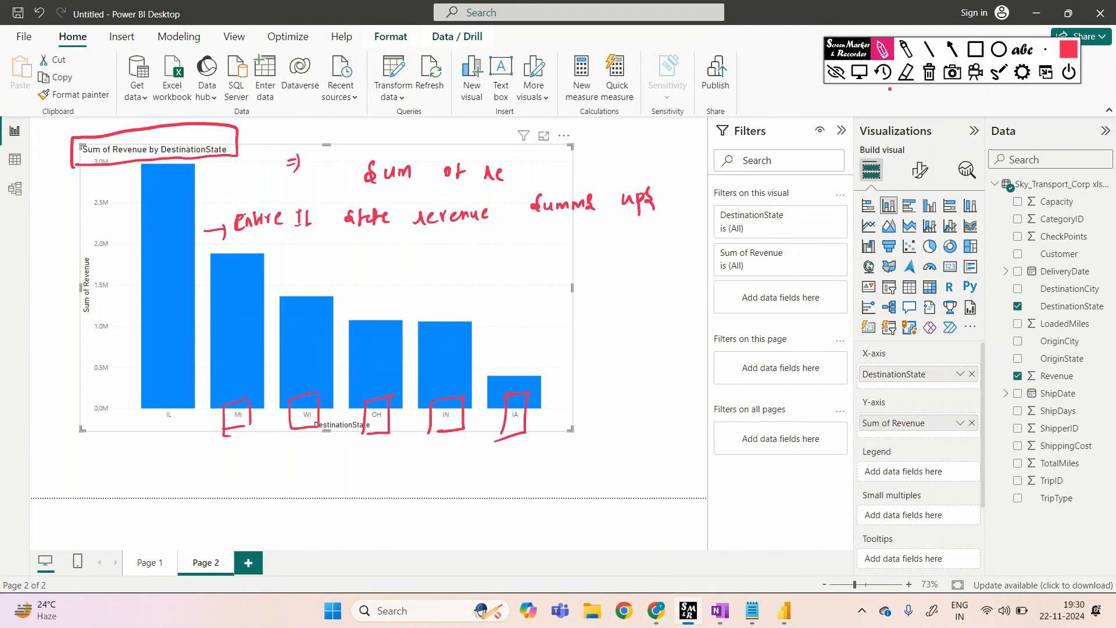
pyautogui.click(929, 73)
pyautogui.click(836, 72)
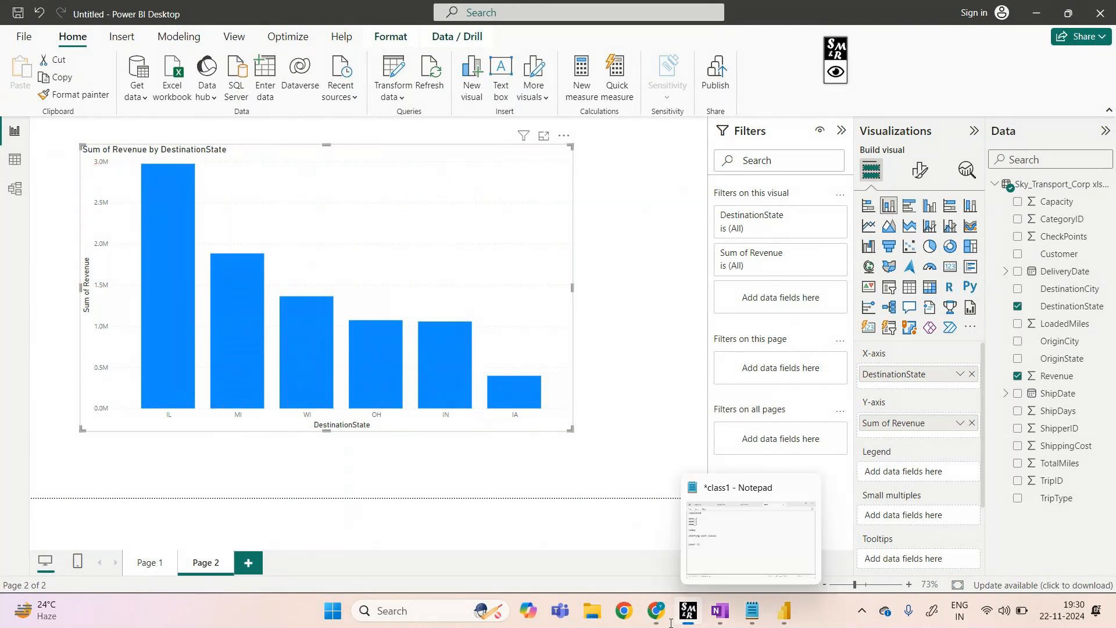
# Switch to the GoTo Meeting window in Chrome and mute and unmute the microphone
pyautogui.moveTo(656, 611)
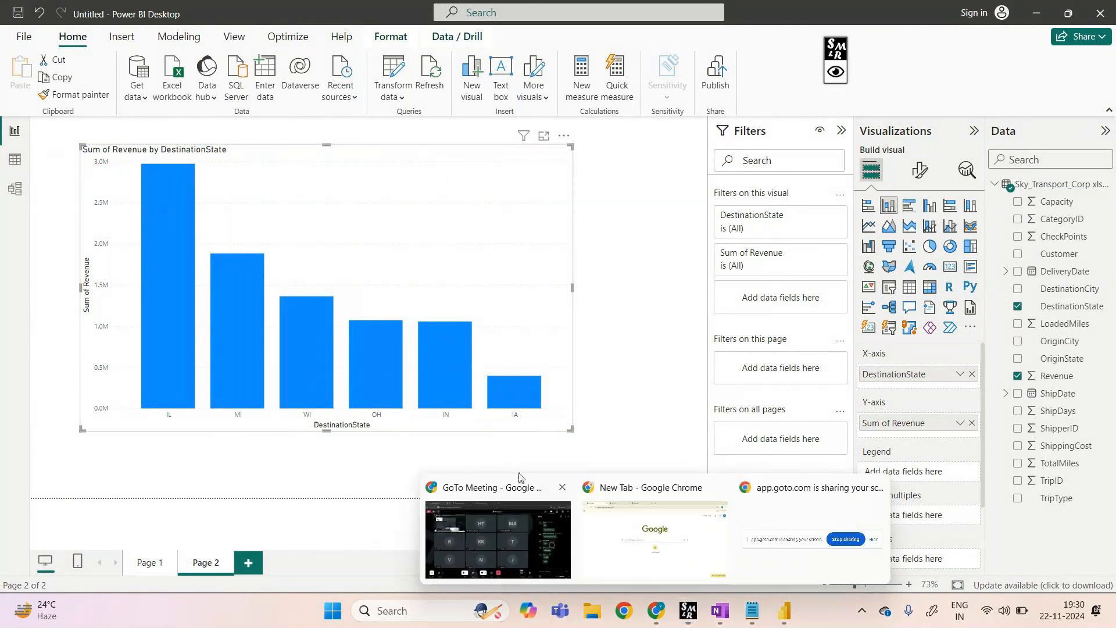
pyautogui.click(542, 532)
pyautogui.click(293, 548)
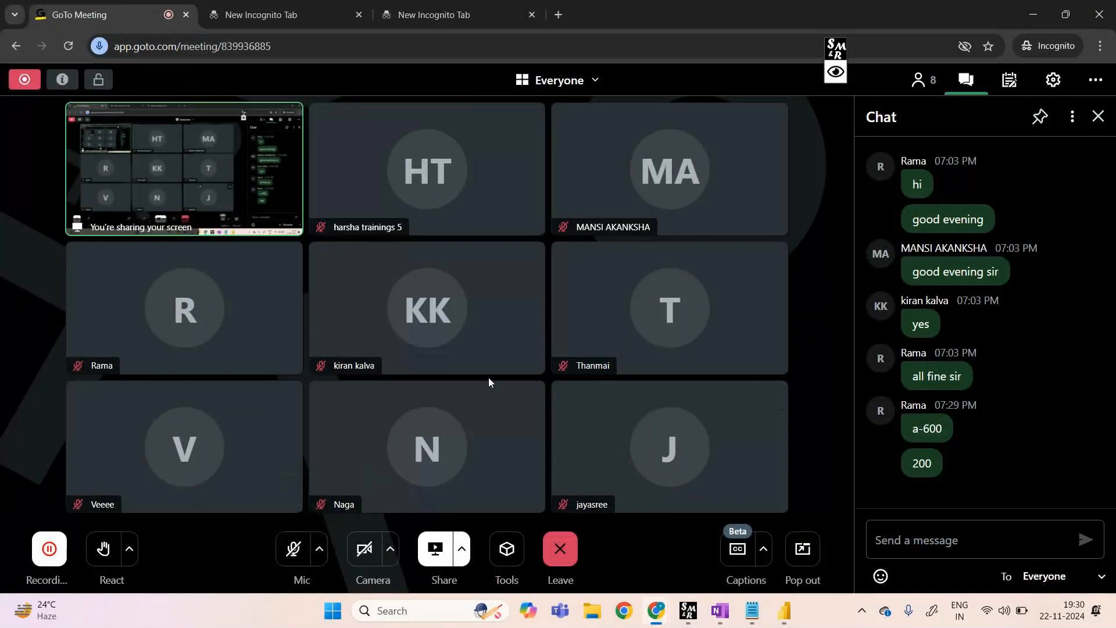
pyautogui.click(293, 548)
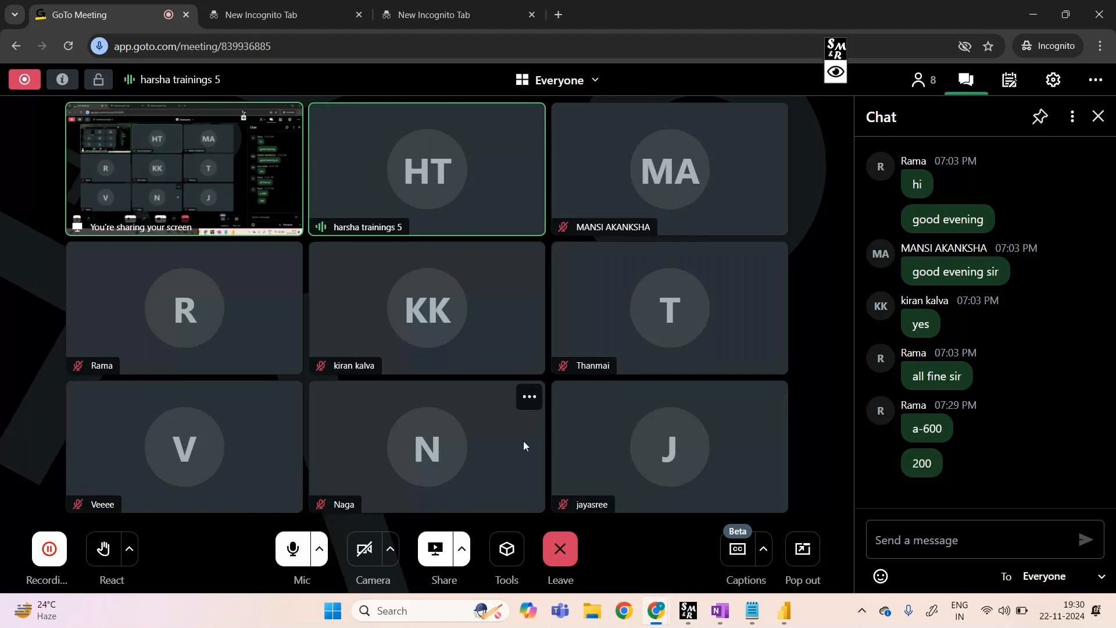
# Return to the Power BI revenue chart and reopen the handwritten Class1 page in OneNote
pyautogui.click(783, 619)
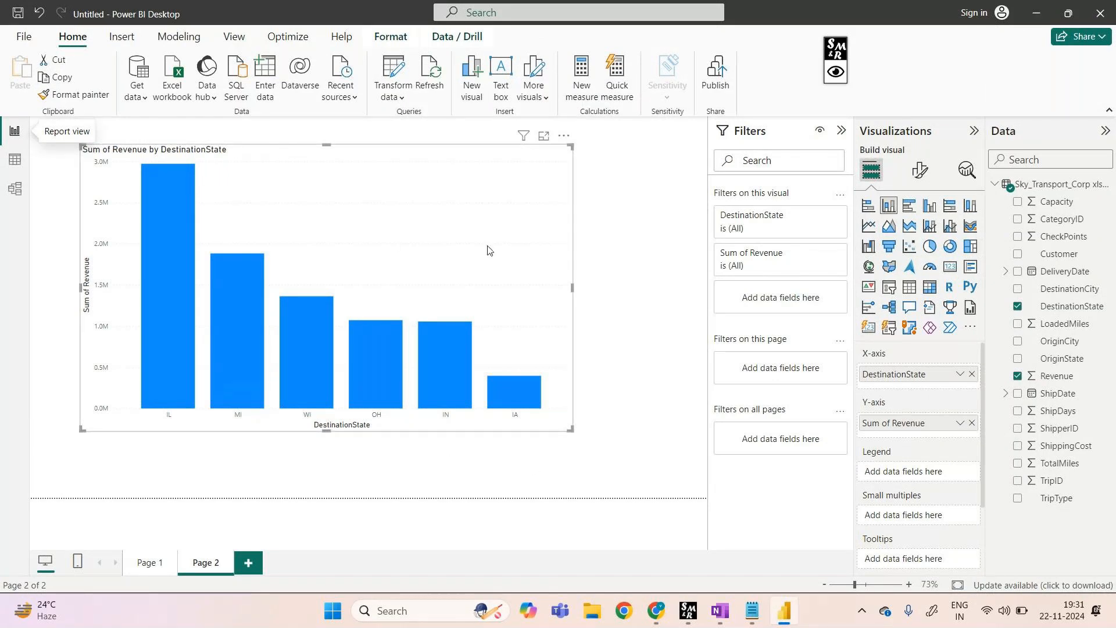
pyautogui.click(718, 609)
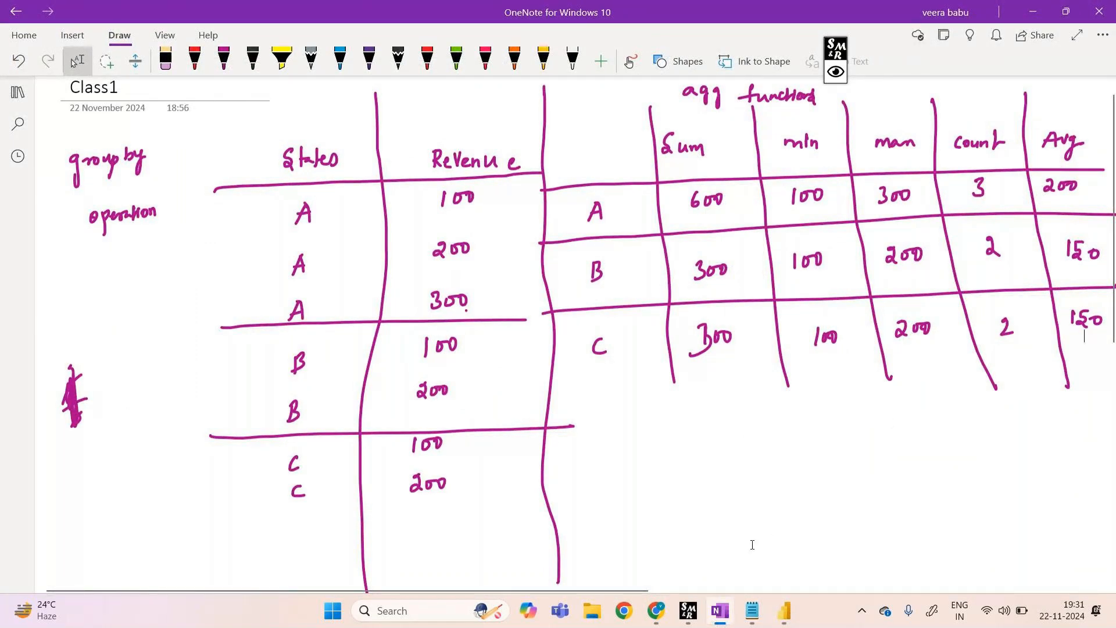
# Switch to Power BI Desktop, handwrite a boxed list reading Min, Max, Avg and Count beside the chart, and clear the annotations
pyautogui.moveTo(785, 605)
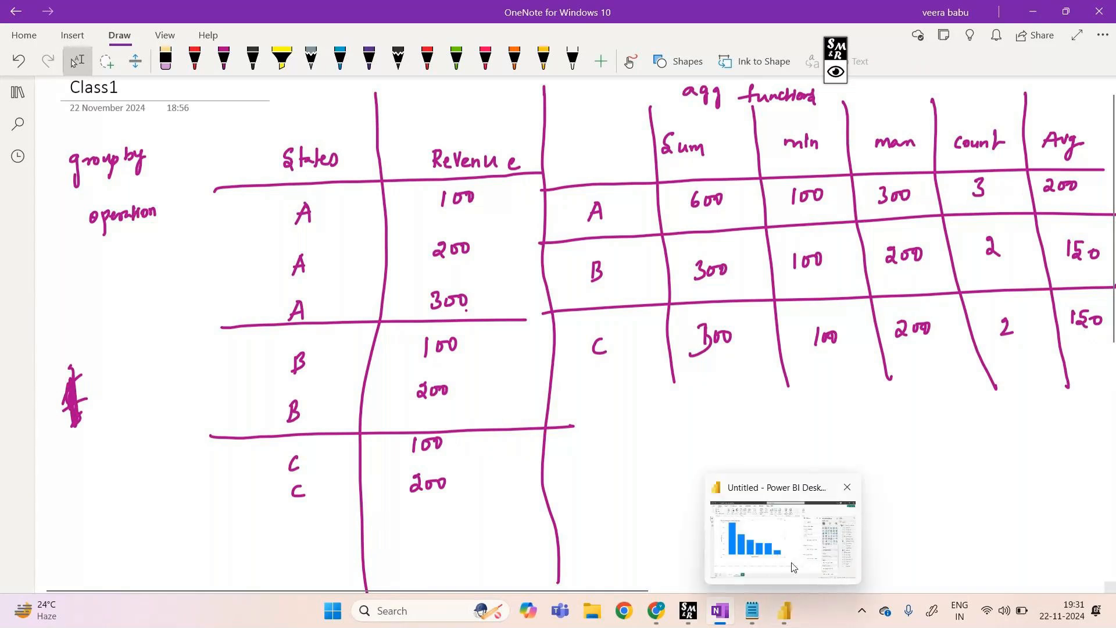
pyautogui.click(793, 567)
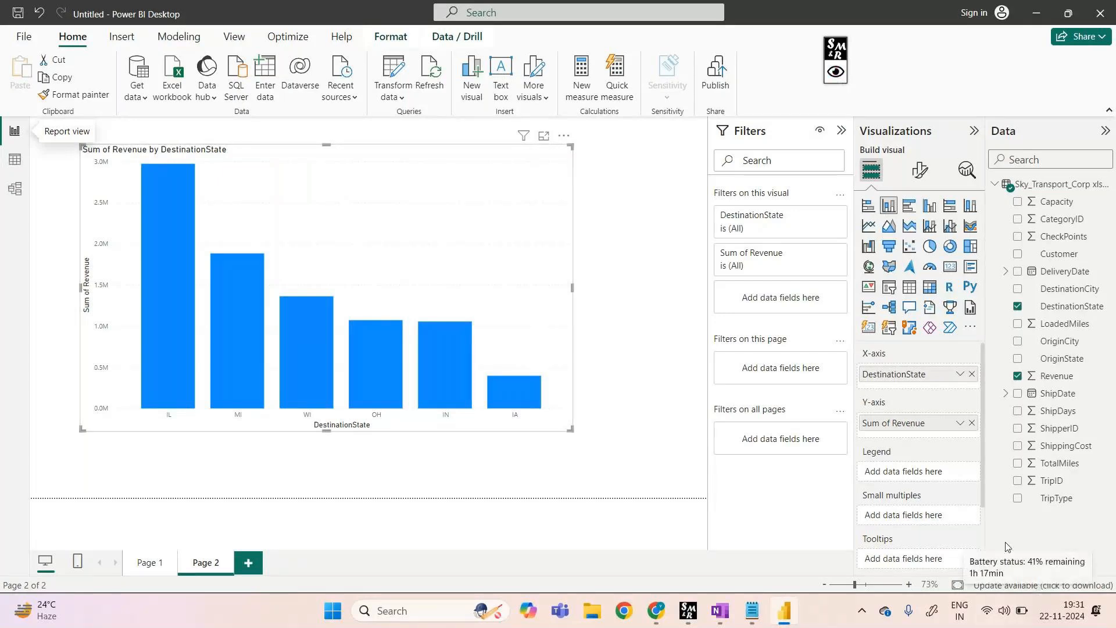
pyautogui.click(840, 79)
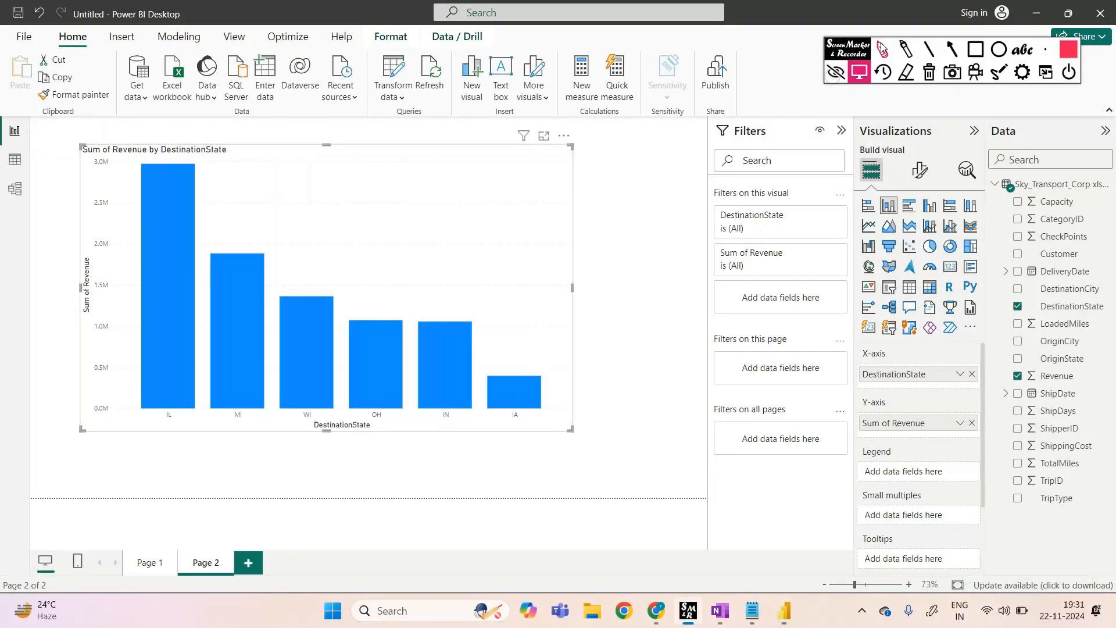
pyautogui.click(883, 49)
pyautogui.moveTo(655, 207); pyautogui.dragTo(688, 207)
pyautogui.click(674, 193)
pyautogui.moveTo(661, 245); pyautogui.dragTo(687, 243)
pyautogui.moveTo(670, 294)
pyautogui.mouseDown()
pyautogui.moveTo(683, 282)
pyautogui.moveTo(705, 295)
pyautogui.moveTo(698, 308)
pyautogui.mouseUp()
pyautogui.moveTo(664, 331); pyautogui.dragTo(663, 347)
pyautogui.moveTo(675, 336)
pyautogui.mouseDown()
pyautogui.moveTo(703, 347)
pyautogui.moveTo(722, 335)
pyautogui.mouseUp()
pyautogui.moveTo(616, 168)
pyautogui.mouseDown()
pyautogui.moveTo(599, 404)
pyautogui.moveTo(741, 383)
pyautogui.moveTo(692, 162)
pyautogui.moveTo(616, 169)
pyautogui.mouseUp()
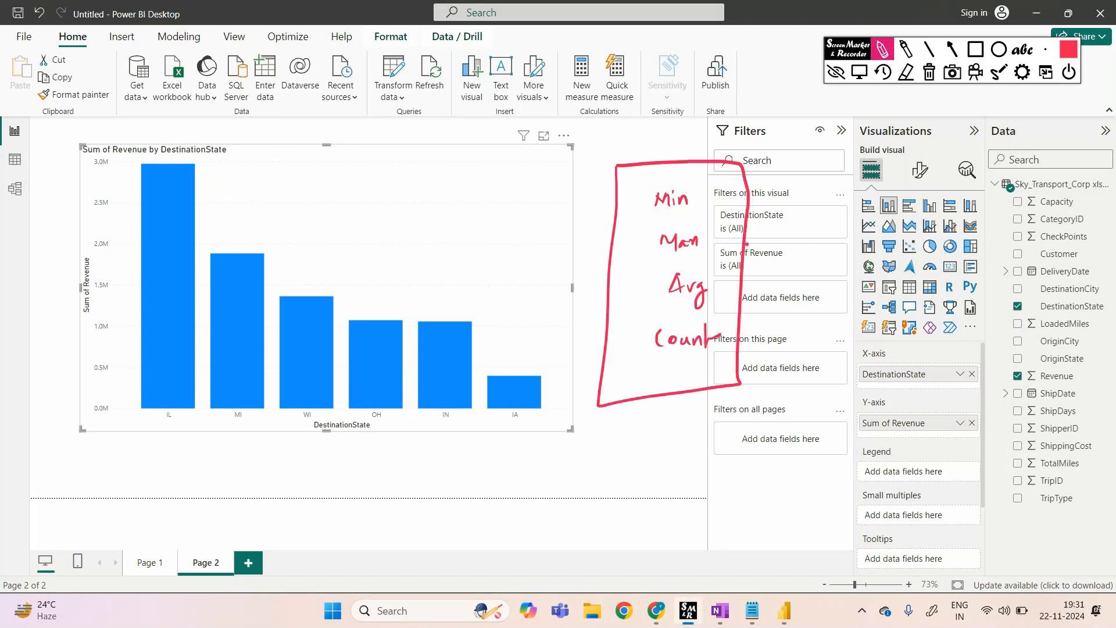
pyautogui.click(929, 72)
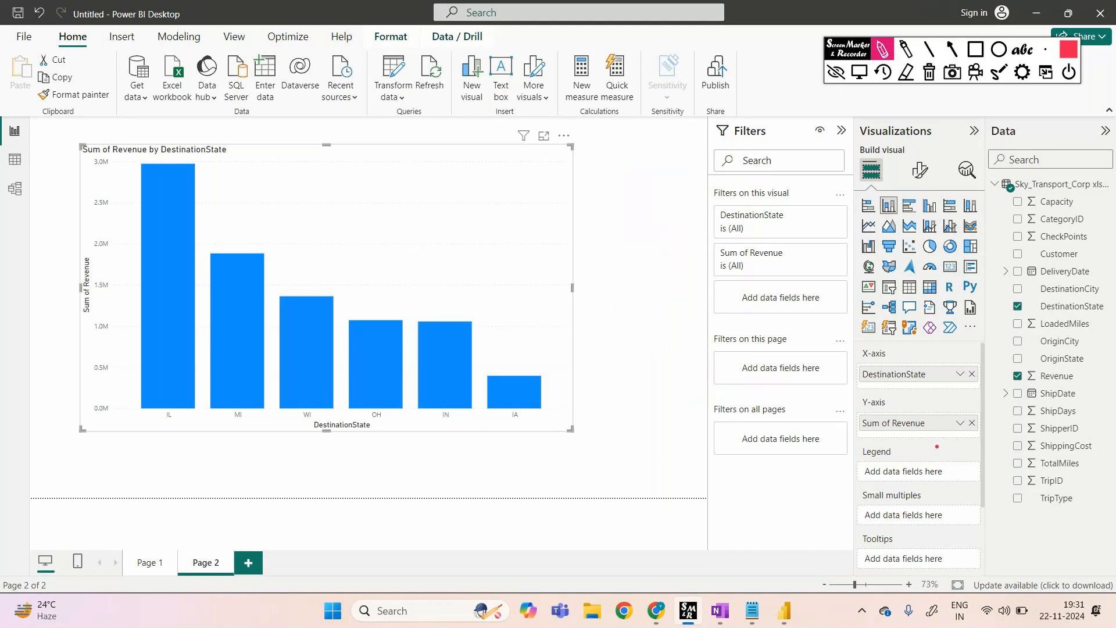
# Draw a box around the dropdown arrow of the Y-axis Sum of Revenue field, add arrows from it, and hide the annotations
pyautogui.moveTo(951, 419)
pyautogui.mouseDown()
pyautogui.moveTo(949, 437)
pyautogui.moveTo(967, 414)
pyautogui.moveTo(951, 440)
pyautogui.mouseUp()
pyautogui.moveTo(951, 428)
pyautogui.mouseDown()
pyautogui.moveTo(750, 440)
pyautogui.moveTo(756, 466)
pyautogui.mouseUp()
pyautogui.moveTo(960, 441); pyautogui.dragTo(966, 461)
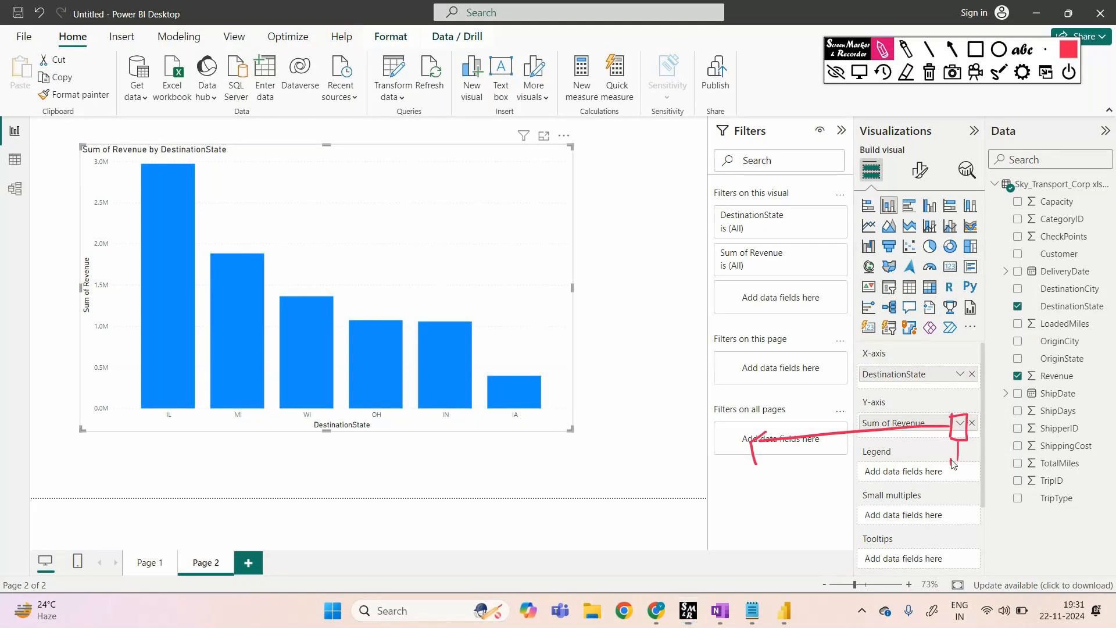
pyautogui.click(837, 67)
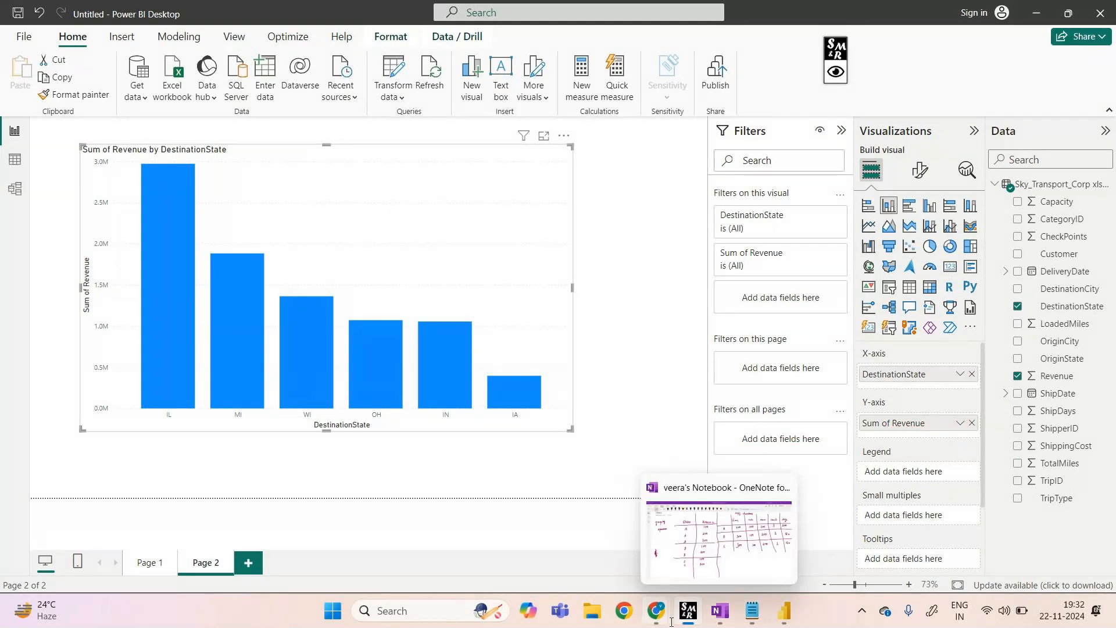
# Mute and unmute the microphone in the GoTo Meeting window, and return to Power BI Desktop
pyautogui.moveTo(671, 621)
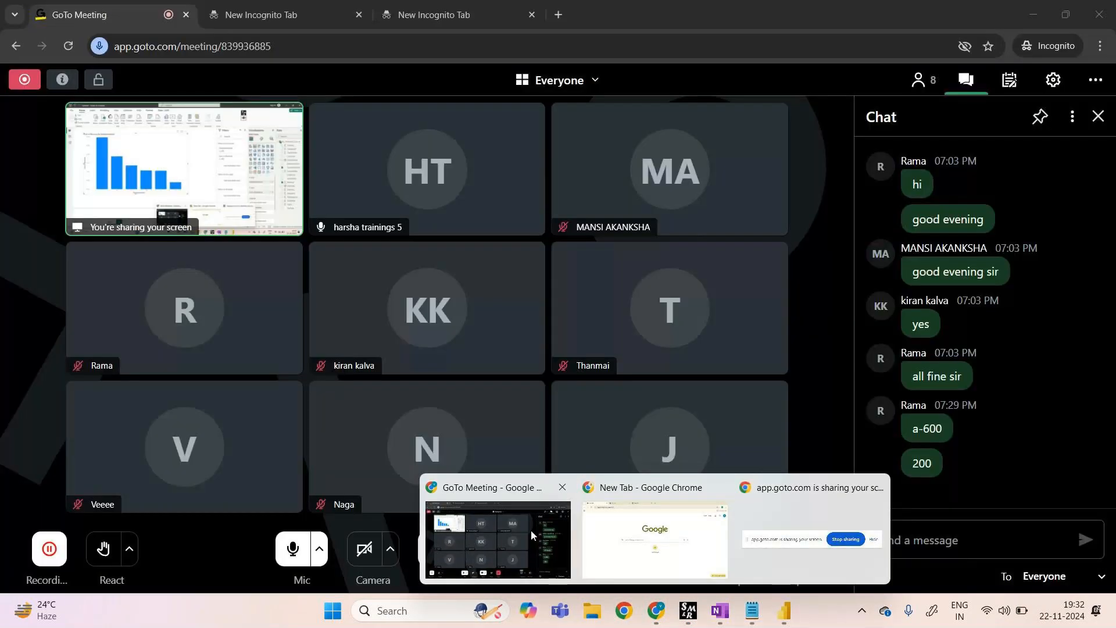
pyautogui.click(531, 529)
pyautogui.click(303, 542)
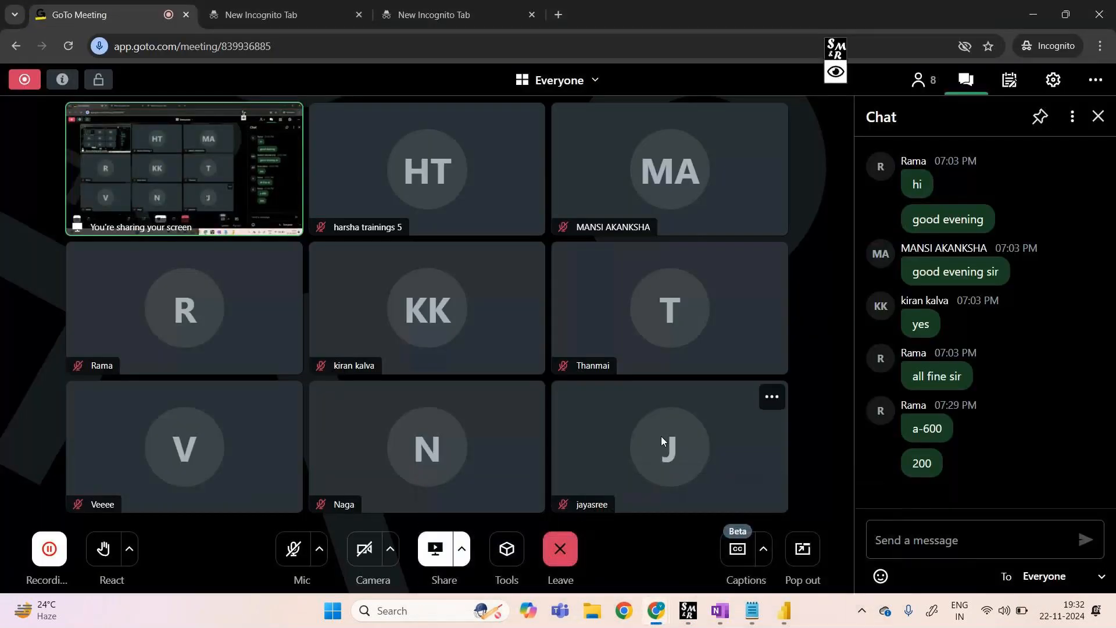
pyautogui.click(290, 561)
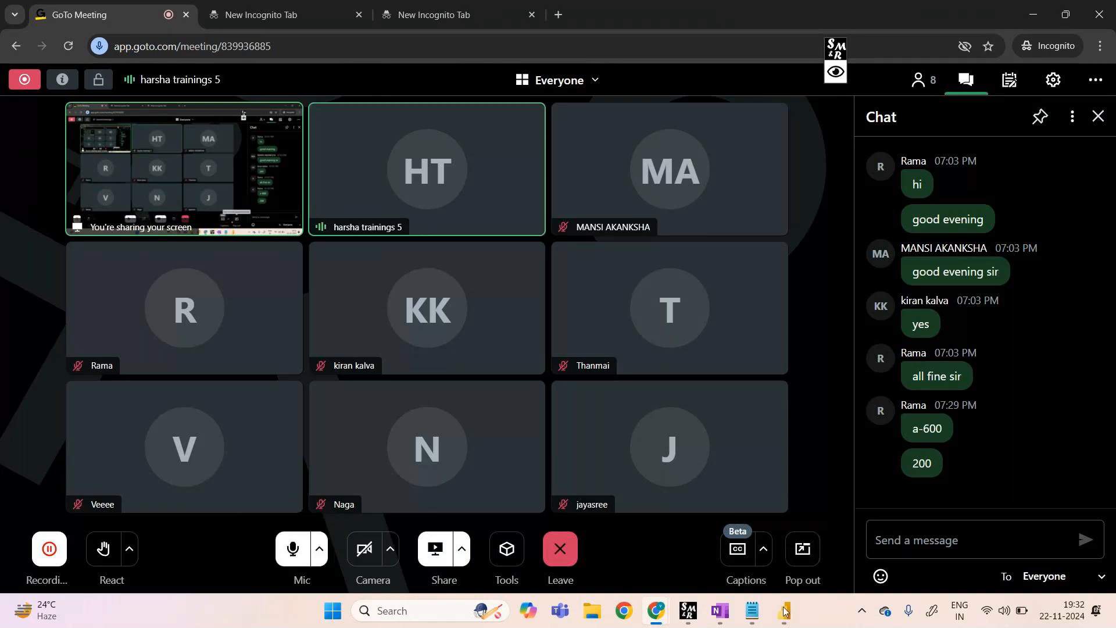
pyautogui.moveTo(784, 614)
pyautogui.click(779, 537)
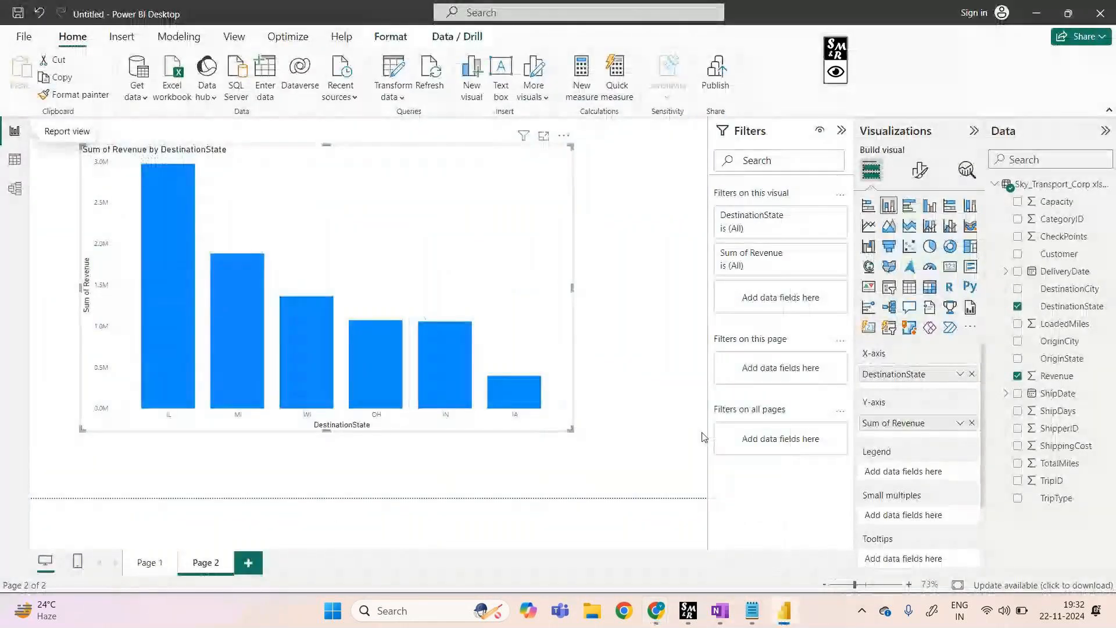
# Box the dropdown arrow of the Y-axis Sum of Revenue field, label its symbol "Icon" in handwriting, and hide the annotations
pyautogui.moveTo(884, 47)
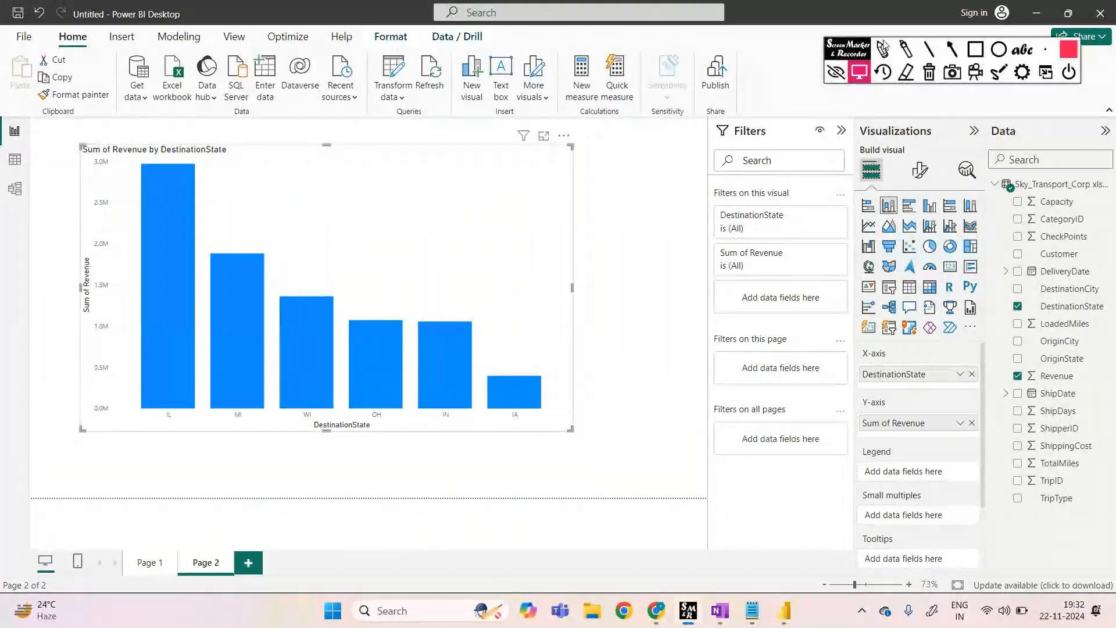
pyautogui.click(884, 48)
pyautogui.moveTo(952, 414)
pyautogui.mouseDown()
pyautogui.moveTo(950, 433)
pyautogui.moveTo(965, 433)
pyautogui.moveTo(967, 413)
pyautogui.mouseUp()
pyautogui.moveTo(952, 451)
pyautogui.mouseDown()
pyautogui.moveTo(960, 466)
pyautogui.moveTo(968, 450)
pyautogui.mouseUp()
pyautogui.moveTo(977, 459)
pyautogui.mouseDown()
pyautogui.moveTo(982, 469)
pyautogui.moveTo(1024, 466)
pyautogui.mouseUp()
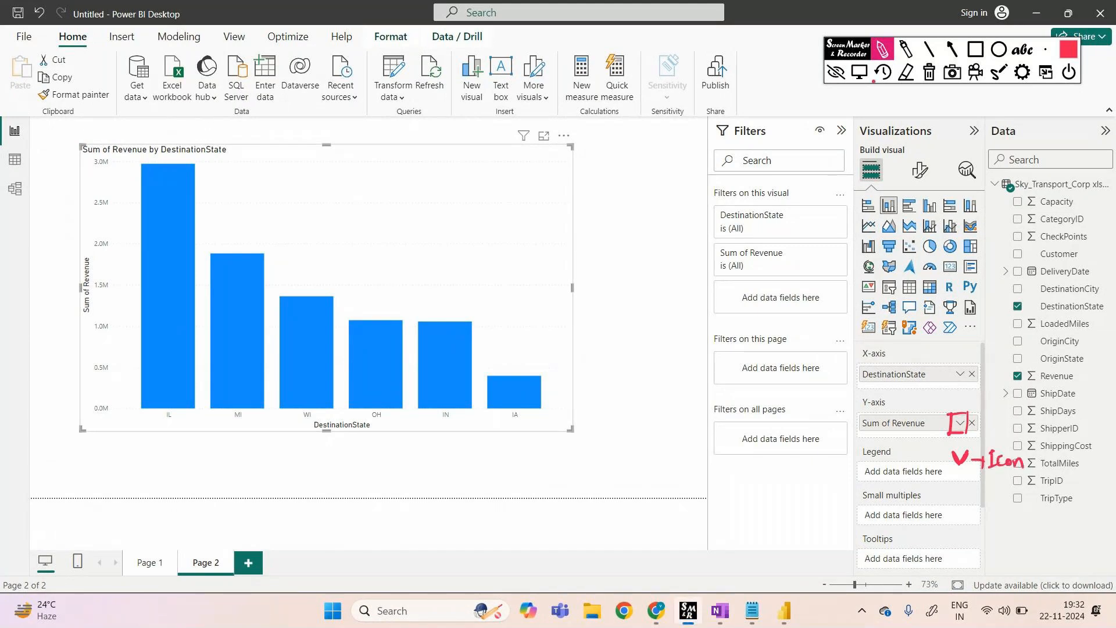
pyautogui.click(836, 72)
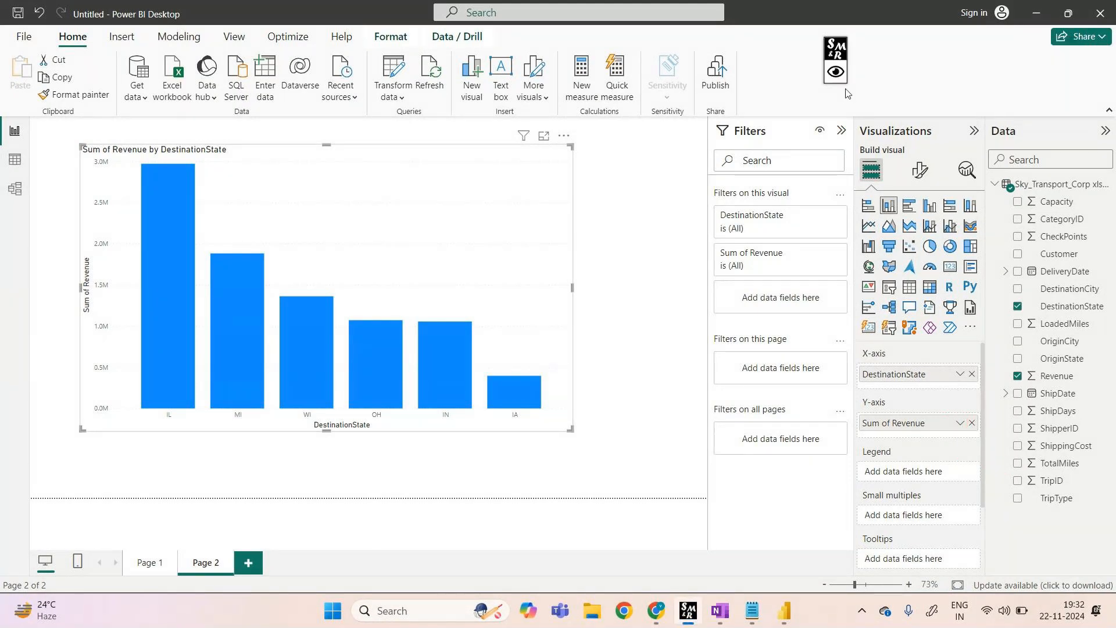
# Change the aggregation of the Y-axis Revenue field to Minimum
pyautogui.click(959, 423)
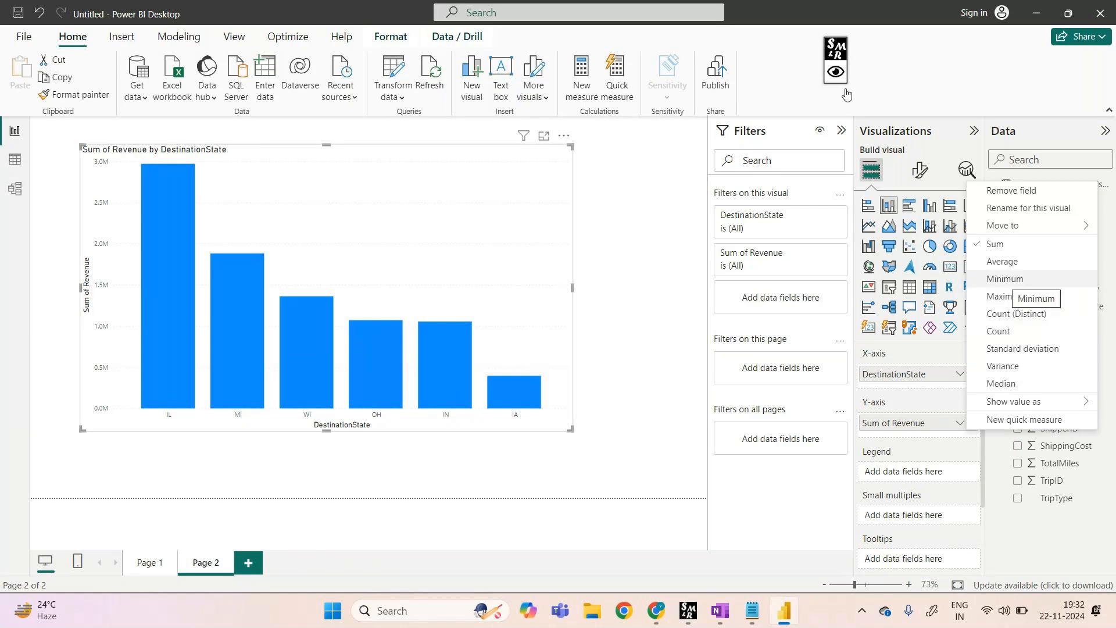
pyautogui.click(1004, 279)
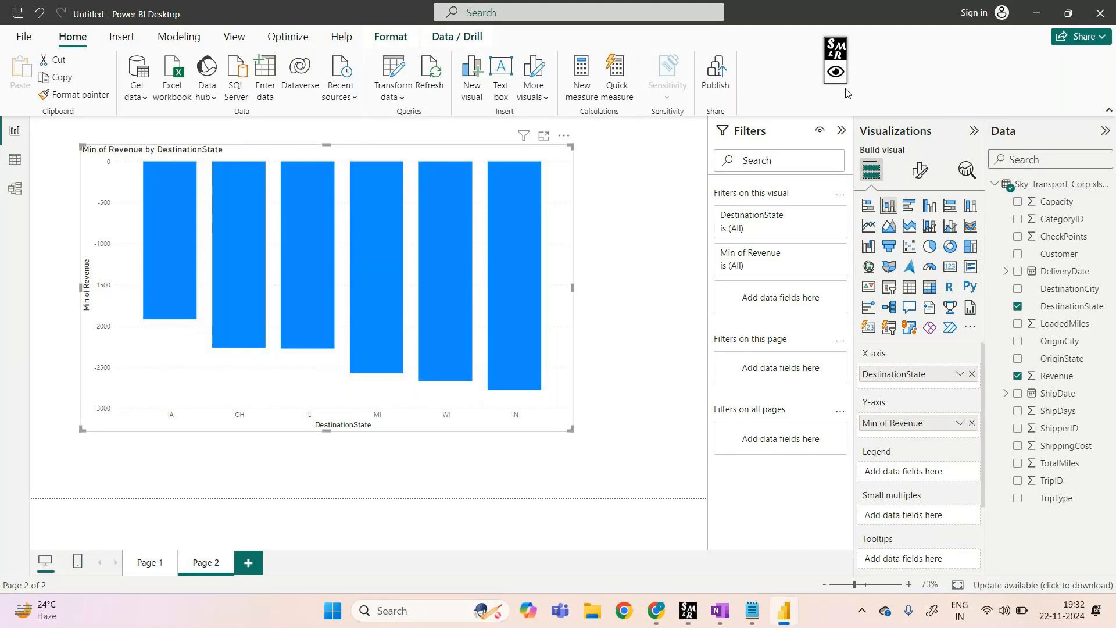
pyautogui.moveTo(179, 293)
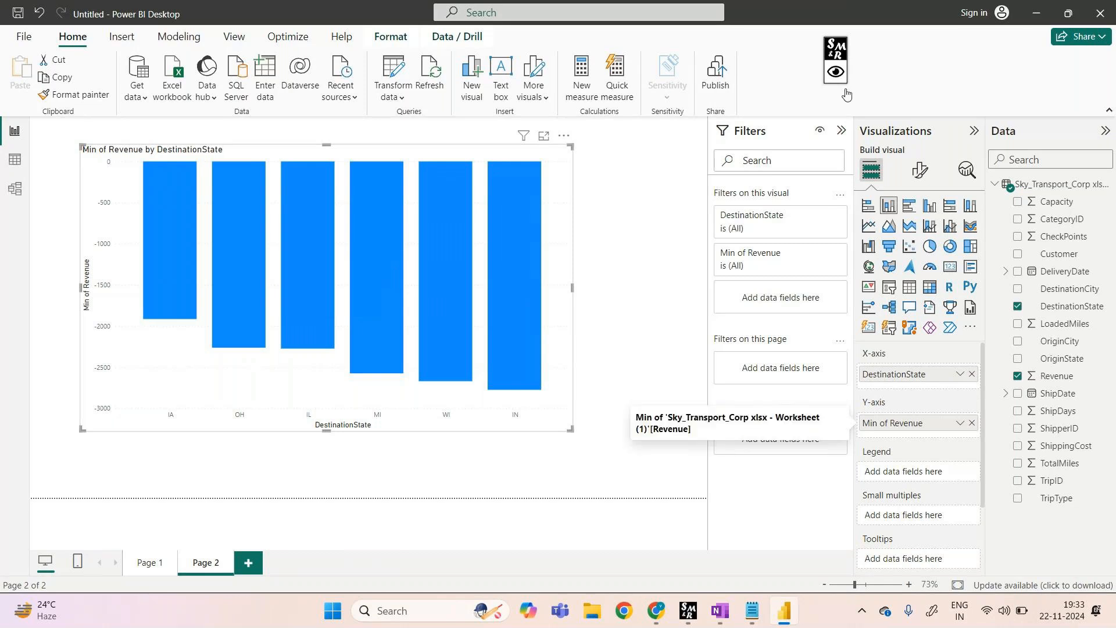
# Change the aggregation of the Y-axis Revenue field to Maximum and inspect the values of individual state bars
pyautogui.click(960, 423)
pyautogui.click(1012, 297)
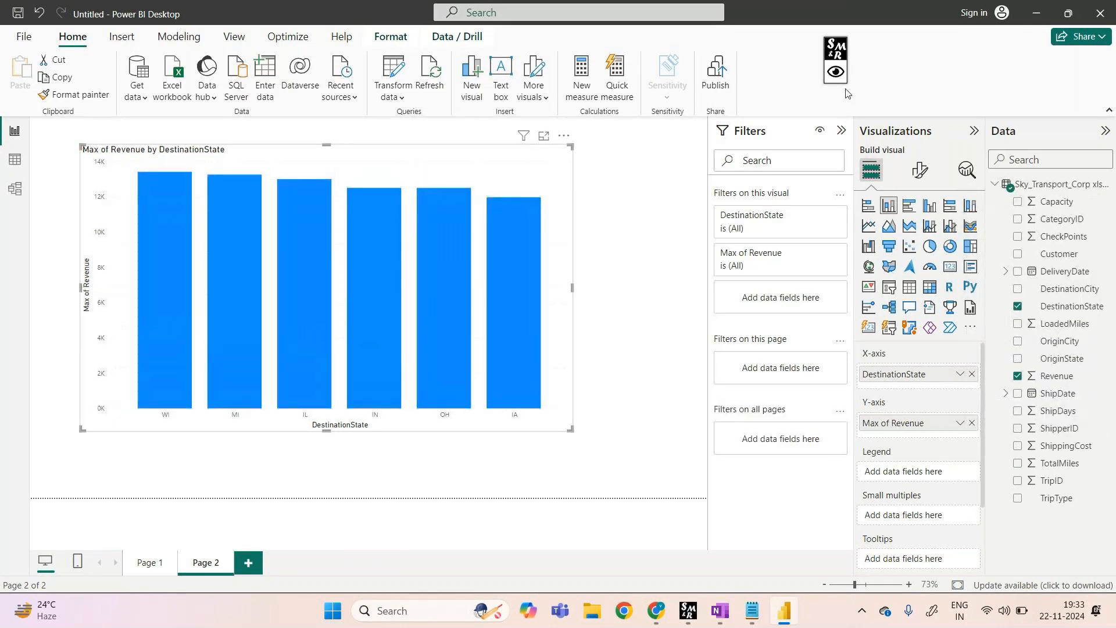
pyautogui.moveTo(172, 224)
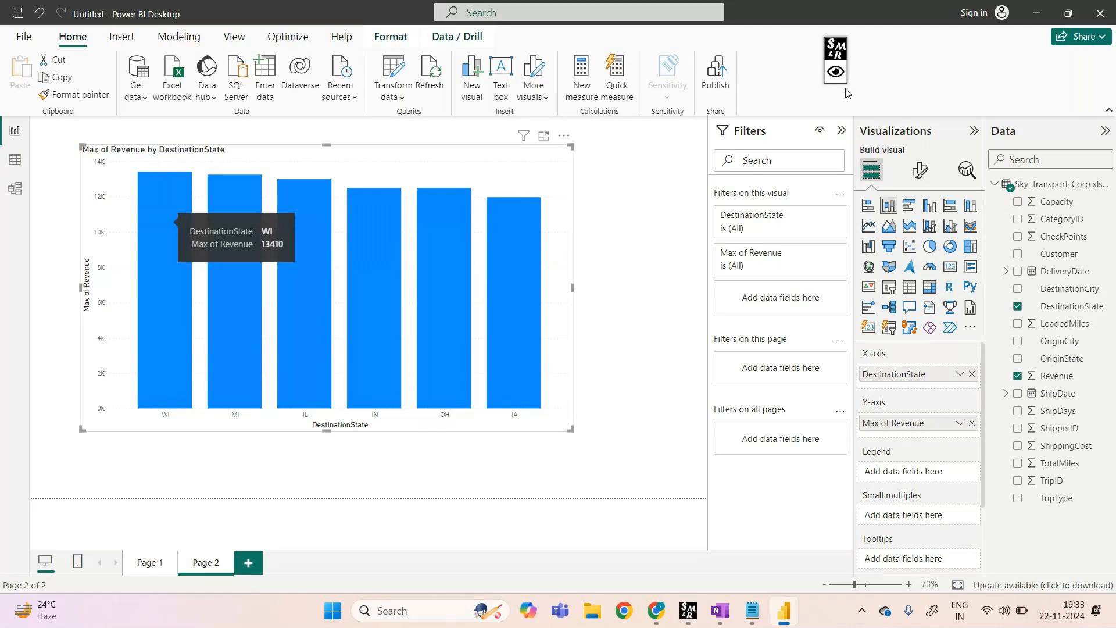
pyautogui.moveTo(239, 216)
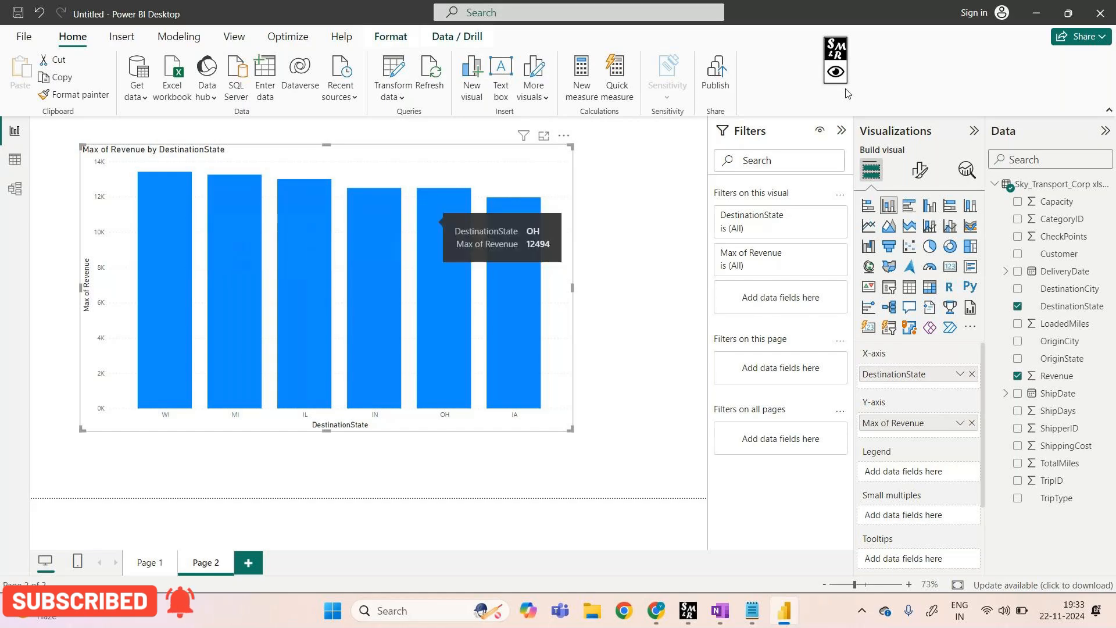
pyautogui.moveTo(513, 274)
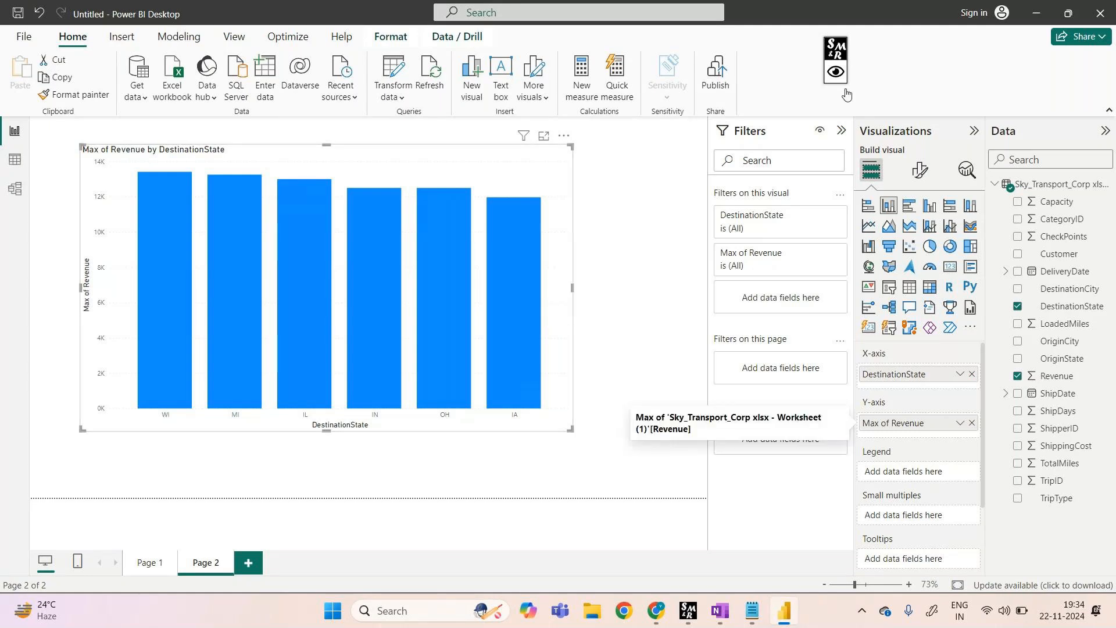
# Change the aggregation of the Y-axis Revenue field to Count and inspect the IL bar's value
pyautogui.click(960, 423)
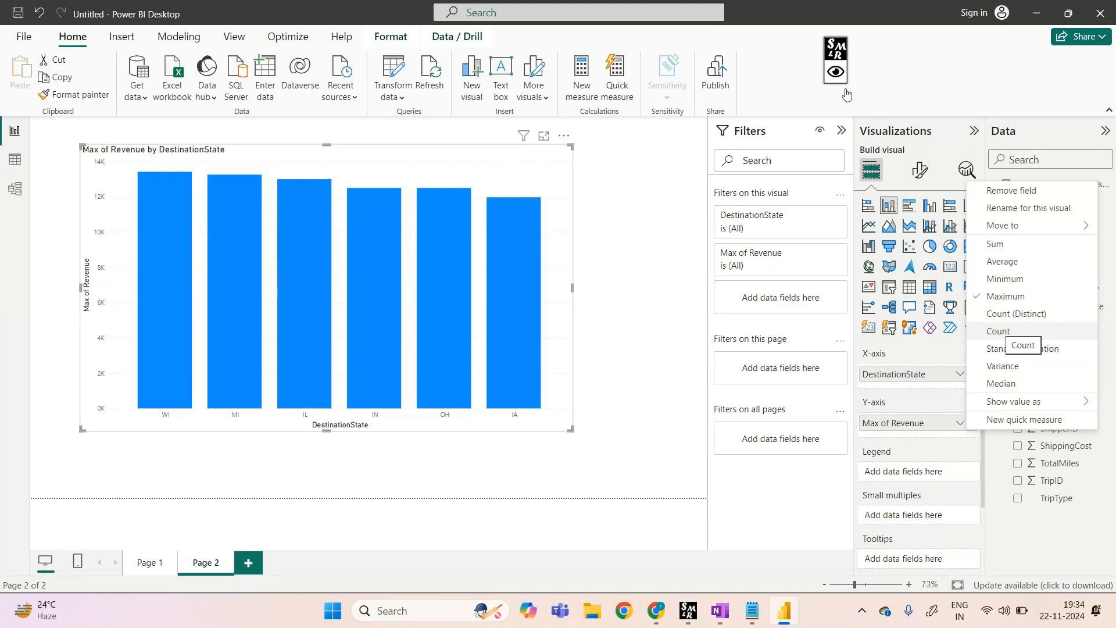
pyautogui.click(998, 331)
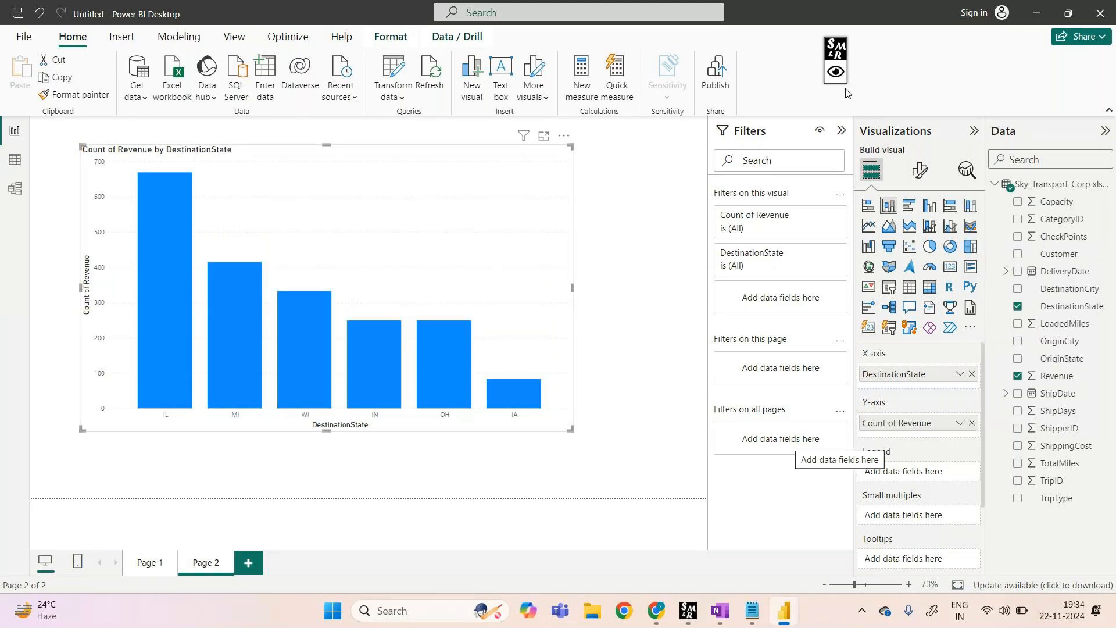
pyautogui.moveTo(176, 303)
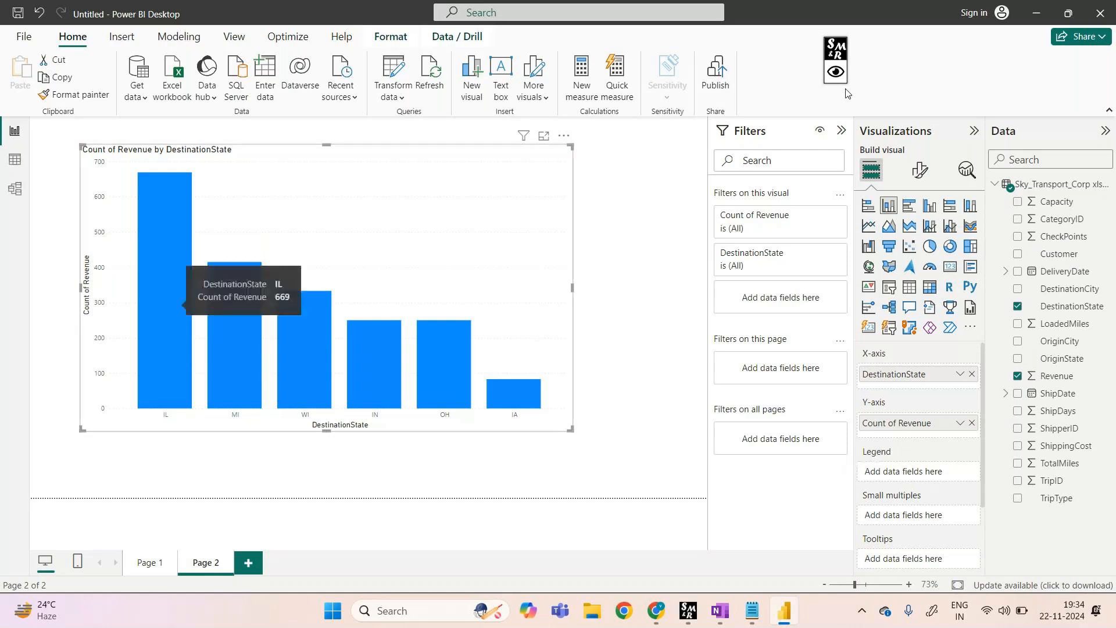
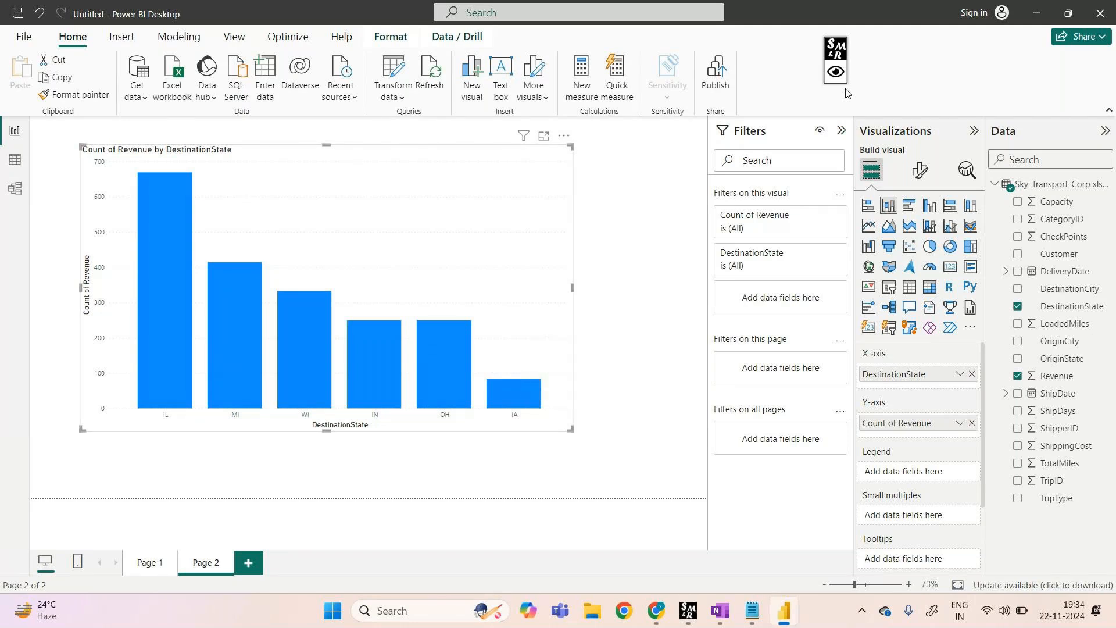
# Change the aggregation of the Y-axis Revenue field to Average
pyautogui.click(960, 424)
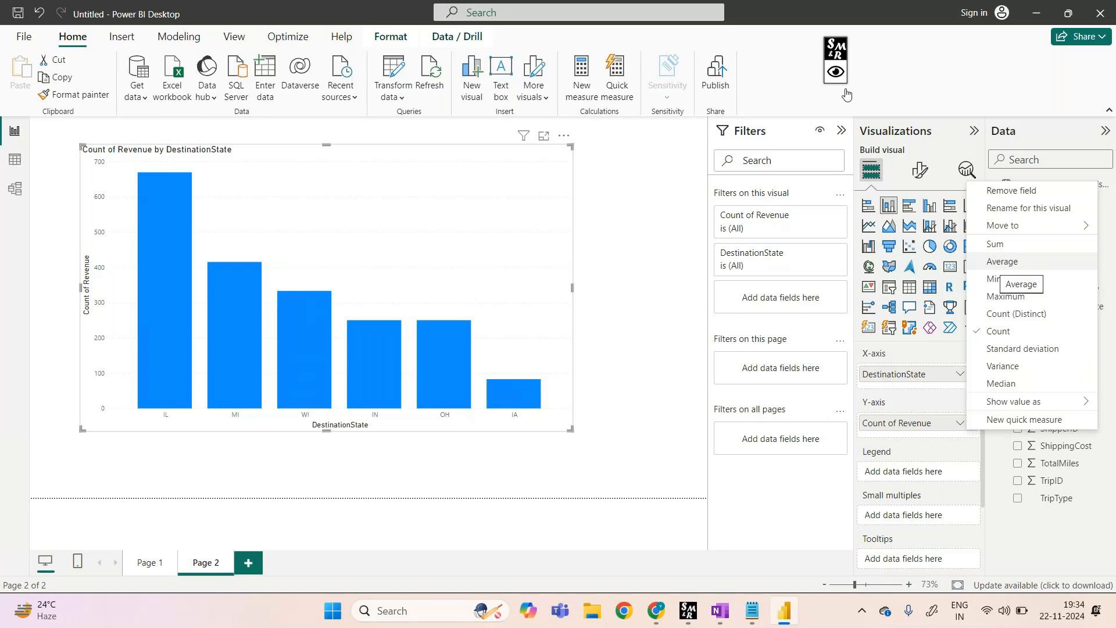
pyautogui.click(1003, 261)
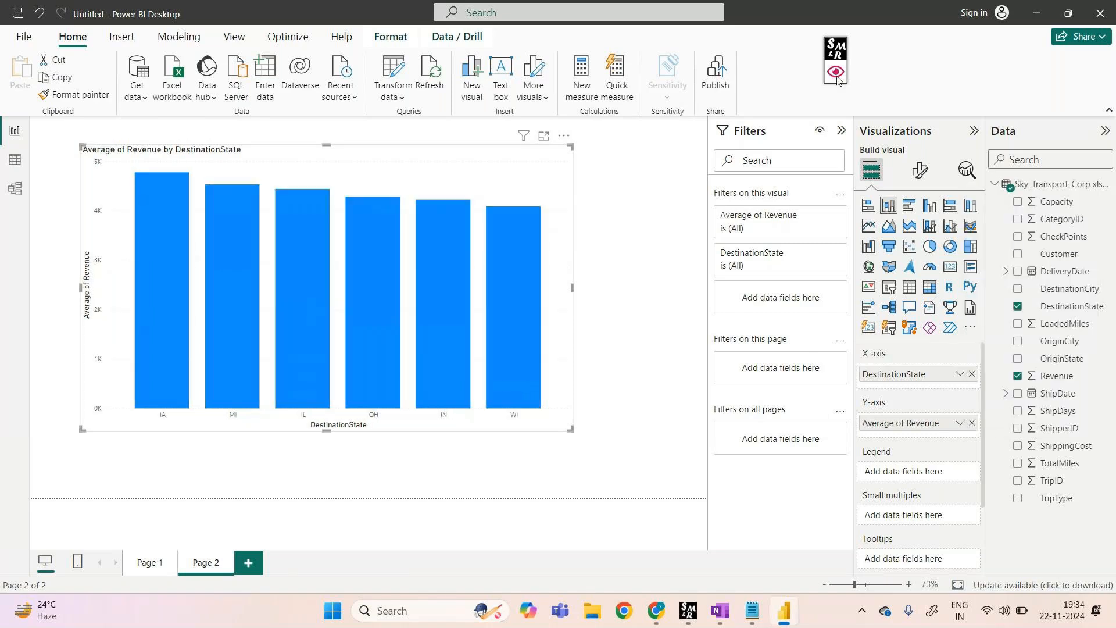
# Handwrite the formula Avg = Sum of observations over Total No. of observations beside the chart with the screen marker pen
pyautogui.click(836, 72)
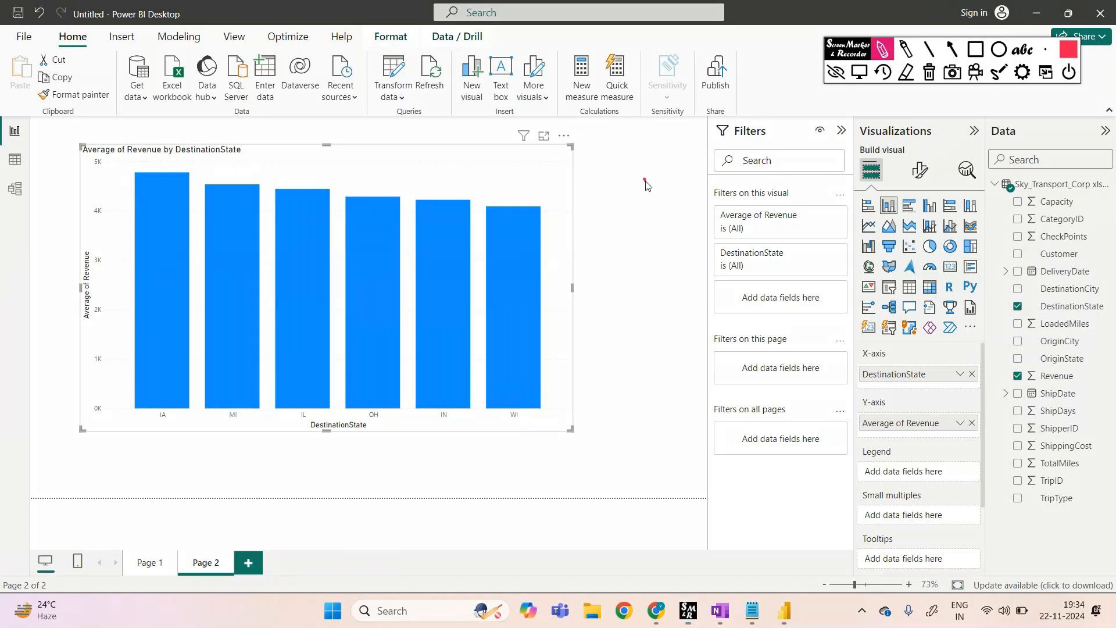
pyautogui.moveTo(647, 181)
pyautogui.mouseDown()
pyautogui.moveTo(633, 198)
pyautogui.moveTo(816, 192)
pyautogui.moveTo(820, 210)
pyautogui.mouseUp()
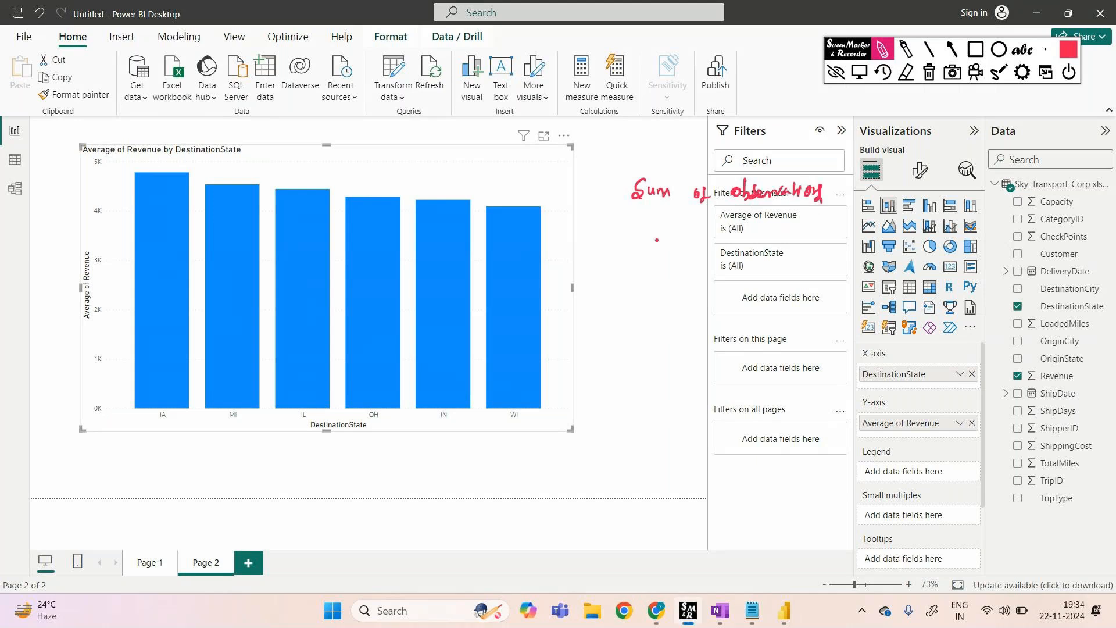
pyautogui.moveTo(613, 218); pyautogui.dragTo(830, 203)
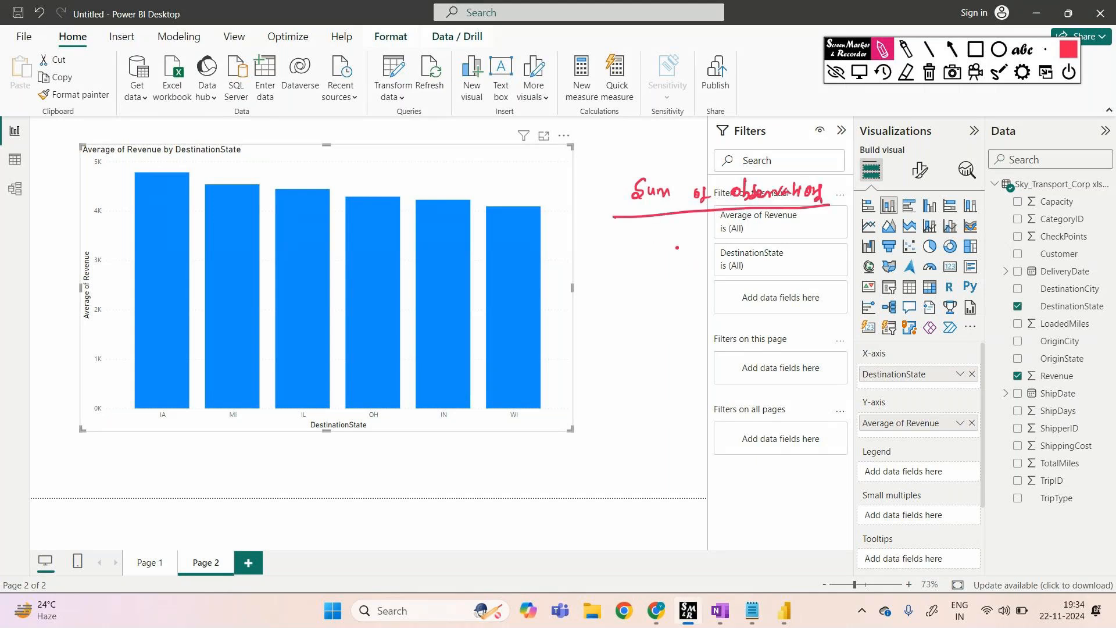
pyautogui.moveTo(652, 237)
pyautogui.mouseDown()
pyautogui.moveTo(689, 251)
pyautogui.moveTo(853, 245)
pyautogui.mouseUp()
pyautogui.moveTo(614, 115); pyautogui.dragTo(655, 134)
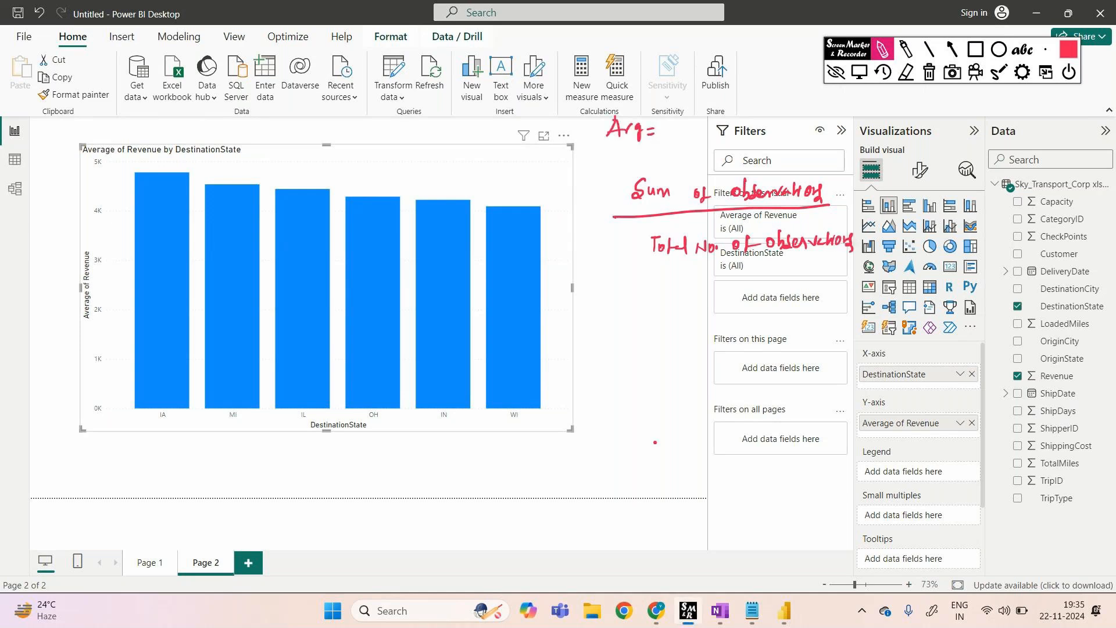
# Handwrite the worked example (20+30+20)/3 = 70/3 below the average formula
pyautogui.moveTo(644, 434)
pyautogui.mouseDown()
pyautogui.moveTo(654, 445)
pyautogui.moveTo(732, 435)
pyautogui.moveTo(726, 444)
pyautogui.mouseUp()
pyautogui.moveTo(734, 436); pyautogui.dragTo(742, 438)
pyautogui.moveTo(643, 470)
pyautogui.mouseDown()
pyautogui.moveTo(720, 459)
pyautogui.moveTo(679, 491)
pyautogui.mouseUp()
pyautogui.moveTo(759, 451); pyautogui.dragTo(766, 448)
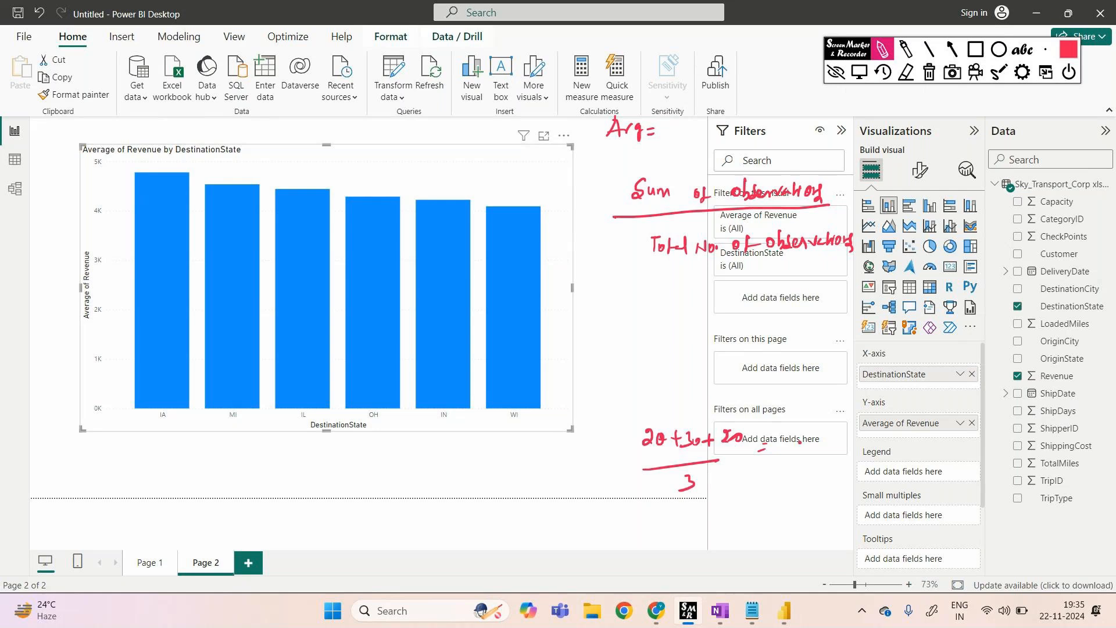
pyautogui.moveTo(788, 435)
pyautogui.mouseDown()
pyautogui.moveTo(792, 449)
pyautogui.moveTo(808, 444)
pyautogui.mouseUp()
pyautogui.moveTo(789, 452)
pyautogui.mouseDown()
pyautogui.moveTo(822, 448)
pyautogui.moveTo(782, 485)
pyautogui.mouseUp()
# Correct the handwritten example by overwriting 30 with 40, the divisor 3 with 4, and the resulting fraction with 80/4
pyautogui.moveTo(687, 476)
pyautogui.mouseDown()
pyautogui.moveTo(705, 489)
pyautogui.moveTo(699, 511)
pyautogui.mouseUp()
pyautogui.moveTo(681, 431); pyautogui.dragTo(693, 457)
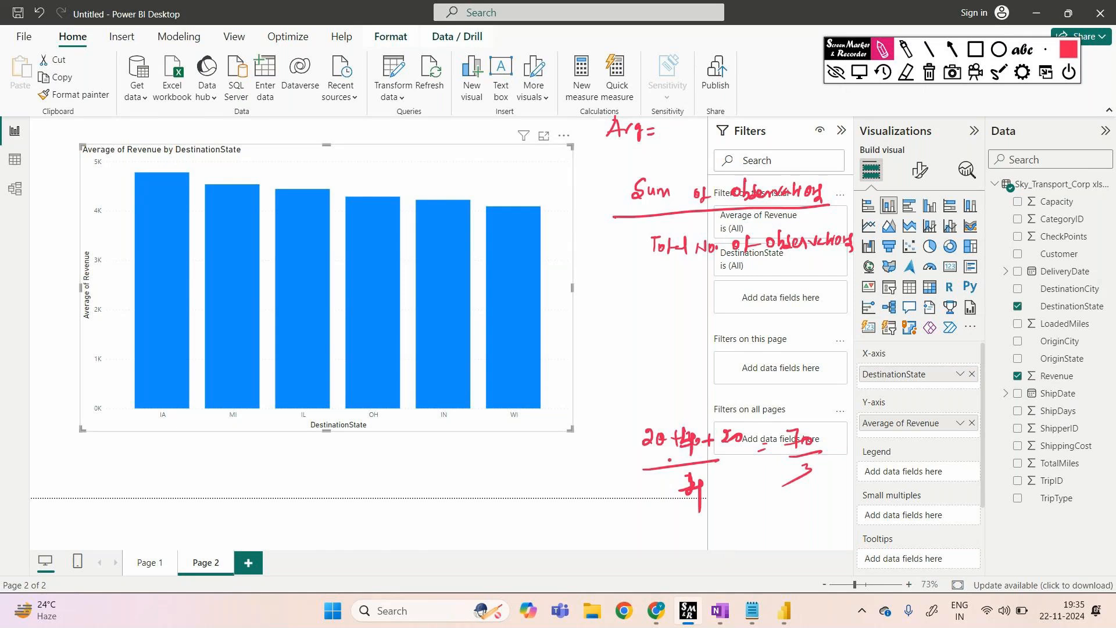
pyautogui.moveTo(798, 431)
pyautogui.mouseDown()
pyautogui.moveTo(795, 444)
pyautogui.moveTo(799, 432)
pyautogui.mouseUp()
pyautogui.moveTo(804, 463)
pyautogui.mouseDown()
pyautogui.moveTo(817, 492)
pyautogui.moveTo(790, 441)
pyautogui.mouseUp()
# Strike through the 80/4 fraction, write the answer 20 above it, and draw a box around the answer
pyautogui.moveTo(781, 497); pyautogui.dragTo(804, 478)
pyautogui.moveTo(774, 405)
pyautogui.mouseDown()
pyautogui.moveTo(788, 418)
pyautogui.moveTo(799, 408)
pyautogui.mouseUp()
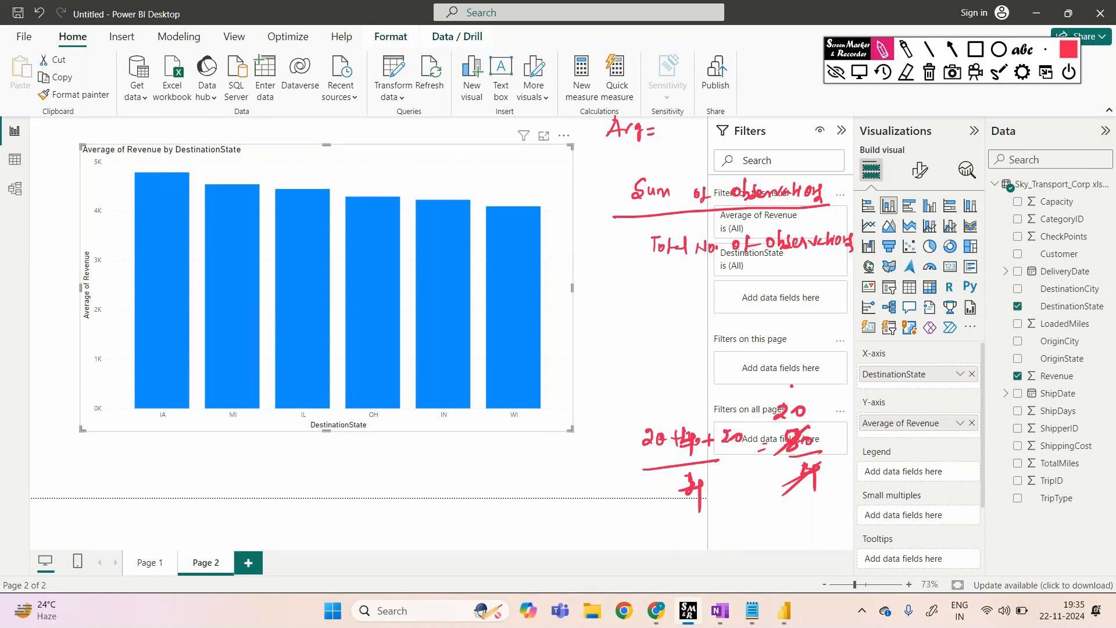
pyautogui.moveTo(765, 433); pyautogui.dragTo(815, 420)
pyautogui.moveTo(770, 385); pyautogui.dragTo(815, 431)
pyautogui.moveTo(754, 385); pyautogui.dragTo(751, 436)
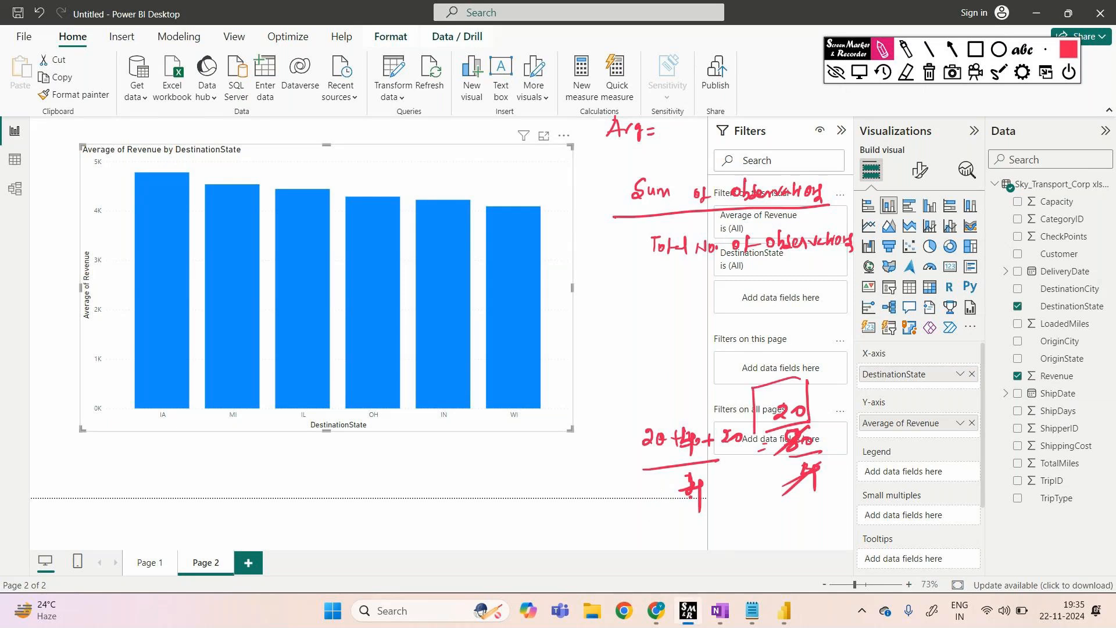
# Erase all the handwritten average notes from the screen with the screen marker
pyautogui.moveTo(789, 384)
pyautogui.mouseDown()
pyautogui.moveTo(819, 378)
pyautogui.moveTo(812, 402)
pyautogui.mouseUp()
pyautogui.click(728, 484)
pyautogui.click(929, 72)
# Box the IA axis label, jot sample marks up the IA column, and draw an arrow down from the box
pyautogui.moveTo(151, 430)
pyautogui.mouseDown()
pyautogui.moveTo(178, 425)
pyautogui.moveTo(149, 435)
pyautogui.mouseUp()
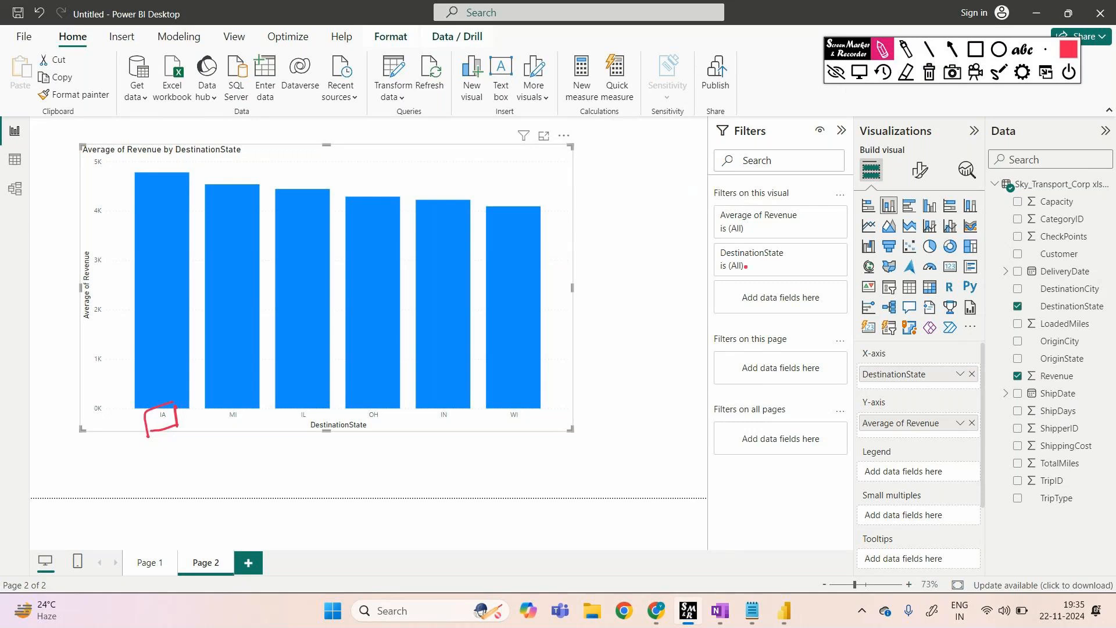
pyautogui.moveTo(152, 370); pyautogui.dragTo(154, 317)
pyautogui.moveTo(151, 303); pyautogui.dragTo(163, 279)
pyautogui.moveTo(169, 430); pyautogui.dragTo(171, 461)
# Handwrite a sum of three sample revenues divided by 3 below the chart, and hide the screen marker
pyautogui.moveTo(244, 451)
pyautogui.mouseDown()
pyautogui.moveTo(242, 466)
pyautogui.moveTo(290, 459)
pyautogui.mouseUp()
pyautogui.moveTo(285, 452); pyautogui.dragTo(285, 465)
pyautogui.moveTo(297, 454)
pyautogui.mouseDown()
pyautogui.moveTo(299, 468)
pyautogui.moveTo(351, 459)
pyautogui.mouseUp()
pyautogui.moveTo(345, 451); pyautogui.dragTo(346, 465)
pyautogui.moveTo(366, 447)
pyautogui.mouseDown()
pyautogui.moveTo(365, 466)
pyautogui.moveTo(401, 459)
pyautogui.mouseUp()
pyautogui.moveTo(229, 495); pyautogui.dragTo(528, 458)
pyautogui.moveTo(385, 503); pyautogui.dragTo(367, 531)
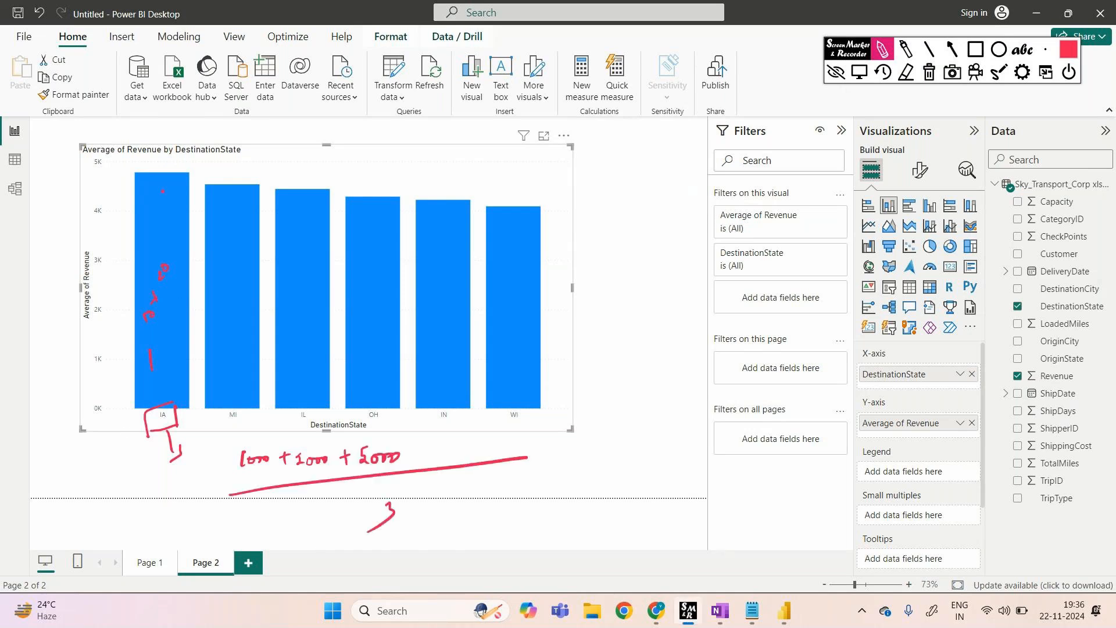
pyautogui.click(835, 73)
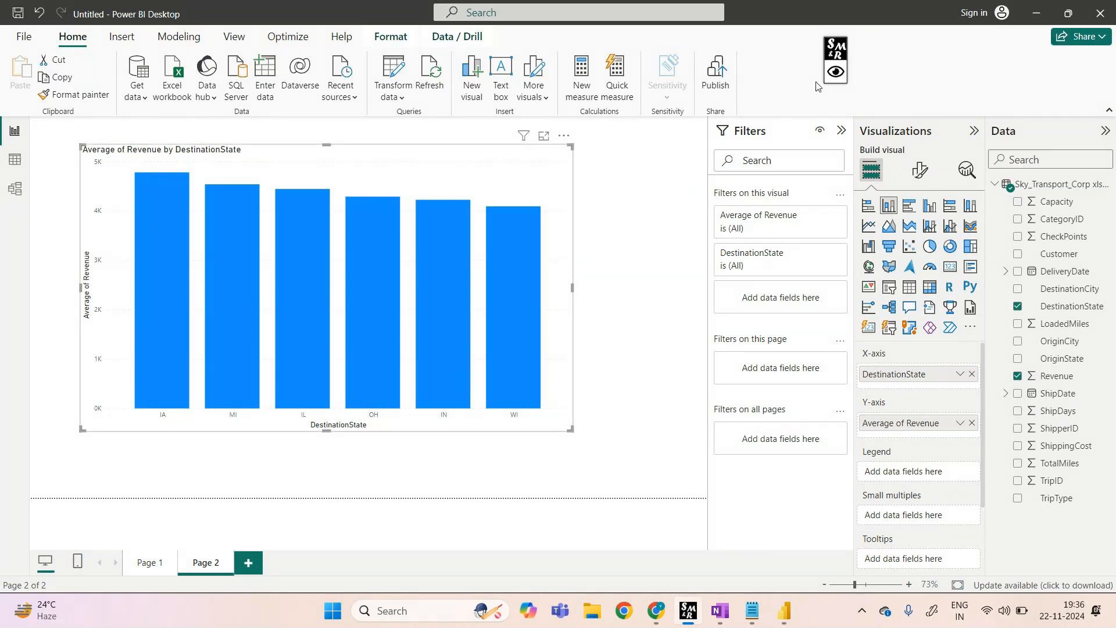
pyautogui.moveTo(168, 250)
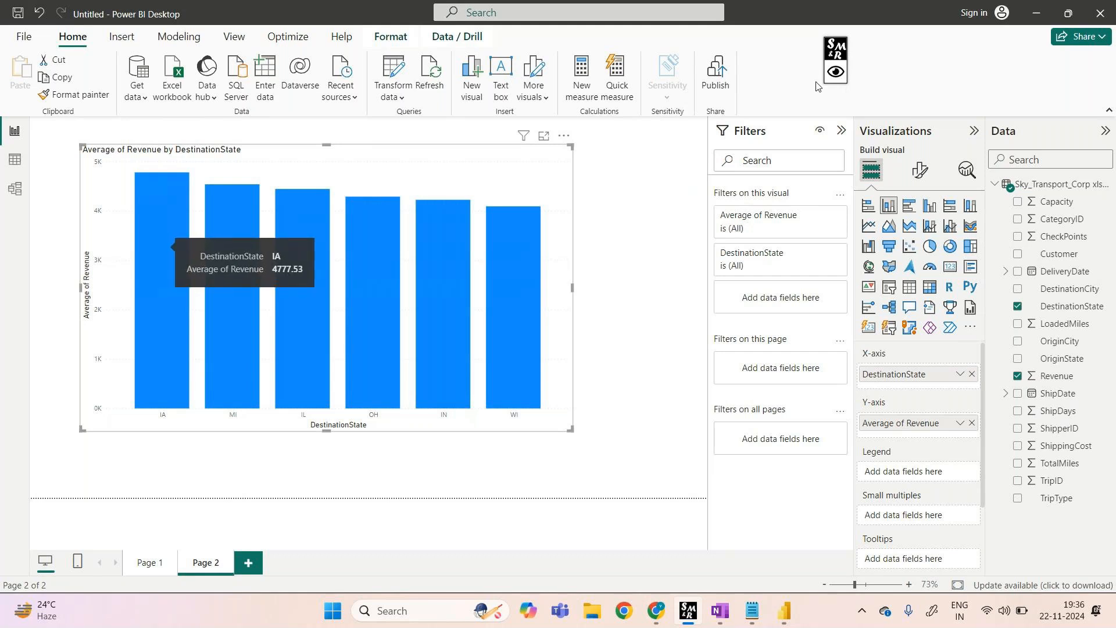
# Switch to the GoTo Meeting window, mute the microphone for the participants' replies, and unmute it again
pyautogui.moveTo(671, 610)
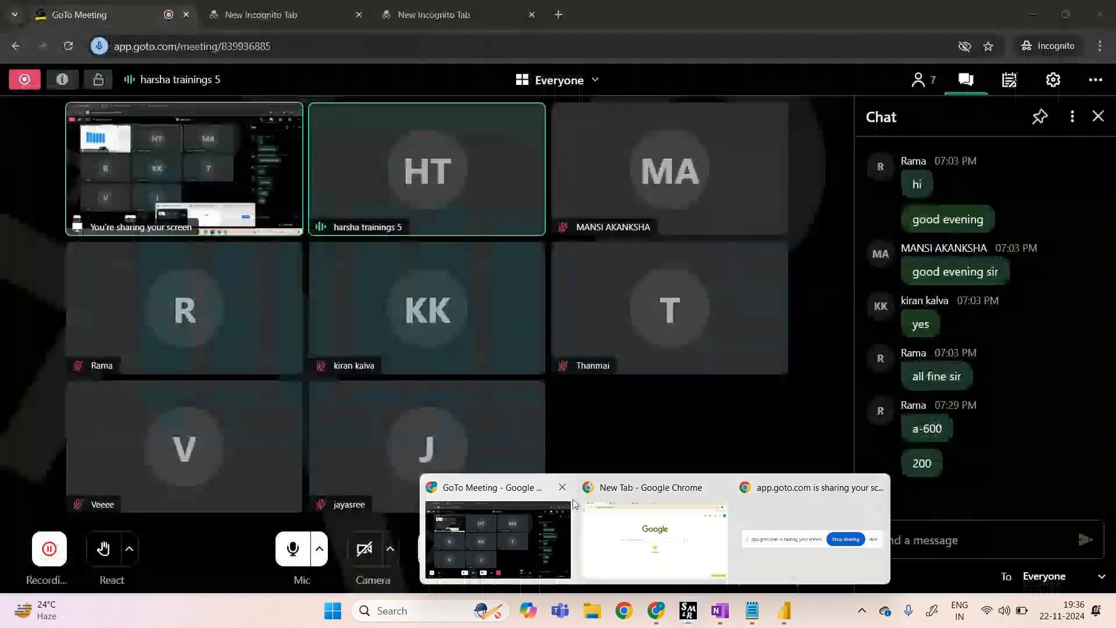
pyautogui.click(553, 523)
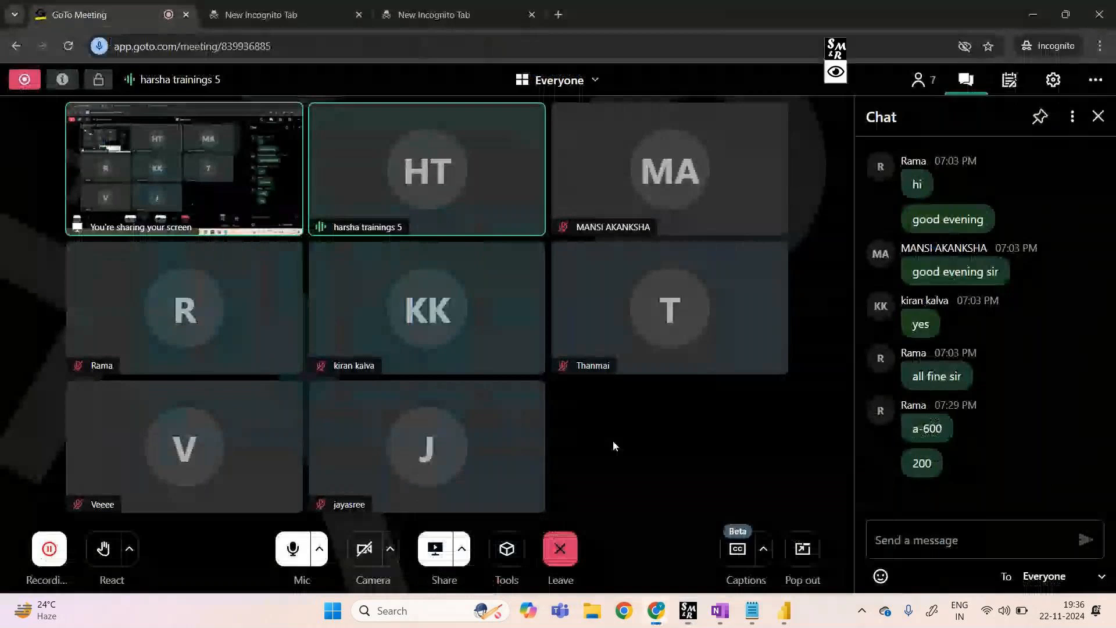
pyautogui.click(288, 552)
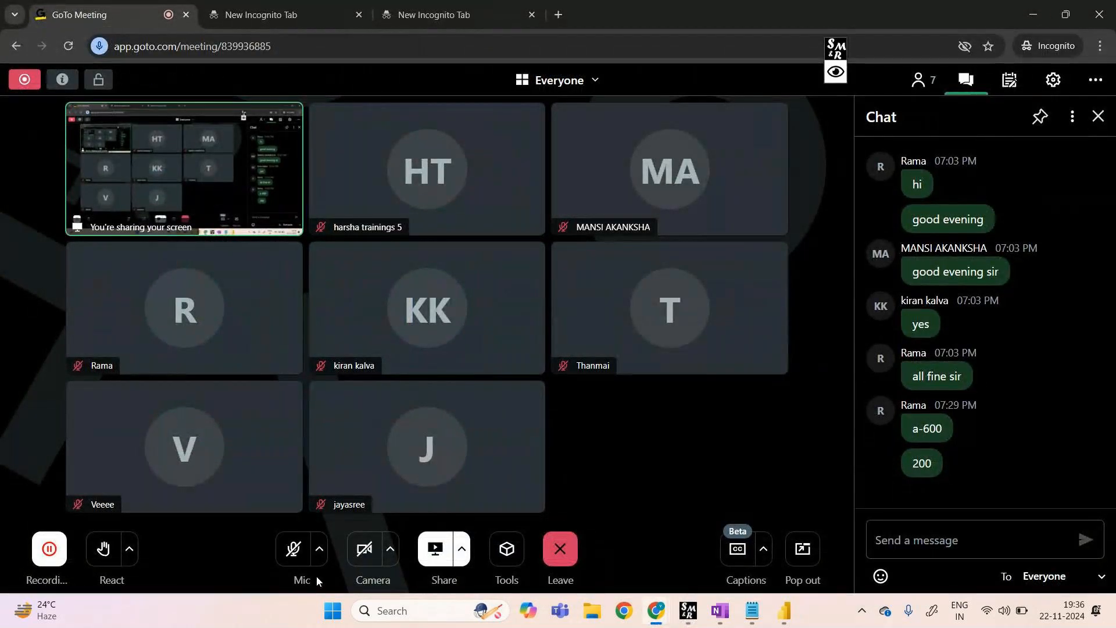
pyautogui.click(293, 552)
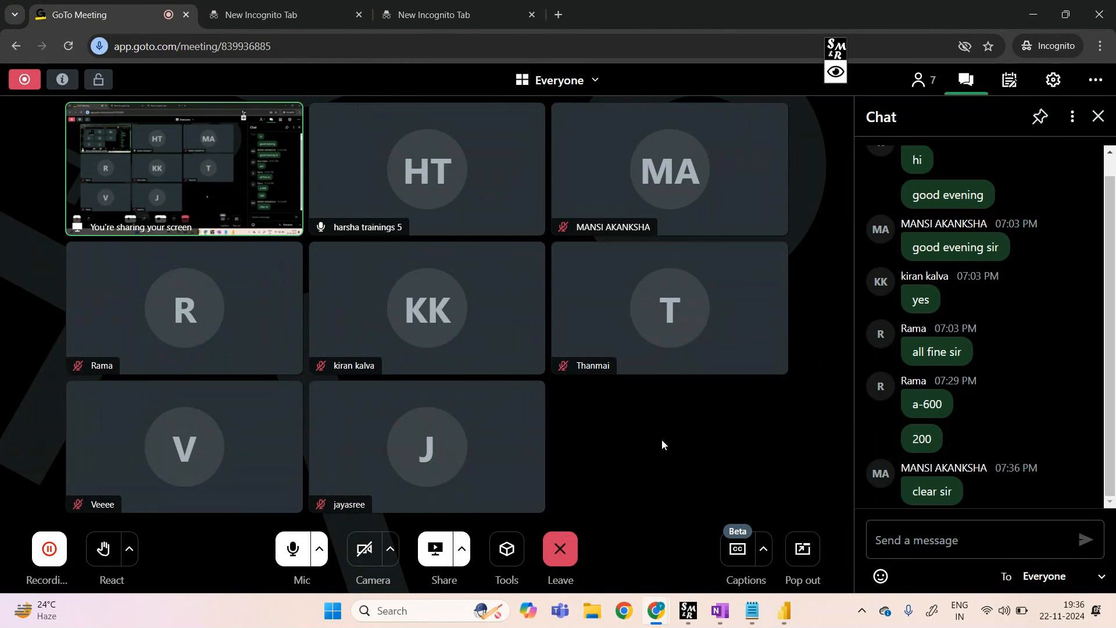
# Handwrite the note Any Queries above the meeting tiles with the screen marker, frame it, and add an arrow beside it
pyautogui.click(834, 75)
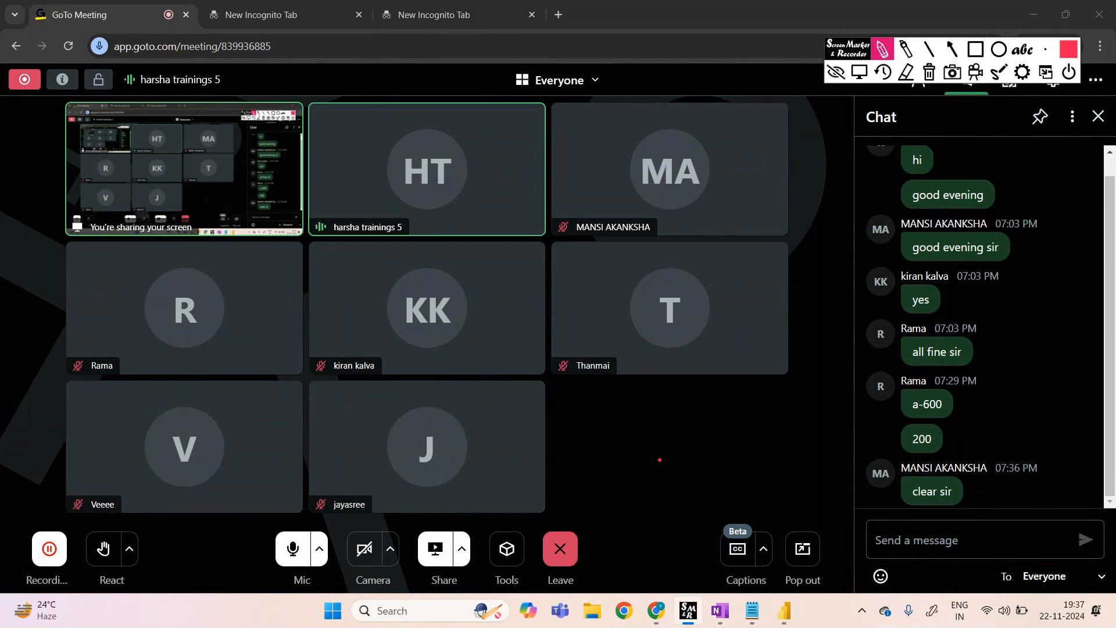
pyautogui.moveTo(583, 158)
pyautogui.mouseDown()
pyautogui.moveTo(571, 180)
pyautogui.moveTo(594, 176)
pyautogui.moveTo(592, 198)
pyautogui.mouseUp()
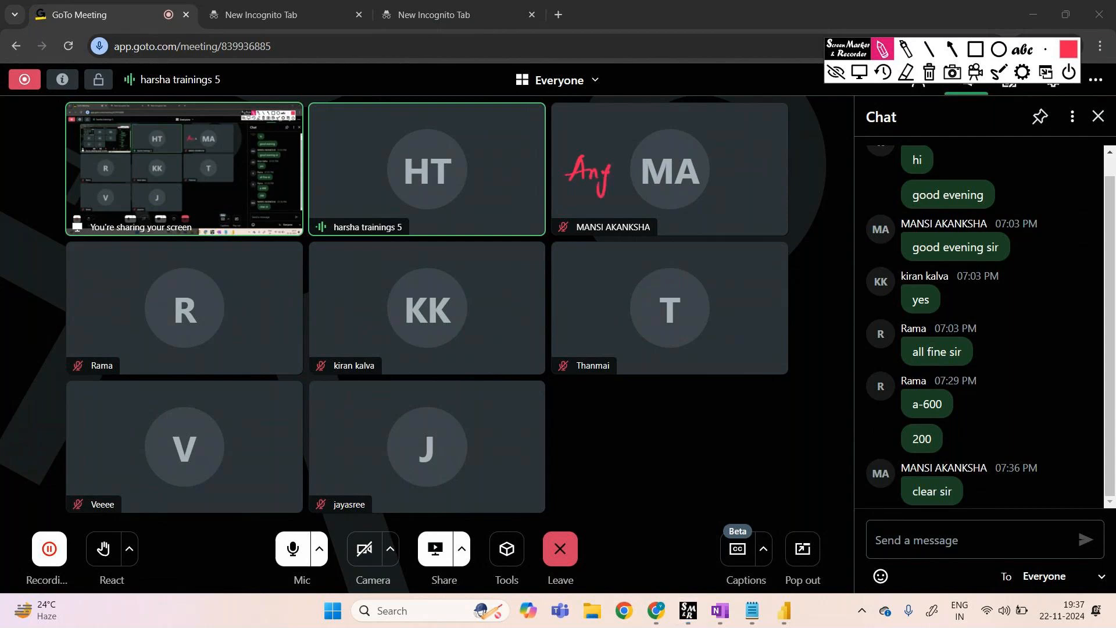
pyautogui.click(928, 76)
pyautogui.moveTo(559, 36); pyautogui.dragTo(547, 59)
pyautogui.moveTo(560, 36)
pyautogui.mouseDown()
pyautogui.moveTo(562, 57)
pyautogui.moveTo(566, 49)
pyautogui.mouseUp()
pyautogui.moveTo(567, 49); pyautogui.dragTo(584, 73)
pyautogui.moveTo(611, 38); pyautogui.dragTo(615, 57)
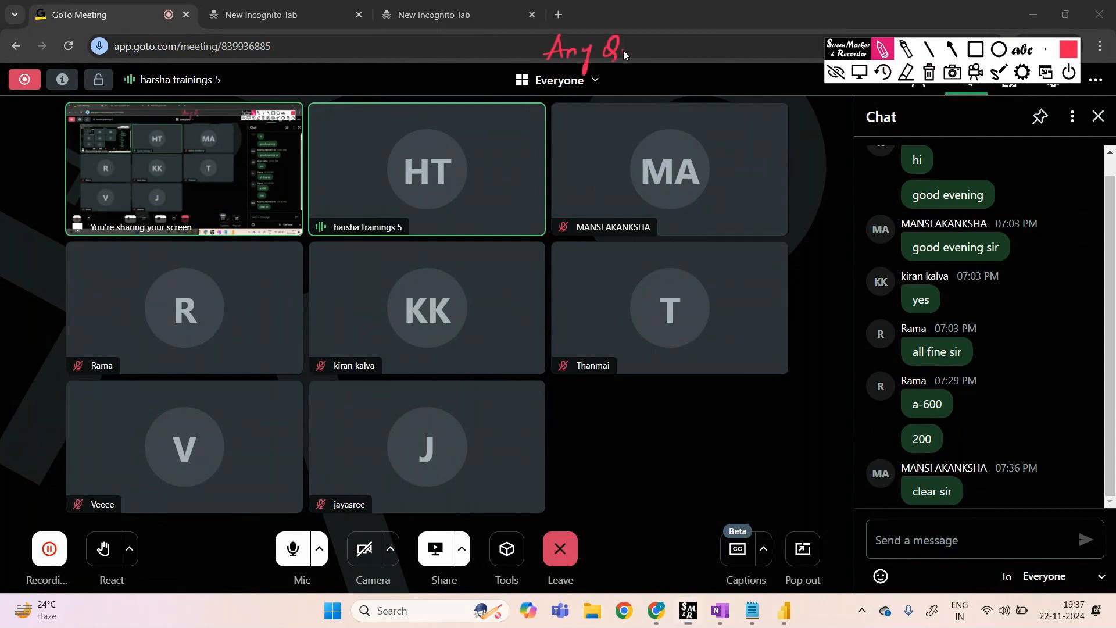
pyautogui.moveTo(679, 56)
pyautogui.mouseDown()
pyautogui.moveTo(695, 60)
pyautogui.moveTo(552, 26)
pyautogui.moveTo(518, 86)
pyautogui.moveTo(711, 92)
pyautogui.mouseUp()
pyautogui.moveTo(509, 50)
pyautogui.mouseDown()
pyautogui.moveTo(460, 53)
pyautogui.moveTo(455, 70)
pyautogui.mouseUp()
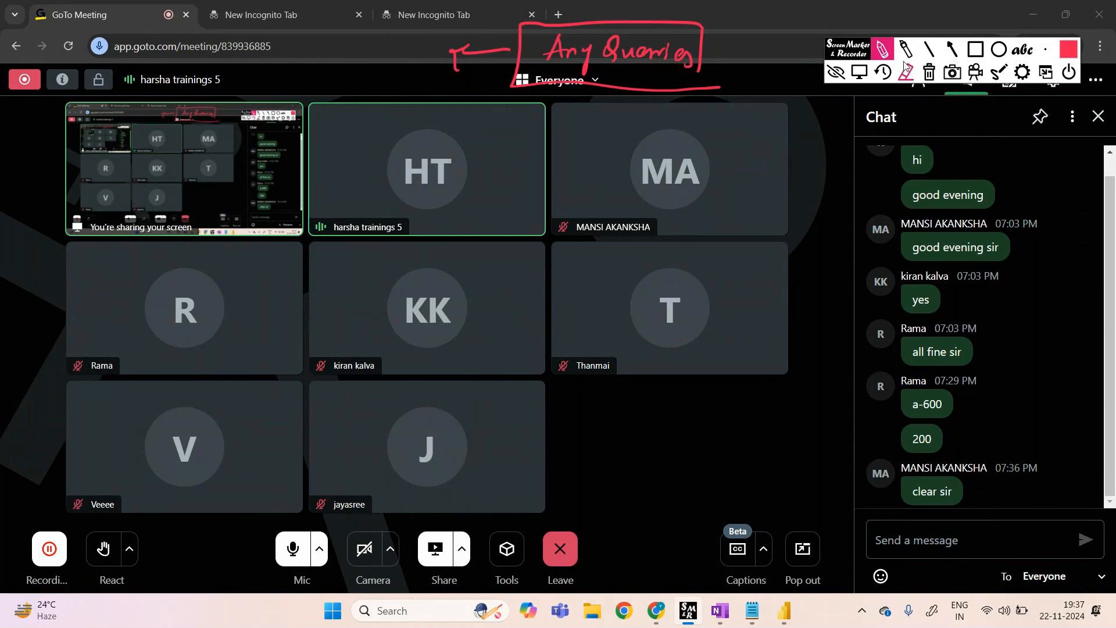
# Clear the handwritten note, hide the screen marker, and switch back to Power BI Desktop
pyautogui.click(928, 72)
pyautogui.click(836, 72)
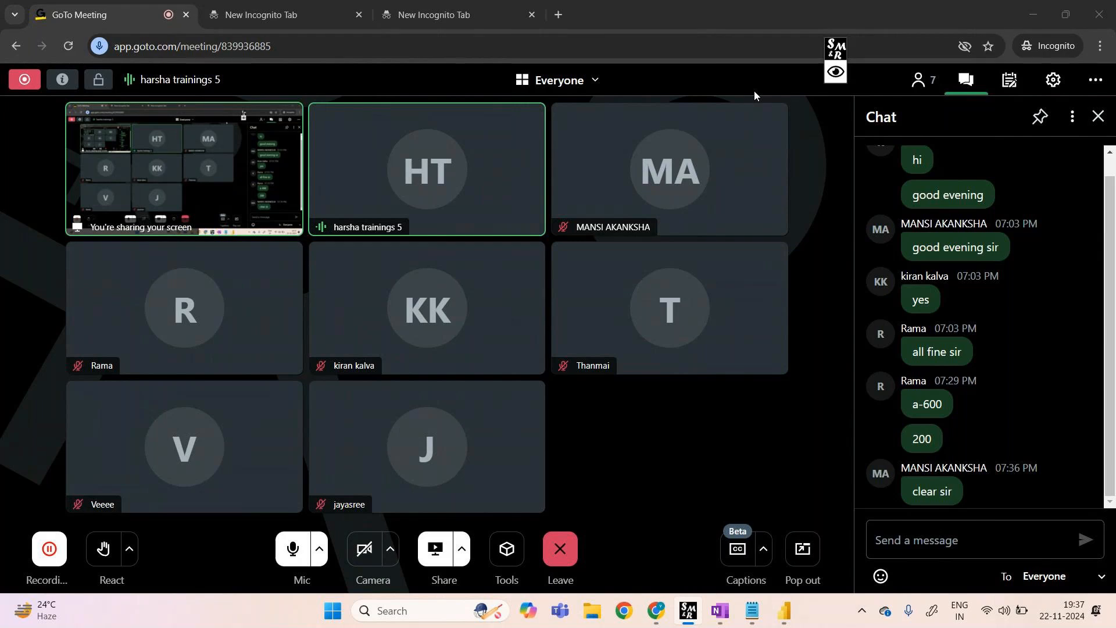
pyautogui.moveTo(785, 611)
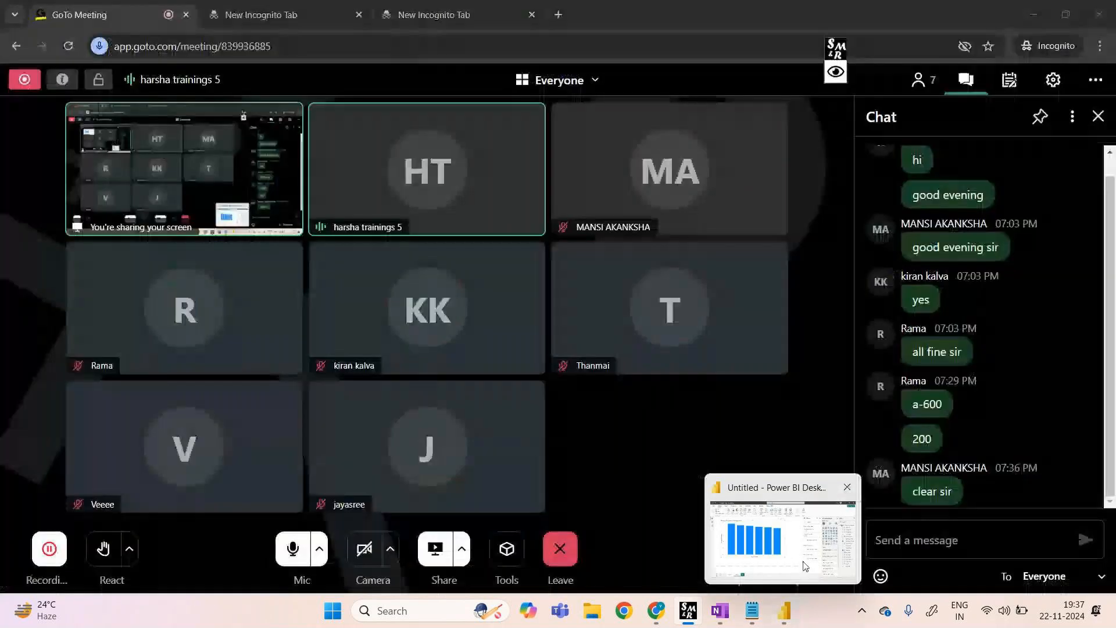
pyautogui.moveTo(804, 565)
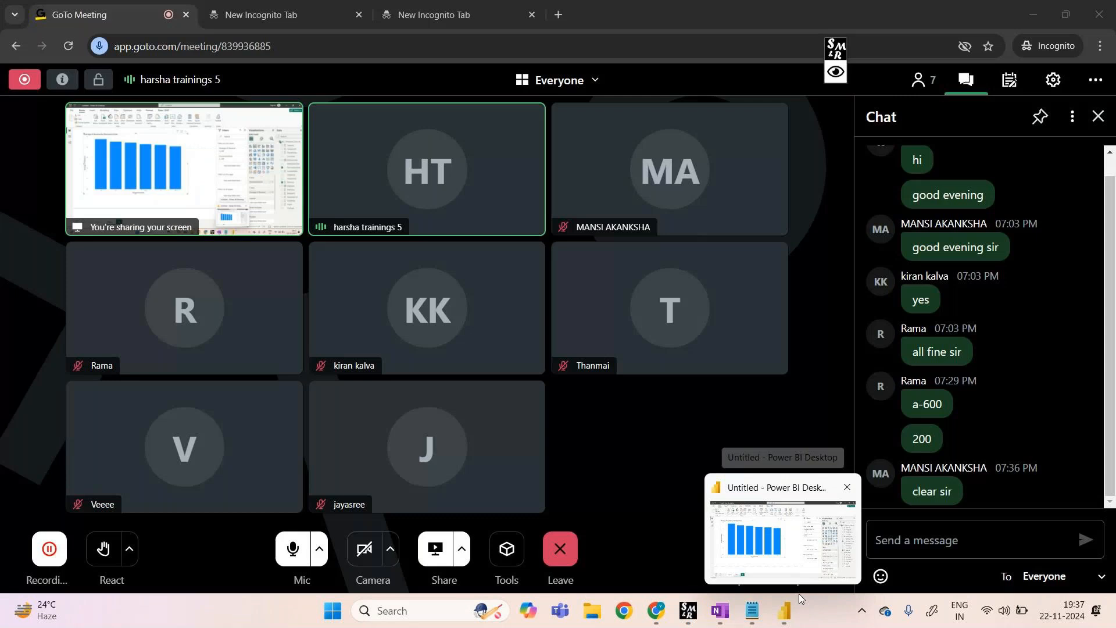
pyautogui.click(798, 567)
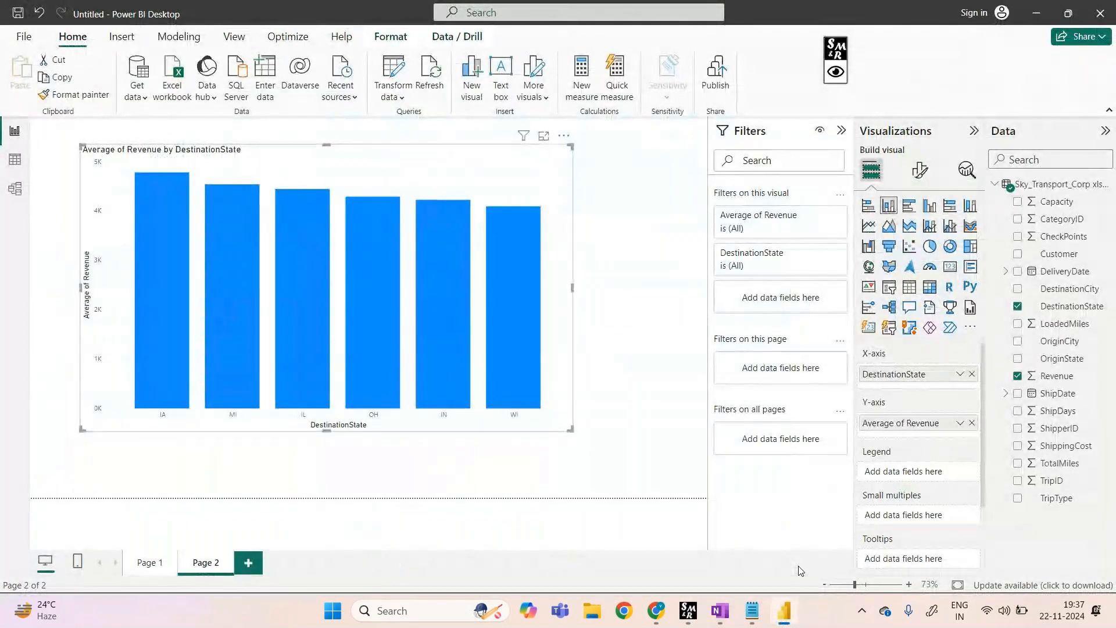
# View the aggregation options available for the Average of Revenue field
pyautogui.click(960, 423)
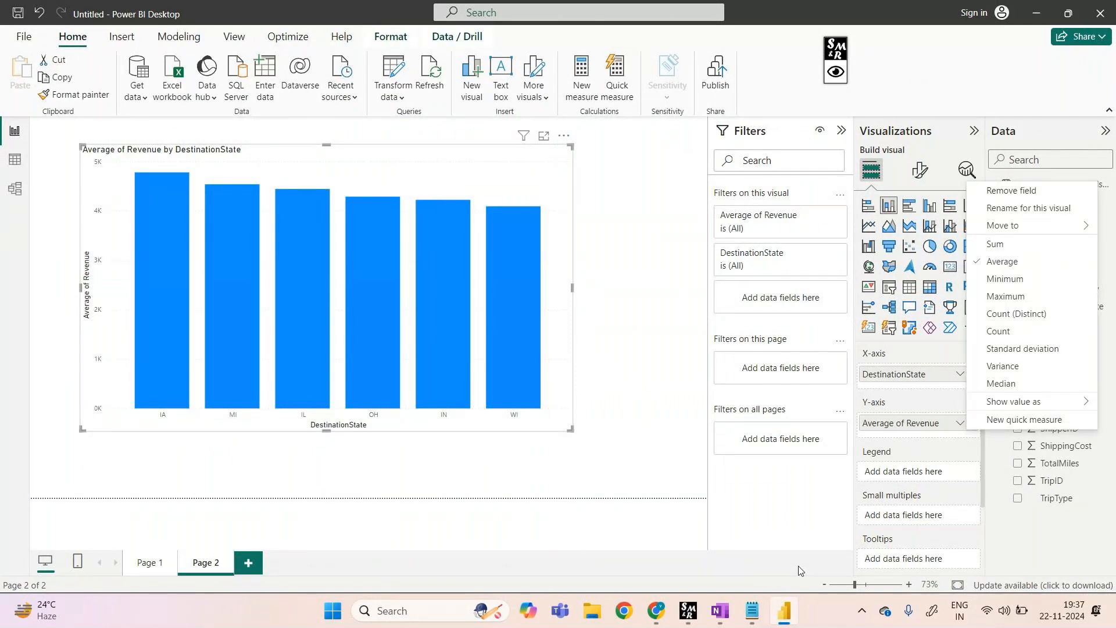
pyautogui.press('Escape')
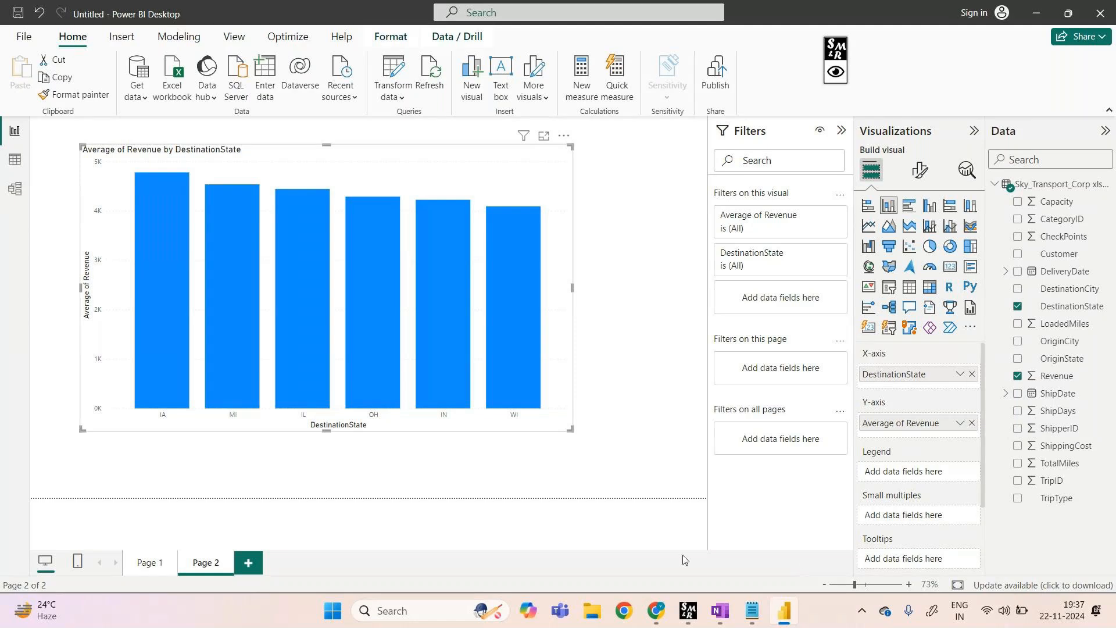
# Add a new report page and place an enlarged stacked bar chart on its canvas
pyautogui.click(249, 562)
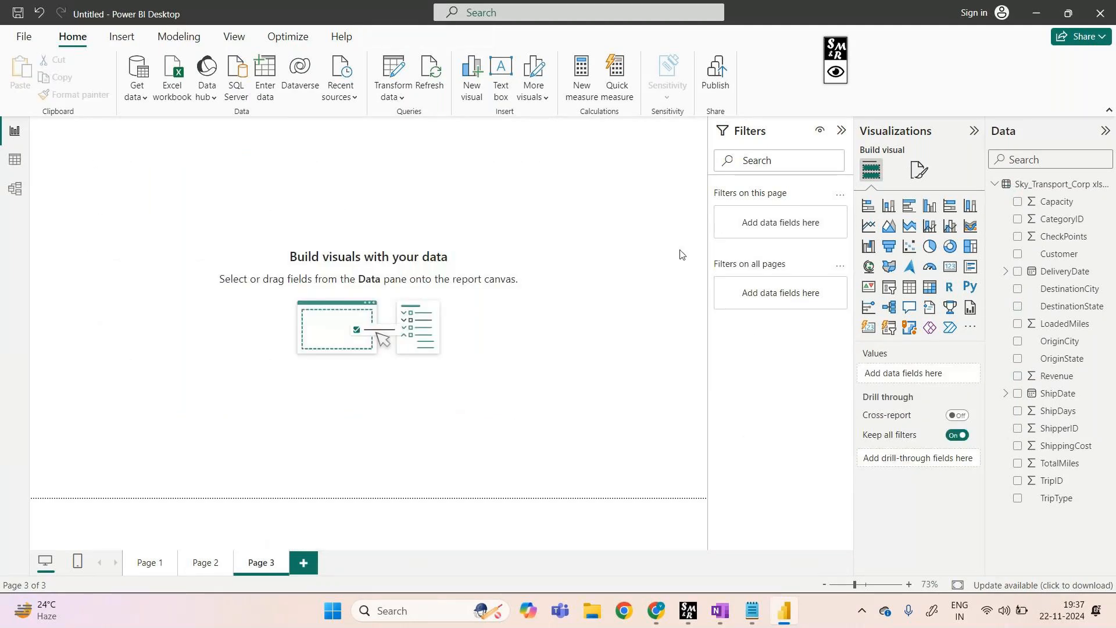
pyautogui.click(868, 207)
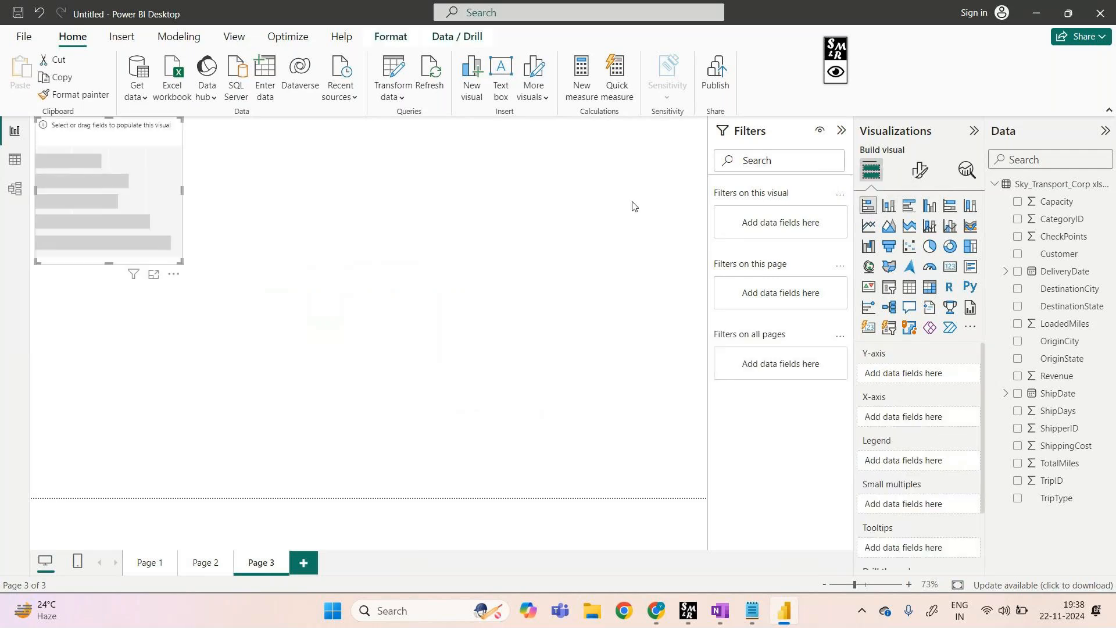
pyautogui.moveTo(116, 136); pyautogui.dragTo(186, 252)
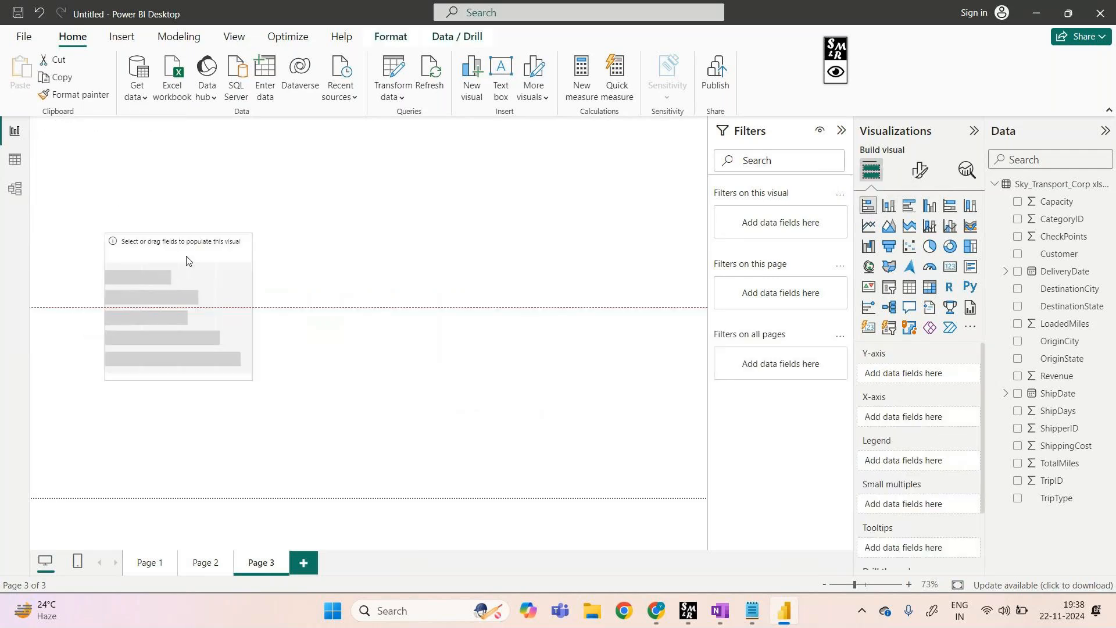
pyautogui.moveTo(250, 235); pyautogui.dragTo(513, 170)
pyautogui.moveTo(513, 378); pyautogui.dragTo(540, 453)
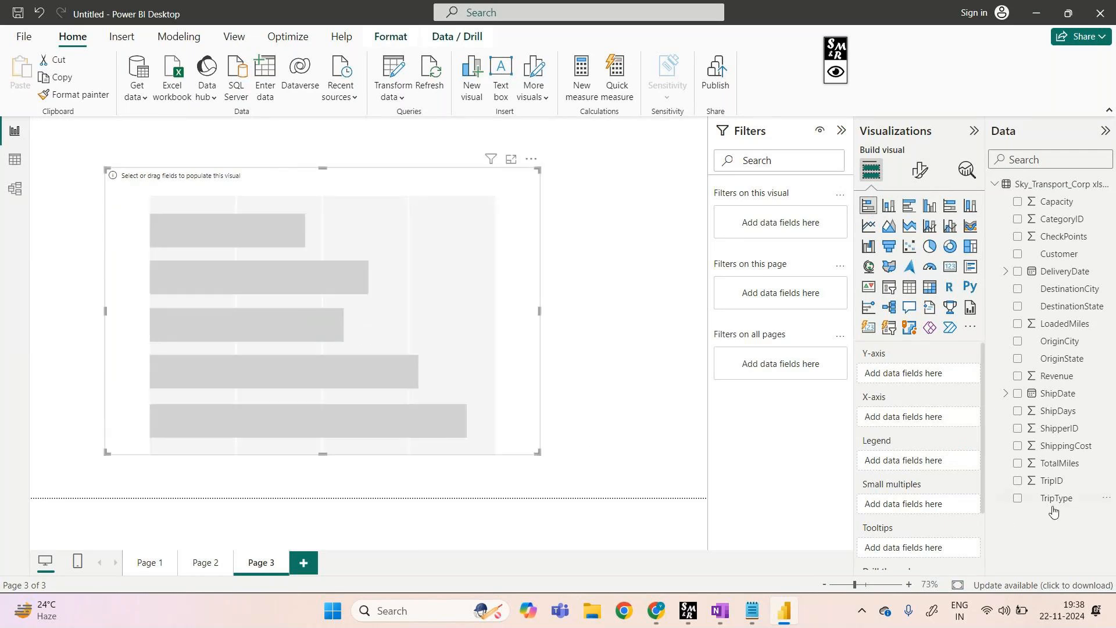
# Plot TripType on the Y-axis and TotalMiles on the X-axis, and move the bar chart toward the upper-left corner, widening it slightly
pyautogui.moveTo(1058, 508); pyautogui.dragTo(917, 381)
pyautogui.moveTo(1059, 463); pyautogui.dragTo(946, 432)
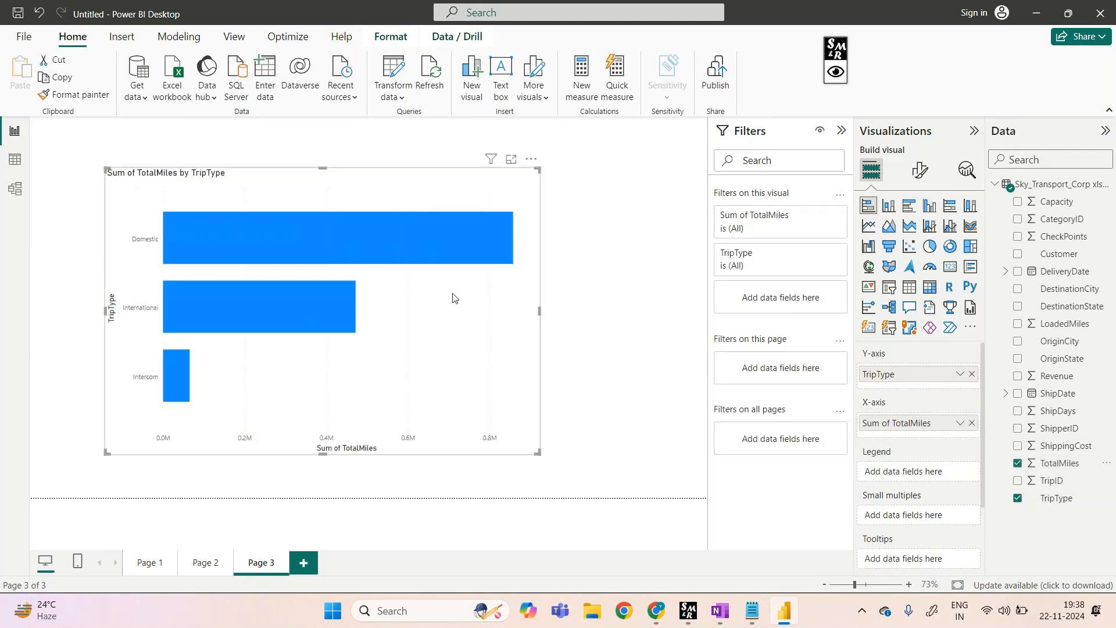
pyautogui.moveTo(264, 185); pyautogui.dragTo(214, 161)
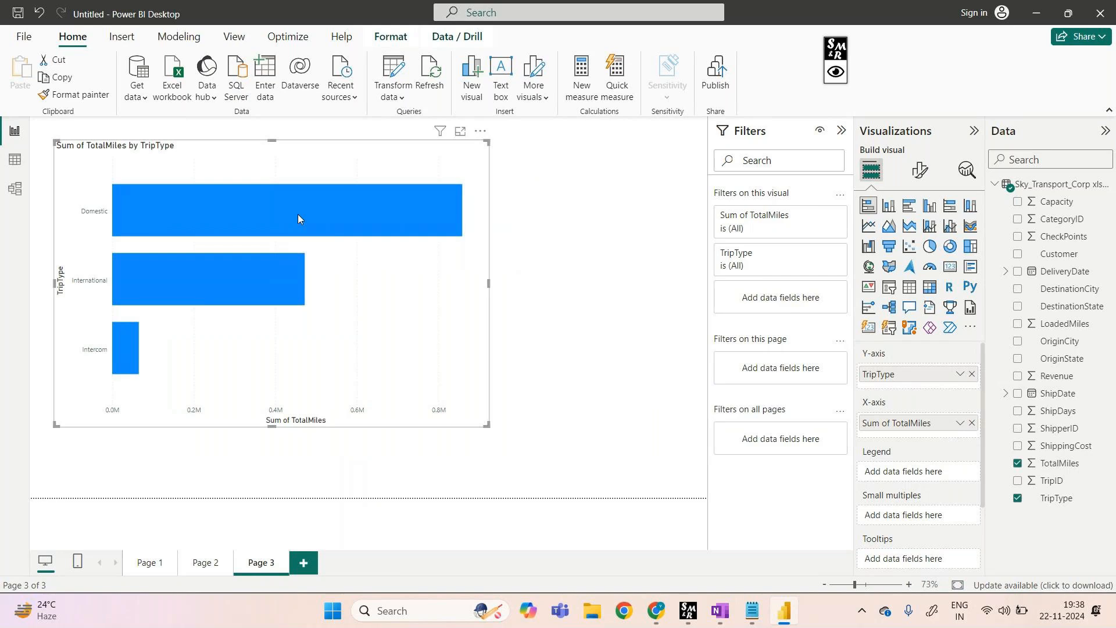
pyautogui.moveTo(488, 425); pyautogui.dragTo(528, 423)
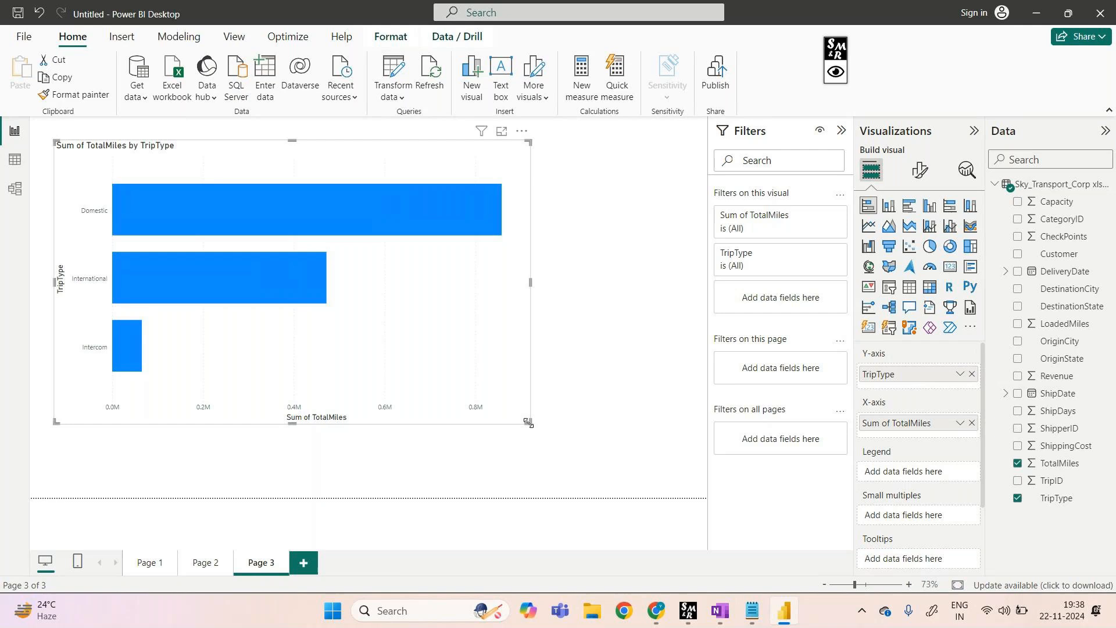
pyautogui.moveTo(259, 201)
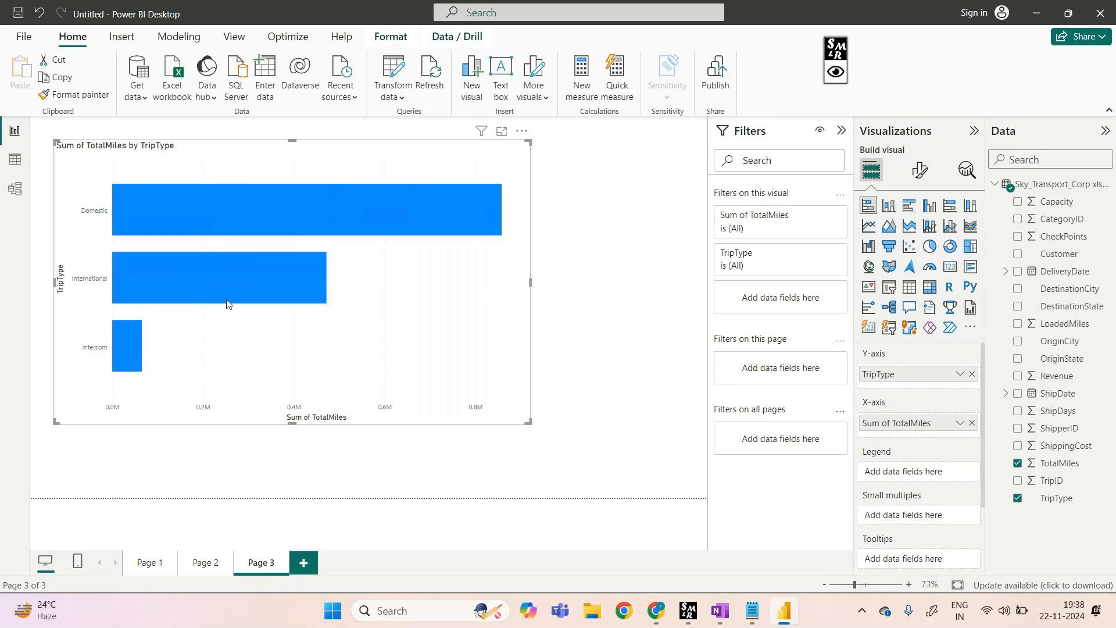
# Change the Revenue aggregation of the DestinationState column chart on Page 2 to Sum
pyautogui.click(199, 562)
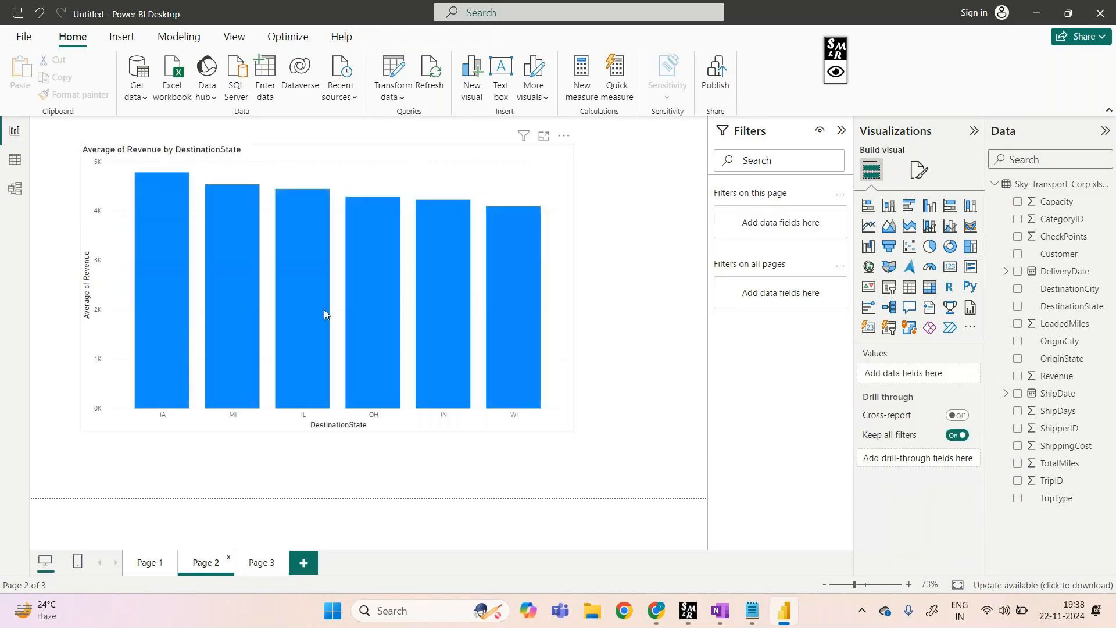
pyautogui.click(566, 259)
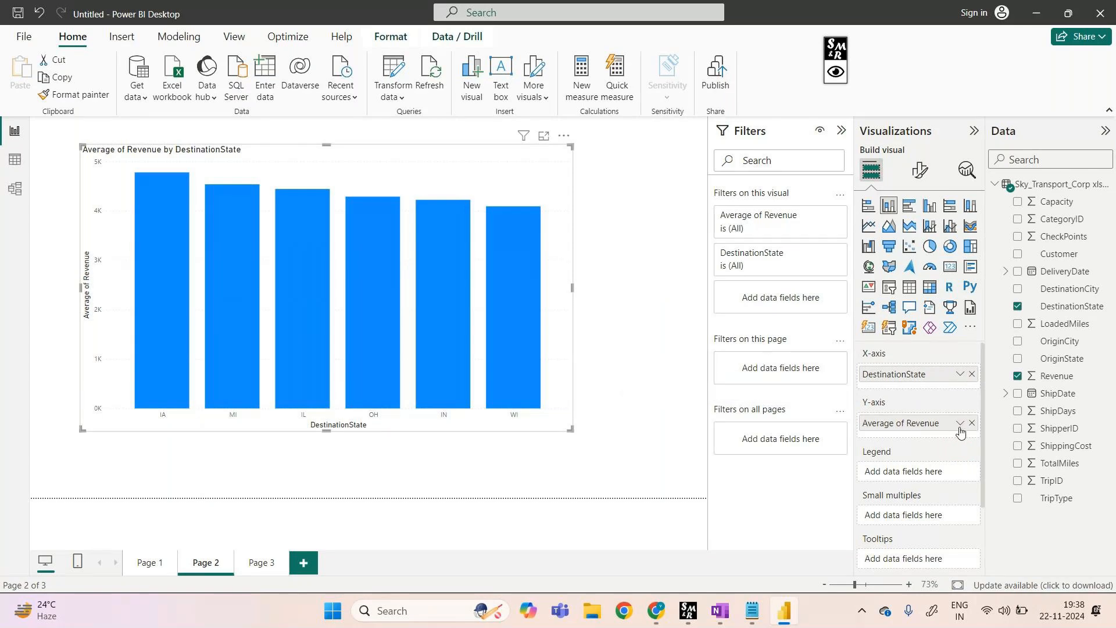
pyautogui.click(960, 424)
pyautogui.click(995, 244)
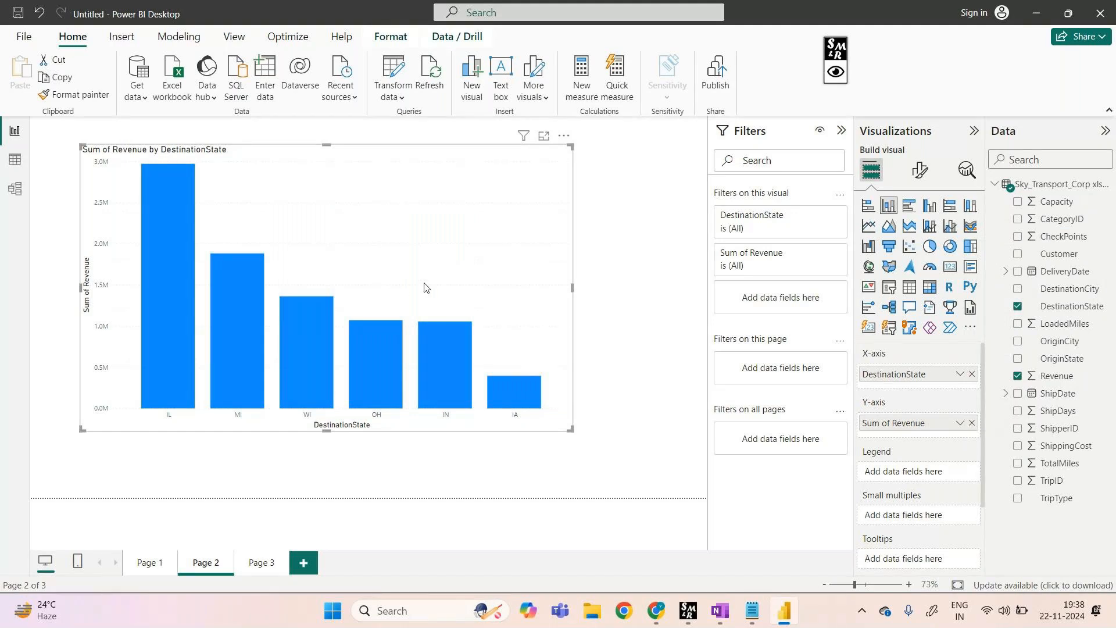
# Convert the Revenue chart to a stacked bar chart and back to a stacked column chart
pyautogui.click(869, 207)
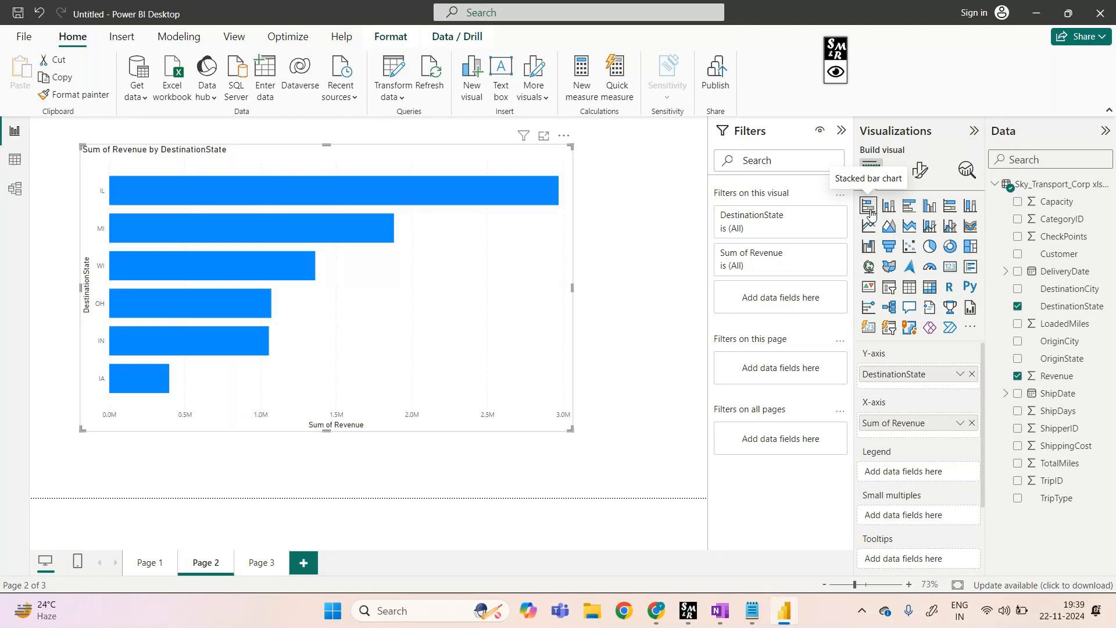
pyautogui.click(890, 207)
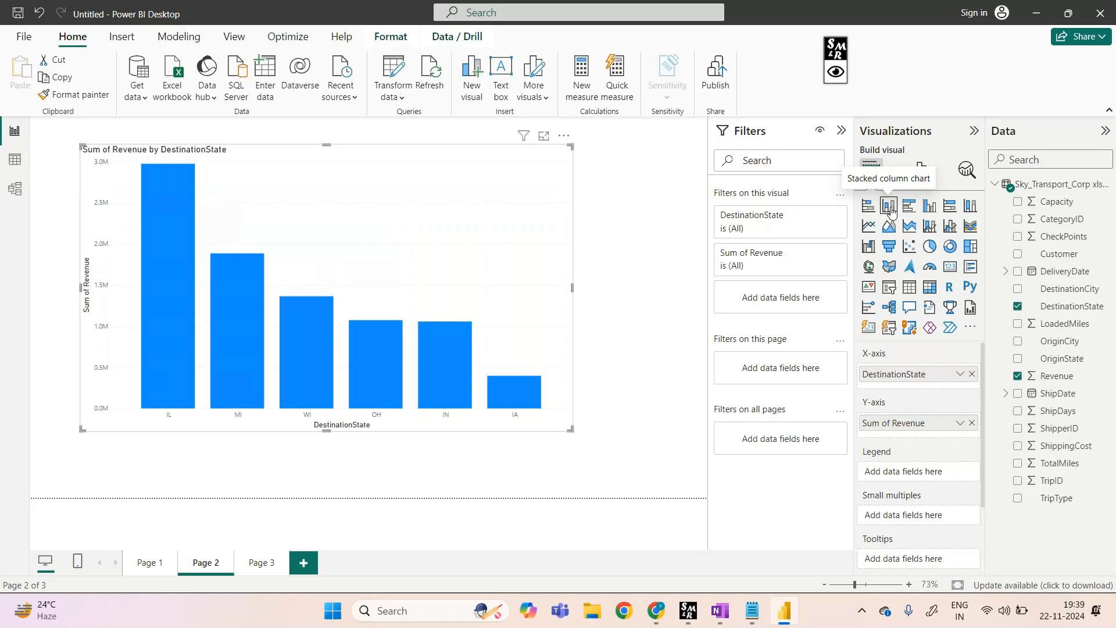
# Replace TripType with DestinationState on the Y-axis of the TotalMiles bar chart on Page 3
pyautogui.click(261, 562)
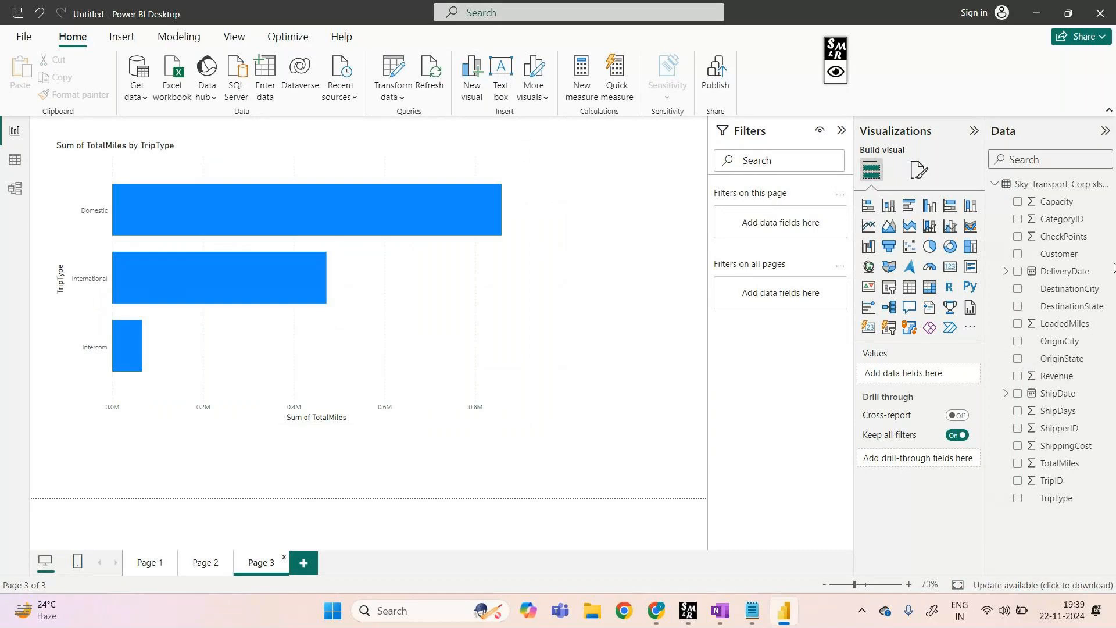
pyautogui.click(489, 303)
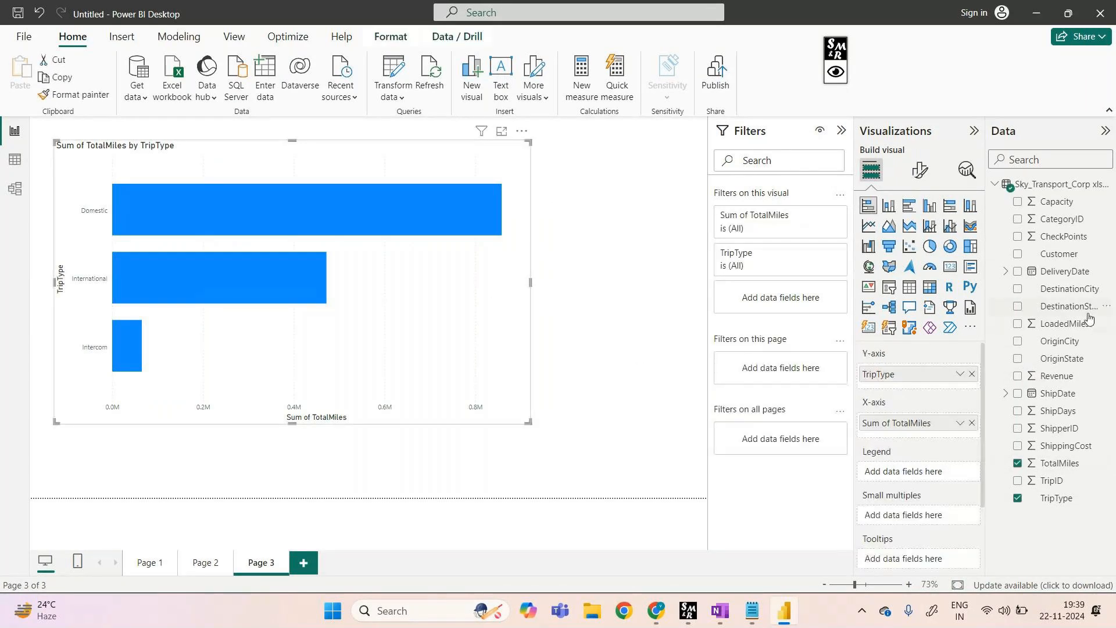
pyautogui.click(1084, 313)
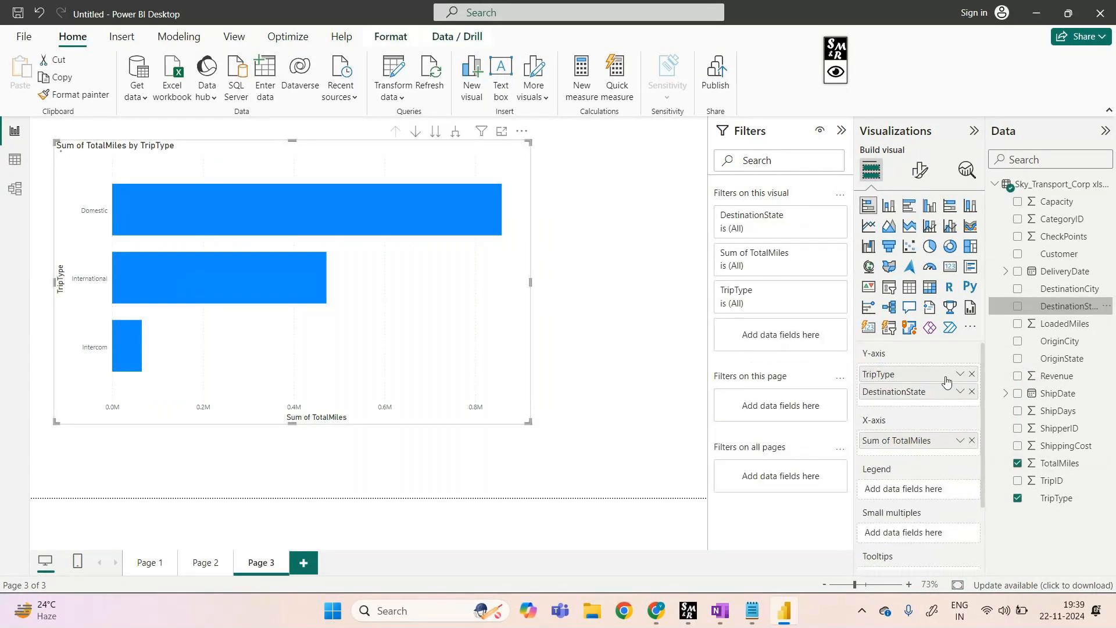
pyautogui.click(971, 375)
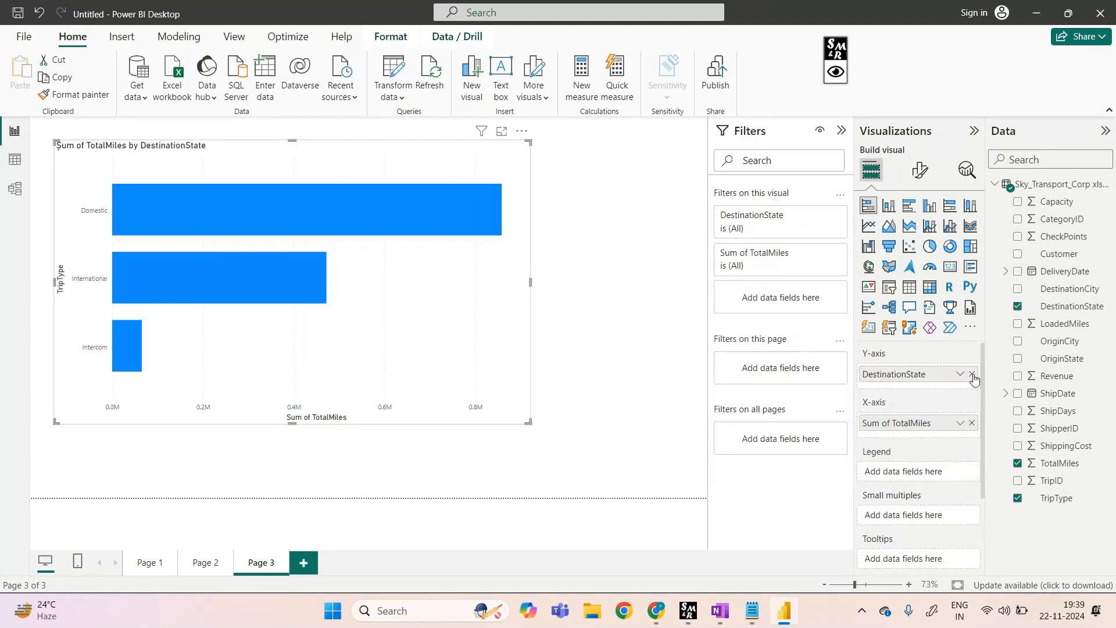
# Add TripType as the legend of the TotalMiles bar chart and inspect the IL Domestic segment in focus mode
pyautogui.moveTo(1049, 497); pyautogui.dragTo(913, 472)
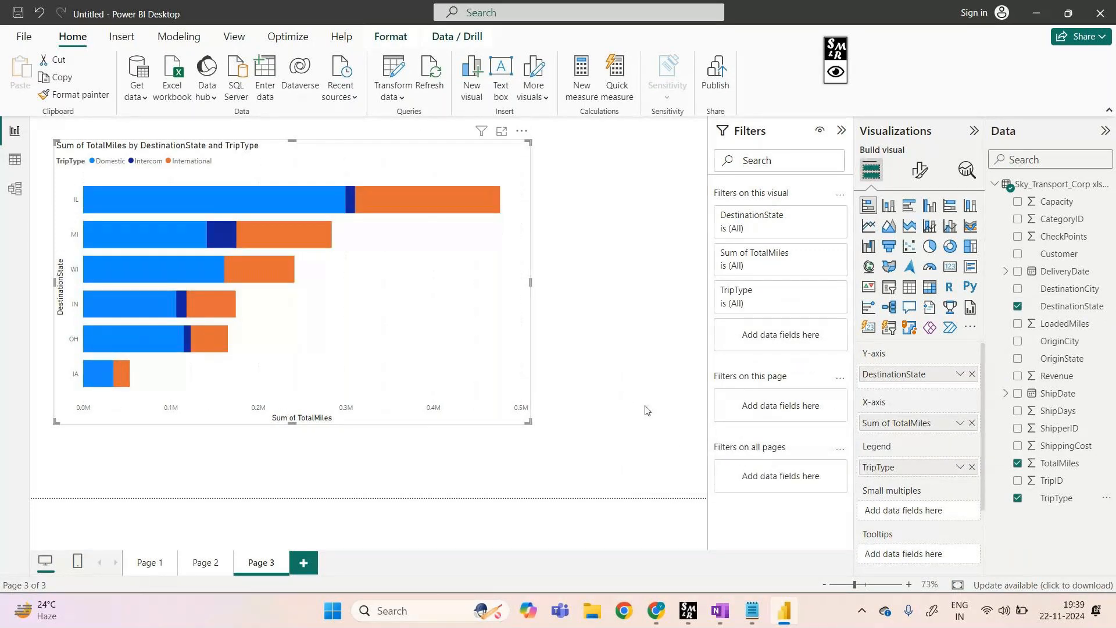
pyautogui.click(501, 130)
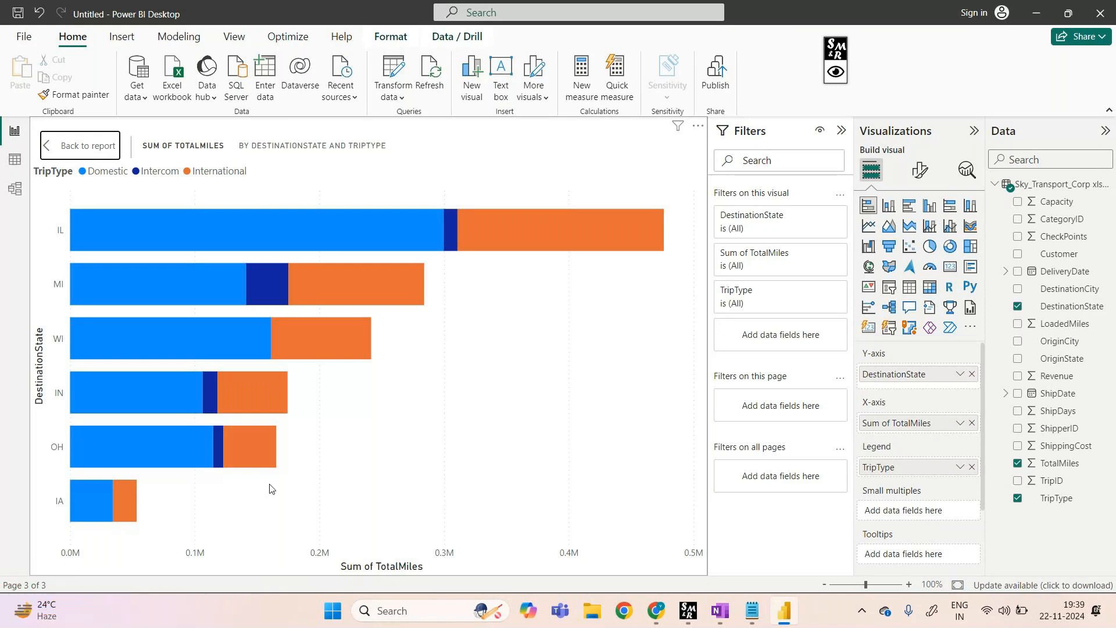
pyautogui.moveTo(204, 228)
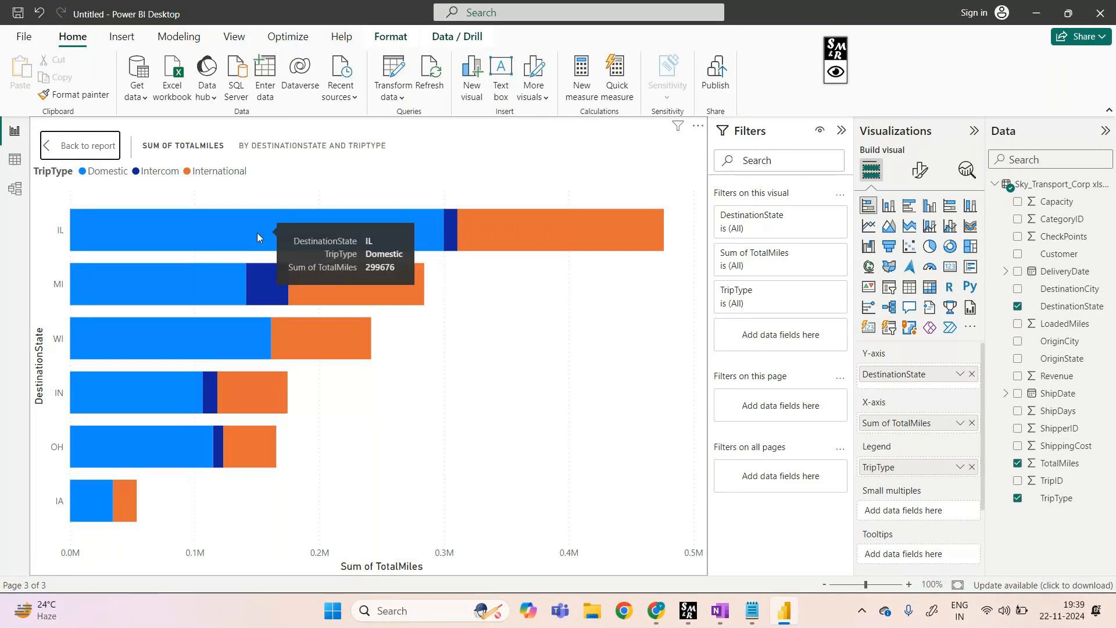
# Convert the TotalMiles chart to a stacked column chart and back to a stacked bar chart
pyautogui.click(888, 208)
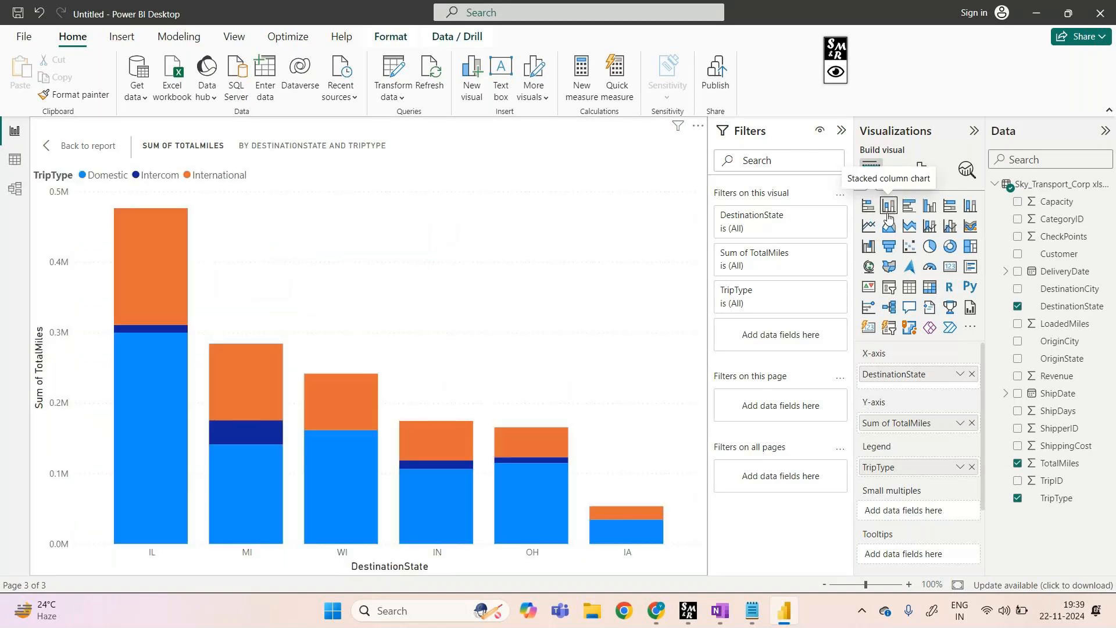
pyautogui.click(868, 207)
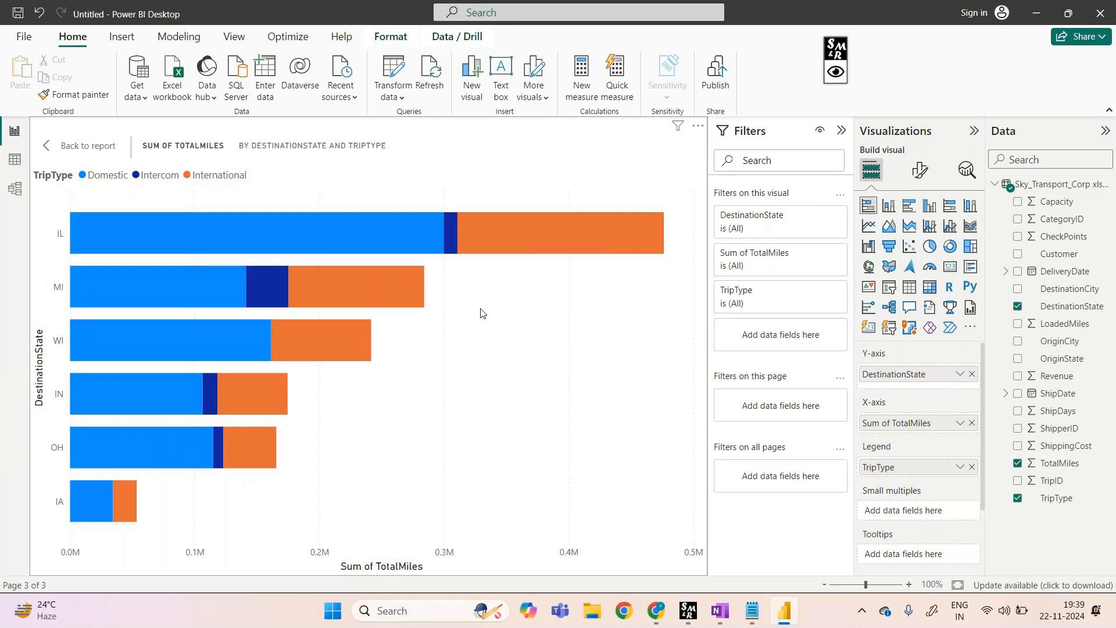
# Handwrite "Descending to ascending" with a pointer line above the bars, then erase it and put the annotation tools away
pyautogui.click(835, 58)
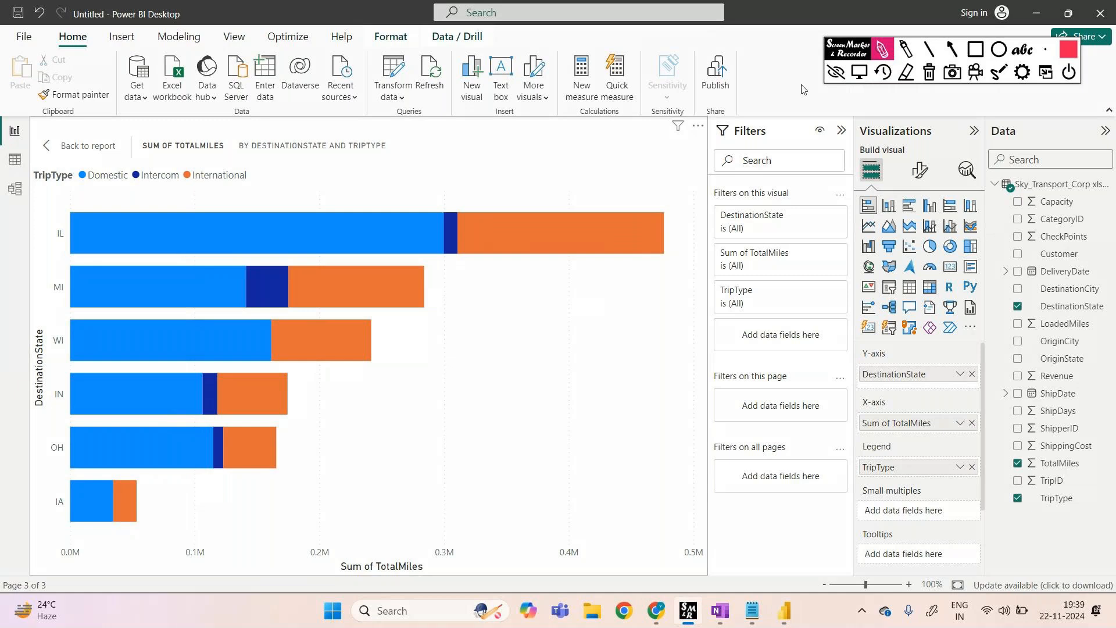
pyautogui.moveTo(368, 192)
pyautogui.mouseDown()
pyautogui.moveTo(453, 169)
pyautogui.moveTo(547, 166)
pyautogui.mouseUp()
pyautogui.moveTo(546, 153); pyautogui.dragTo(547, 166)
pyautogui.moveTo(560, 160)
pyautogui.mouseDown()
pyautogui.moveTo(599, 164)
pyautogui.moveTo(621, 151)
pyautogui.moveTo(637, 156)
pyautogui.moveTo(638, 174)
pyautogui.moveTo(680, 155)
pyautogui.moveTo(686, 190)
pyautogui.moveTo(741, 185)
pyautogui.mouseUp()
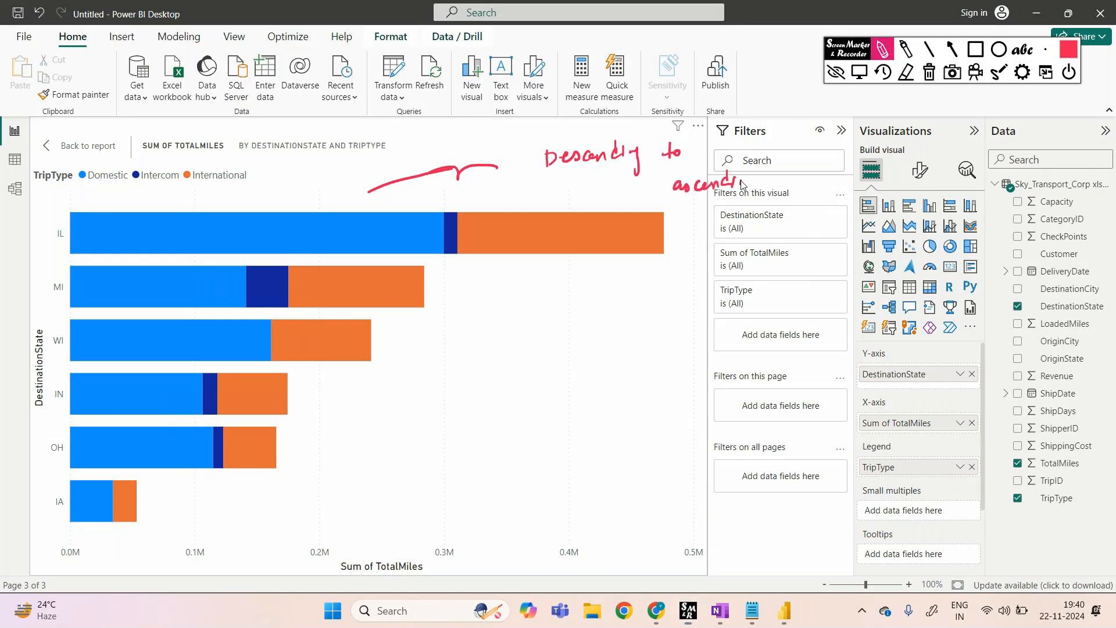
pyautogui.click(929, 72)
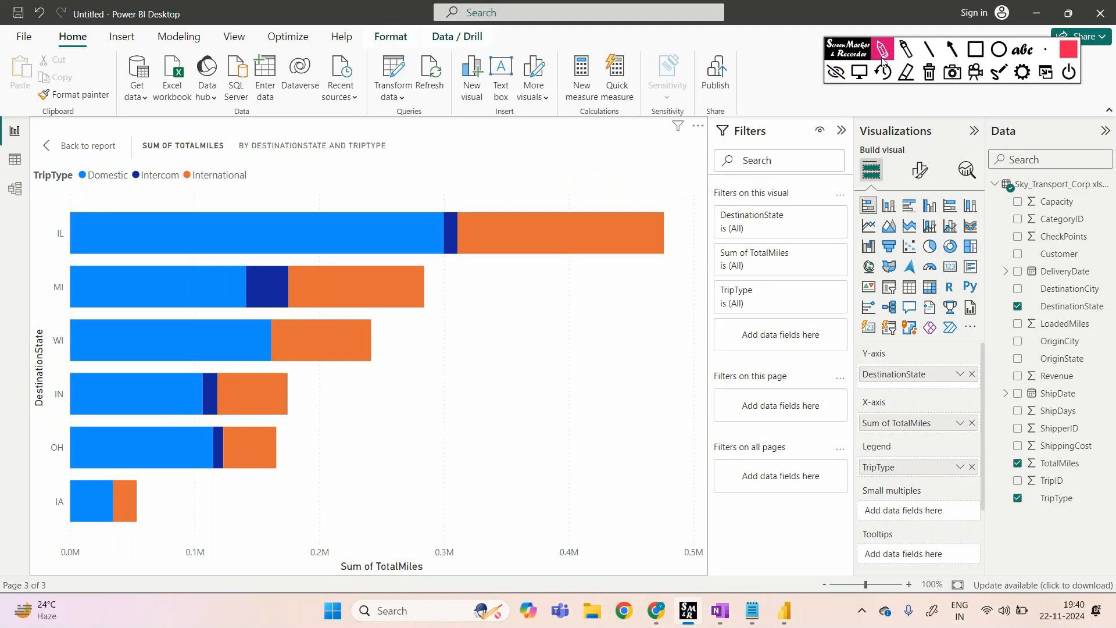
pyautogui.click(859, 73)
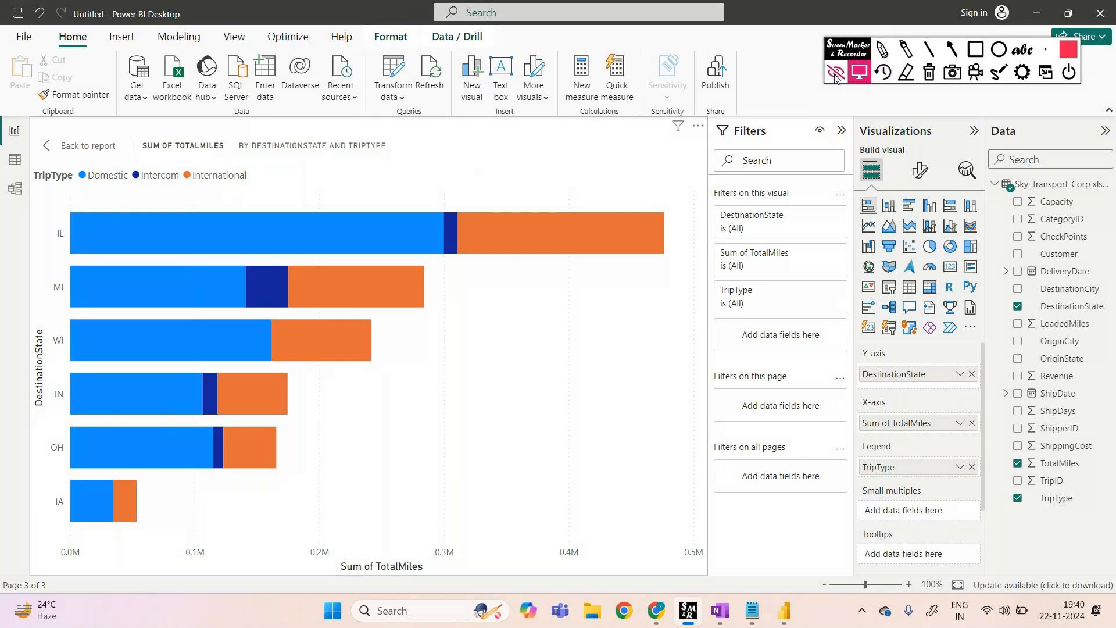
pyautogui.click(835, 74)
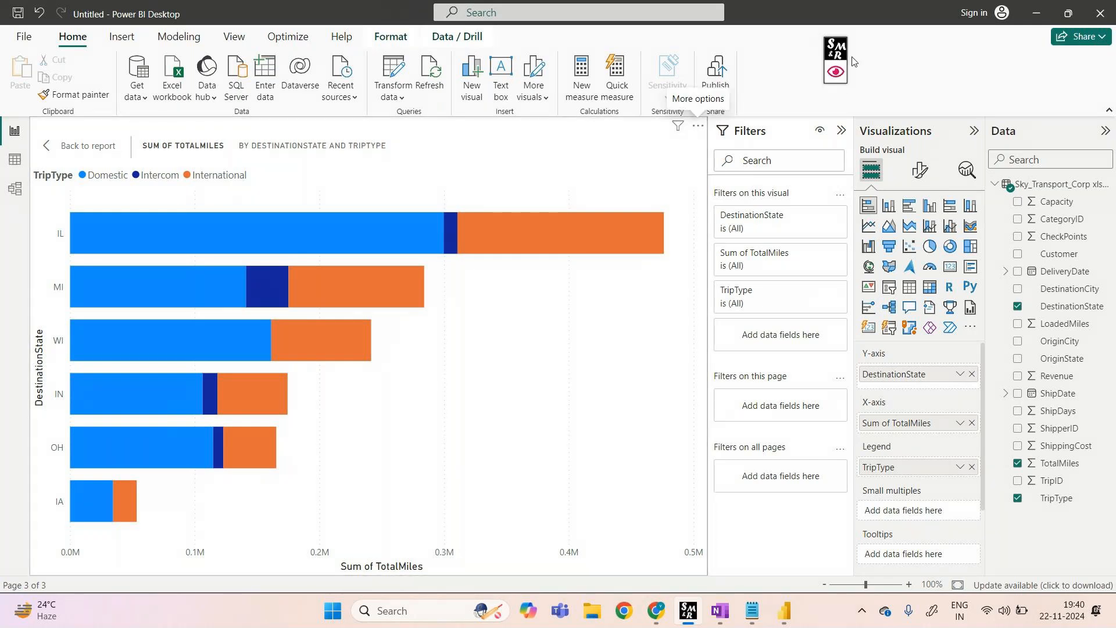
# Sort the DestinationState bars by Sum of TotalMiles in ascending order
pyautogui.click(836, 72)
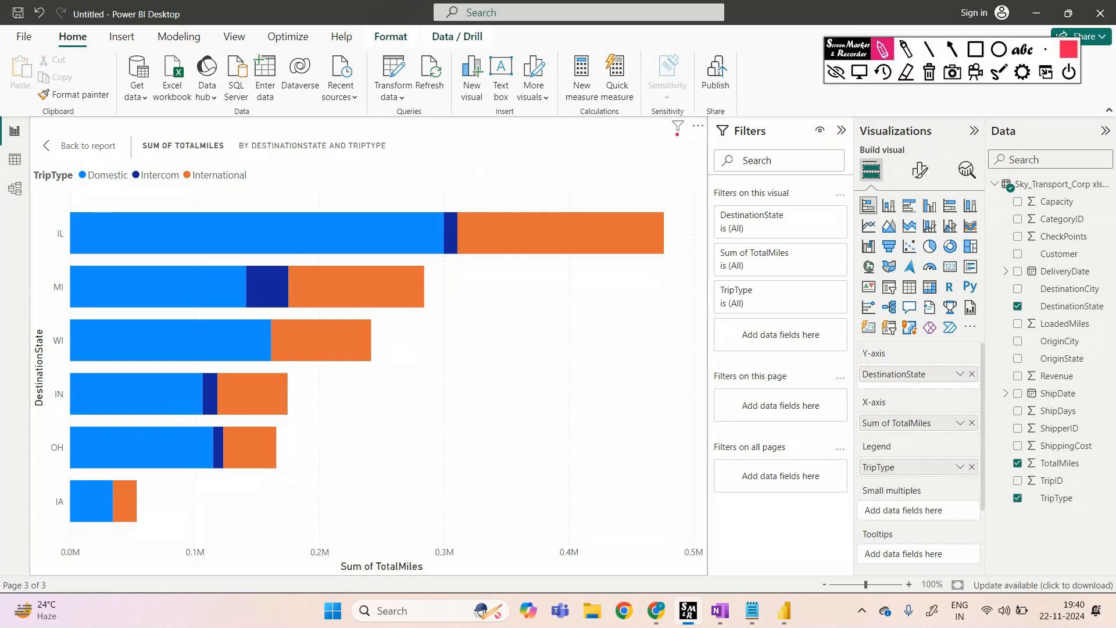
pyautogui.click(836, 75)
pyautogui.click(698, 126)
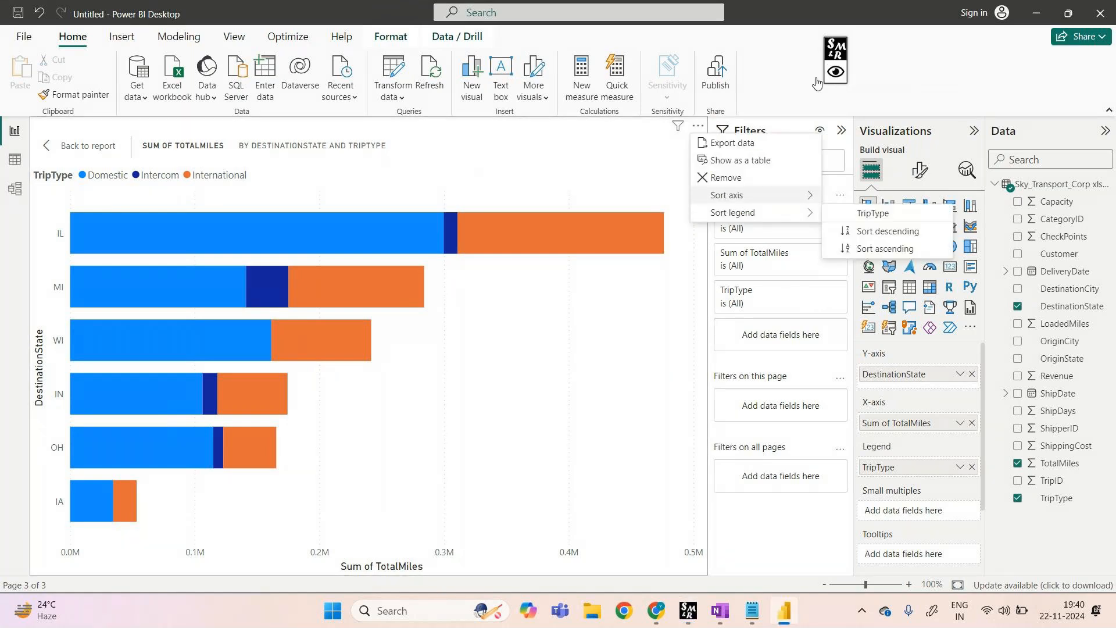
pyautogui.moveTo(782, 196)
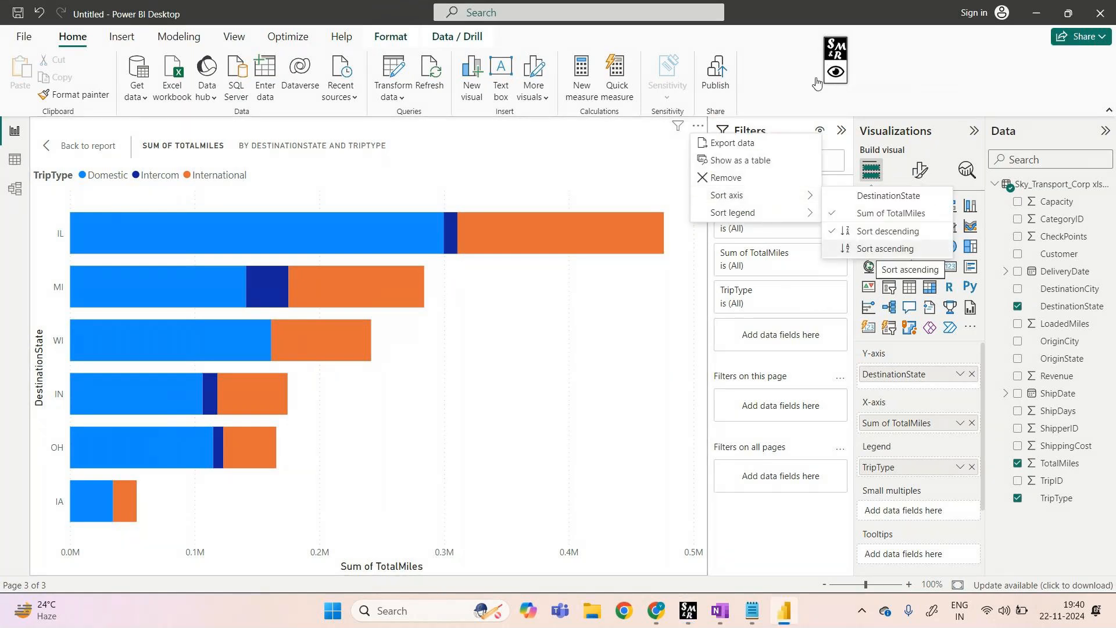
pyautogui.click(885, 248)
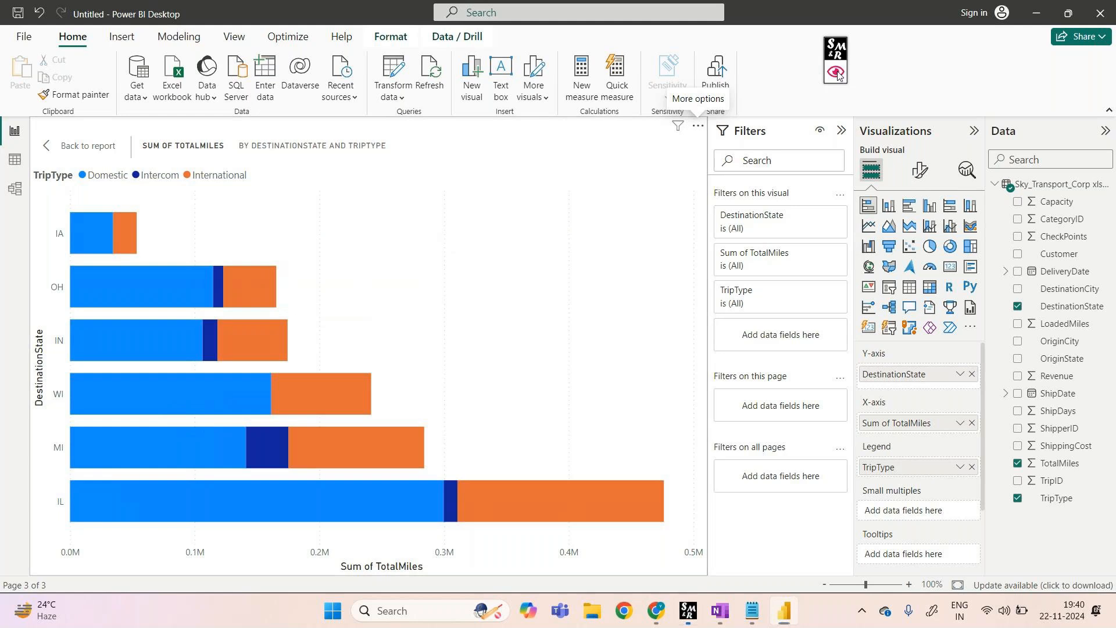
# Outline the chart's more-options control with a rectangle annotation and erase it
pyautogui.click(835, 72)
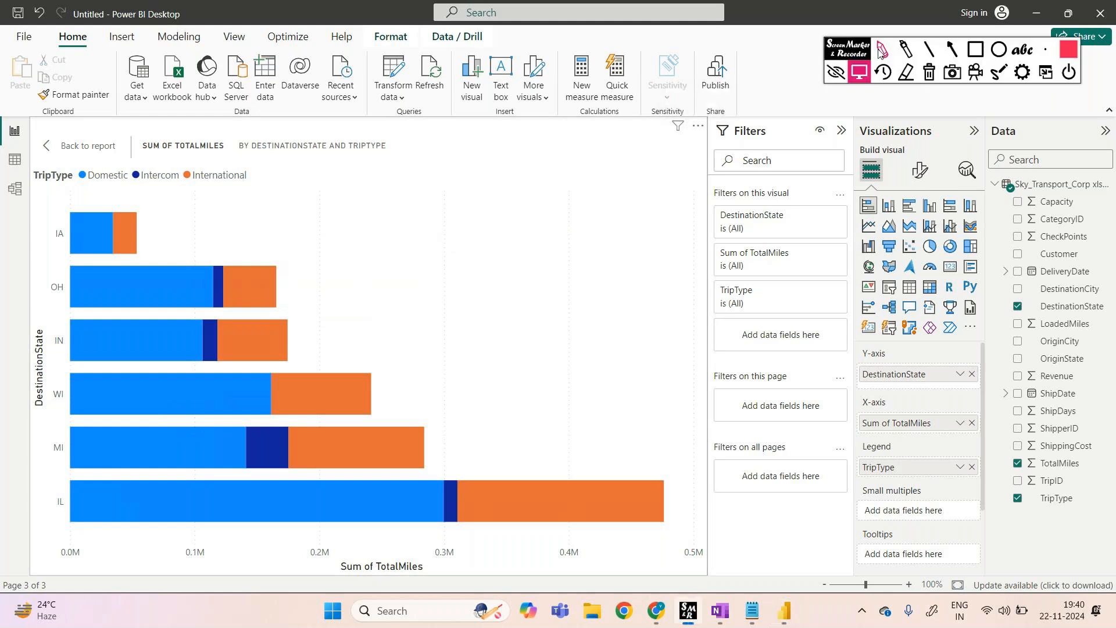
pyautogui.click(976, 49)
pyautogui.moveTo(687, 118); pyautogui.dragTo(710, 142)
pyautogui.click(929, 73)
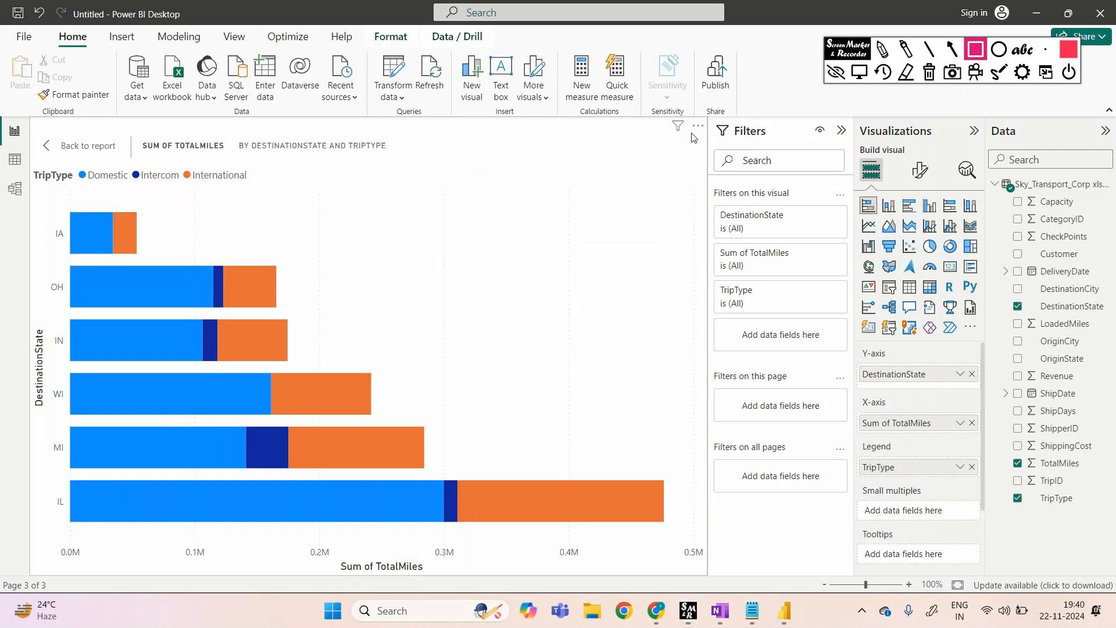
# Annotate the chart's more-options control with an arrow, the word "three" and three dots, then clear the handwriting from view
pyautogui.click(882, 49)
pyautogui.moveTo(709, 136); pyautogui.dragTo(647, 209)
pyautogui.moveTo(632, 206); pyautogui.dragTo(679, 199)
pyautogui.click(635, 237)
pyautogui.click(648, 237)
pyautogui.click(662, 237)
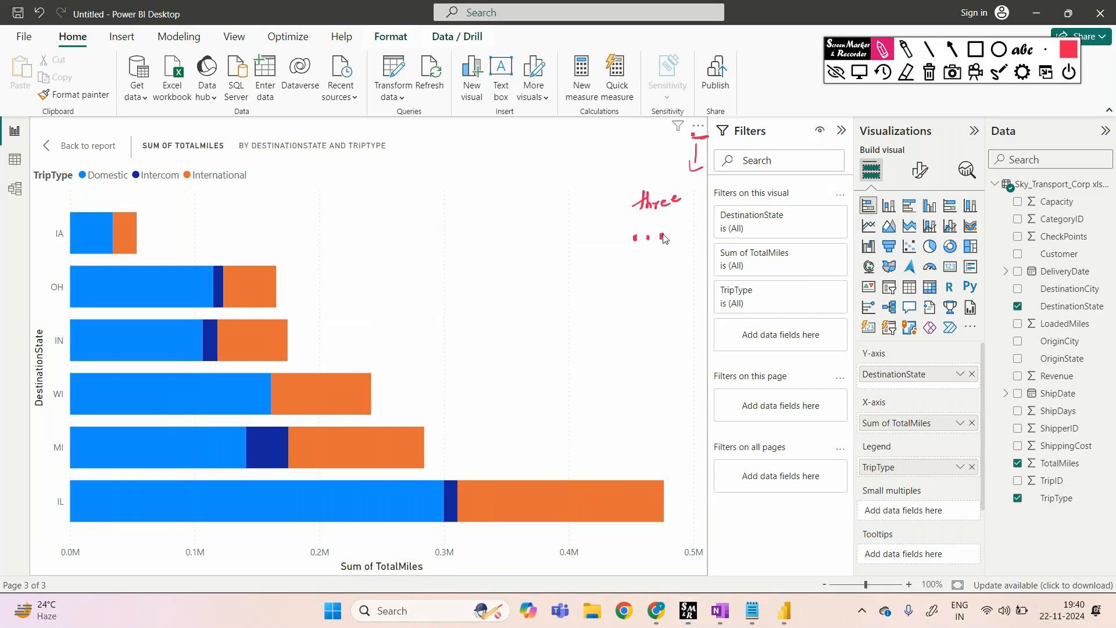
pyautogui.moveTo(672, 220); pyautogui.dragTo(671, 246)
pyautogui.moveTo(670, 215)
pyautogui.mouseDown()
pyautogui.moveTo(619, 219)
pyautogui.moveTo(619, 254)
pyautogui.mouseUp()
pyautogui.moveTo(619, 255)
pyautogui.mouseDown()
pyautogui.moveTo(670, 250)
pyautogui.moveTo(597, 236)
pyautogui.moveTo(588, 256)
pyautogui.mouseUp()
pyautogui.moveTo(589, 255); pyautogui.dragTo(600, 246)
pyautogui.moveTo(520, 196)
pyautogui.mouseDown()
pyautogui.moveTo(522, 218)
pyautogui.moveTo(570, 202)
pyautogui.mouseUp()
pyautogui.moveTo(536, 235)
pyautogui.mouseDown()
pyautogui.moveTo(527, 249)
pyautogui.moveTo(553, 256)
pyautogui.mouseUp()
pyautogui.click(837, 73)
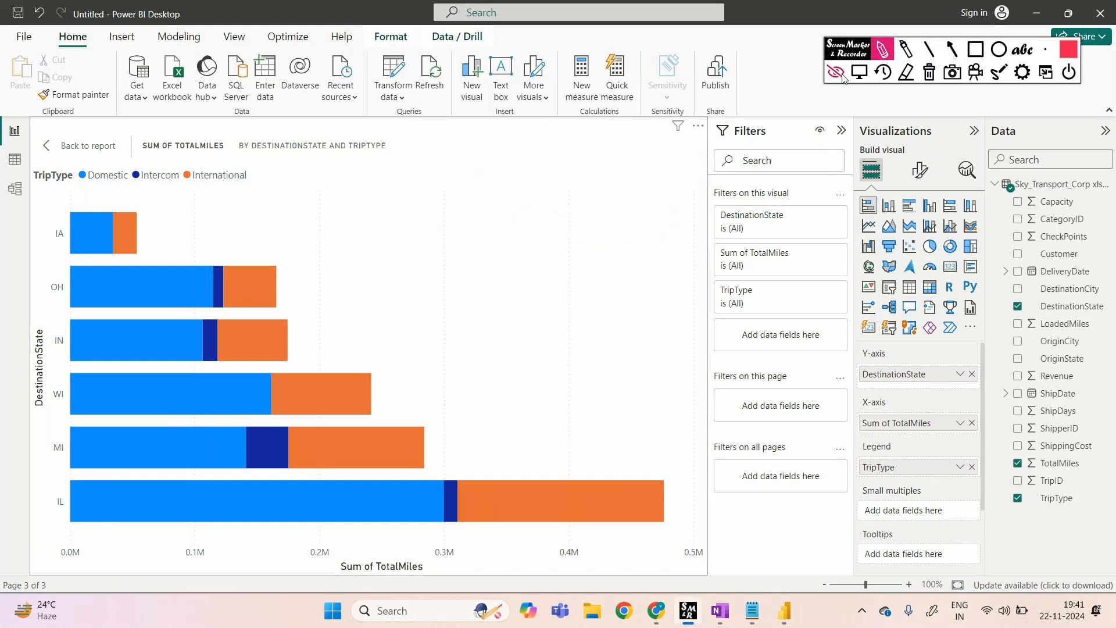
# Review the axis and legend sorting choices and switch the TotalMiles axis sort to descending
pyautogui.click(697, 126)
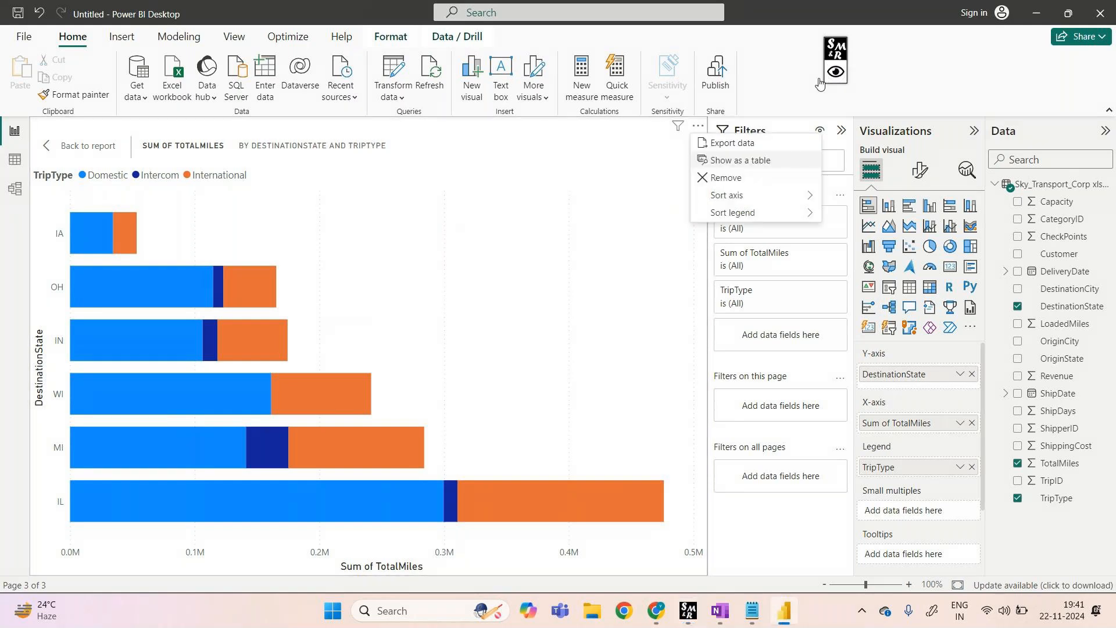
pyautogui.press('Down')
pyautogui.press('Down')
pyautogui.press('Down')
pyautogui.press('Up')
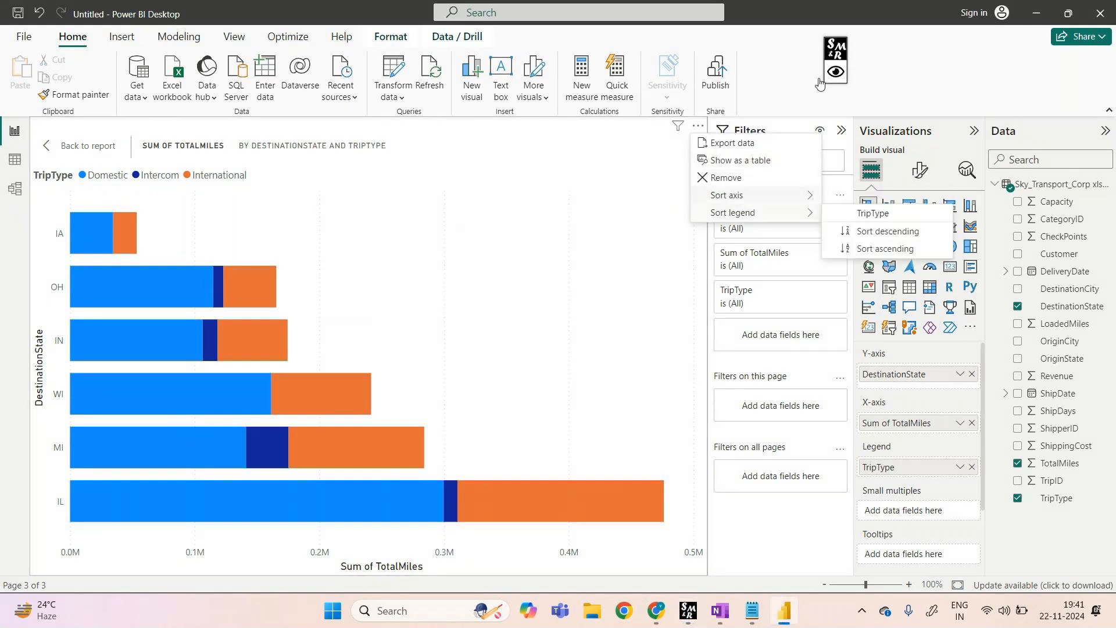
pyautogui.press('Down')
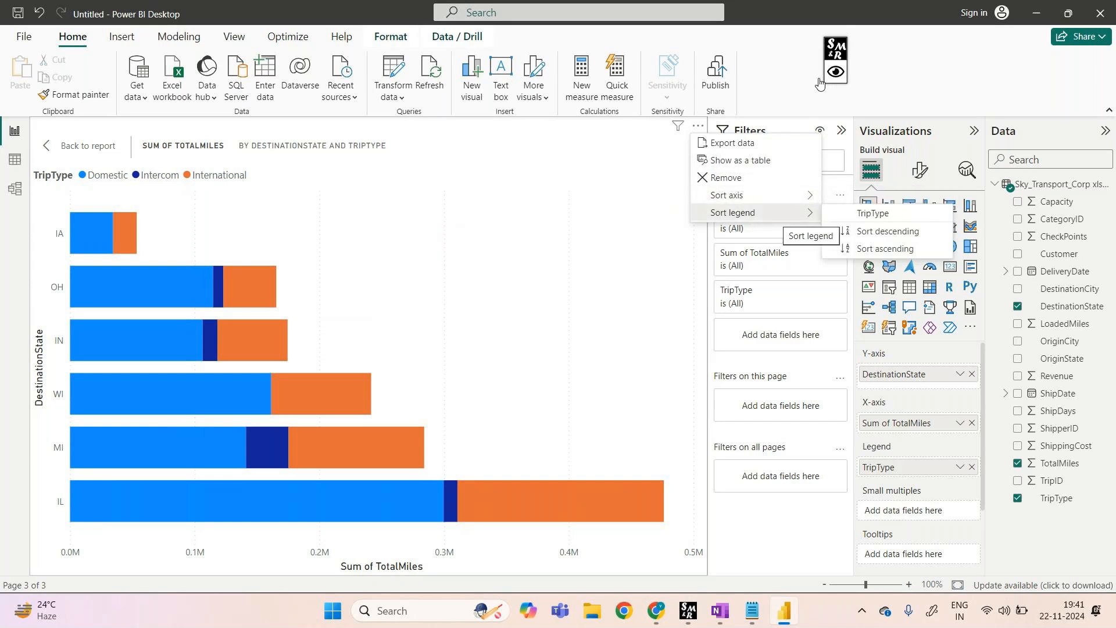
pyautogui.press('Up')
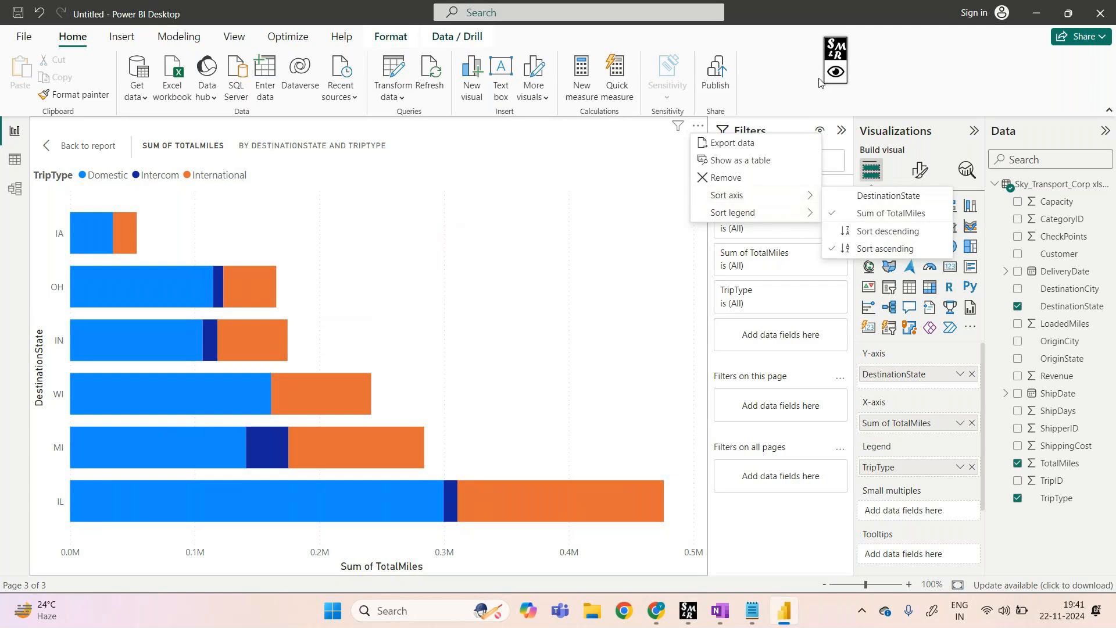
pyautogui.press('Escape')
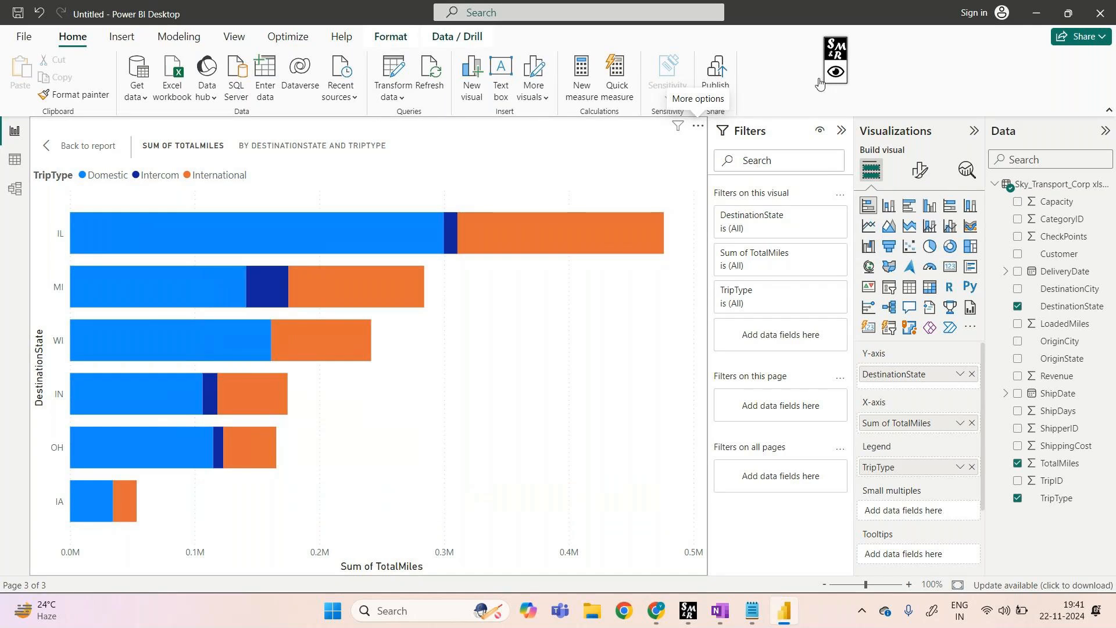
# Return the axis sort by Sum of TotalMiles to ascending order
pyautogui.click(697, 126)
pyautogui.moveTo(814, 195)
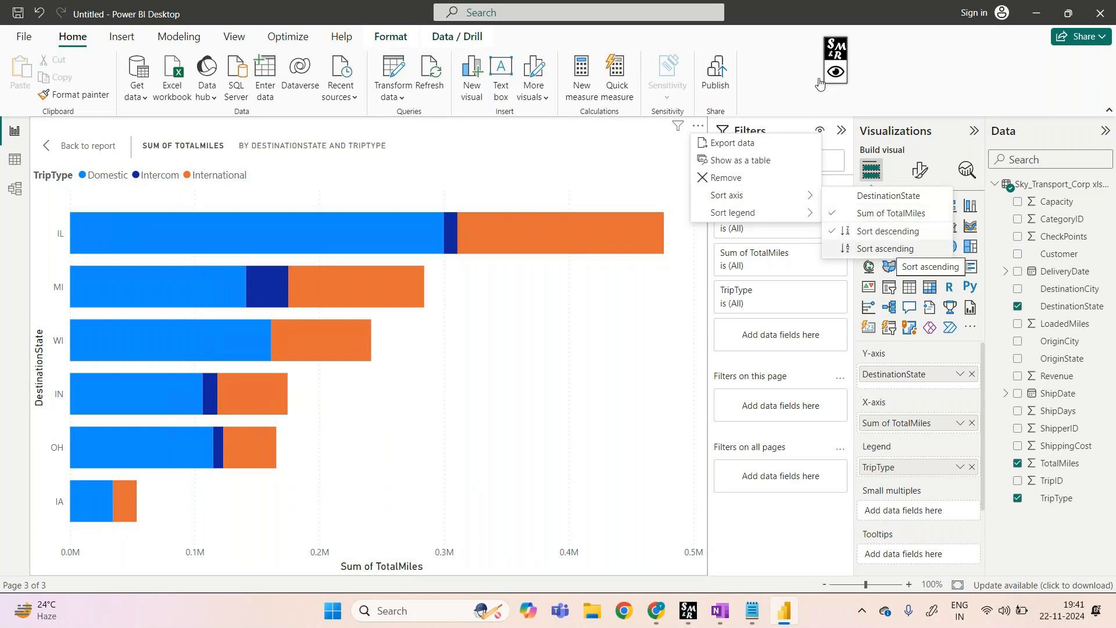
pyautogui.click(896, 249)
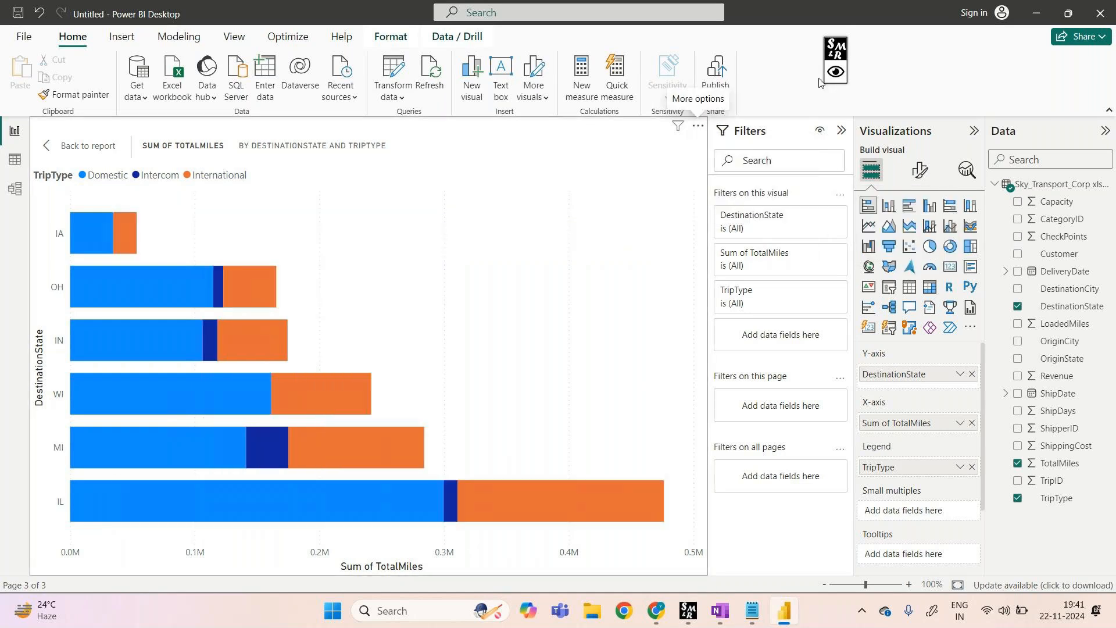
# Handwrite "ascending → Lowest" and "descending → highest" beside the bars, box both results, and clear the notes from view
pyautogui.click(835, 65)
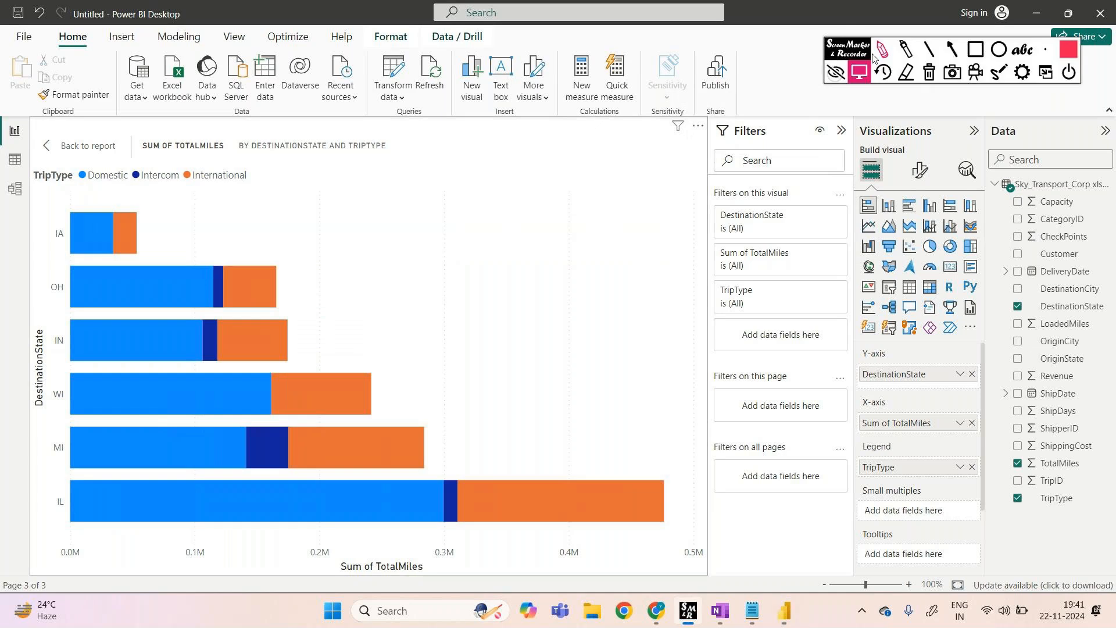
pyautogui.moveTo(412, 183); pyautogui.dragTo(483, 183)
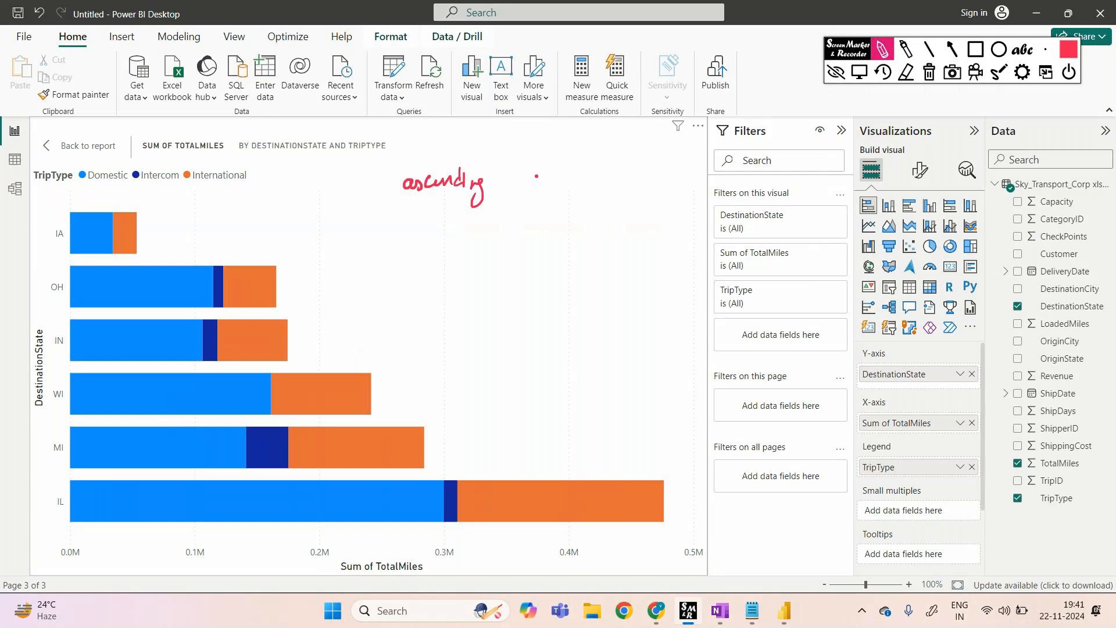
pyautogui.moveTo(513, 185); pyautogui.dragTo(529, 184)
pyautogui.moveTo(528, 180)
pyautogui.mouseDown()
pyautogui.moveTo(528, 195)
pyautogui.moveTo(626, 168)
pyautogui.mouseUp()
pyautogui.moveTo(426, 258)
pyautogui.mouseDown()
pyautogui.moveTo(436, 274)
pyautogui.moveTo(480, 262)
pyautogui.moveTo(491, 302)
pyautogui.mouseUp()
pyautogui.moveTo(502, 270)
pyautogui.mouseDown()
pyautogui.moveTo(520, 268)
pyautogui.moveTo(512, 279)
pyautogui.mouseUp()
pyautogui.moveTo(559, 229)
pyautogui.mouseDown()
pyautogui.moveTo(601, 250)
pyautogui.moveTo(631, 233)
pyautogui.mouseUp()
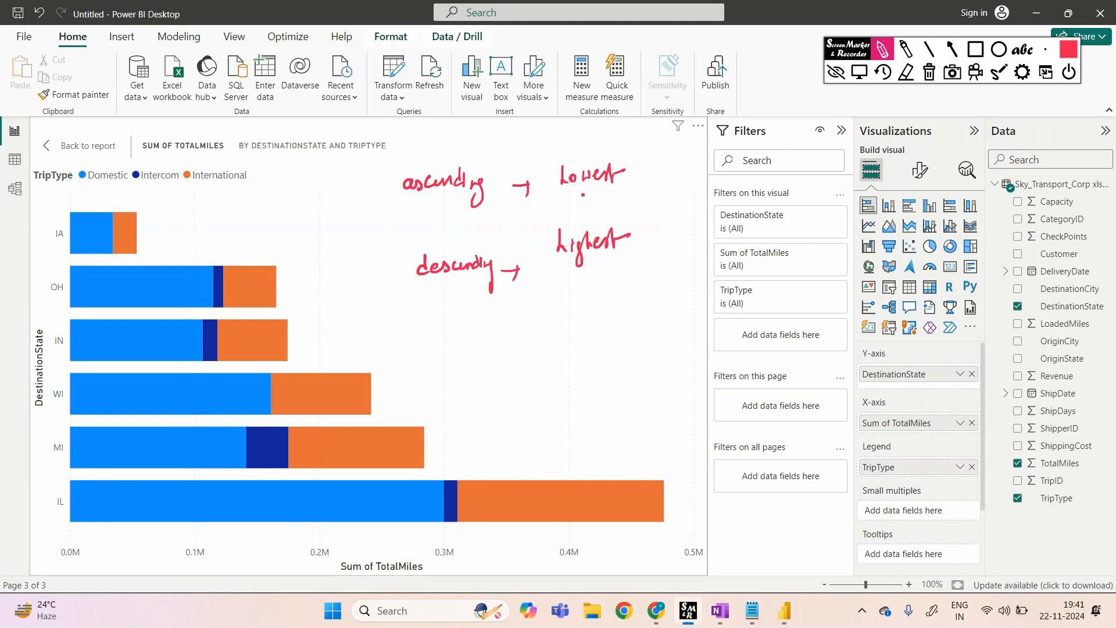
pyautogui.moveTo(550, 199)
pyautogui.mouseDown()
pyautogui.moveTo(634, 190)
pyautogui.moveTo(535, 201)
pyautogui.mouseUp()
pyautogui.moveTo(547, 283)
pyautogui.mouseDown()
pyautogui.moveTo(643, 265)
pyautogui.moveTo(541, 204)
pyautogui.moveTo(570, 271)
pyautogui.mouseUp()
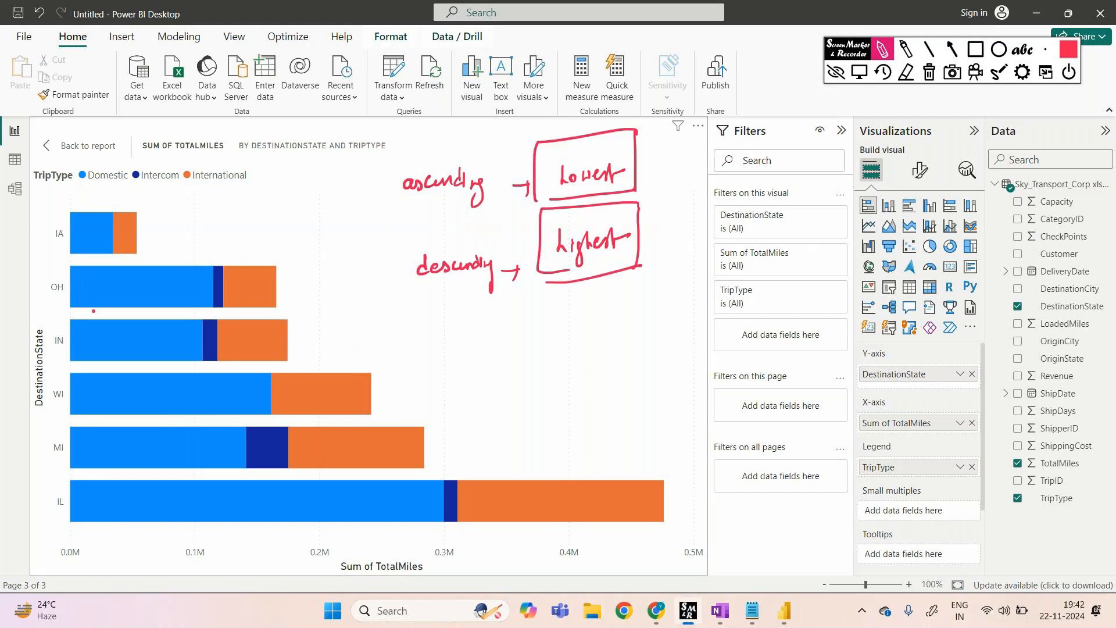
pyautogui.click(836, 71)
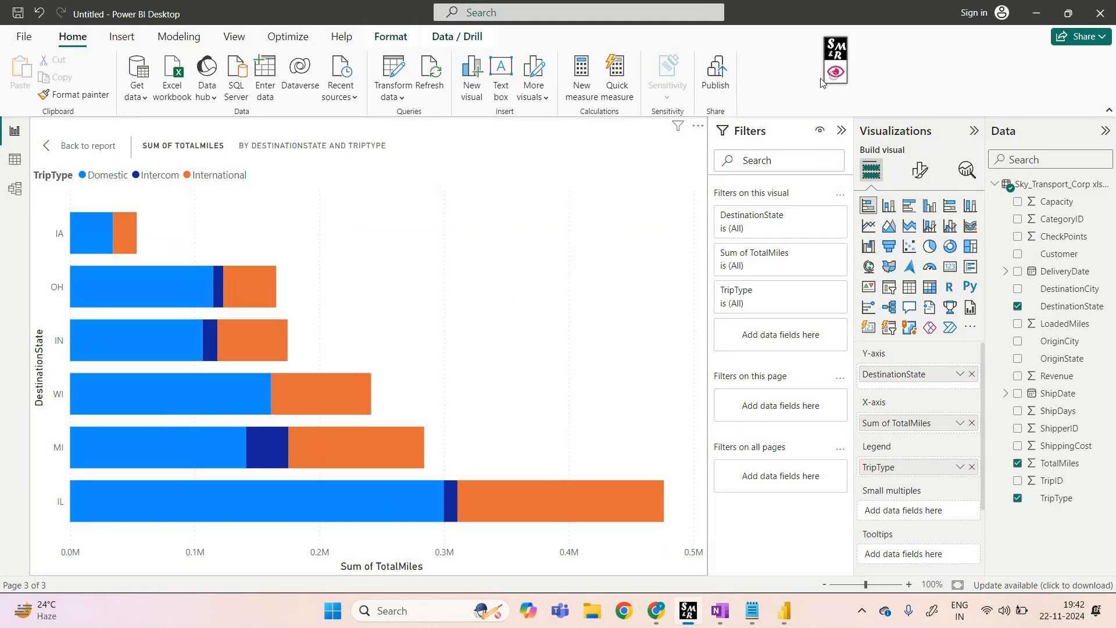
# Show the chart's legend sorting choices, box the TripType legend field, and draw an arrow from it toward the chart
pyautogui.click(699, 126)
pyautogui.moveTo(782, 214)
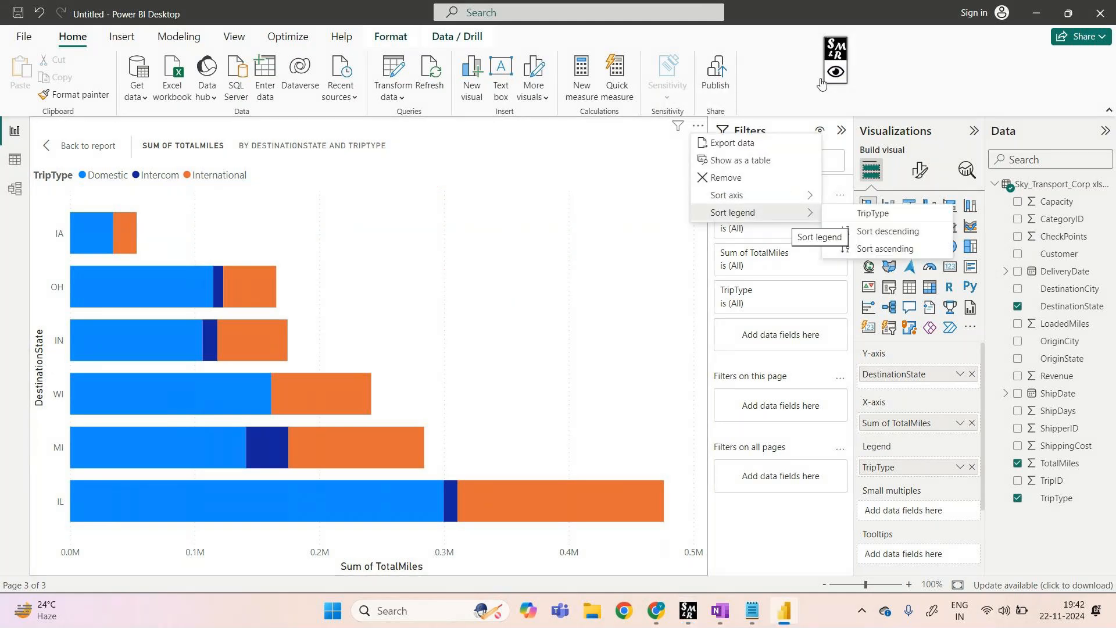
pyautogui.click(822, 81)
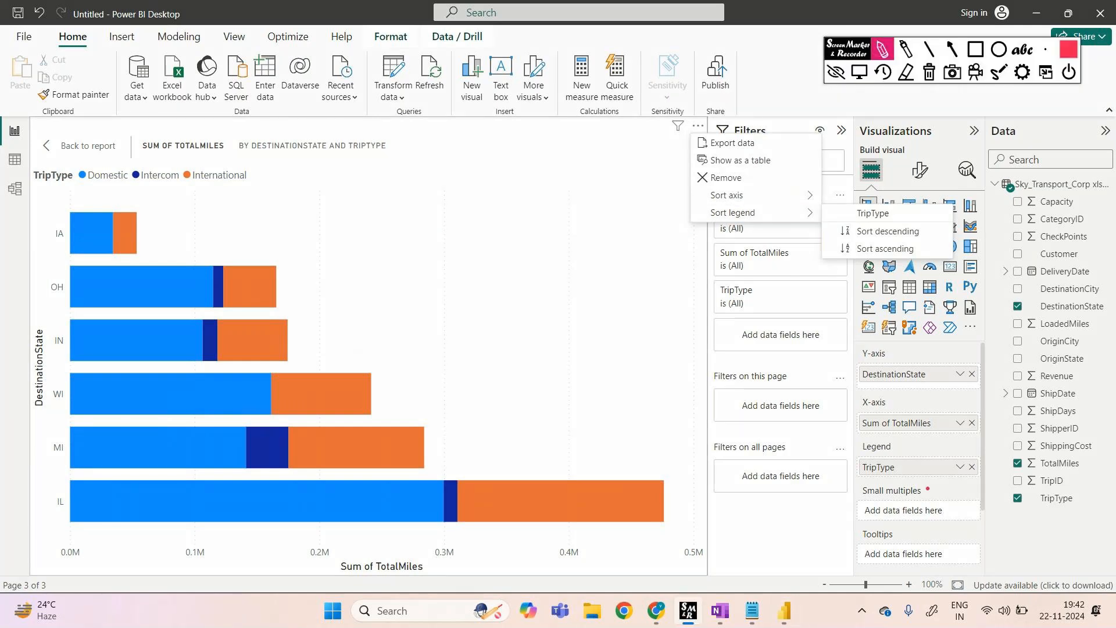
pyautogui.moveTo(866, 478)
pyautogui.mouseDown()
pyautogui.moveTo(904, 473)
pyautogui.moveTo(858, 469)
pyautogui.moveTo(854, 482)
pyautogui.moveTo(668, 431)
pyautogui.moveTo(612, 442)
pyautogui.mouseUp()
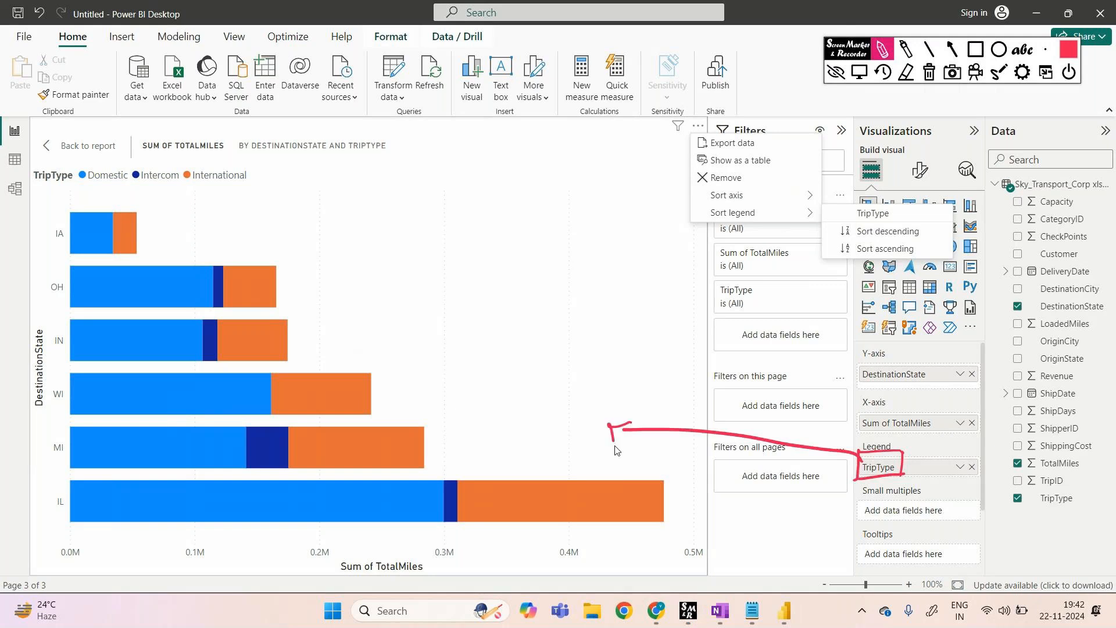
# Handwrite a boxed "Triptype" with an arrow to "Legend" beside the bars, then clear the notes and hide the annotation toolbar
pyautogui.moveTo(506, 364); pyautogui.dragTo(541, 375)
pyautogui.moveTo(544, 369); pyautogui.dragTo(551, 367)
pyautogui.moveTo(552, 368); pyautogui.dragTo(557, 389)
pyautogui.moveTo(568, 367); pyautogui.dragTo(571, 374)
pyautogui.moveTo(574, 371)
pyautogui.mouseDown()
pyautogui.moveTo(521, 353)
pyautogui.moveTo(581, 393)
pyautogui.mouseUp()
pyautogui.moveTo(581, 343)
pyautogui.mouseDown()
pyautogui.moveTo(581, 392)
pyautogui.moveTo(608, 383)
pyautogui.mouseUp()
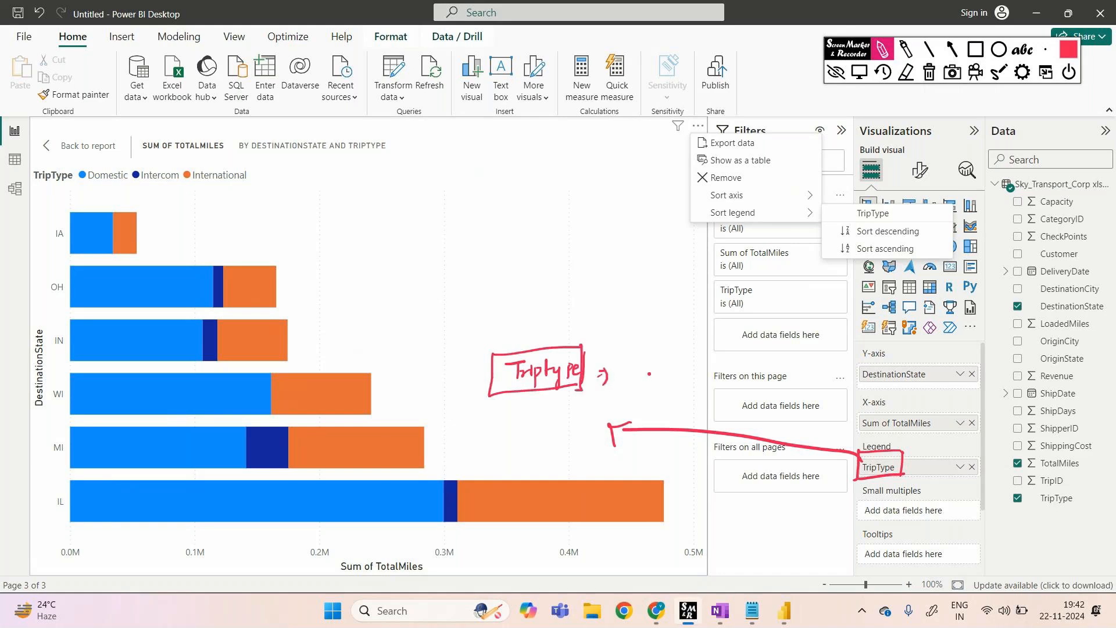
pyautogui.moveTo(638, 348); pyautogui.dragTo(653, 365)
pyautogui.moveTo(661, 361)
pyautogui.mouseDown()
pyautogui.moveTo(657, 382)
pyautogui.moveTo(674, 366)
pyautogui.mouseUp()
pyautogui.moveTo(680, 361); pyautogui.dragTo(679, 348)
pyautogui.moveTo(726, 352)
pyautogui.mouseDown()
pyautogui.moveTo(736, 364)
pyautogui.moveTo(739, 353)
pyautogui.mouseUp()
pyautogui.moveTo(568, 392); pyautogui.dragTo(572, 407)
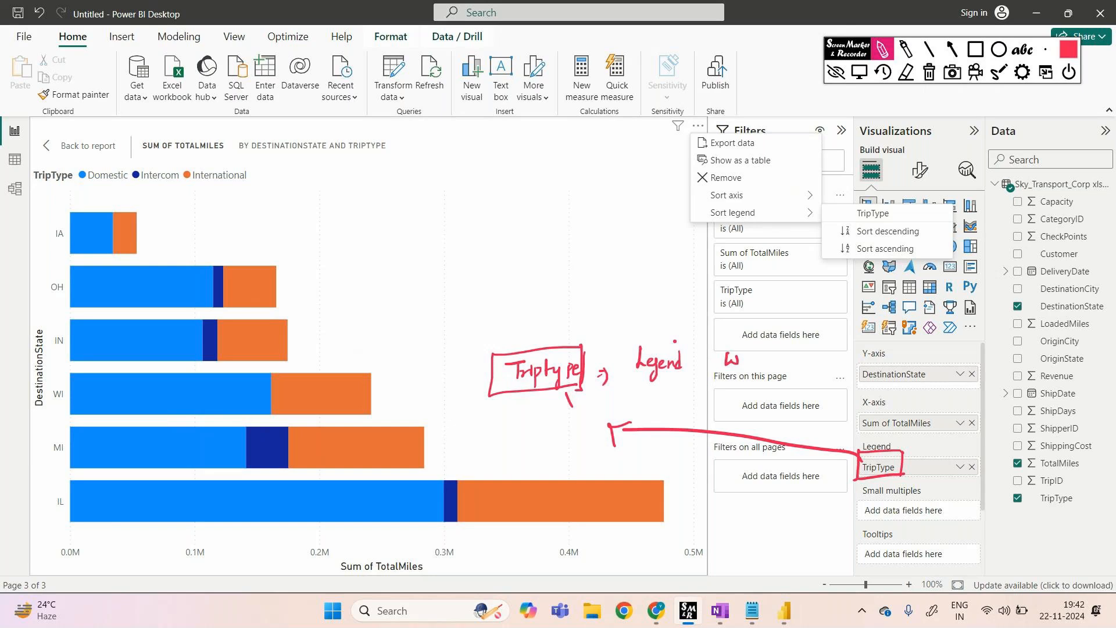
pyautogui.moveTo(631, 375)
pyautogui.mouseDown()
pyautogui.moveTo(694, 338)
pyautogui.moveTo(630, 389)
pyautogui.mouseUp()
pyautogui.click(858, 81)
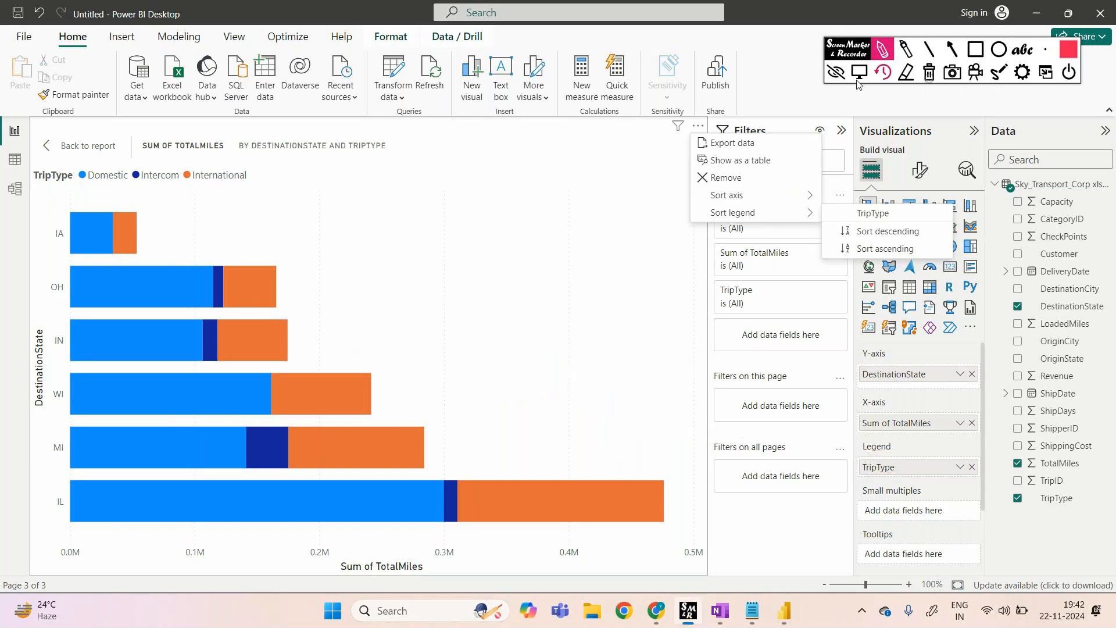
pyautogui.click(836, 72)
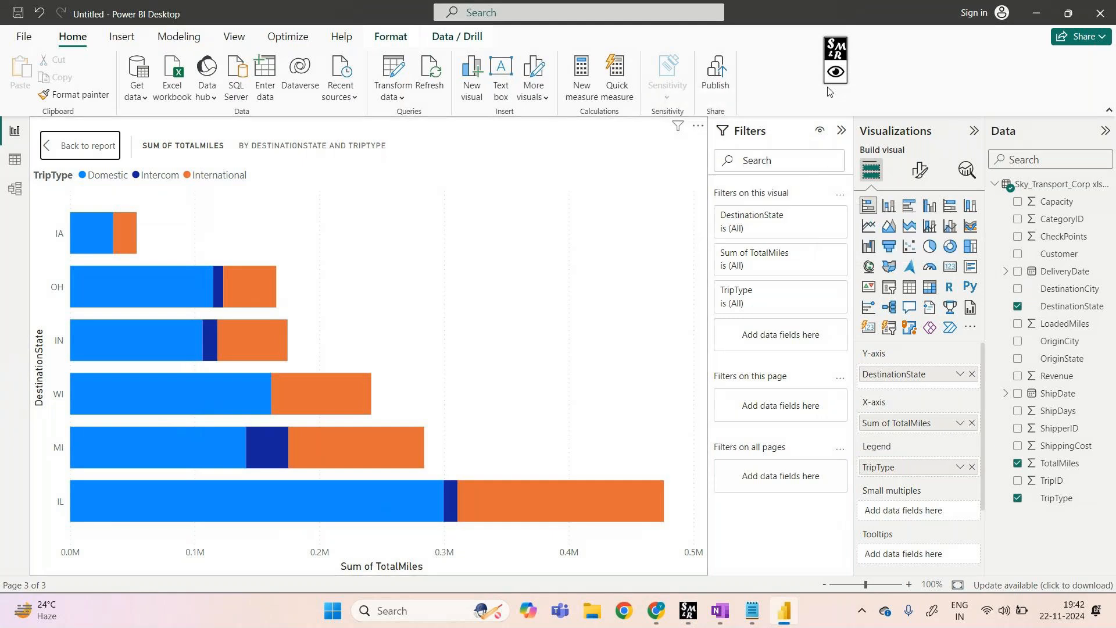
# Switch to OneNote and handwrite the heading "Legend :- Combinations" in the blank area below the existing notes
pyautogui.moveTo(719, 610)
pyautogui.click(734, 541)
pyautogui.scroll(-8, 758, 465)
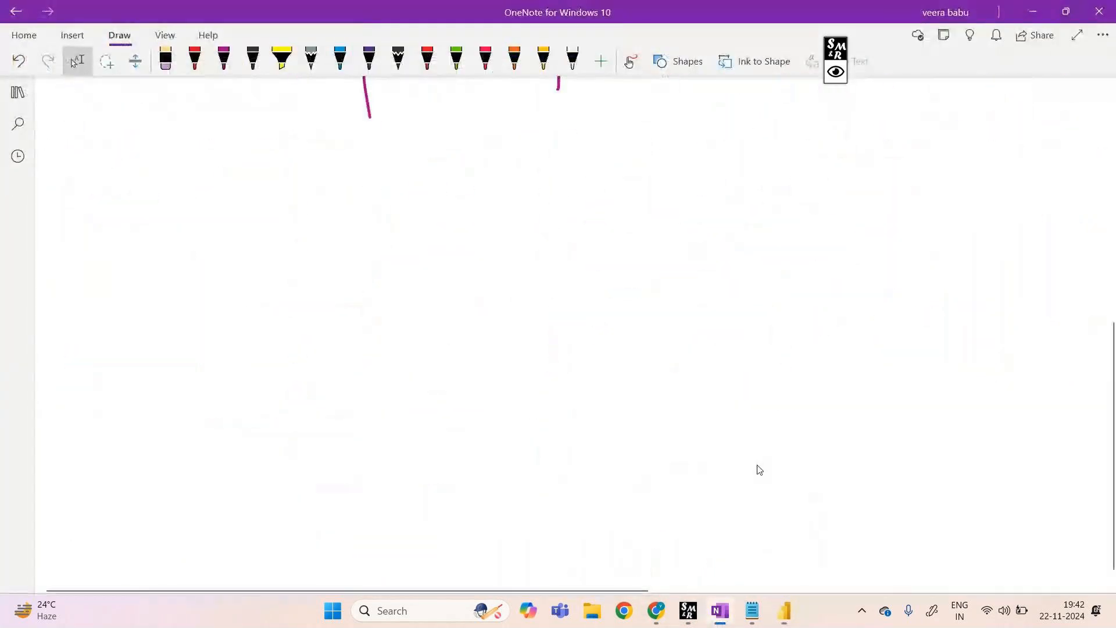
pyautogui.moveTo(183, 227)
pyautogui.mouseDown()
pyautogui.moveTo(186, 247)
pyautogui.moveTo(211, 233)
pyautogui.moveTo(206, 257)
pyautogui.mouseUp()
pyautogui.moveTo(216, 236); pyautogui.dragTo(233, 246)
pyautogui.moveTo(238, 236); pyautogui.dragTo(240, 247)
pyautogui.moveTo(294, 229); pyautogui.dragTo(316, 242)
pyautogui.moveTo(388, 233); pyautogui.dragTo(388, 247)
pyautogui.moveTo(397, 235); pyautogui.dragTo(429, 245)
pyautogui.moveTo(433, 238); pyautogui.dragTo(456, 245)
pyautogui.moveTo(457, 230)
pyautogui.mouseDown()
pyautogui.moveTo(459, 245)
pyautogui.moveTo(483, 245)
pyautogui.mouseUp()
pyautogui.moveTo(484, 235); pyautogui.dragTo(489, 244)
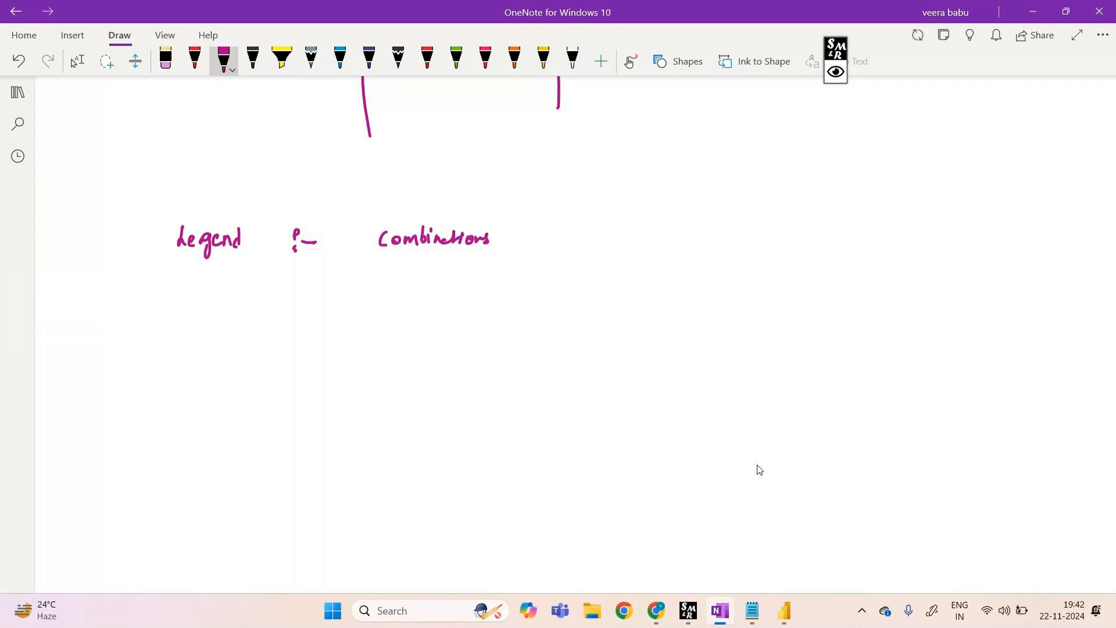
# Draw an arrow under the Legend heading and handwrite "again another New factor is getting involved" beside it
pyautogui.moveTo(284, 283); pyautogui.dragTo(336, 306)
pyautogui.moveTo(412, 306)
pyautogui.mouseDown()
pyautogui.moveTo(403, 315)
pyautogui.moveTo(419, 330)
pyautogui.mouseUp()
pyautogui.moveTo(435, 310); pyautogui.dragTo(458, 318)
pyautogui.click(440, 313)
pyautogui.moveTo(534, 304); pyautogui.dragTo(550, 315)
pyautogui.moveTo(558, 305); pyautogui.dragTo(585, 307)
pyautogui.moveTo(577, 298)
pyautogui.mouseDown()
pyautogui.moveTo(593, 309)
pyautogui.moveTo(599, 299)
pyautogui.moveTo(652, 306)
pyautogui.moveTo(751, 284)
pyautogui.moveTo(752, 297)
pyautogui.mouseUp()
pyautogui.click(731, 300)
pyautogui.moveTo(745, 304)
pyautogui.mouseDown()
pyautogui.moveTo(792, 295)
pyautogui.moveTo(835, 305)
pyautogui.mouseUp()
pyautogui.click(828, 295)
pyautogui.moveTo(792, 357)
pyautogui.mouseDown()
pyautogui.moveTo(785, 382)
pyautogui.moveTo(813, 362)
pyautogui.mouseUp()
pyautogui.moveTo(814, 370); pyautogui.dragTo(830, 358)
pyautogui.moveTo(826, 359); pyautogui.dragTo(832, 389)
pyautogui.moveTo(888, 346)
pyautogui.mouseDown()
pyautogui.moveTo(890, 358)
pyautogui.moveTo(921, 349)
pyautogui.moveTo(935, 357)
pyautogui.mouseUp()
pyautogui.moveTo(937, 348); pyautogui.dragTo(959, 352)
pyautogui.moveTo(969, 349); pyautogui.dragTo(972, 338)
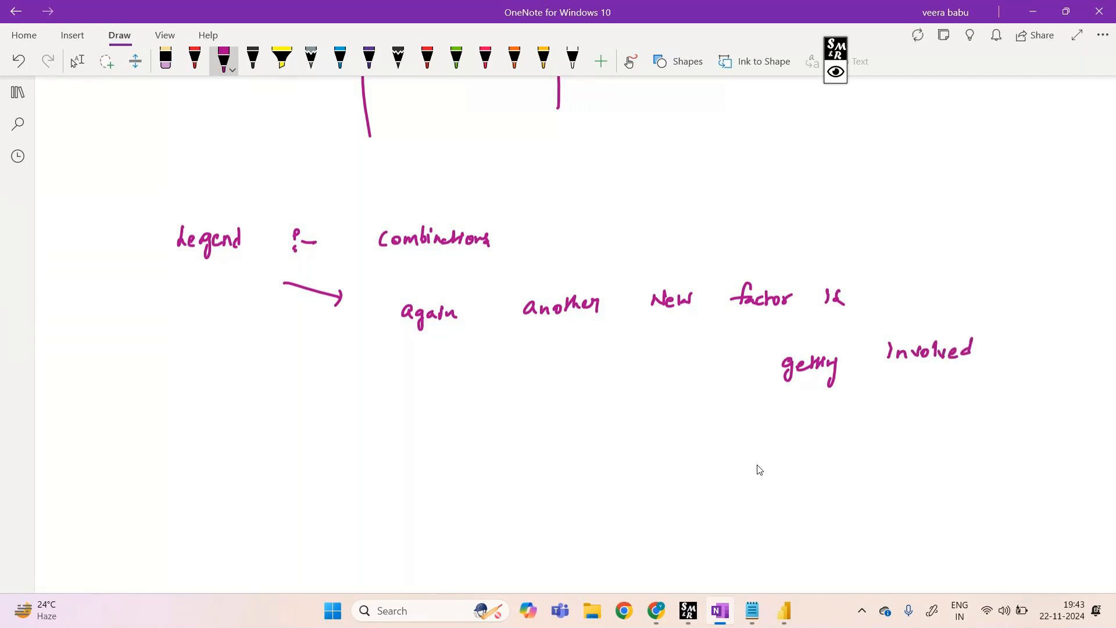
# Return to Power BI, highlight the IA Domestic and WI International bar segments in turn, examine the WI tooltip, and clear the selection
pyautogui.moveTo(672, 618)
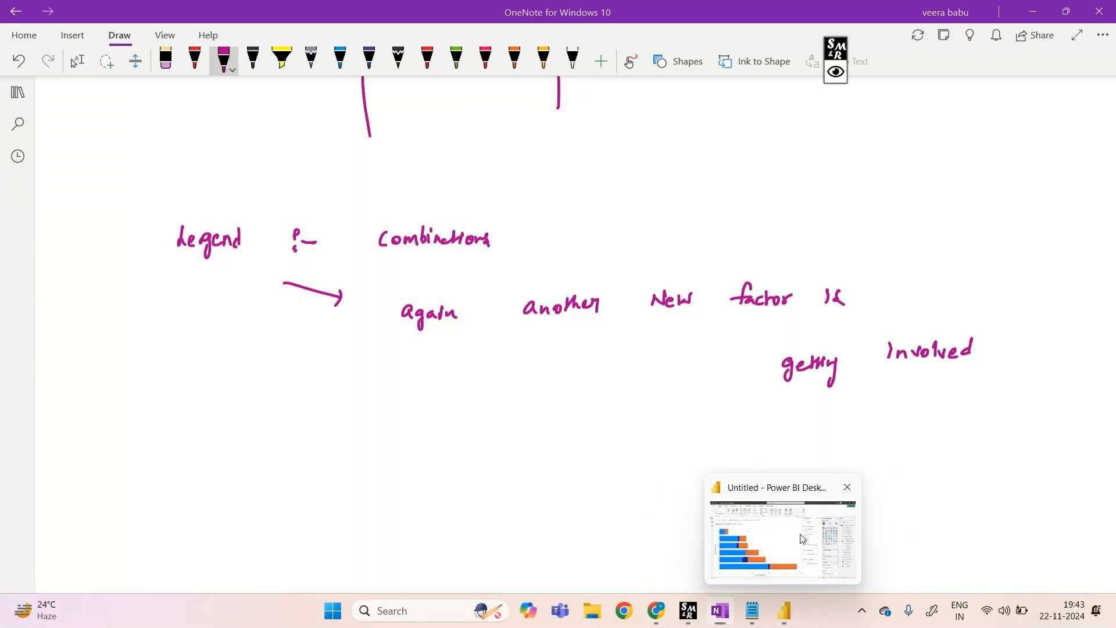
pyautogui.click(785, 611)
pyautogui.moveTo(720, 613)
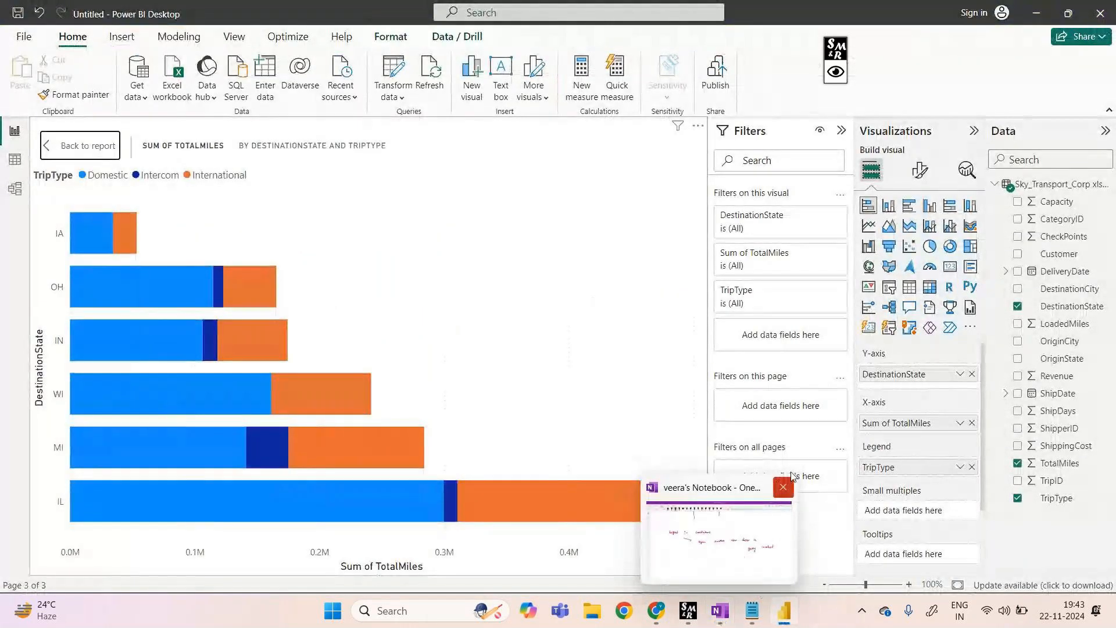
pyautogui.click(561, 500)
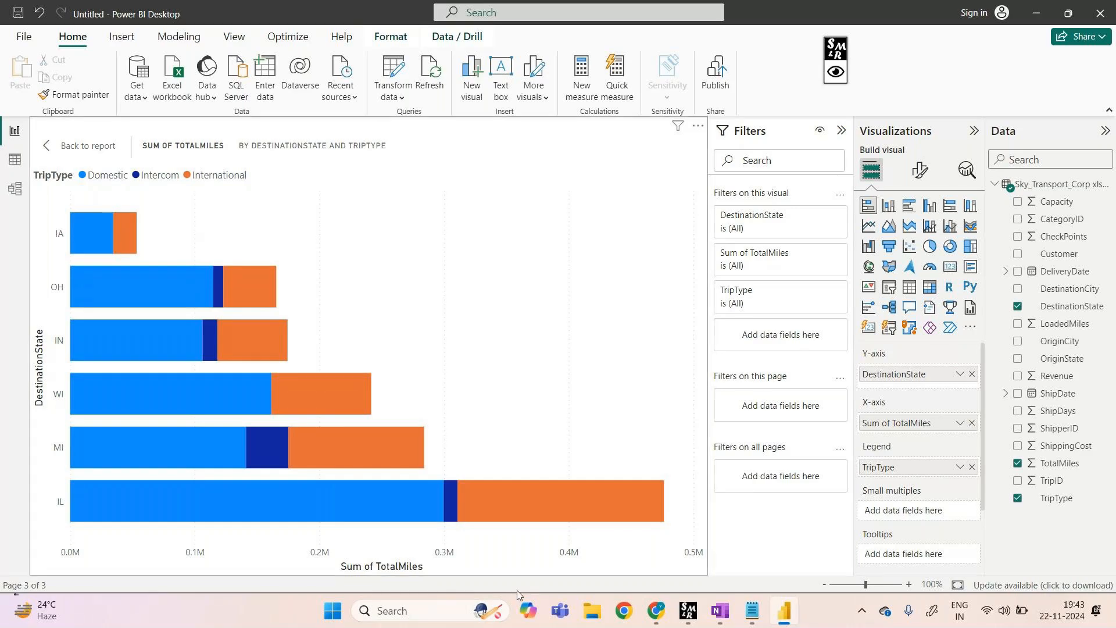
pyautogui.press('Return')
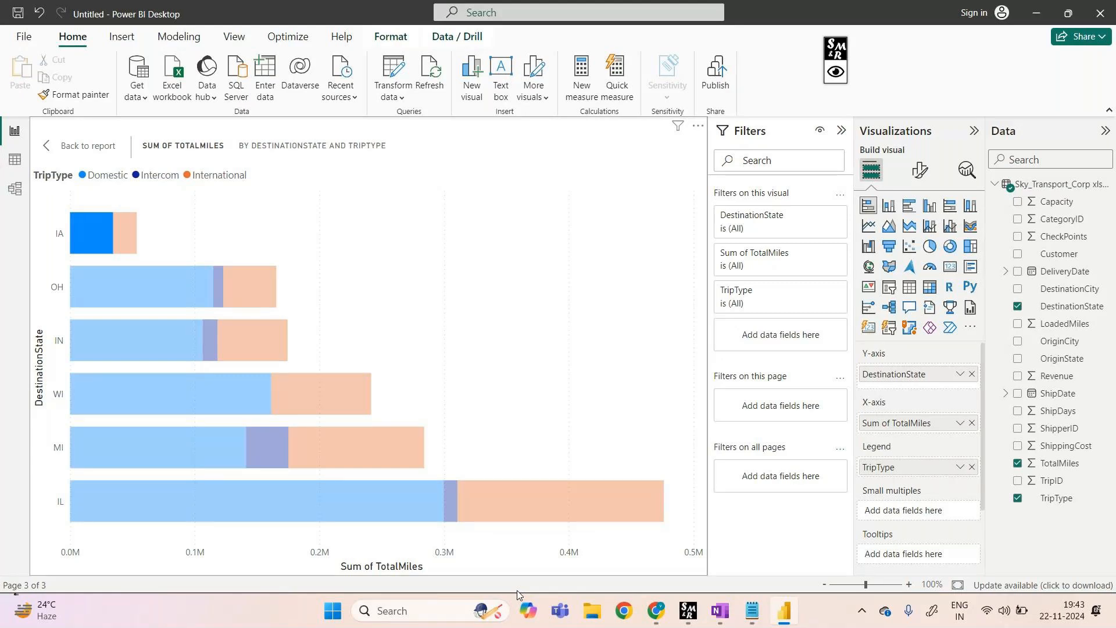
pyautogui.press('Escape')
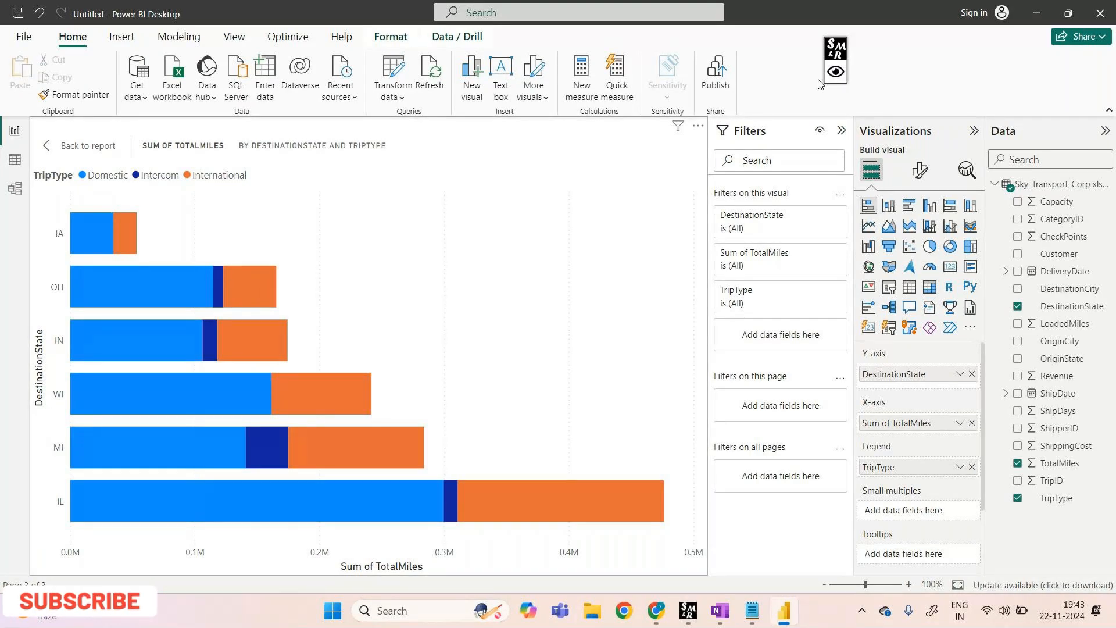
pyautogui.press('Return')
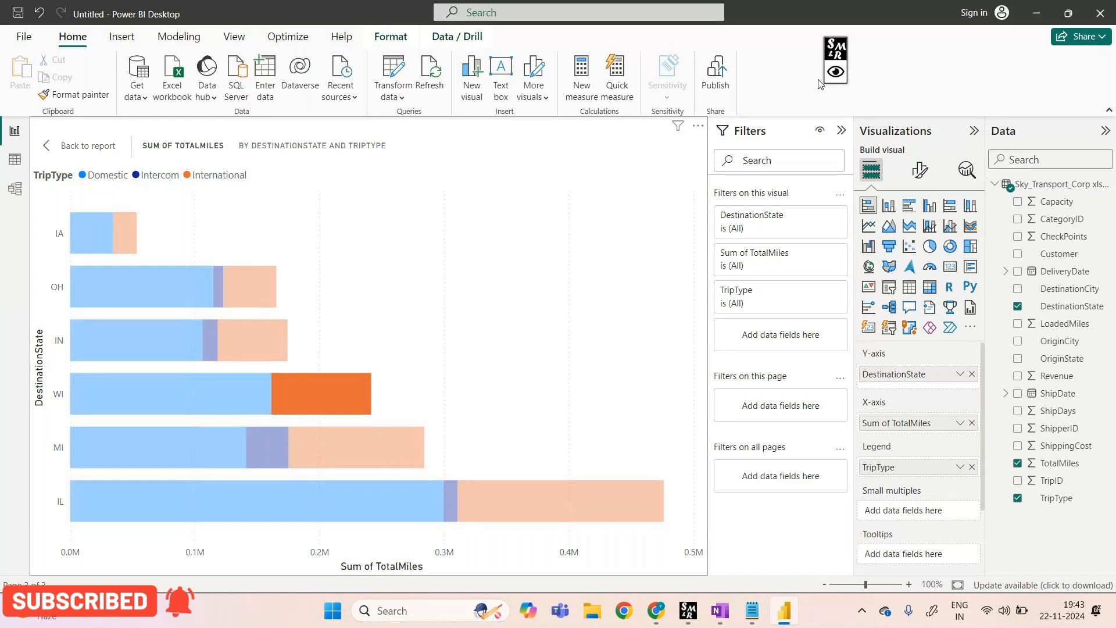
pyautogui.hotkey('ctrl', 'h')
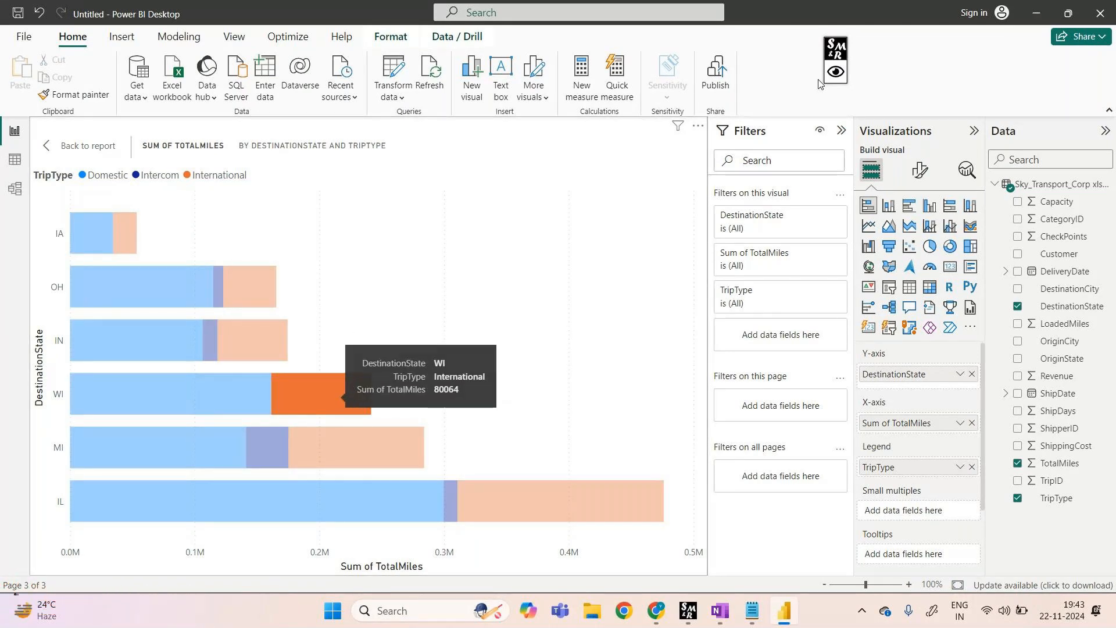
pyautogui.hotkey('ctrl', 'h')
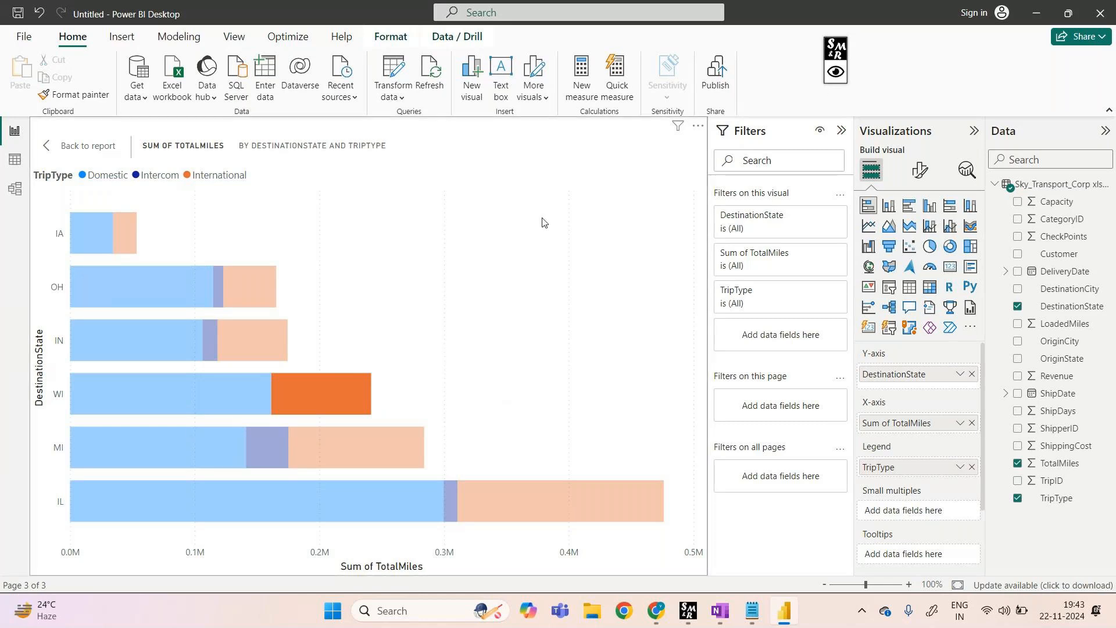
pyautogui.moveTo(345, 393)
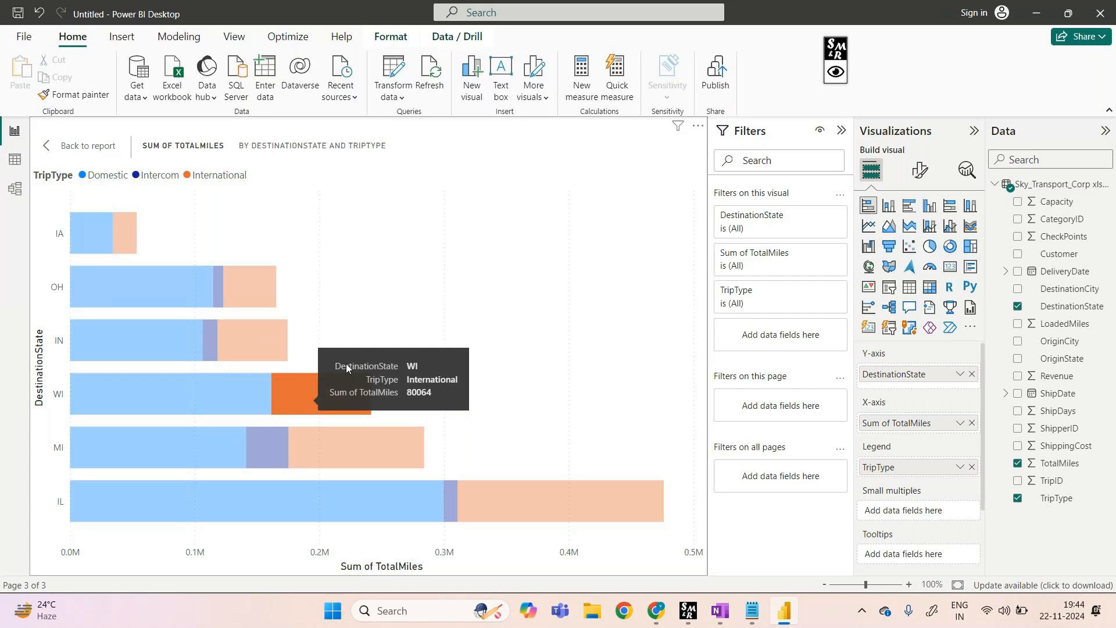
pyautogui.click(444, 299)
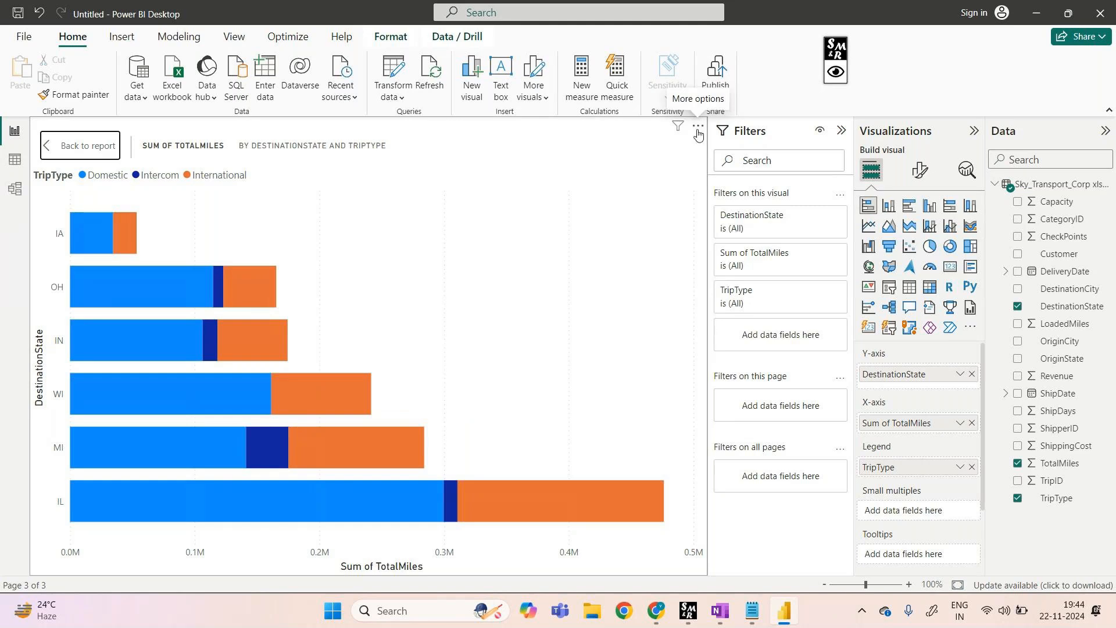
# Export the chart's data to the Downloads folder as the CSV file "Sum of TotalMiles by DestinationState and TripType"
pyautogui.moveTo(678, 128)
pyautogui.click(698, 128)
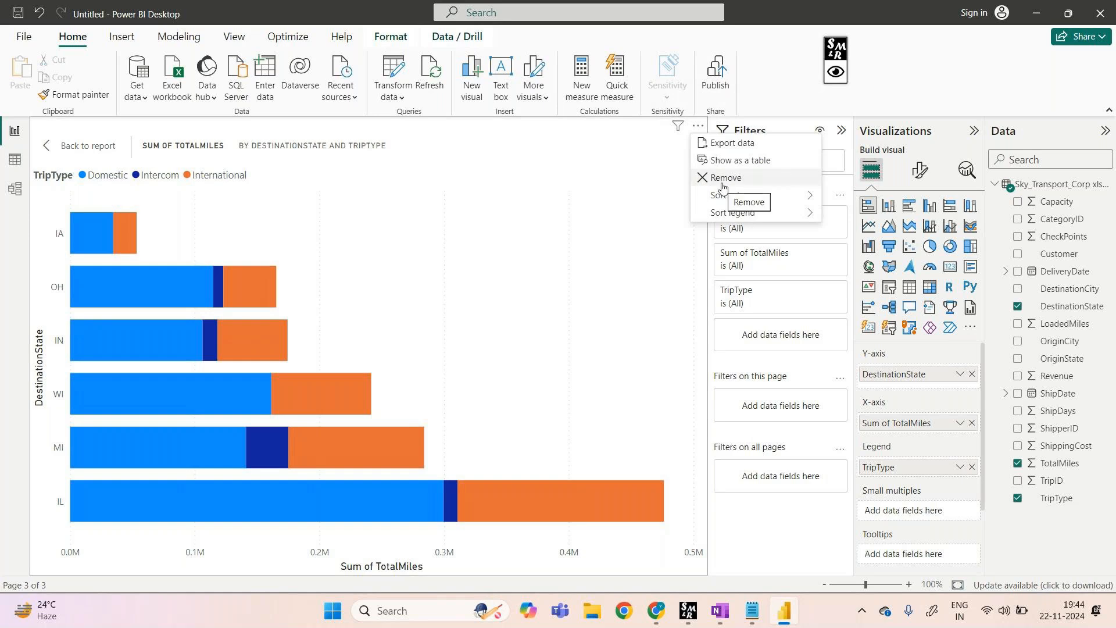
pyautogui.click(733, 144)
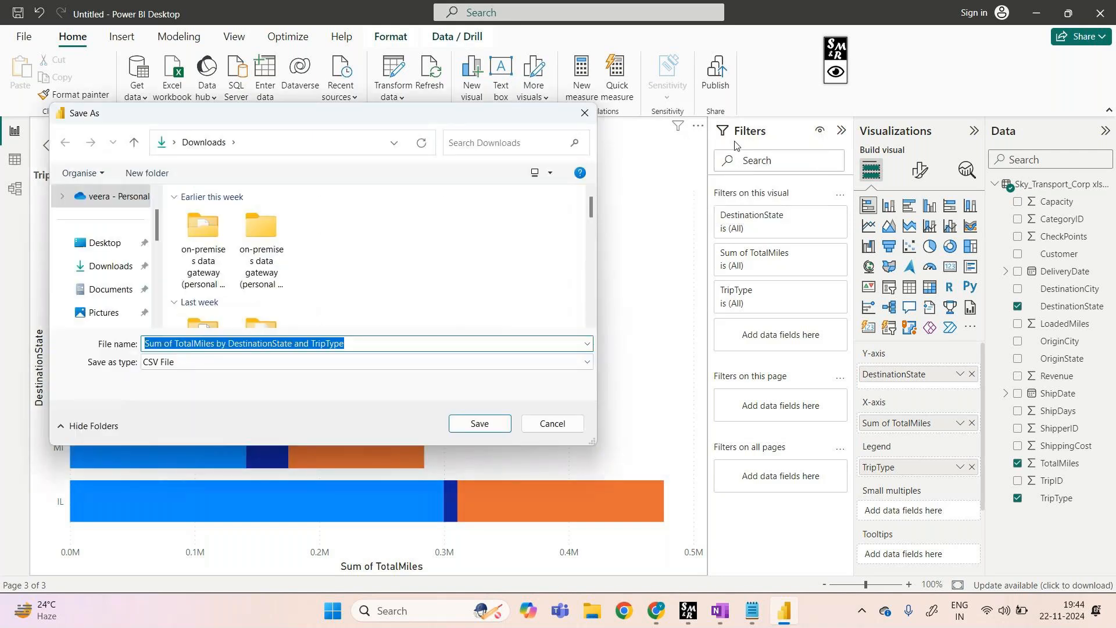
pyautogui.click(401, 350)
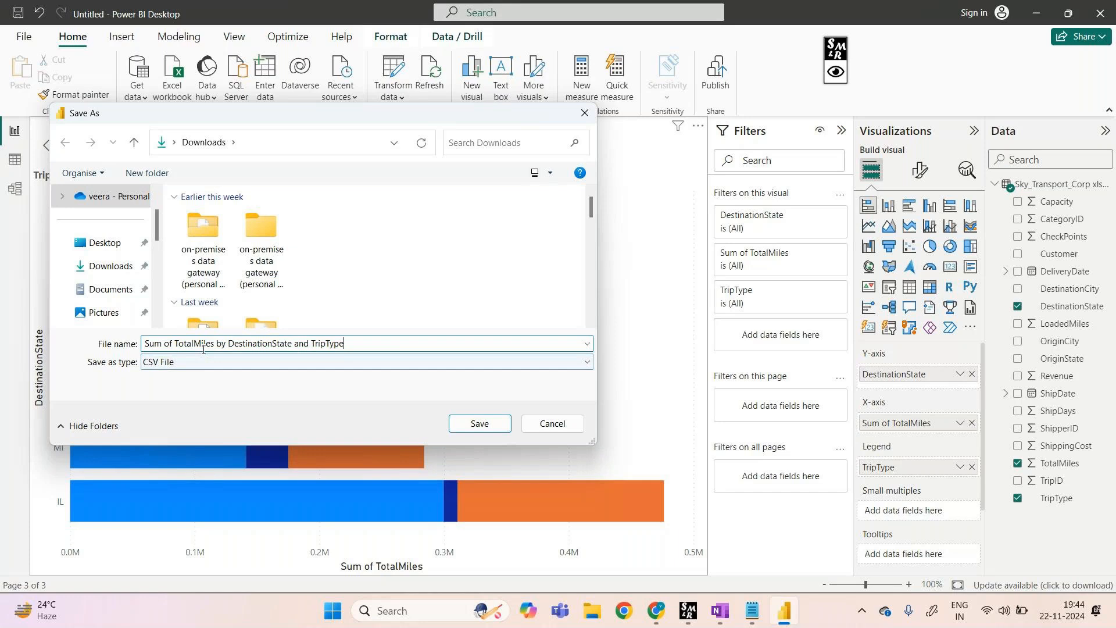
pyautogui.click(171, 363)
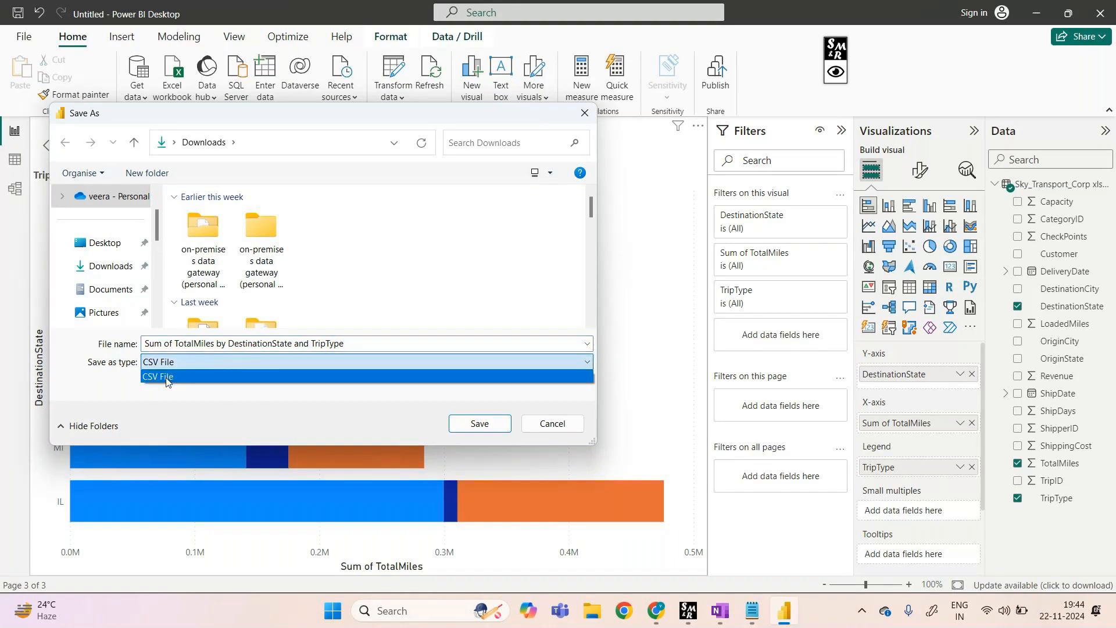
pyautogui.click(166, 377)
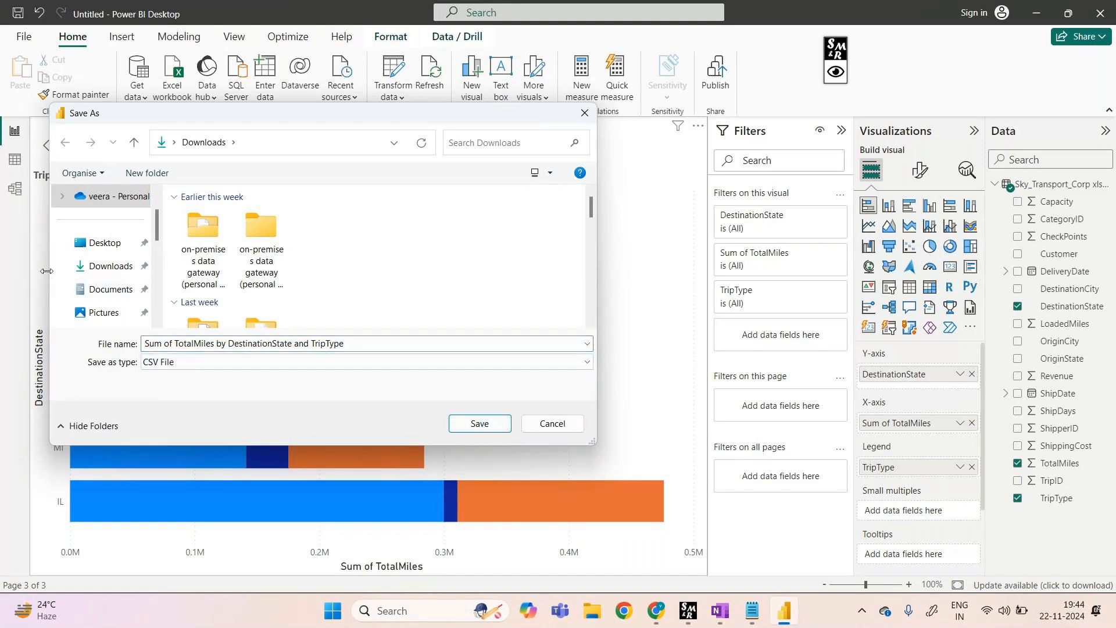
pyautogui.click(104, 266)
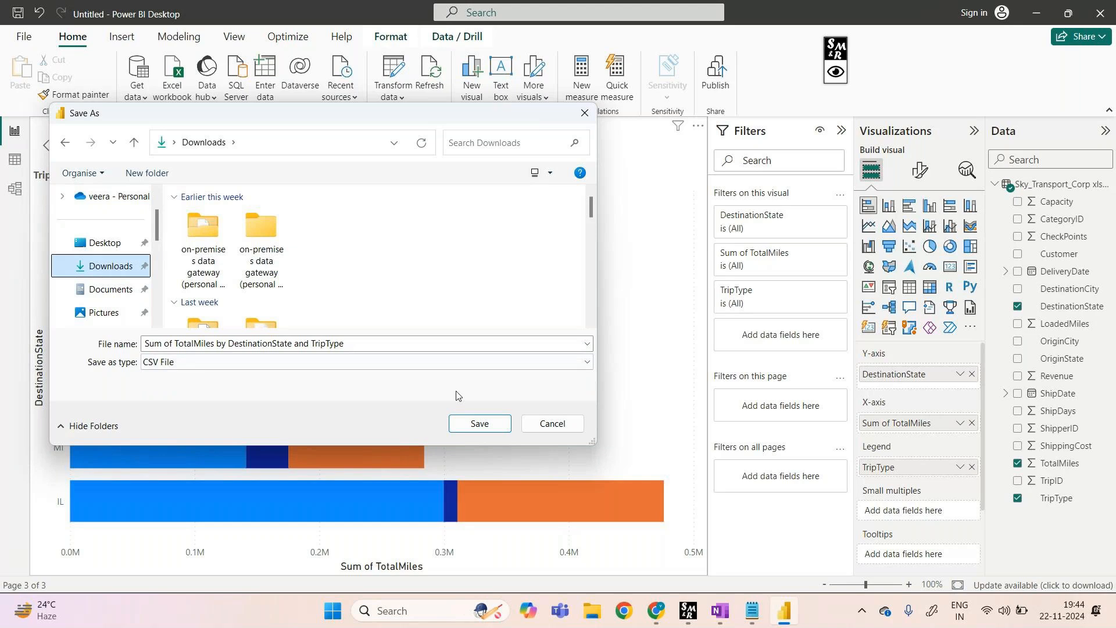
pyautogui.click(480, 425)
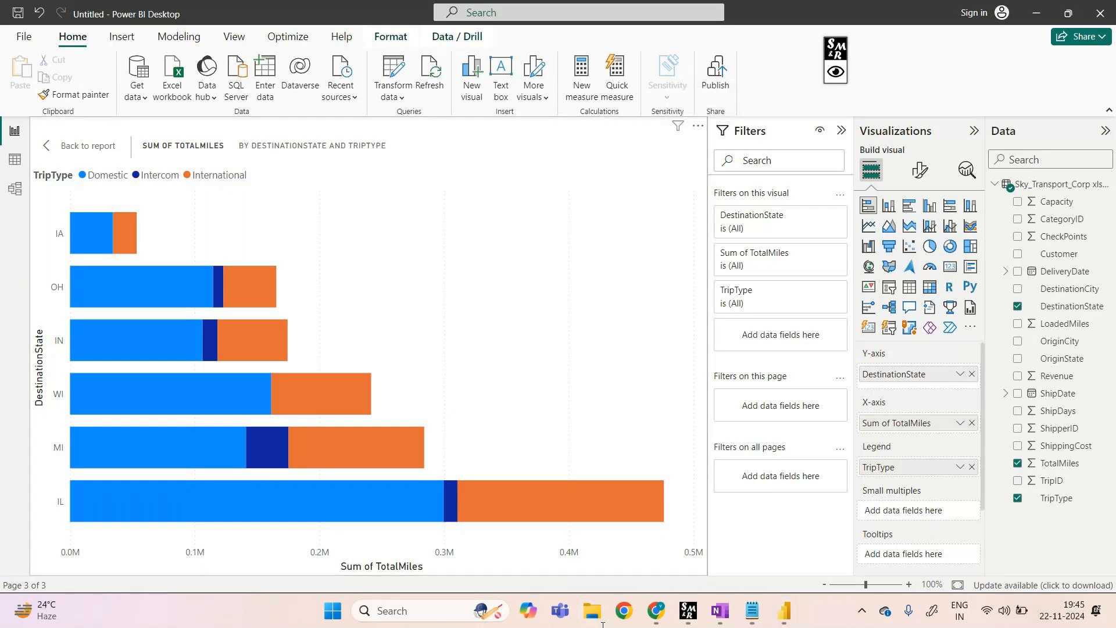
# Open the exported "Sum of TotalMiles by DestinationState and TripType" CSV from Downloads in Excel and dismiss the Office activation wizard
pyautogui.click(602, 624)
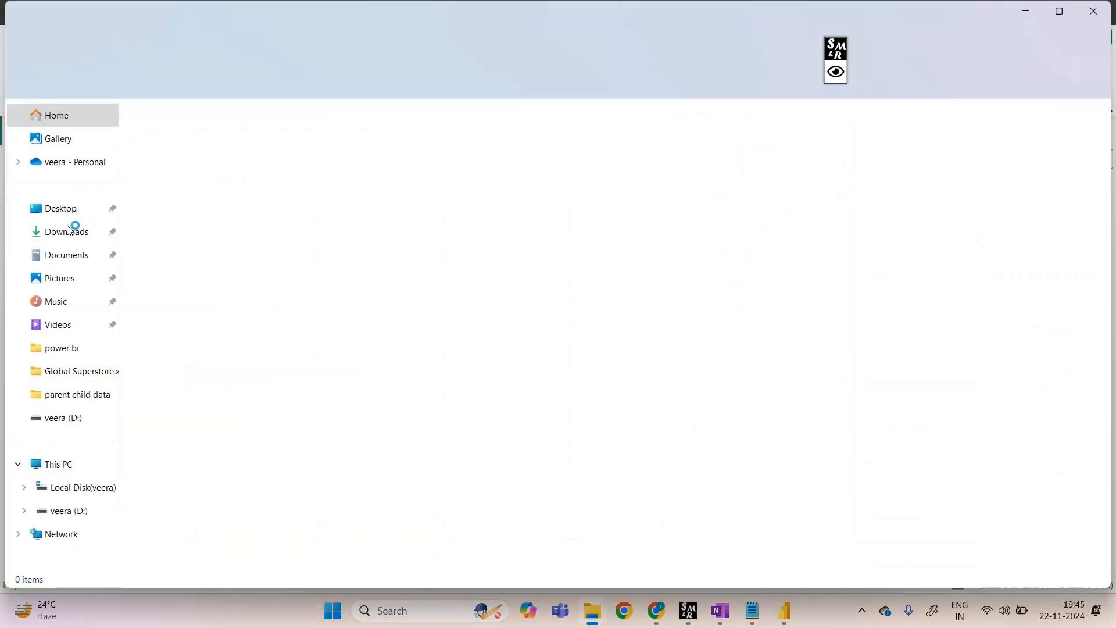
pyautogui.click(67, 231)
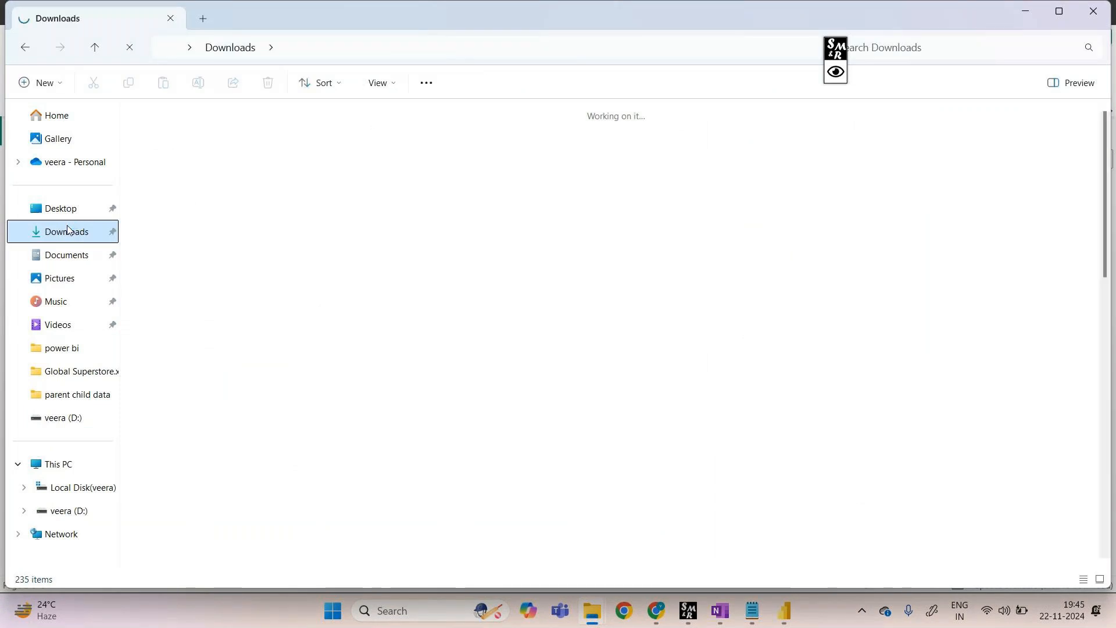
pyautogui.click(148, 168)
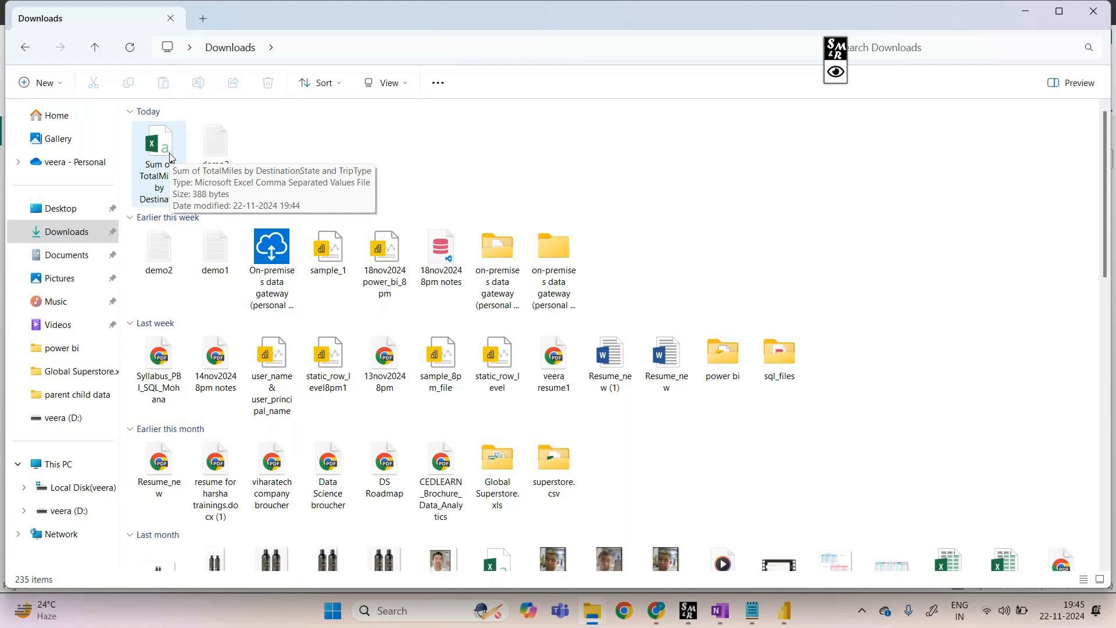
pyautogui.doubleClick(169, 157)
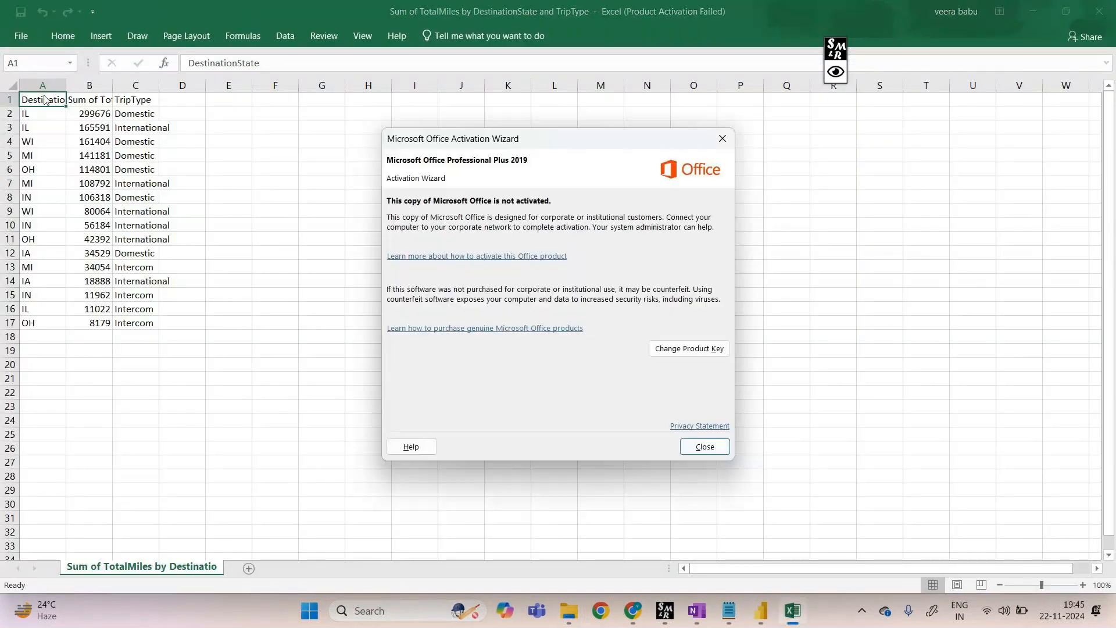
pyautogui.click(705, 448)
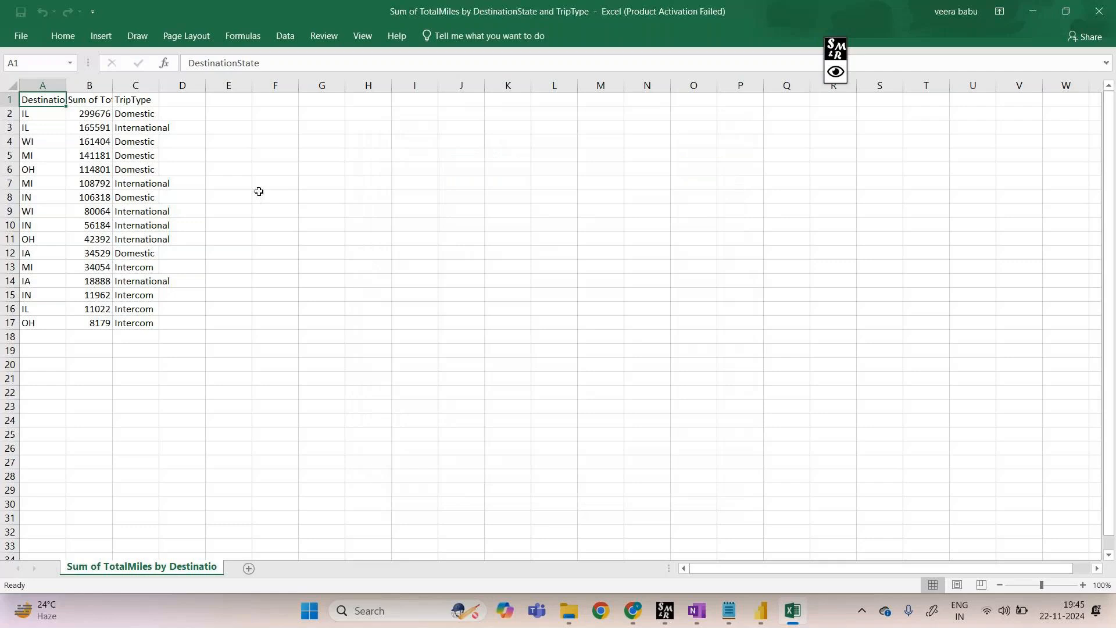
# Examine the exported DestinationState, Sum of TotalMiles and TripType columns and their row combinations
pyautogui.moveTo(92, 98); pyautogui.dragTo(98, 326)
pyautogui.click(150, 101)
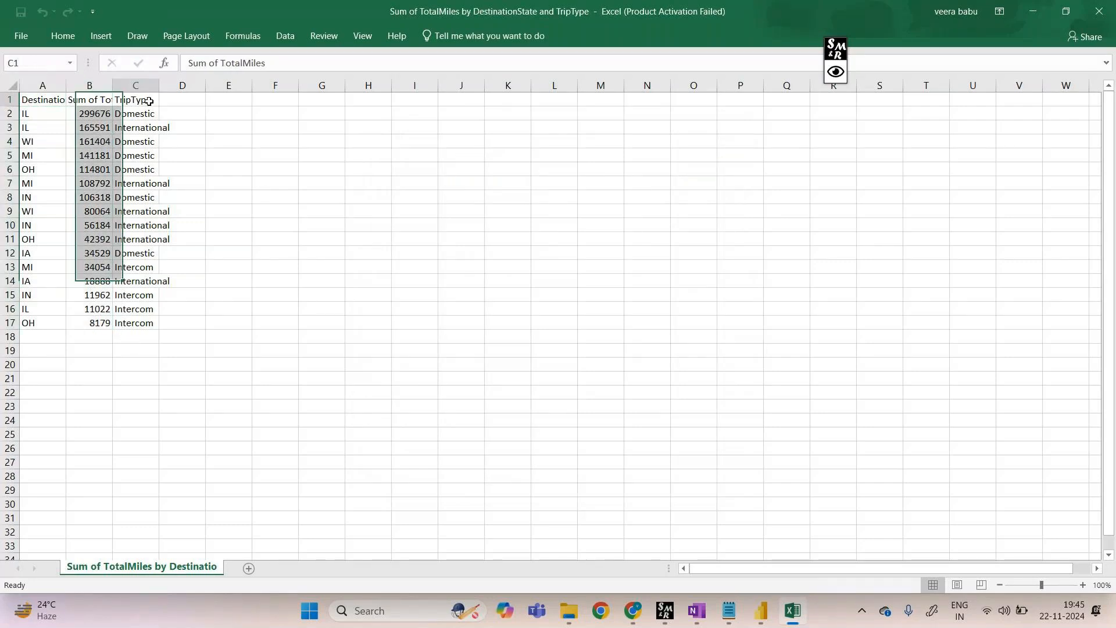
pyautogui.moveTo(150, 101); pyautogui.dragTo(153, 322)
pyautogui.moveTo(46, 100); pyautogui.dragTo(51, 324)
pyautogui.moveTo(142, 105); pyautogui.dragTo(142, 322)
pyautogui.moveTo(98, 104); pyautogui.dragTo(98, 317)
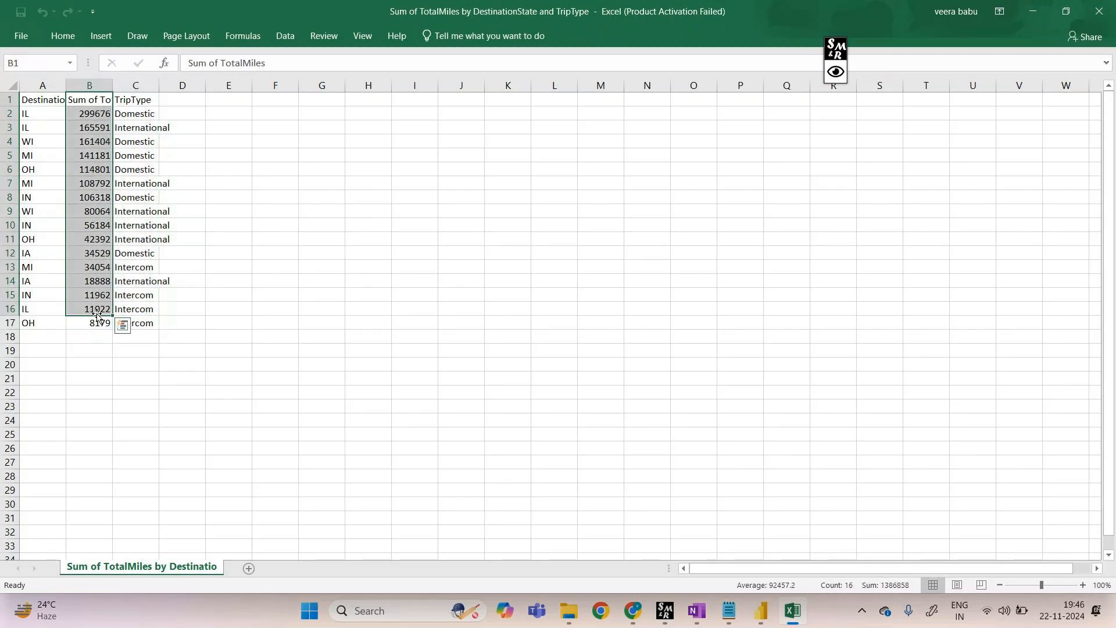
pyautogui.click(27, 125)
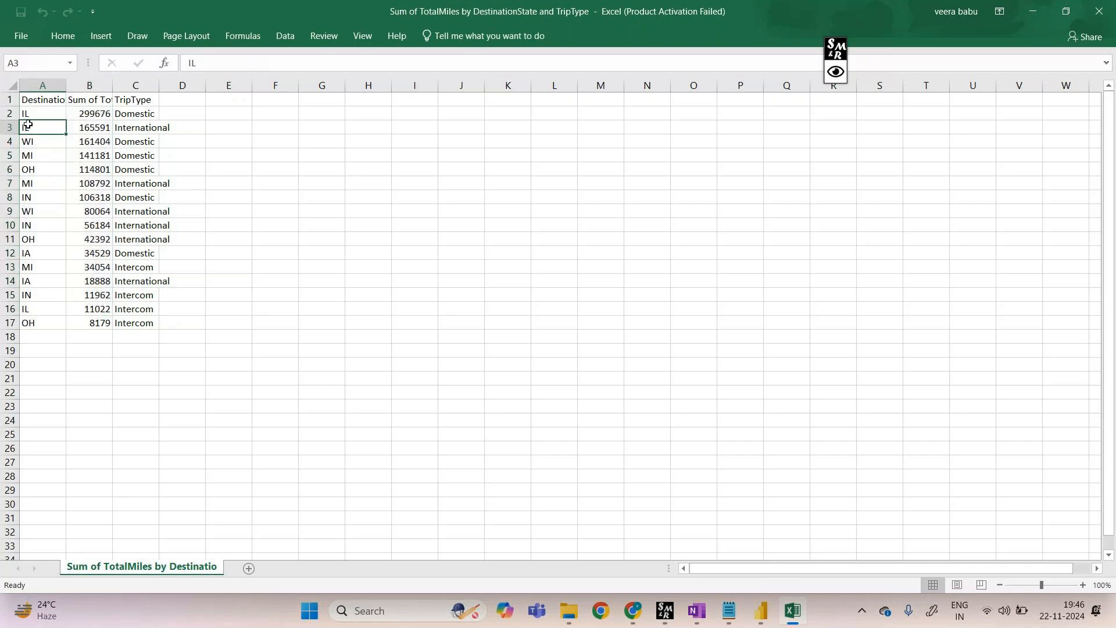
pyautogui.click(144, 129)
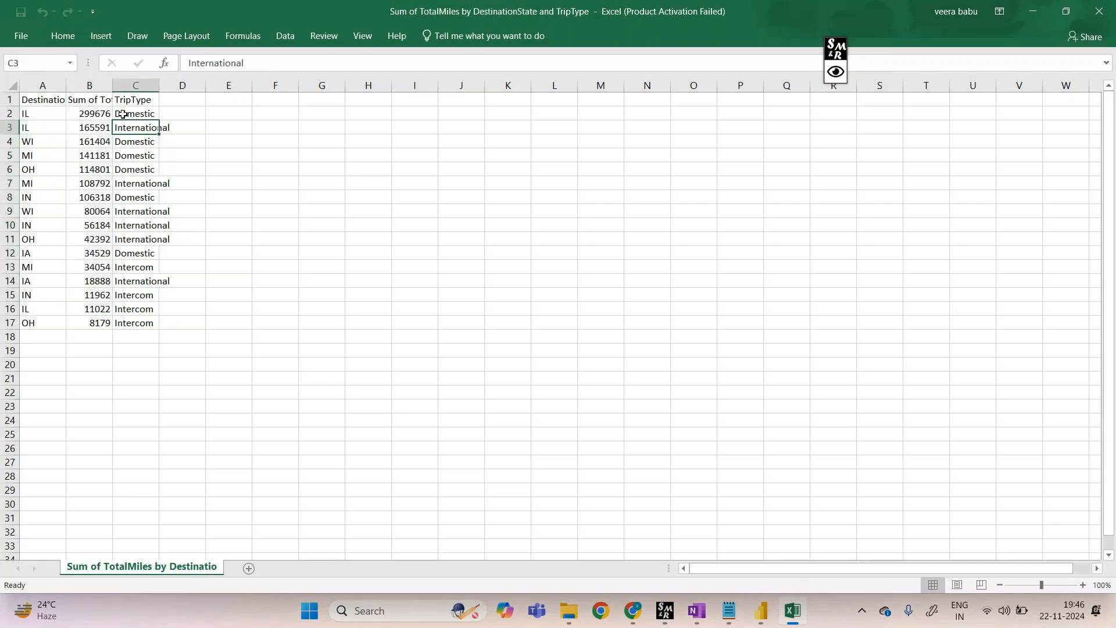
pyautogui.moveTo(41, 100); pyautogui.dragTo(175, 340)
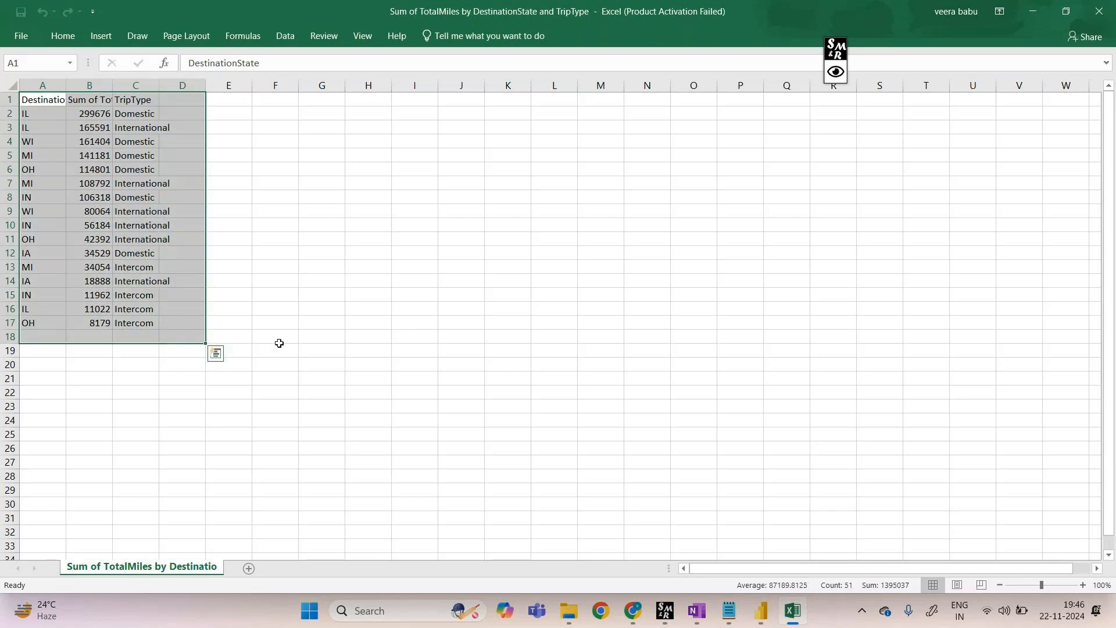
pyautogui.click(334, 349)
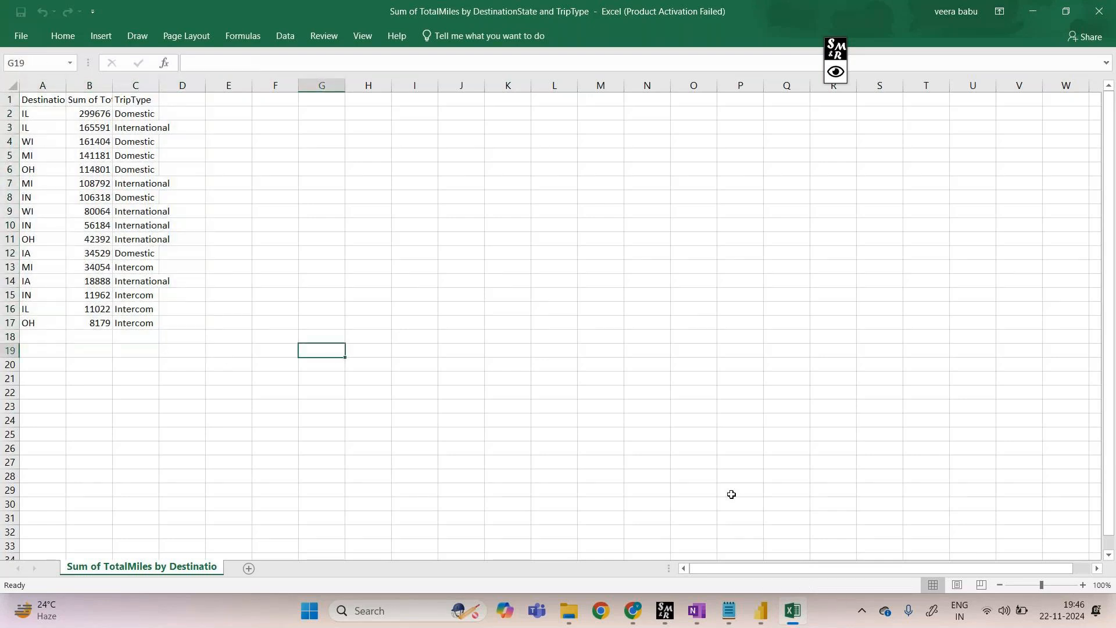
# Close the exported CSV workbook in Excel, then go back from the chart's focus view to the report page in Power BI
pyautogui.moveTo(759, 615)
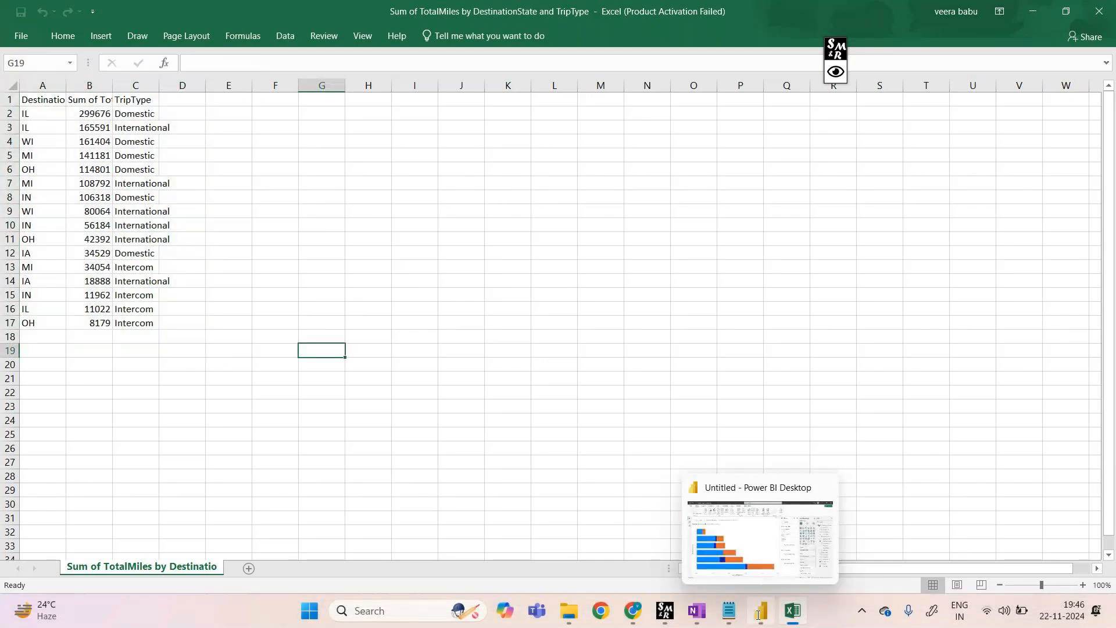
pyautogui.click(758, 615)
pyautogui.moveTo(793, 610)
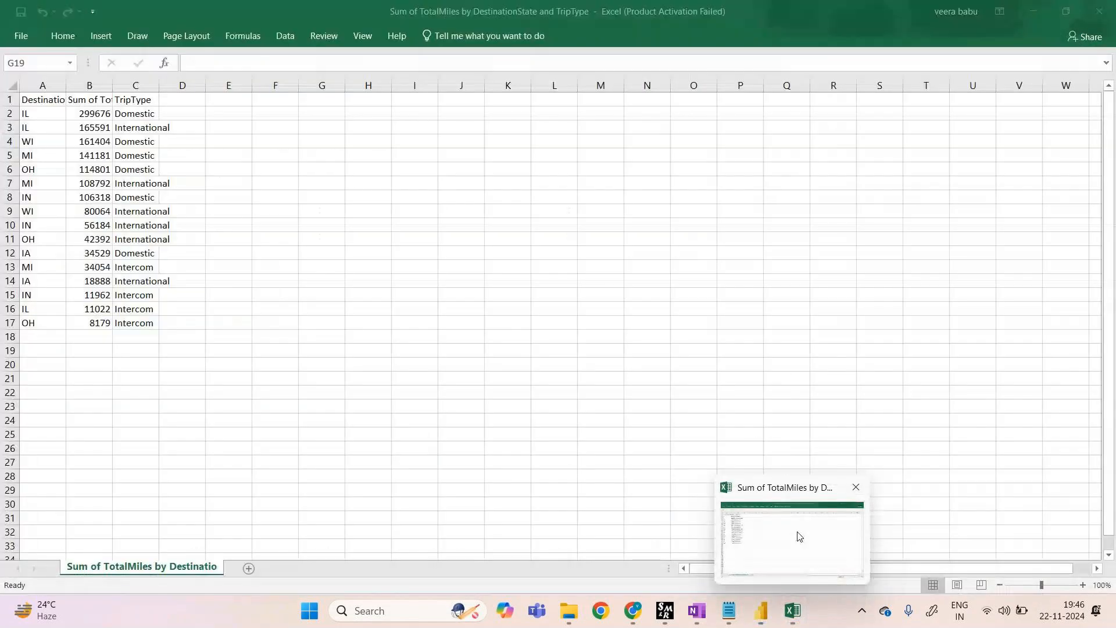
pyautogui.click(800, 536)
pyautogui.click(1102, 10)
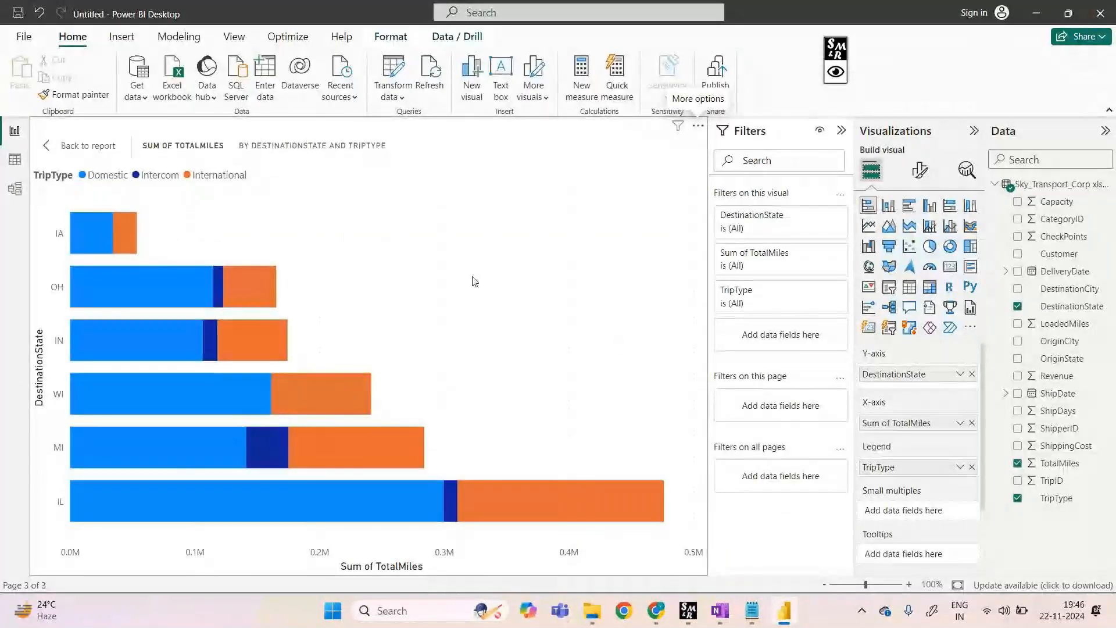
pyautogui.click(98, 151)
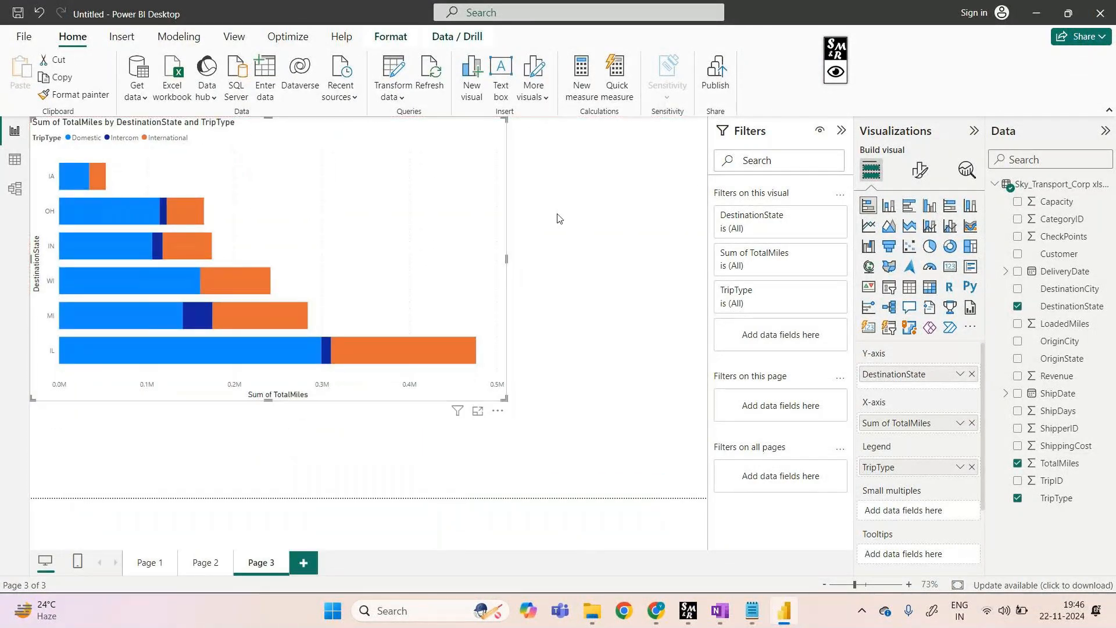
# Add a fourth report page and look through the charts on the existing pages
pyautogui.click(304, 563)
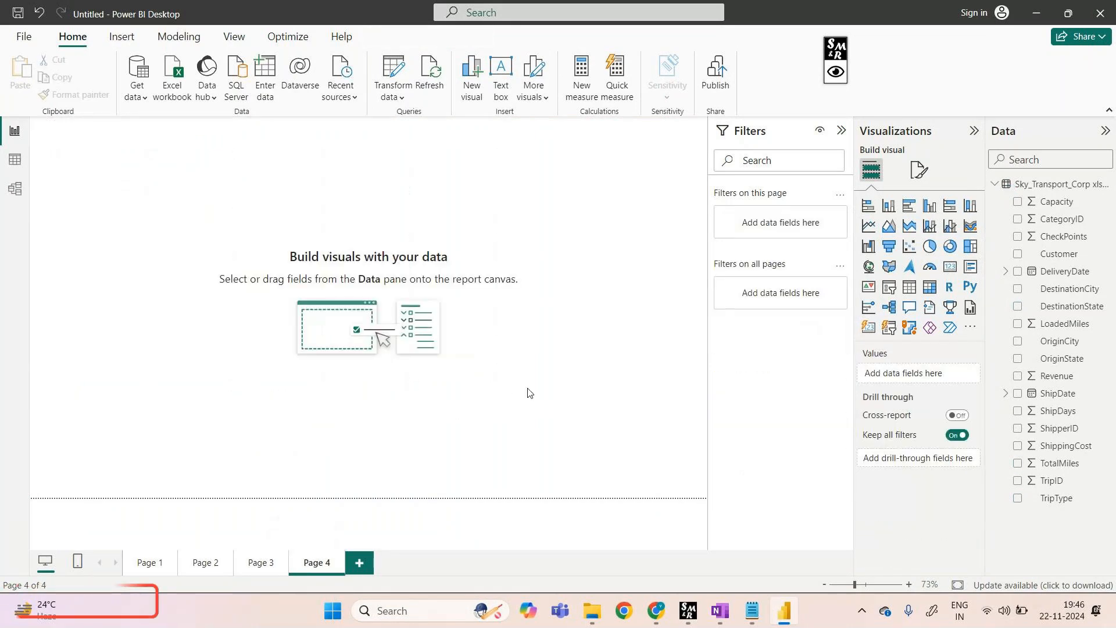
pyautogui.click(149, 562)
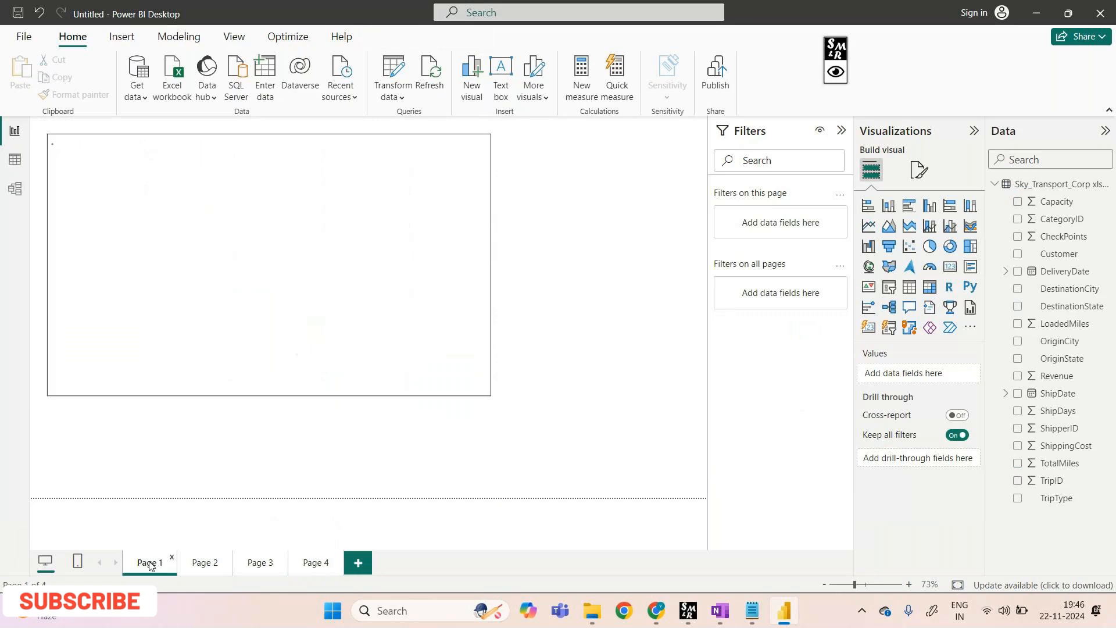
pyautogui.click(200, 563)
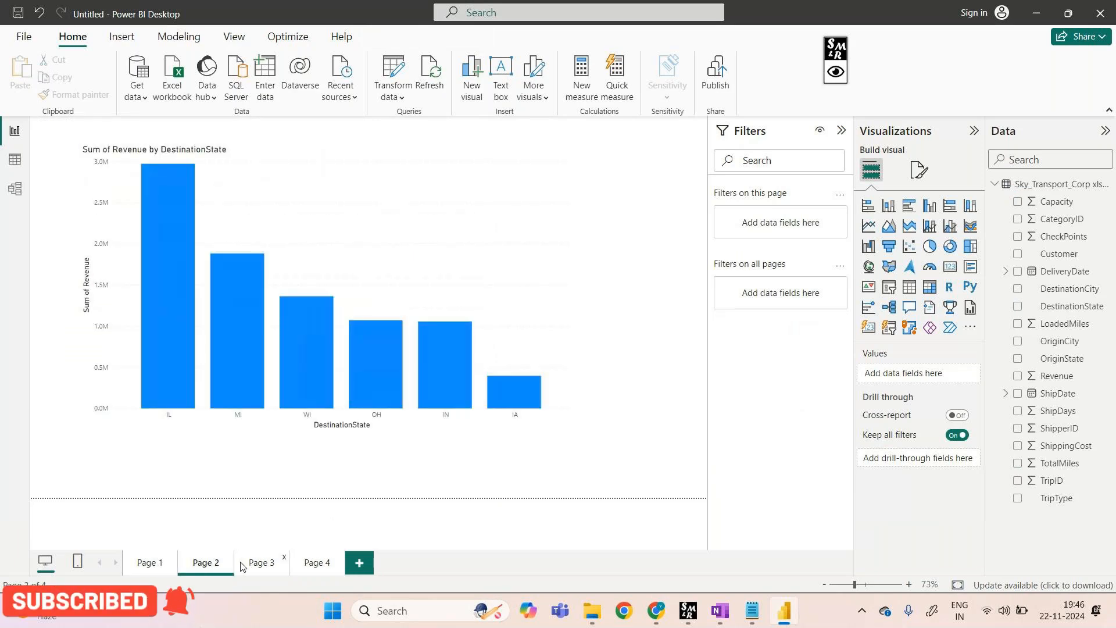
pyautogui.click(244, 564)
# Rename Page 1 as "stacked_column_chart"
pyautogui.click(149, 564)
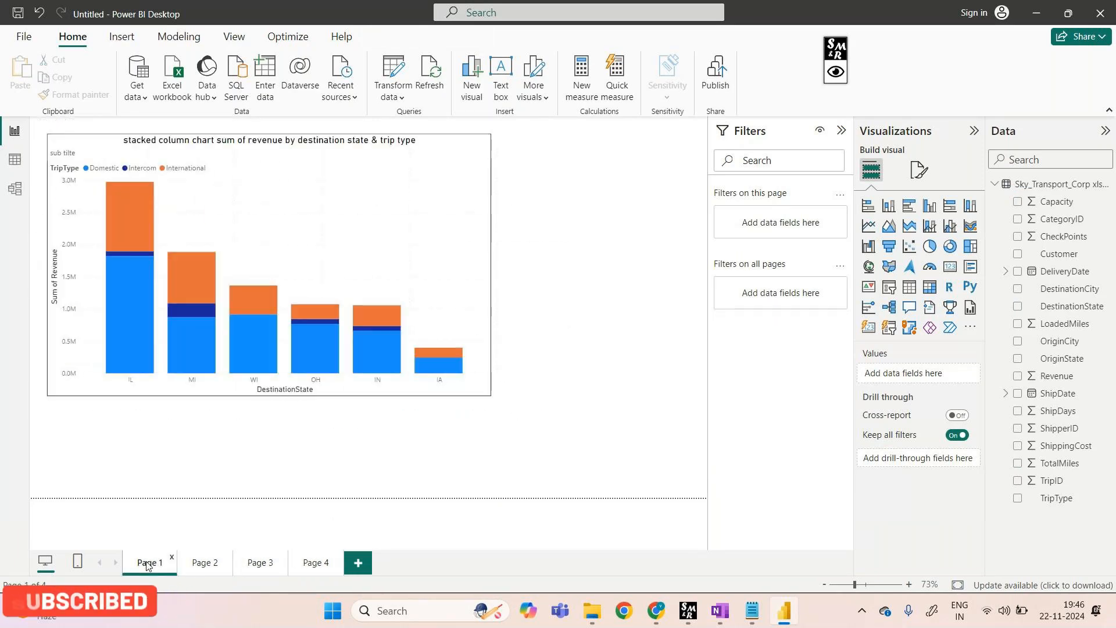
pyautogui.rightClick(148, 564)
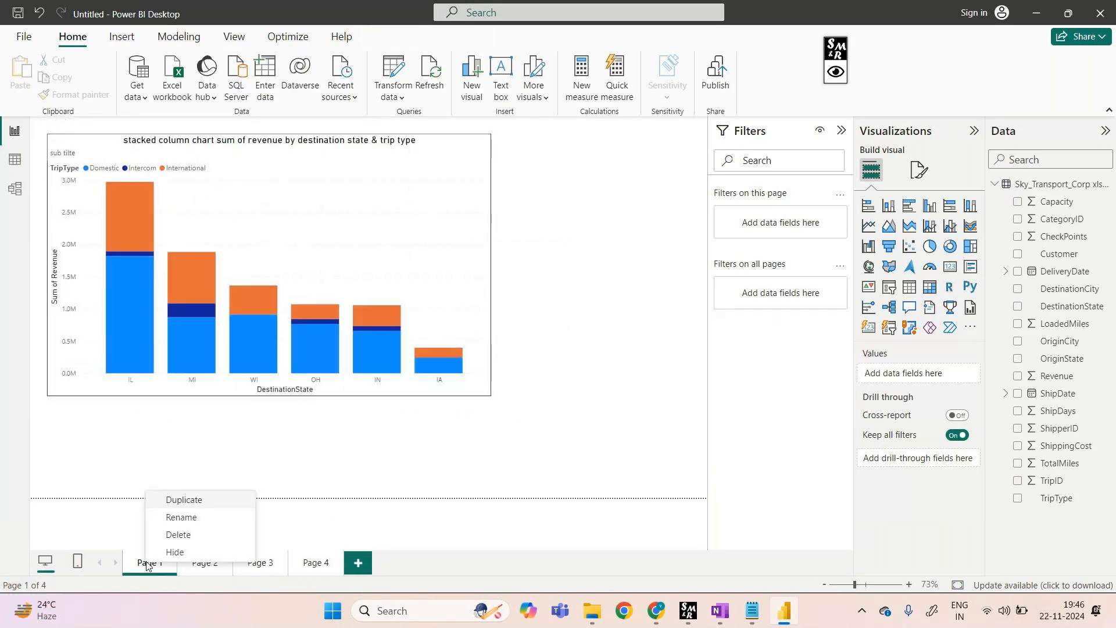
pyautogui.click(203, 519)
pyautogui.write('st')
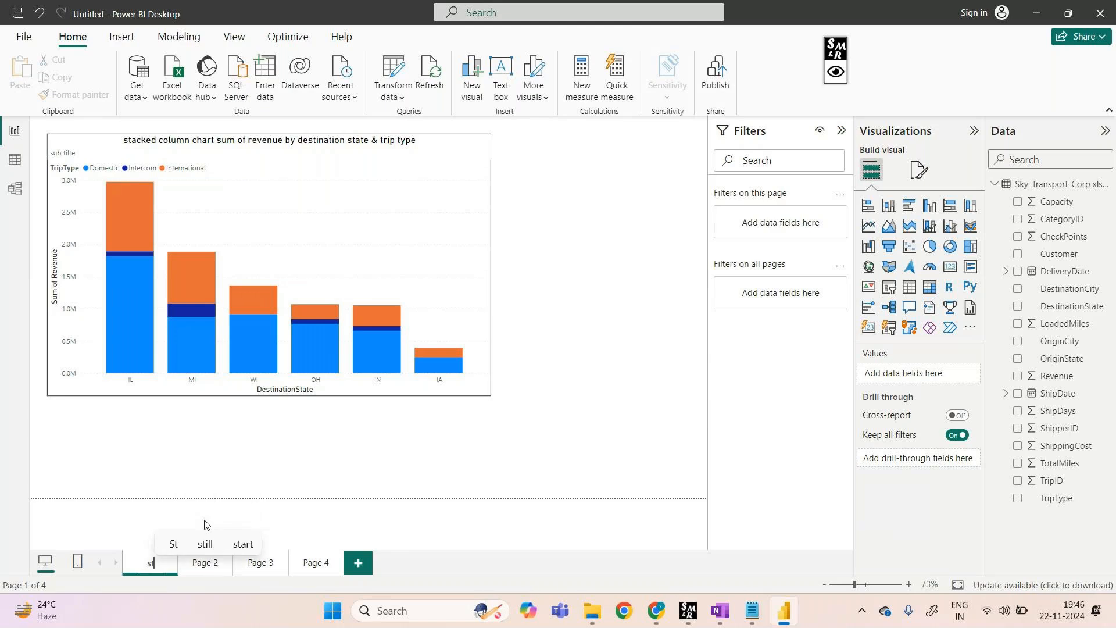
pyautogui.write('acked column')
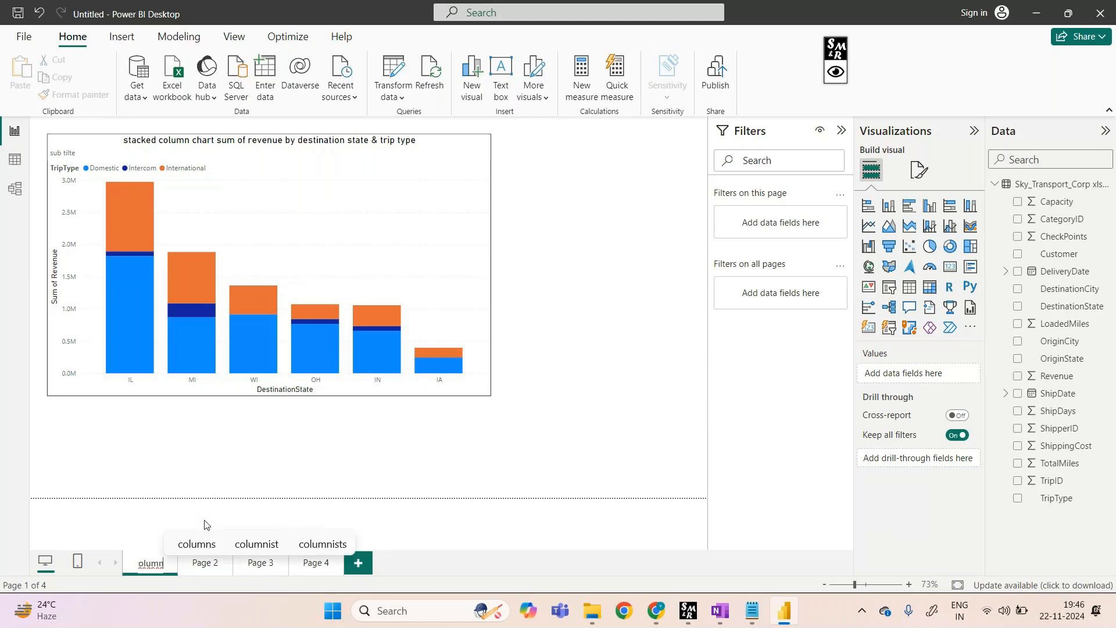
pyautogui.write('_chart')
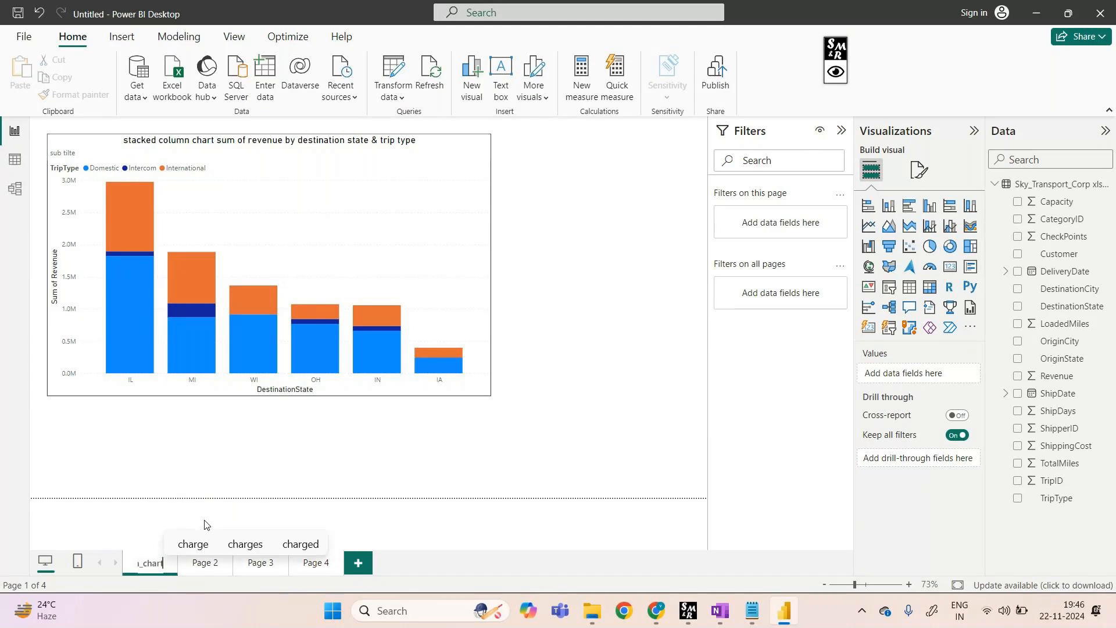
pyautogui.press('Return')
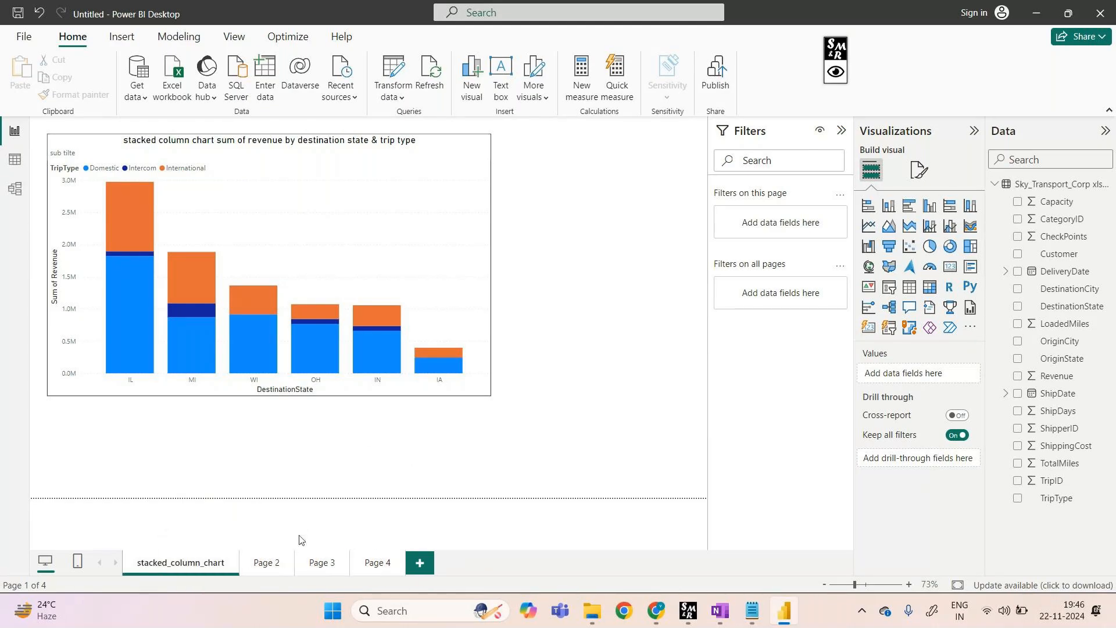
# Compare the first page's chart with the one on Page 2, and rename the first page as "stacked_column_chart_with_legend"
pyautogui.click(266, 562)
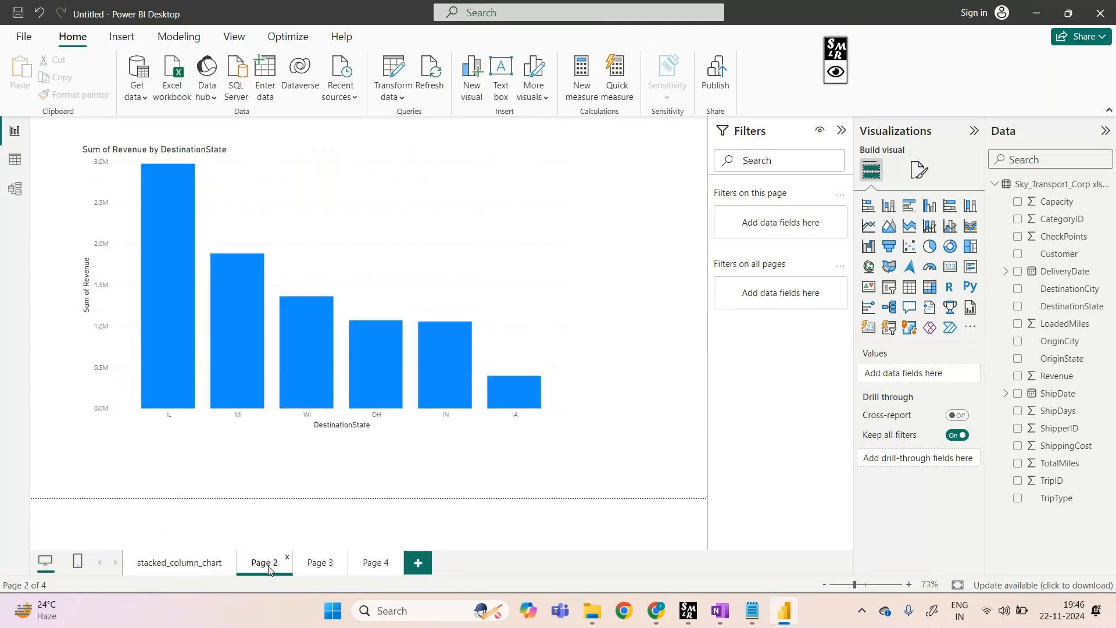
pyautogui.click(537, 249)
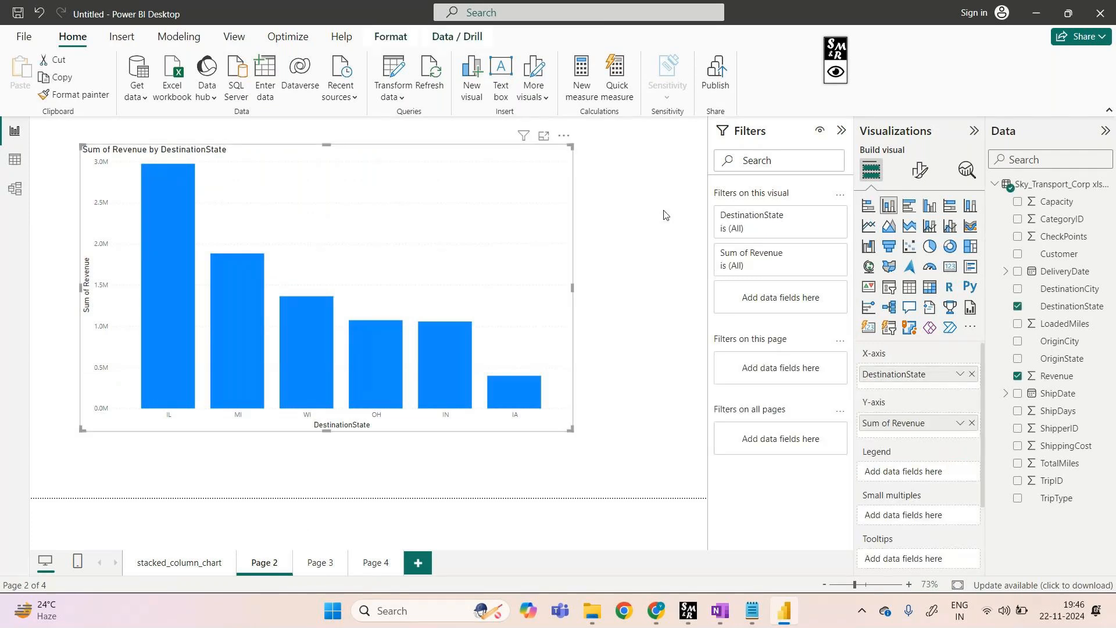
pyautogui.click(195, 561)
pyautogui.click(260, 564)
pyautogui.click(197, 564)
pyautogui.rightClick(198, 574)
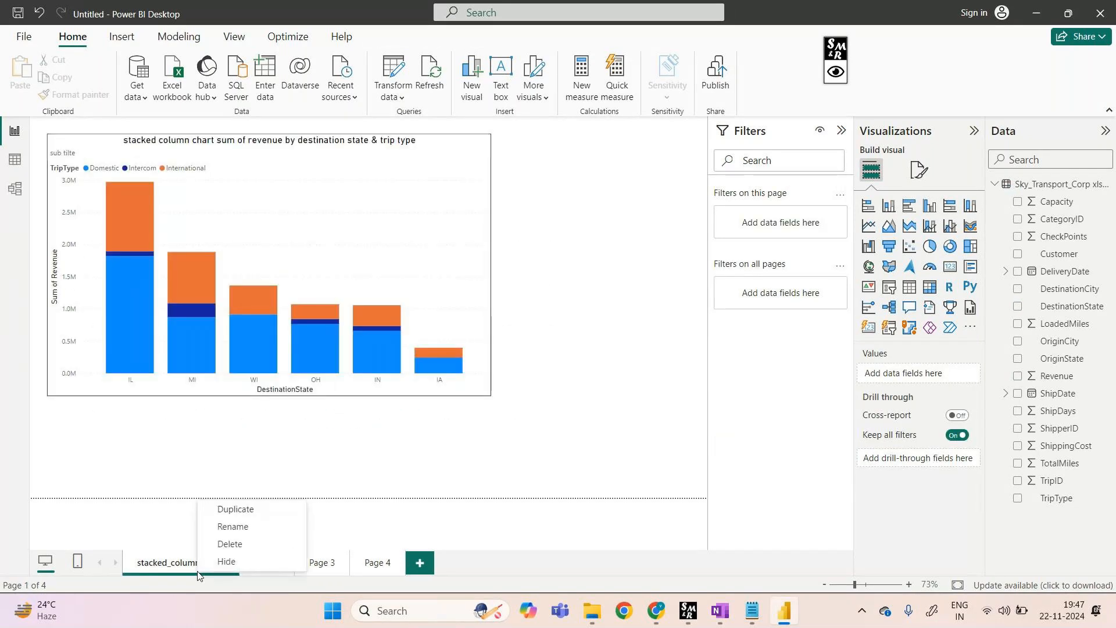
pyautogui.click(240, 526)
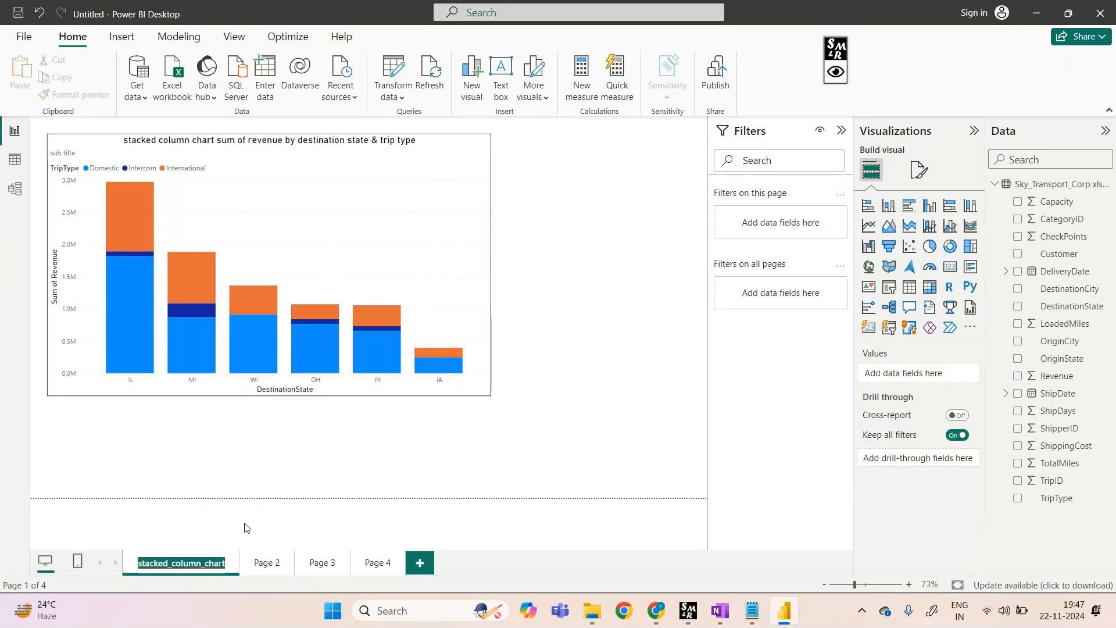
pyautogui.click(226, 563)
pyautogui.write('_w')
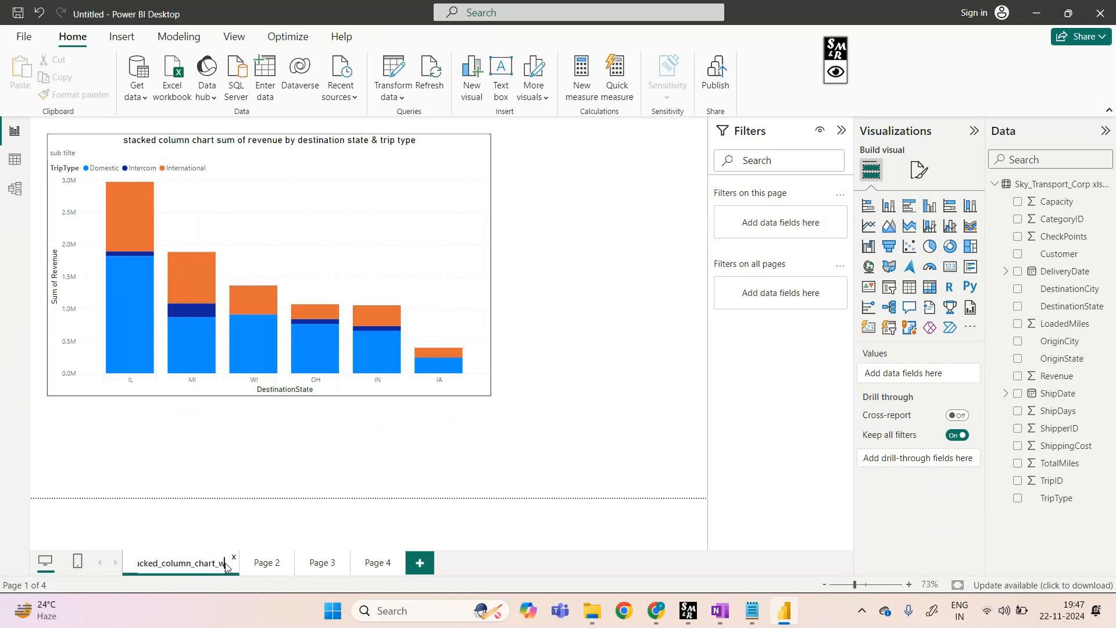
pyautogui.write('ith')
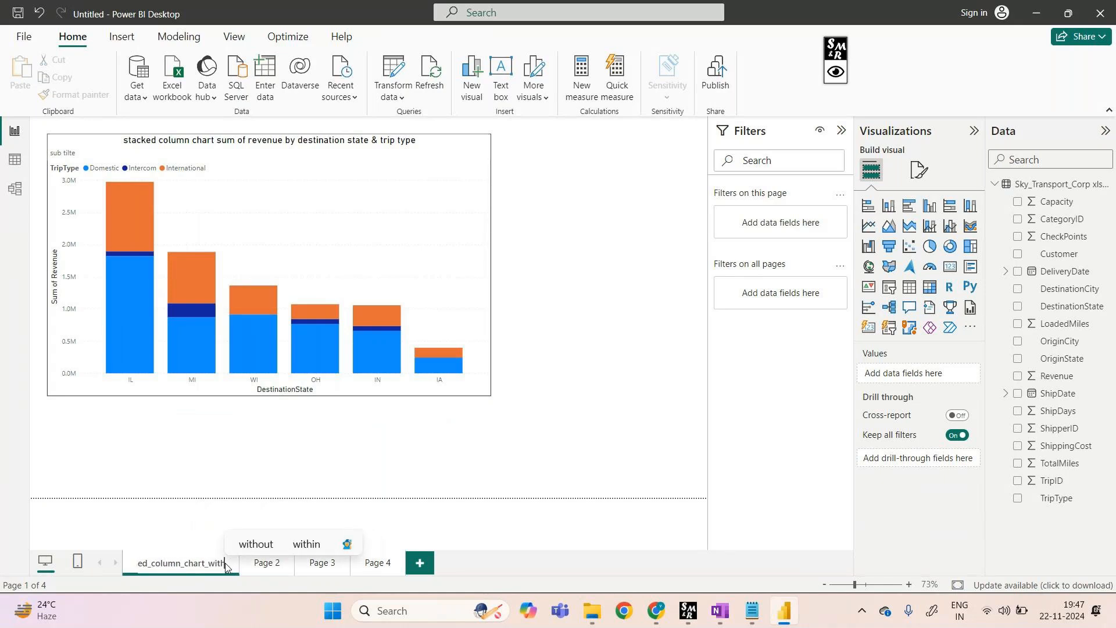
pyautogui.write('_legend')
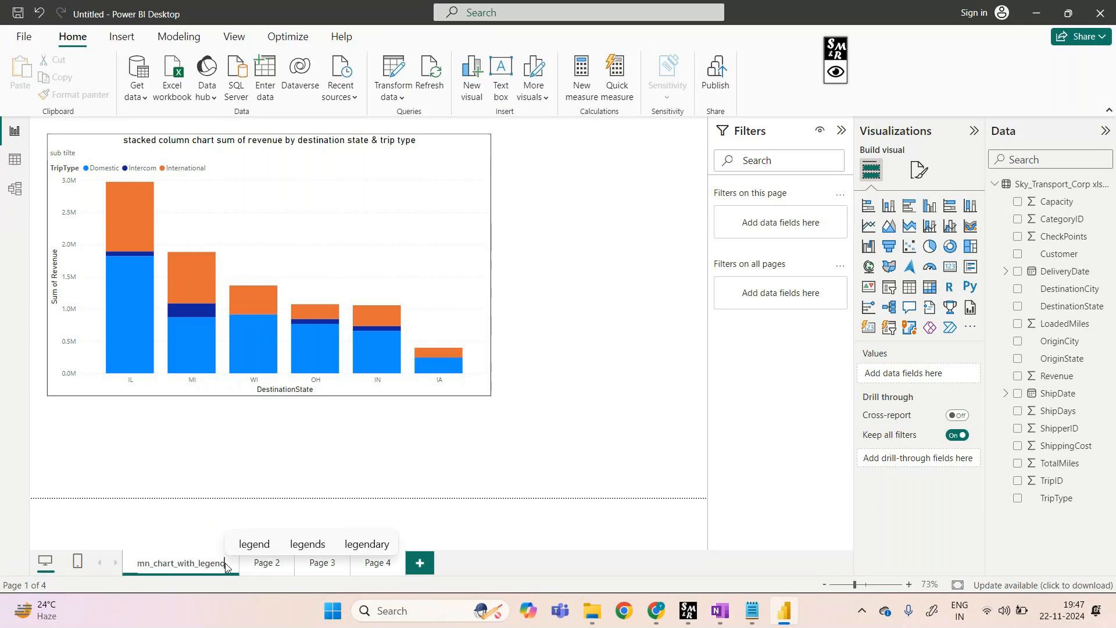
pyautogui.click(464, 507)
# Rename Page 2, holding the Revenue by DestinationState chart, as "stacked_column_chart"
pyautogui.click(325, 563)
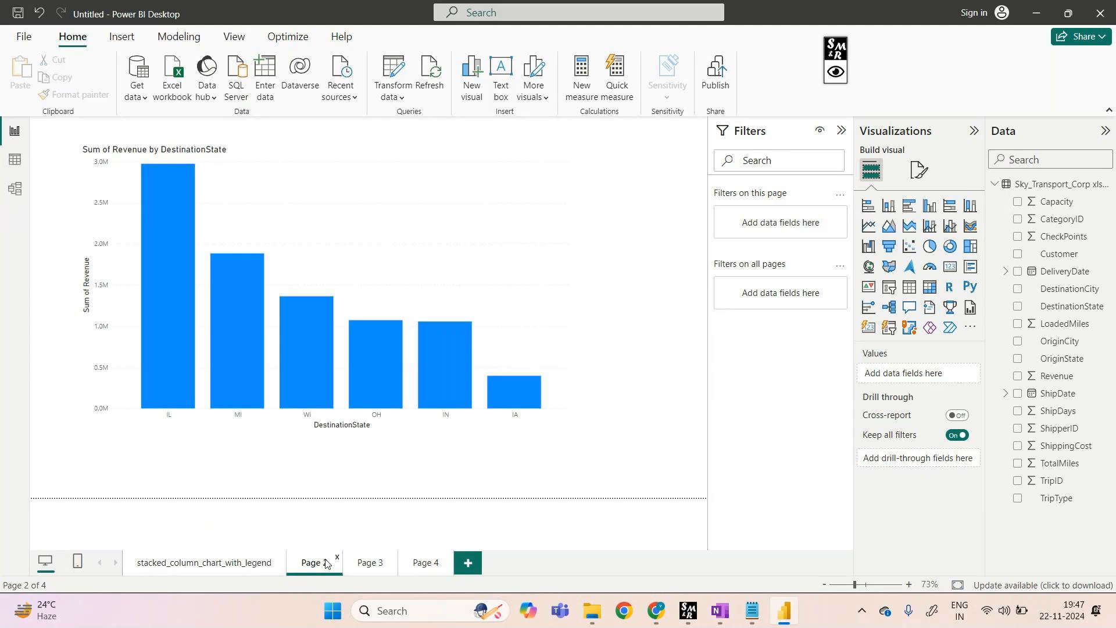
pyautogui.rightClick(326, 563)
pyautogui.click(372, 520)
pyautogui.write('stacked')
pyautogui.write('_column')
pyautogui.write('_cha')
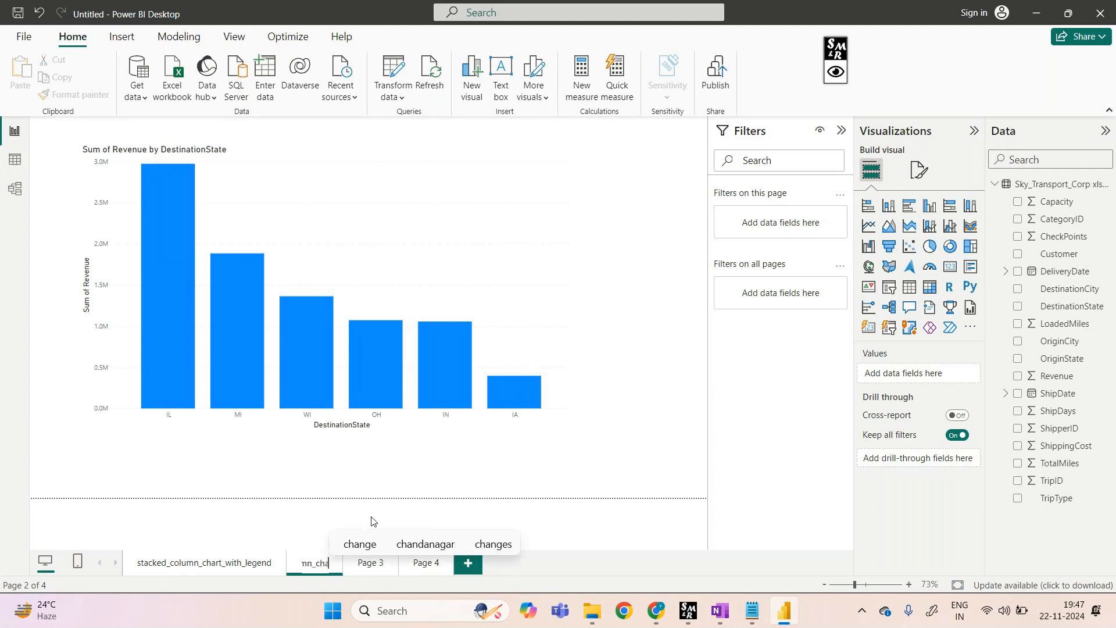
pyautogui.write('rt')
pyautogui.press('Return')
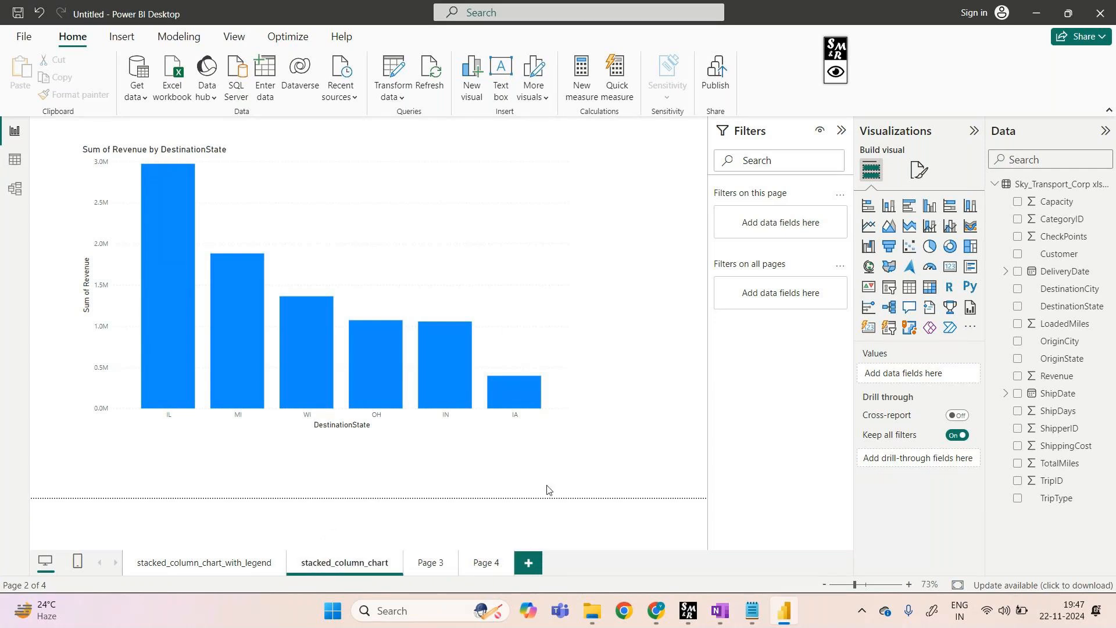
# Rename Page 3, holding the TotalMiles bar chart, as "stacked_bar_chart"
pyautogui.click(436, 567)
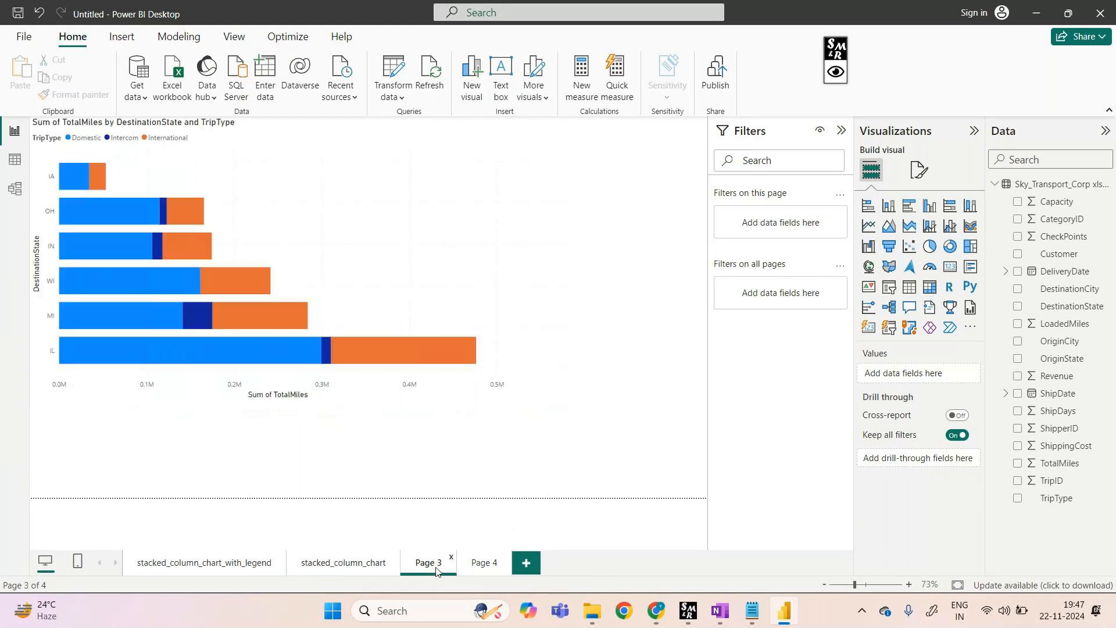
pyautogui.click(344, 284)
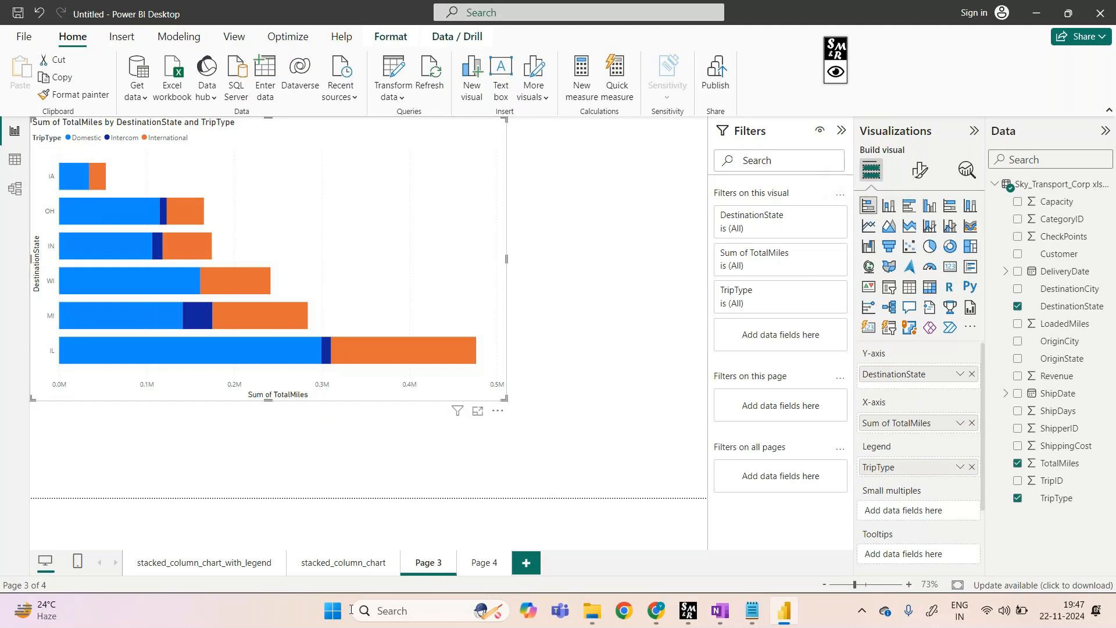
pyautogui.rightClick(430, 570)
pyautogui.click(465, 523)
pyautogui.write('st')
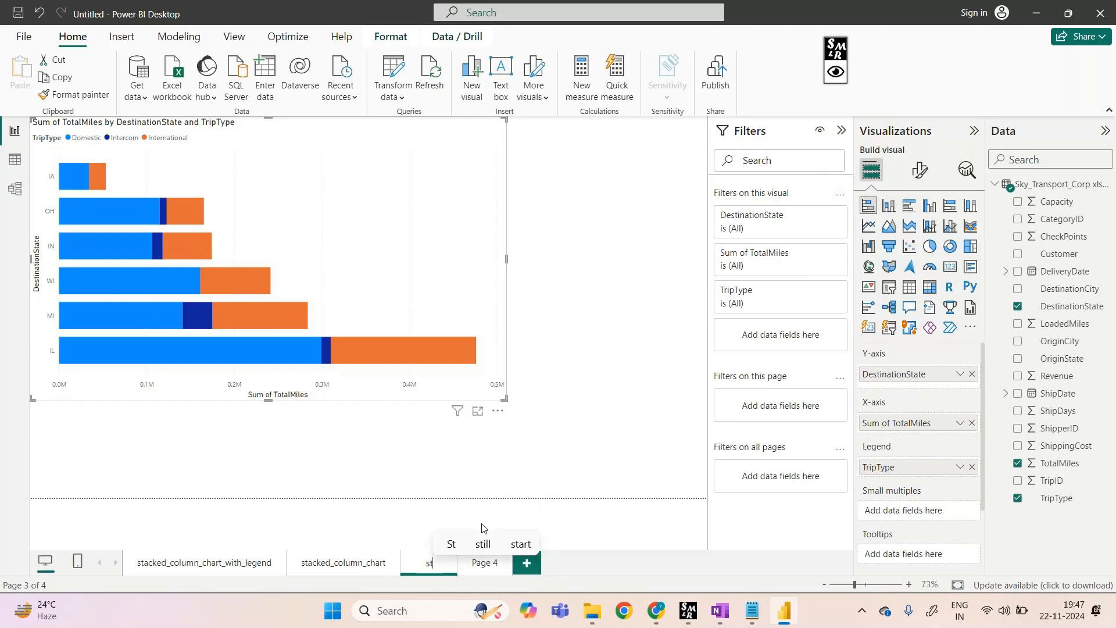
pyautogui.write('acked_b')
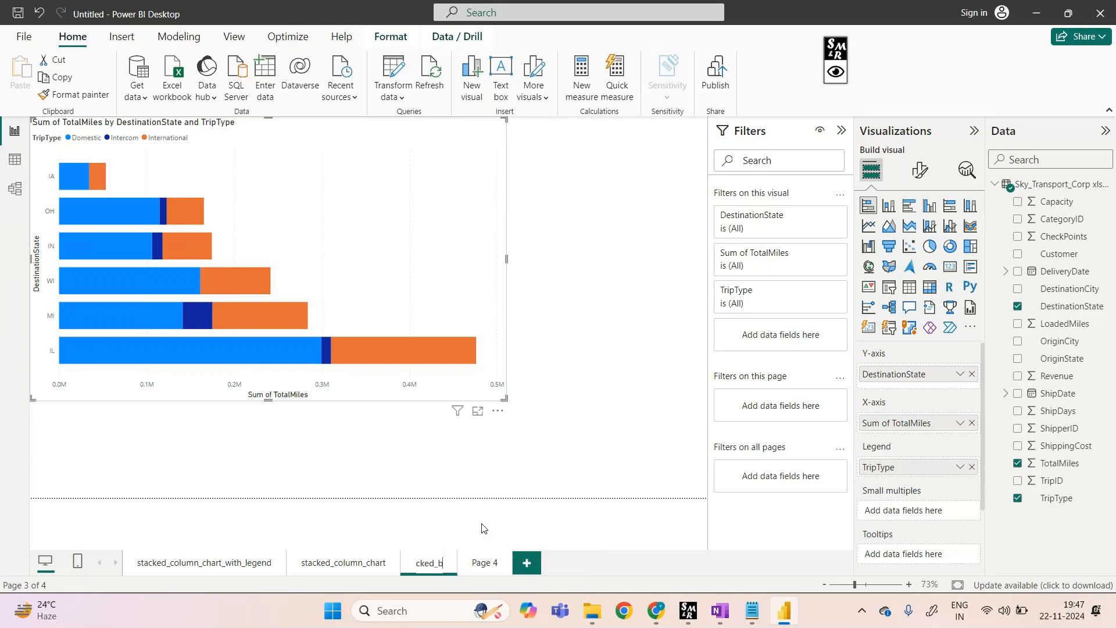
pyautogui.write('ar_chart')
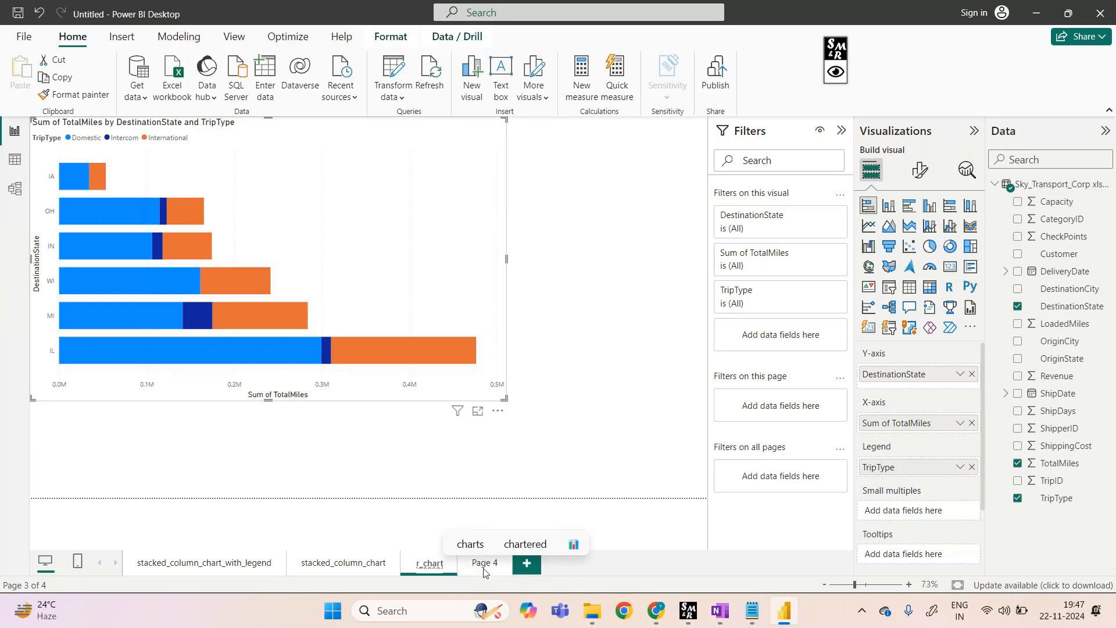
pyautogui.click(592, 456)
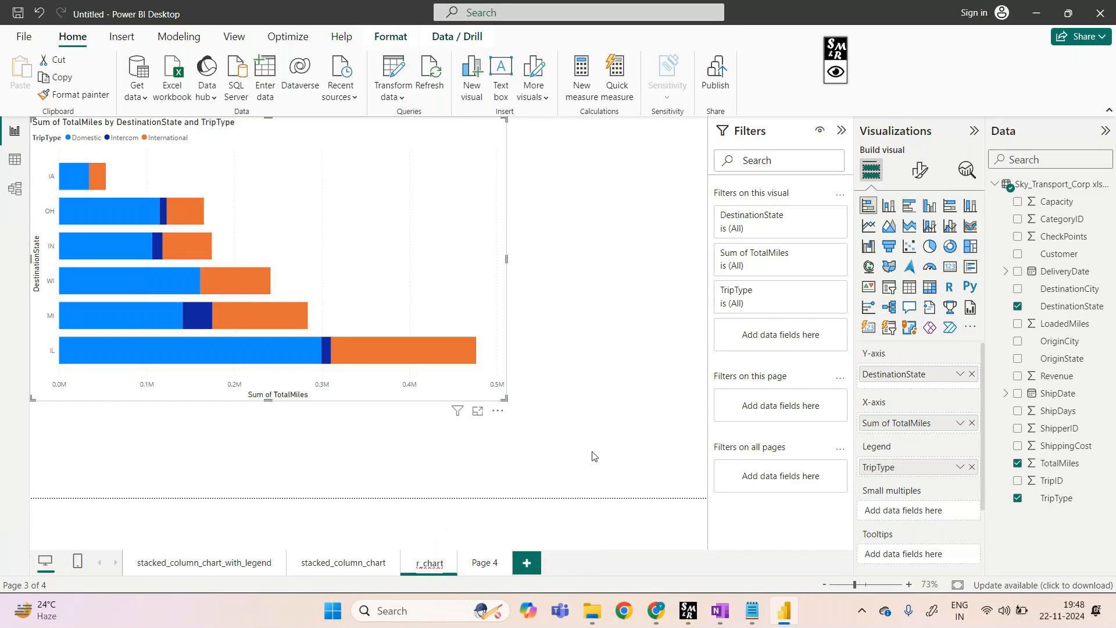
# Insert a clustered column chart on Page 4, enlarge it, and position it in the upper-left part of the canvas
pyautogui.click(531, 564)
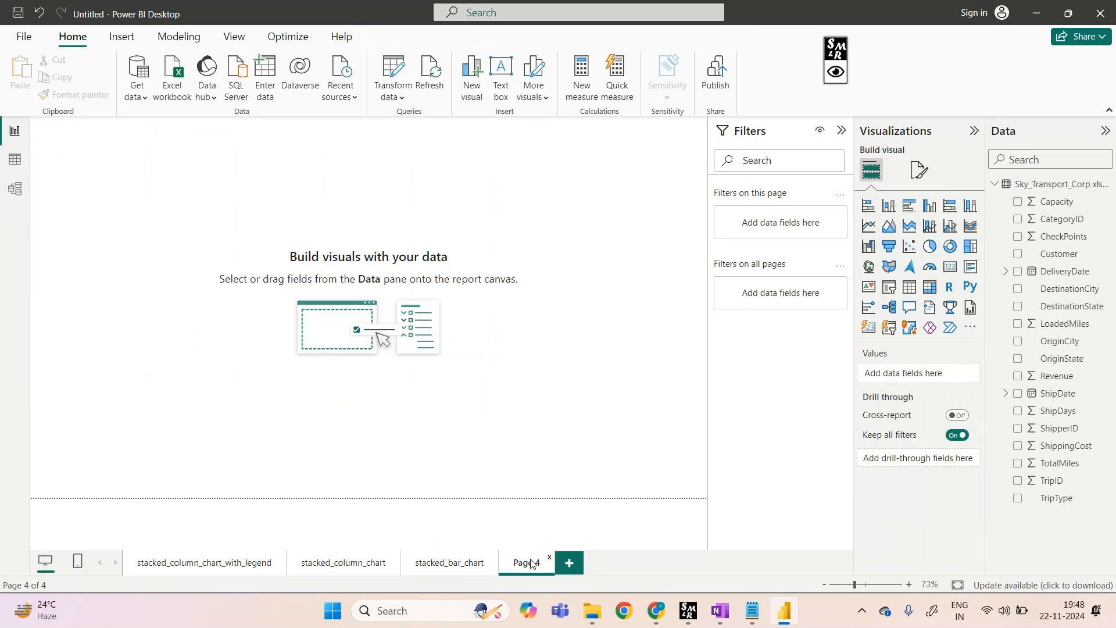
pyautogui.click(929, 206)
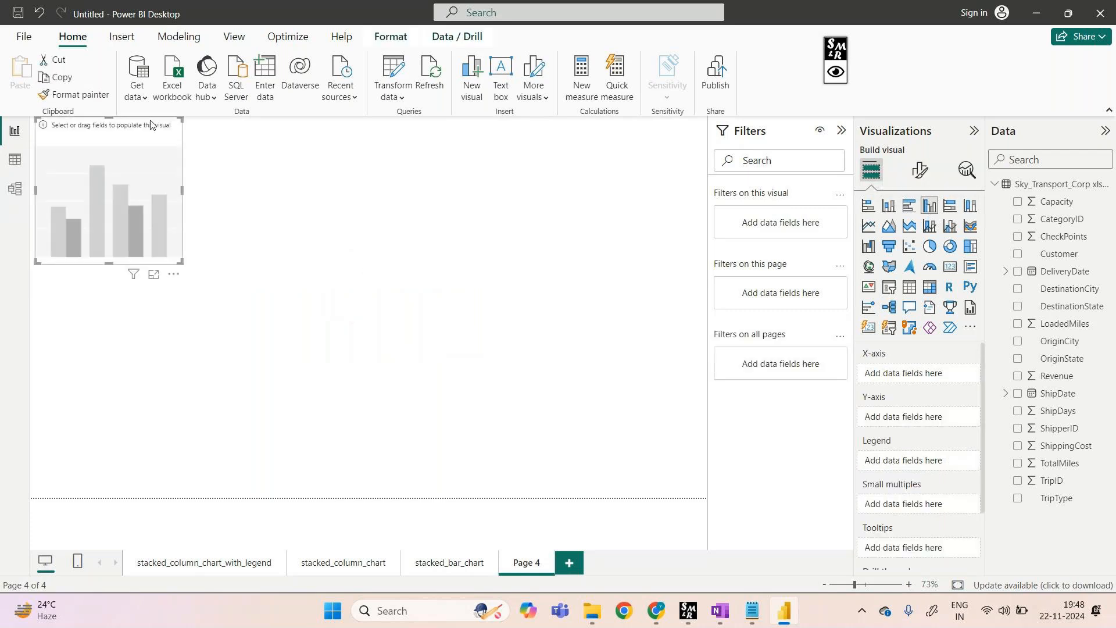
pyautogui.moveTo(140, 129); pyautogui.dragTo(483, 156)
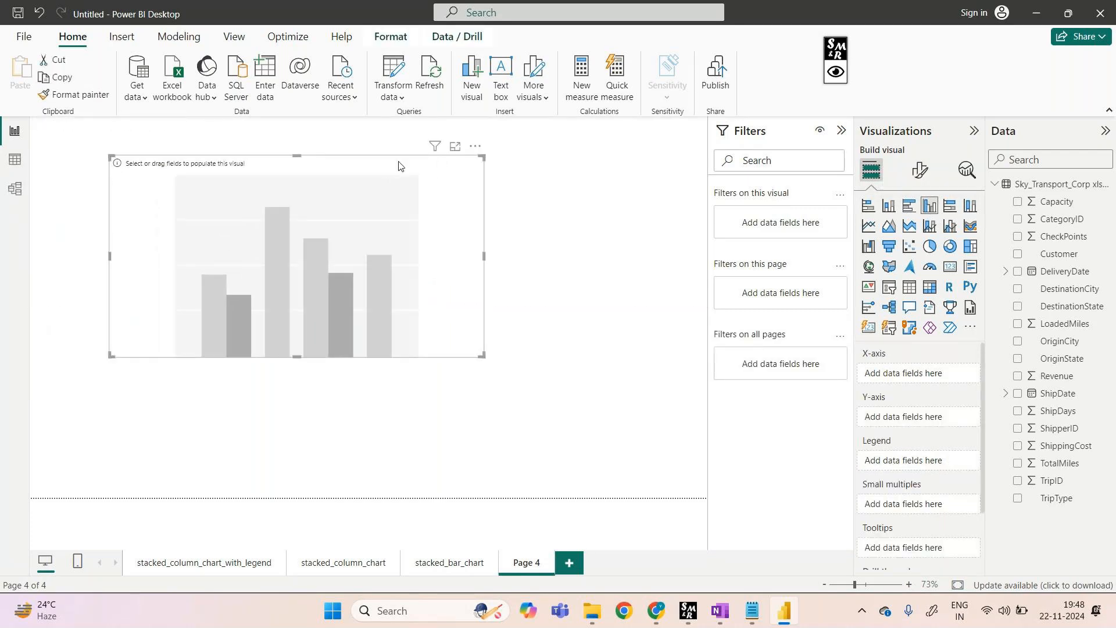
pyautogui.moveTo(386, 179); pyautogui.dragTo(386, 195)
pyautogui.moveTo(479, 387); pyautogui.dragTo(496, 423)
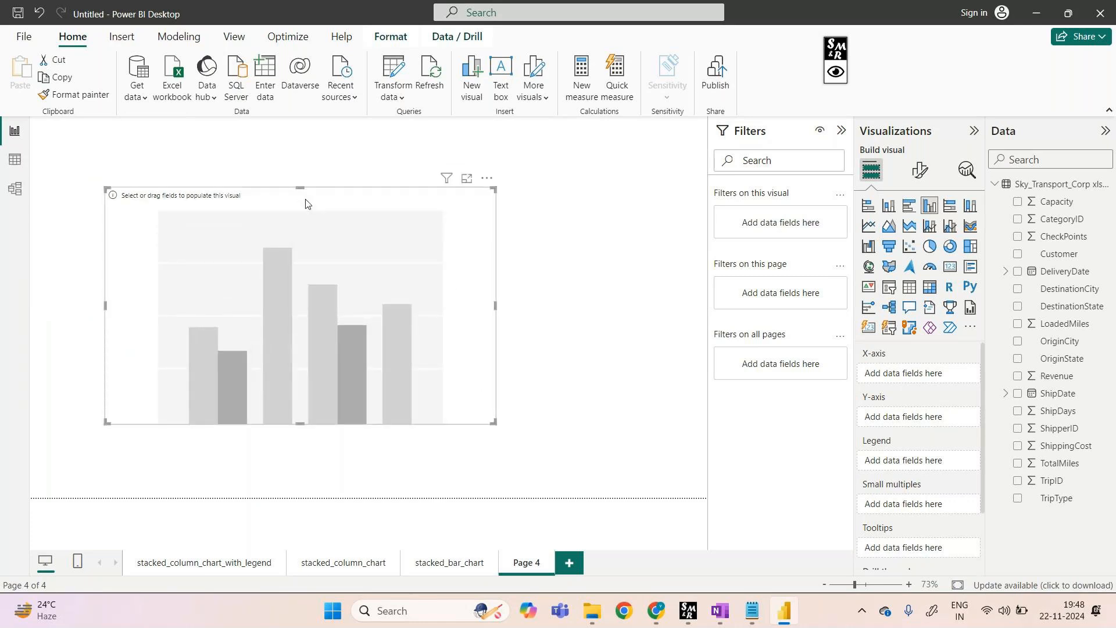
pyautogui.moveTo(306, 202); pyautogui.dragTo(279, 169)
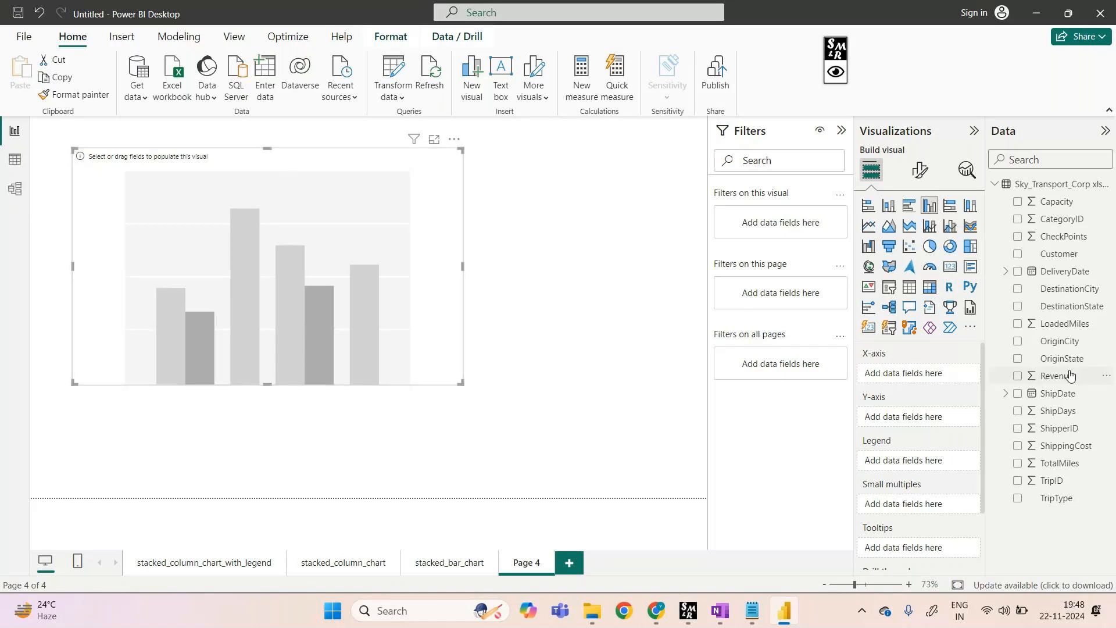
# Assign OriginState to the X-axis and ShippingCost to the Y-axis of the clustered column chart
pyautogui.moveTo(1080, 360); pyautogui.dragTo(950, 375)
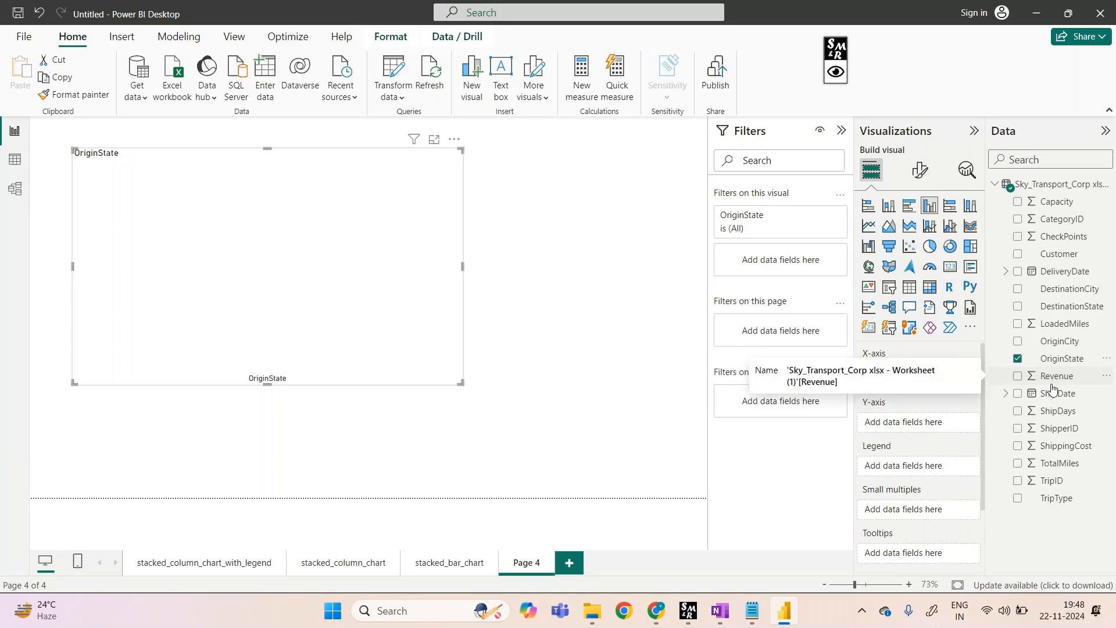
pyautogui.moveTo(1068, 447); pyautogui.dragTo(937, 425)
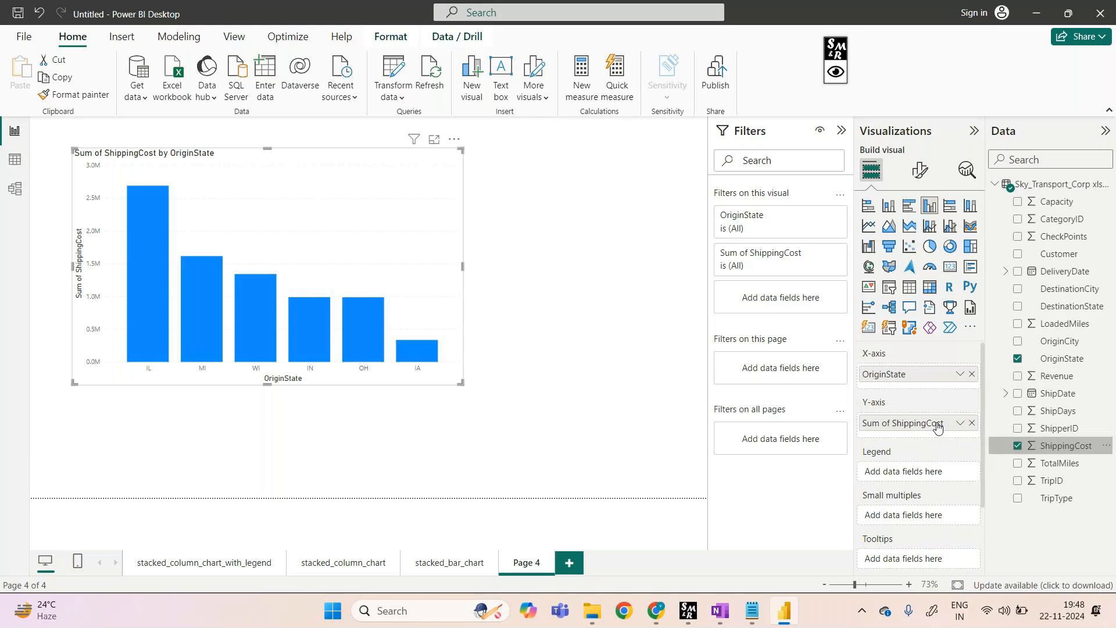
# Try ShipDays and CategoryID in turn as the chart's legend, removing each one
pyautogui.moveTo(1058, 410); pyautogui.dragTo(915, 466)
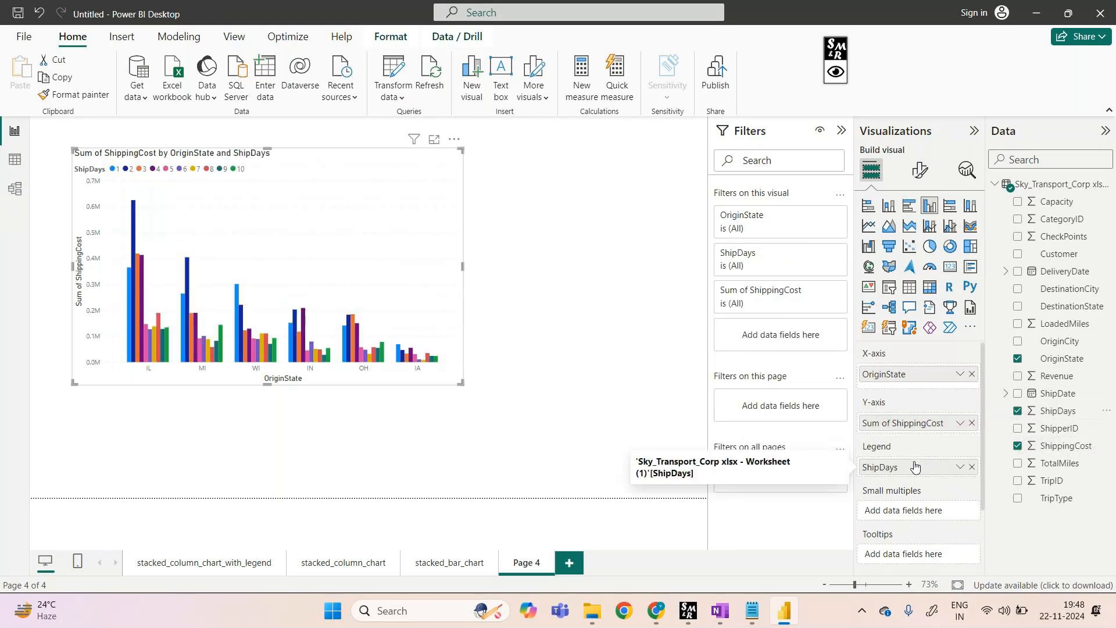
pyautogui.click(971, 468)
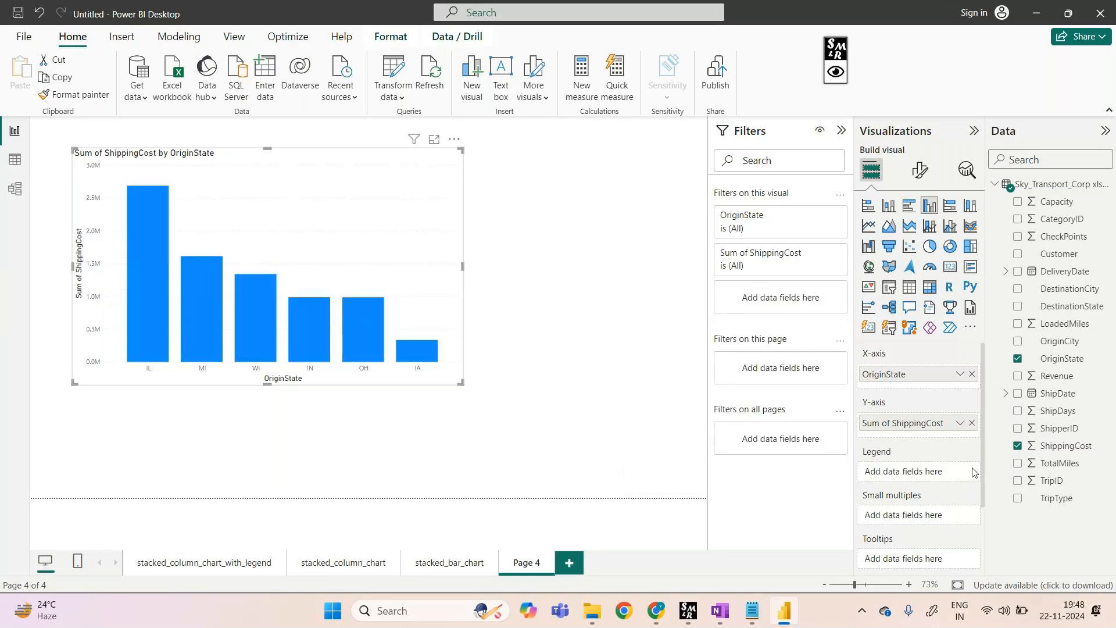
pyautogui.moveTo(972, 472)
pyautogui.mouseDown()
pyautogui.moveTo(942, 469)
pyautogui.moveTo(952, 475)
pyautogui.mouseUp()
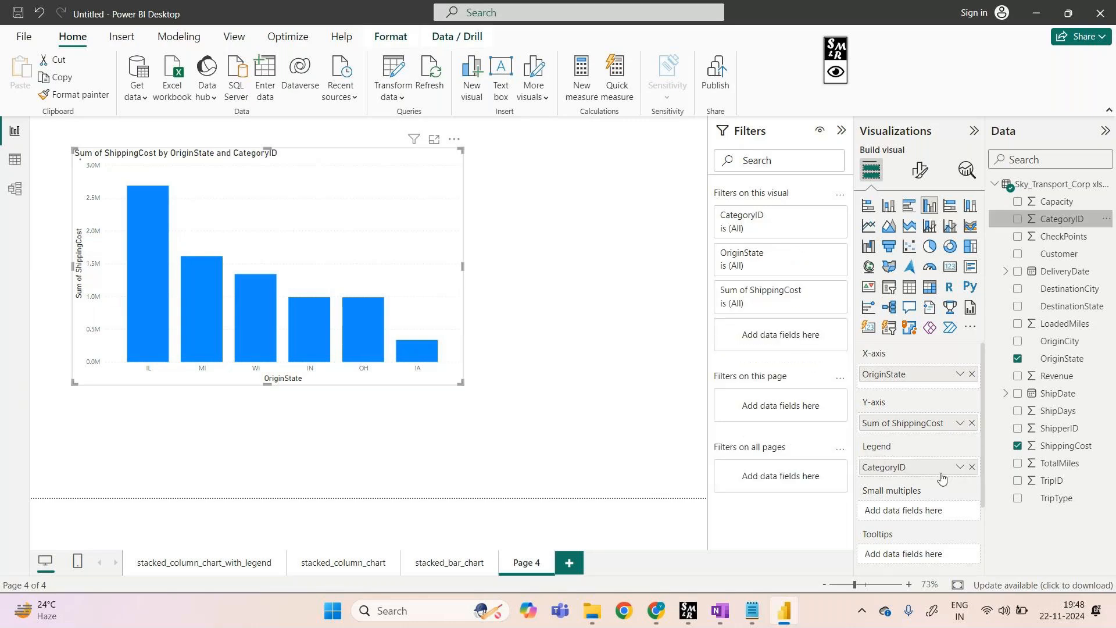
pyautogui.click(971, 467)
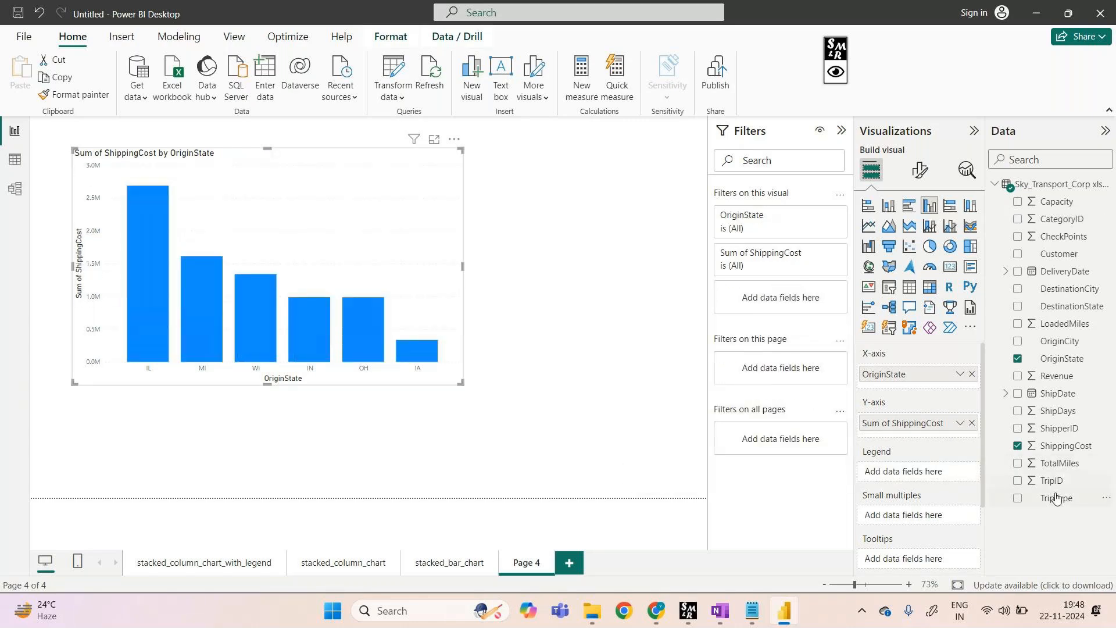
# Set TripType as the chart's legend and show the chart in focus mode
pyautogui.moveTo(1057, 498); pyautogui.dragTo(925, 472)
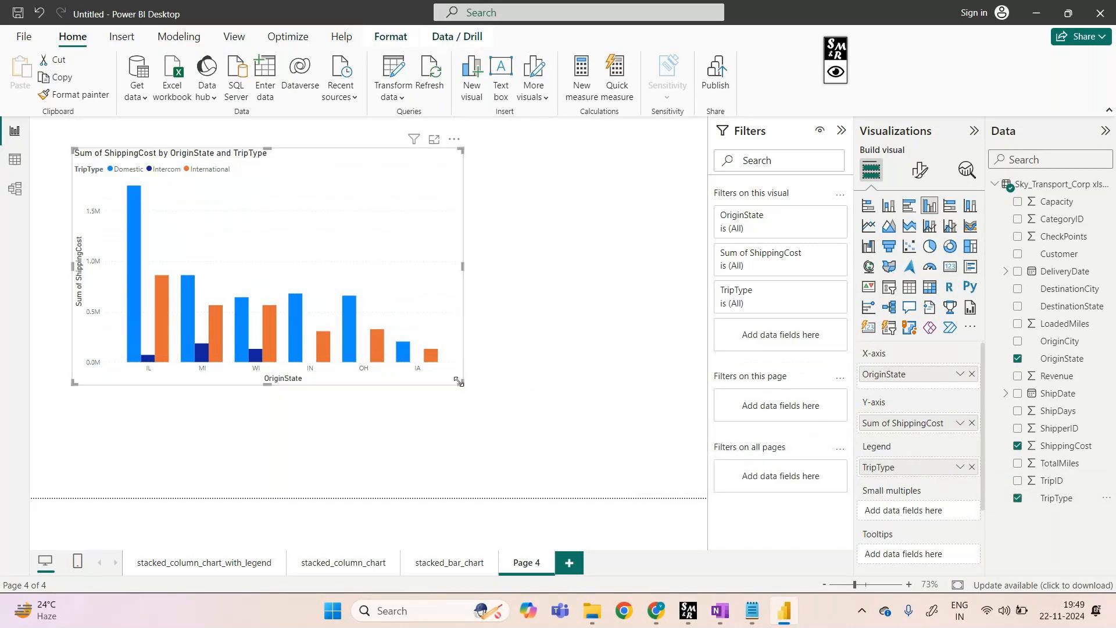
pyautogui.click(434, 140)
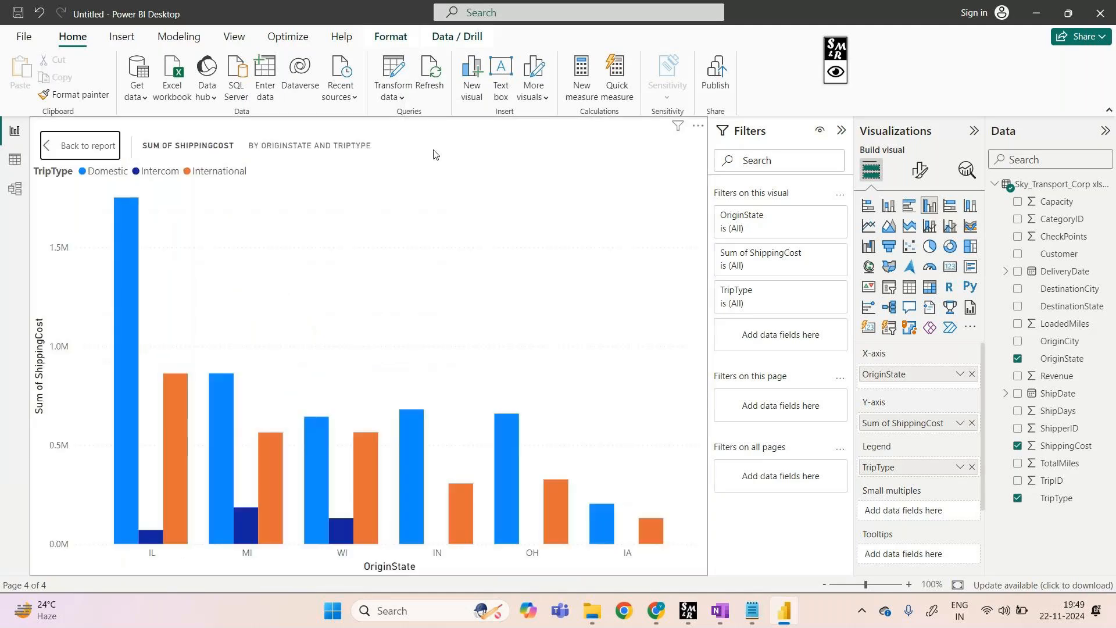
# Activate the screen-marking pen, sketch a vertical line labelled "bar" with extra strokes on the chart, and erase the marks
pyautogui.moveTo(314, 427)
pyautogui.click(835, 72)
pyautogui.click(883, 50)
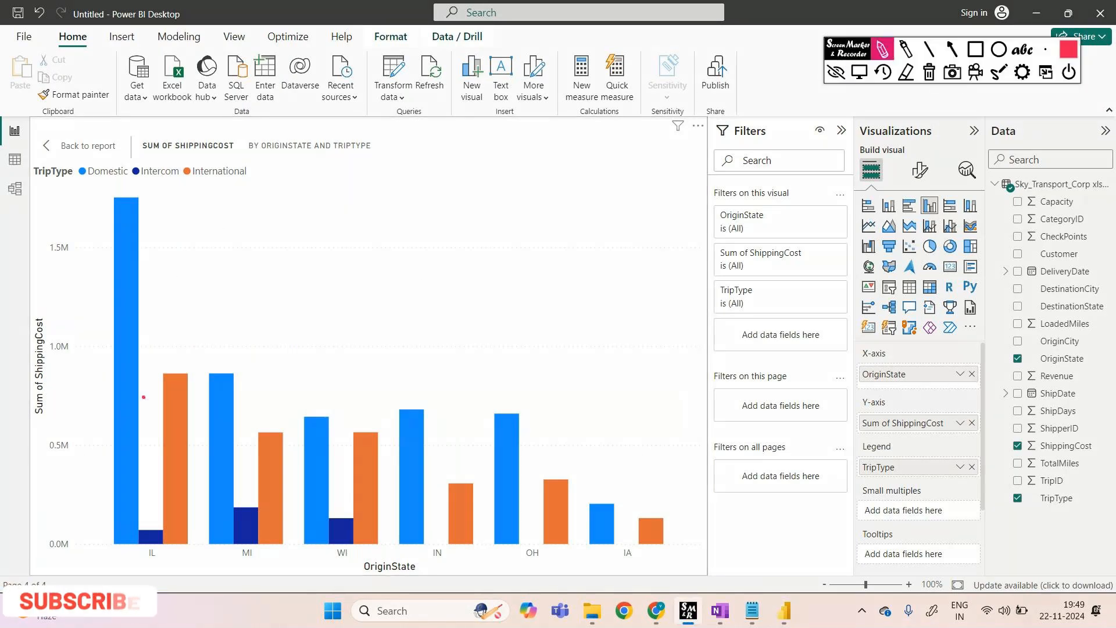
pyautogui.moveTo(542, 140); pyautogui.dragTo(543, 232)
pyautogui.moveTo(591, 140); pyautogui.dragTo(613, 157)
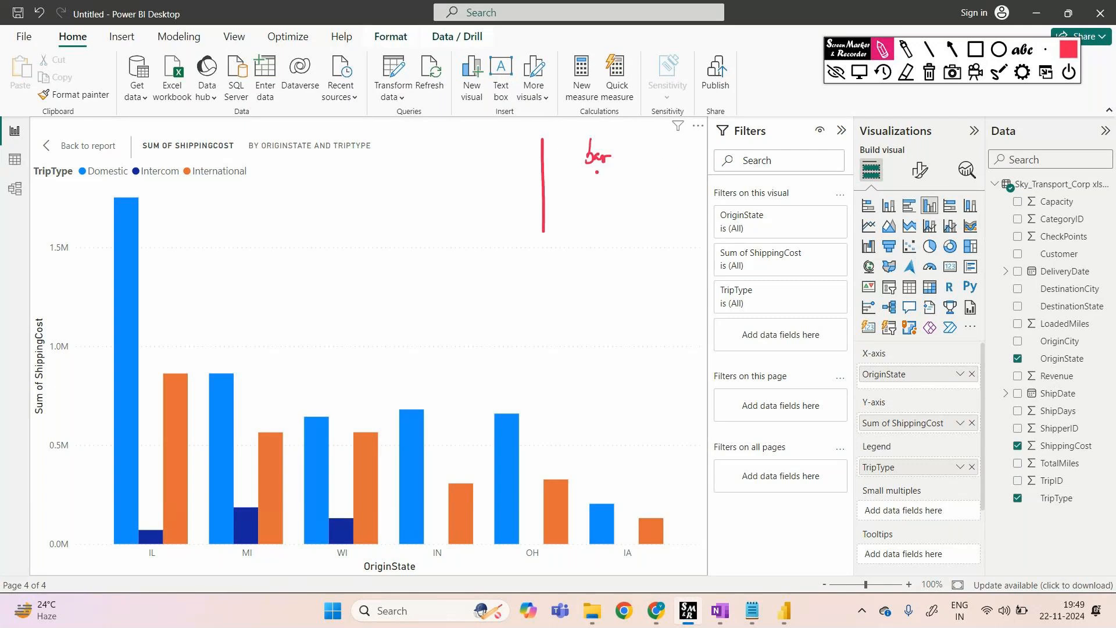
pyautogui.moveTo(562, 137)
pyautogui.mouseDown()
pyautogui.moveTo(547, 254)
pyautogui.moveTo(525, 239)
pyautogui.mouseUp()
pyautogui.moveTo(553, 158); pyautogui.dragTo(528, 250)
pyautogui.click(929, 72)
# Sketch a vertical bar split into three segments over the chart, labelled International, Intercom and Domestic
pyautogui.moveTo(559, 140); pyautogui.dragTo(558, 279)
pyautogui.moveTo(560, 140)
pyautogui.mouseDown()
pyautogui.moveTo(610, 290)
pyautogui.moveTo(568, 280)
pyautogui.mouseUp()
pyautogui.moveTo(552, 178); pyautogui.dragTo(623, 176)
pyautogui.moveTo(549, 216); pyautogui.dragTo(615, 214)
pyautogui.moveTo(494, 179); pyautogui.dragTo(526, 161)
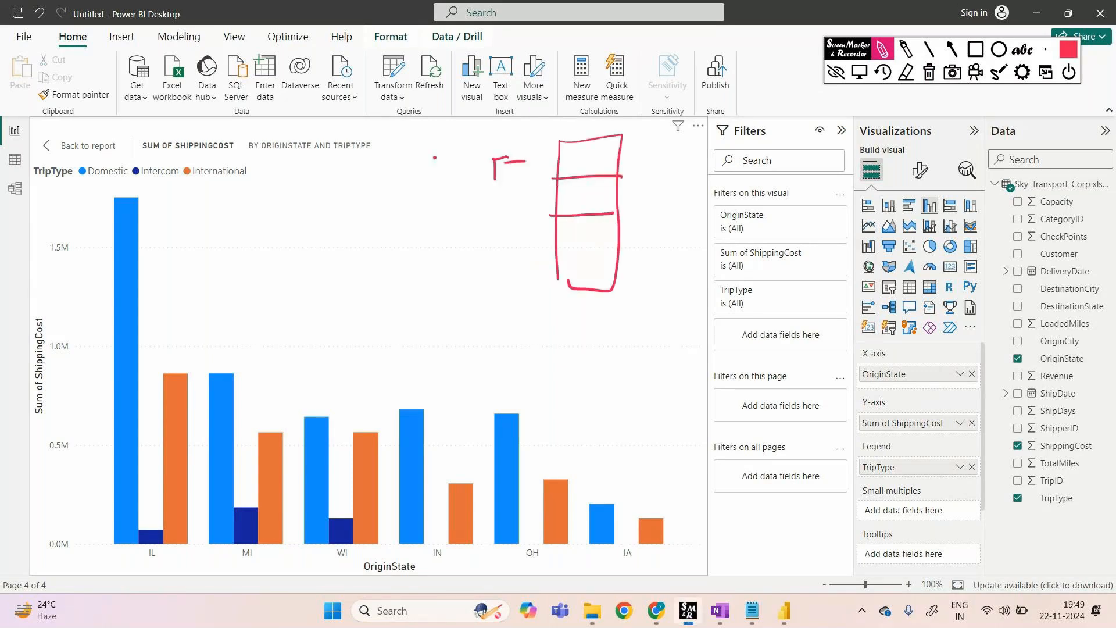
pyautogui.moveTo(434, 134)
pyautogui.mouseDown()
pyautogui.moveTo(469, 145)
pyautogui.moveTo(526, 127)
pyautogui.mouseUp()
pyautogui.moveTo(633, 197); pyautogui.dragTo(647, 196)
pyautogui.moveTo(659, 189)
pyautogui.mouseDown()
pyautogui.moveTo(673, 200)
pyautogui.moveTo(718, 193)
pyautogui.mouseUp()
pyautogui.moveTo(616, 276); pyautogui.dragTo(637, 278)
pyautogui.moveTo(634, 273)
pyautogui.mouseDown()
pyautogui.moveTo(635, 286)
pyautogui.moveTo(743, 279)
pyautogui.mouseUp()
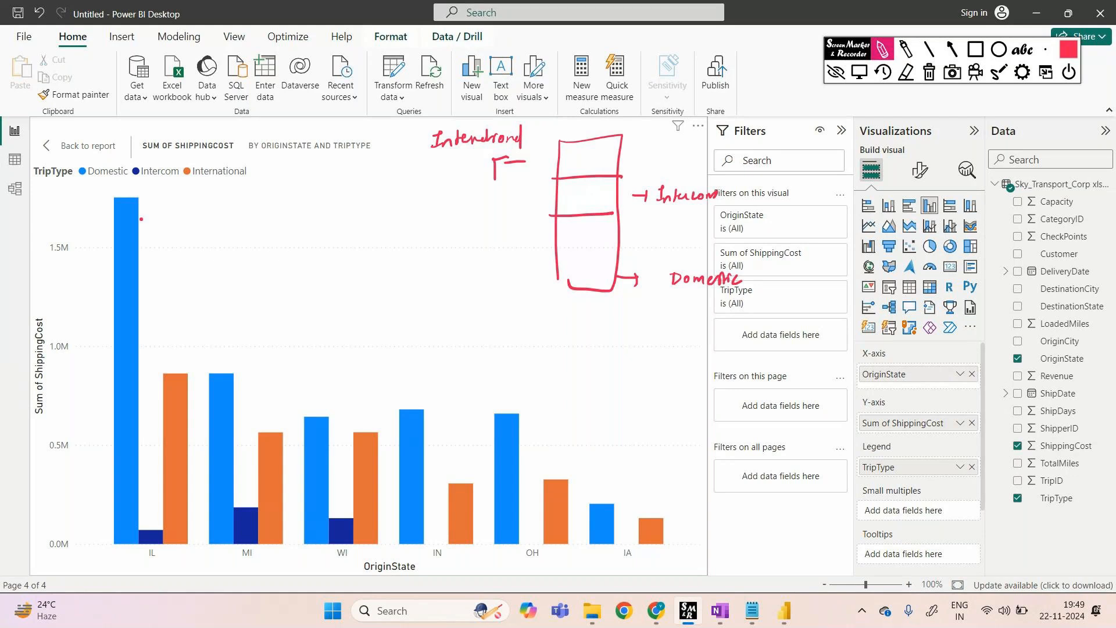
# Annotate the IL cluster with an arc, the word "here" and arrows pointing to its three columns
pyautogui.moveTo(119, 189)
pyautogui.mouseDown()
pyautogui.moveTo(178, 212)
pyautogui.moveTo(228, 194)
pyautogui.mouseUp()
pyautogui.moveTo(245, 172)
pyautogui.mouseDown()
pyautogui.moveTo(253, 191)
pyautogui.moveTo(285, 182)
pyautogui.mouseUp()
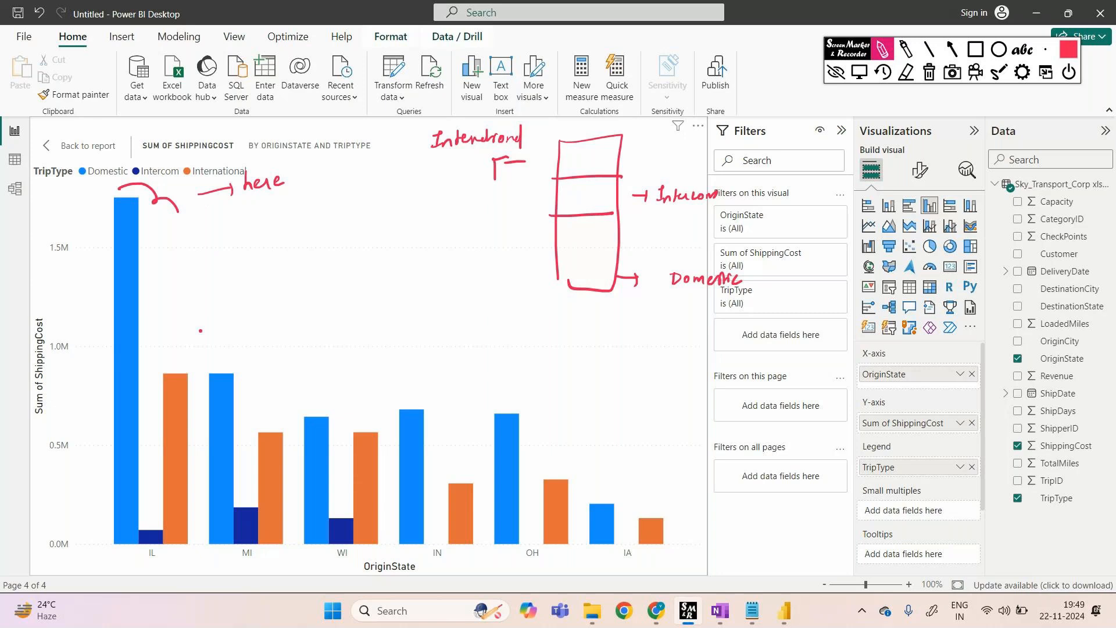
pyautogui.moveTo(189, 189); pyautogui.dragTo(173, 335)
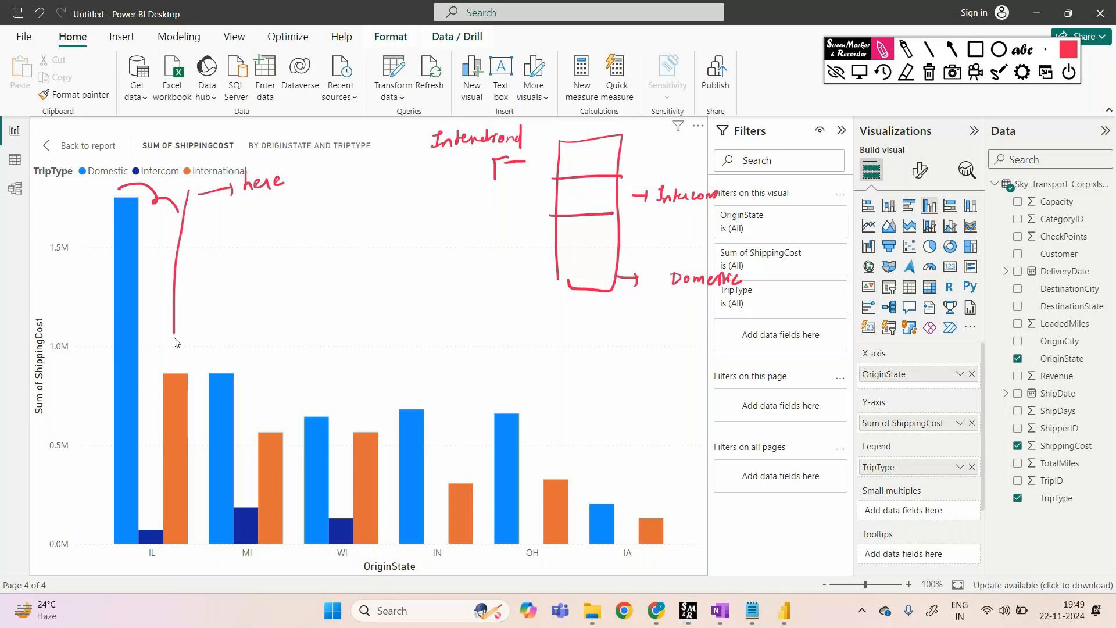
pyautogui.moveTo(151, 212)
pyautogui.mouseDown()
pyautogui.moveTo(146, 527)
pyautogui.moveTo(157, 514)
pyautogui.mouseUp()
pyautogui.moveTo(118, 175); pyautogui.dragTo(107, 195)
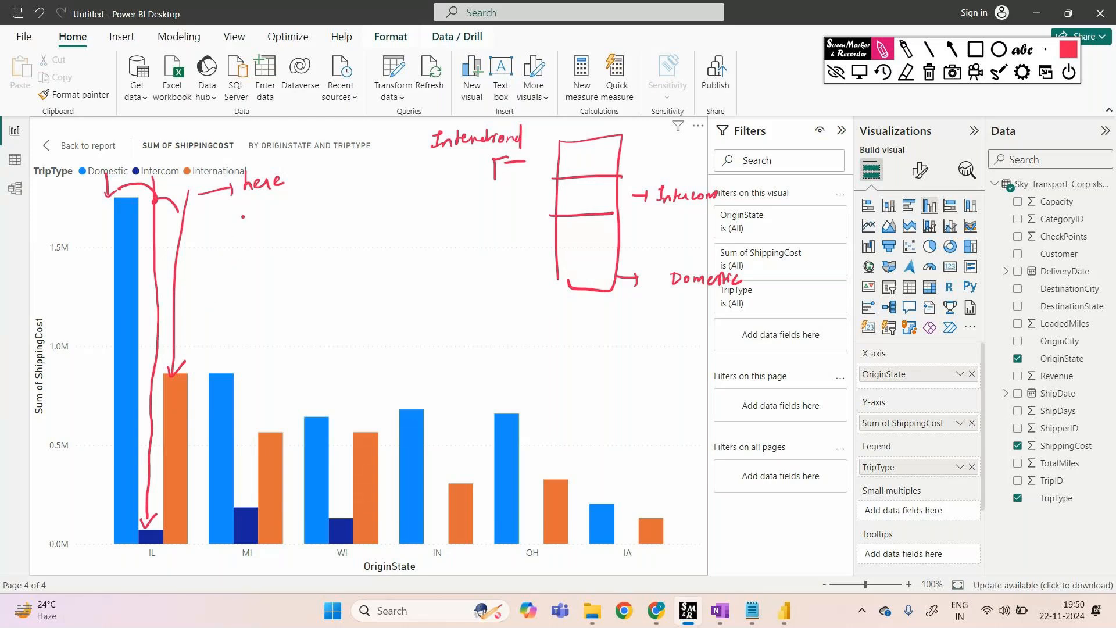
# Handwrite the note "the bars were divided", an arrow, and "but In bar chart & column It is In same"
pyautogui.moveTo(267, 213)
pyautogui.mouseDown()
pyautogui.moveTo(260, 231)
pyautogui.moveTo(440, 216)
pyautogui.mouseUp()
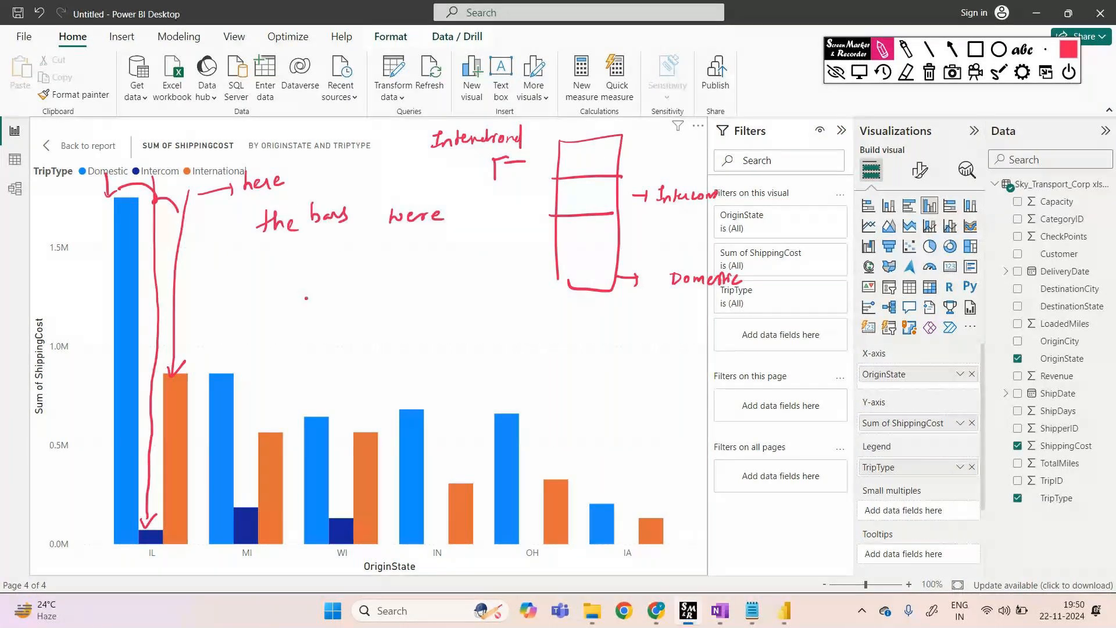
pyautogui.moveTo(306, 268)
pyautogui.mouseDown()
pyautogui.moveTo(306, 281)
pyautogui.moveTo(359, 278)
pyautogui.mouseUp()
pyautogui.moveTo(642, 132); pyautogui.dragTo(675, 123)
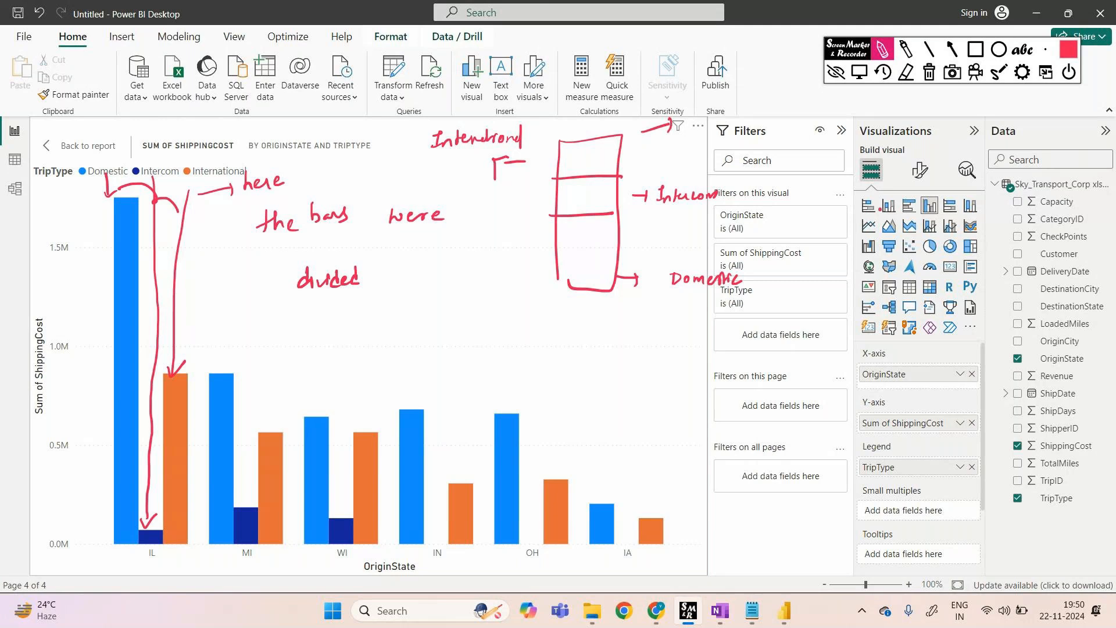
pyautogui.moveTo(704, 89)
pyautogui.mouseDown()
pyautogui.moveTo(721, 107)
pyautogui.moveTo(778, 111)
pyautogui.moveTo(769, 142)
pyautogui.moveTo(846, 135)
pyautogui.mouseUp()
pyautogui.moveTo(785, 178); pyautogui.dragTo(855, 185)
pyautogui.moveTo(757, 221); pyautogui.dragTo(805, 233)
pyautogui.moveTo(812, 216); pyautogui.dragTo(822, 229)
pyautogui.moveTo(768, 261)
pyautogui.mouseDown()
pyautogui.moveTo(795, 278)
pyautogui.moveTo(847, 267)
pyautogui.mouseUp()
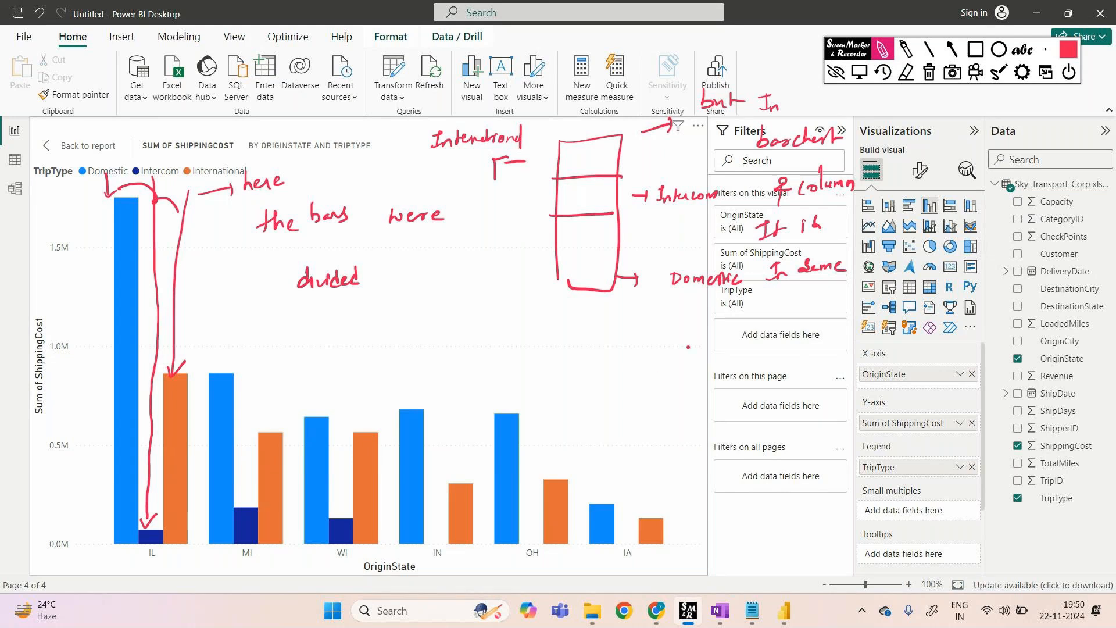
# Draw arcs over the MI, WI, IN, OH and IA clusters and number them 2 to 6
pyautogui.moveTo(221, 356); pyautogui.dragTo(263, 386)
pyautogui.moveTo(253, 343); pyautogui.dragTo(266, 350)
pyautogui.moveTo(311, 394)
pyautogui.mouseDown()
pyautogui.moveTo(357, 406)
pyautogui.moveTo(346, 381)
pyautogui.moveTo(465, 409)
pyautogui.mouseUp()
pyautogui.moveTo(446, 360)
pyautogui.mouseDown()
pyautogui.moveTo(452, 375)
pyautogui.moveTo(552, 426)
pyautogui.mouseUp()
pyautogui.moveTo(535, 368); pyautogui.dragTo(550, 393)
pyautogui.moveTo(601, 471); pyautogui.dragTo(642, 482)
pyautogui.moveTo(642, 446); pyautogui.dragTo(637, 458)
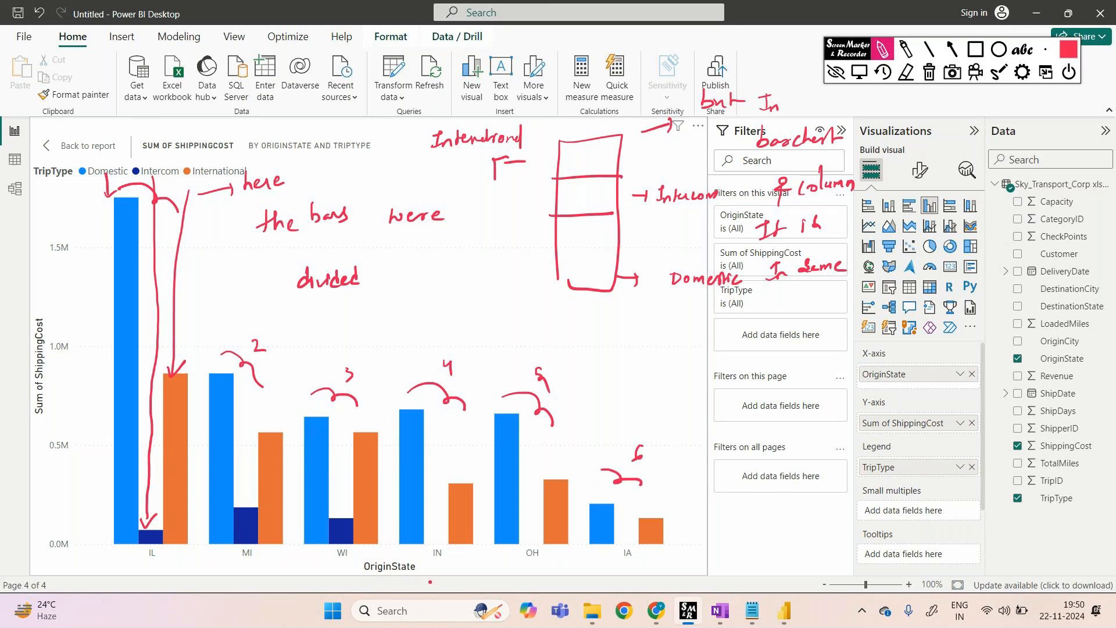
# Draw a falling curve over the clusters with the note "descending to ascending again over here", and erase all annotations
pyautogui.moveTo(210, 299)
pyautogui.mouseDown()
pyautogui.moveTo(501, 344)
pyautogui.moveTo(625, 402)
pyautogui.mouseUp()
pyautogui.moveTo(516, 317)
pyautogui.mouseDown()
pyautogui.moveTo(599, 336)
pyautogui.moveTo(642, 329)
pyautogui.moveTo(645, 364)
pyautogui.moveTo(701, 359)
pyautogui.moveTo(717, 380)
pyautogui.moveTo(797, 352)
pyautogui.mouseUp()
pyautogui.moveTo(712, 414); pyautogui.dragTo(759, 414)
pyautogui.moveTo(783, 403); pyautogui.dragTo(816, 411)
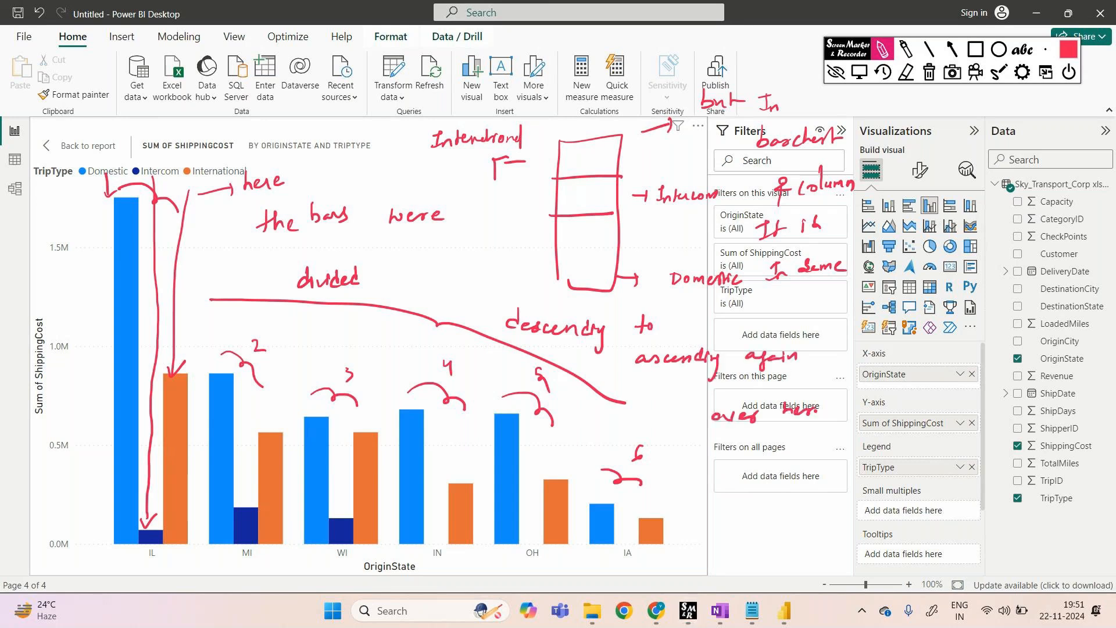
pyautogui.click(928, 73)
pyautogui.click(836, 72)
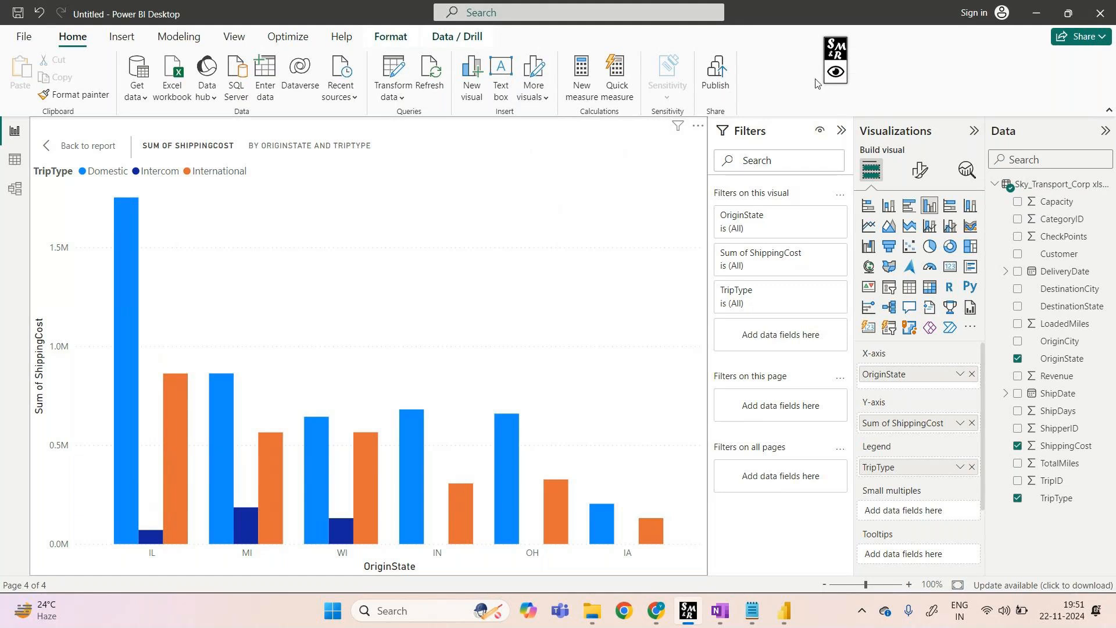
# Sort the chart's OriginState axis in ascending order of shipping cost and return to the report page
pyautogui.click(698, 125)
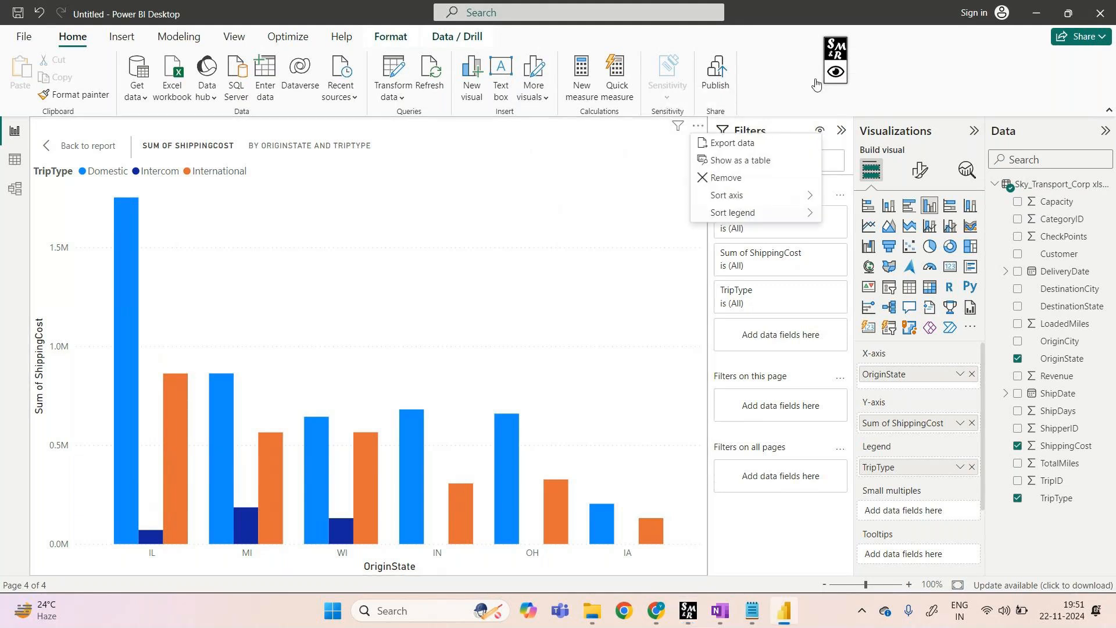
pyautogui.moveTo(741, 212)
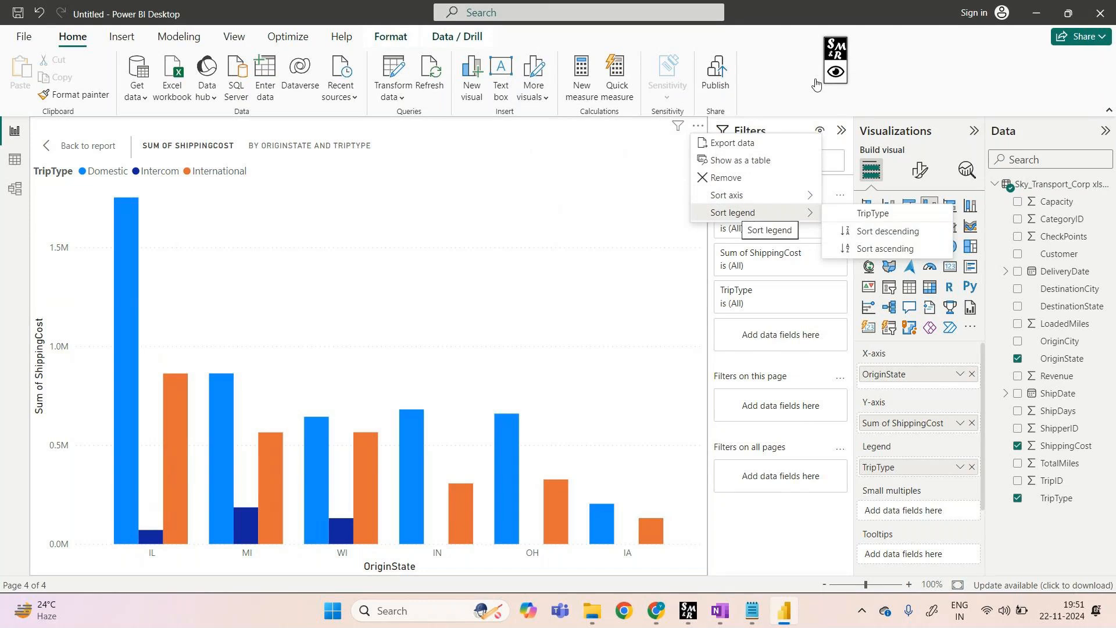
pyautogui.click(816, 83)
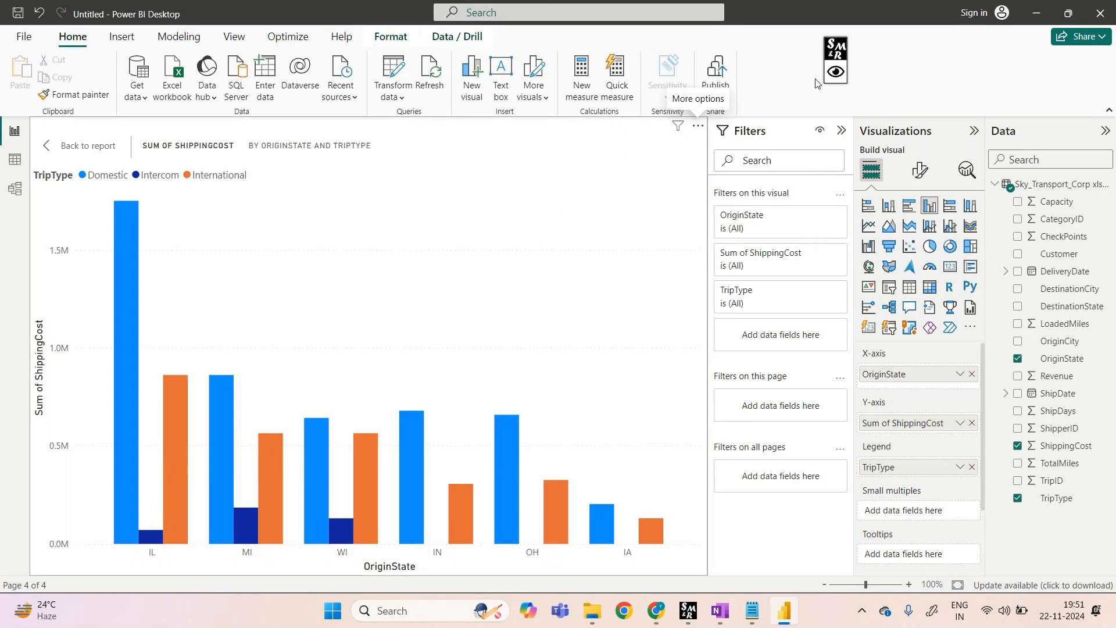
pyautogui.click(698, 126)
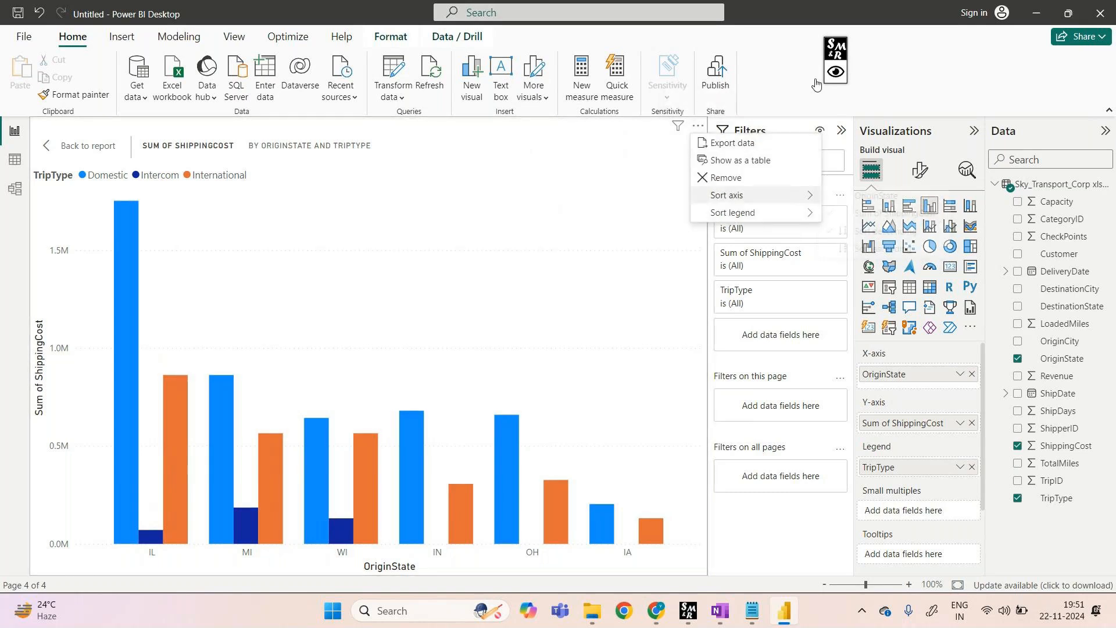
pyautogui.press('Escape')
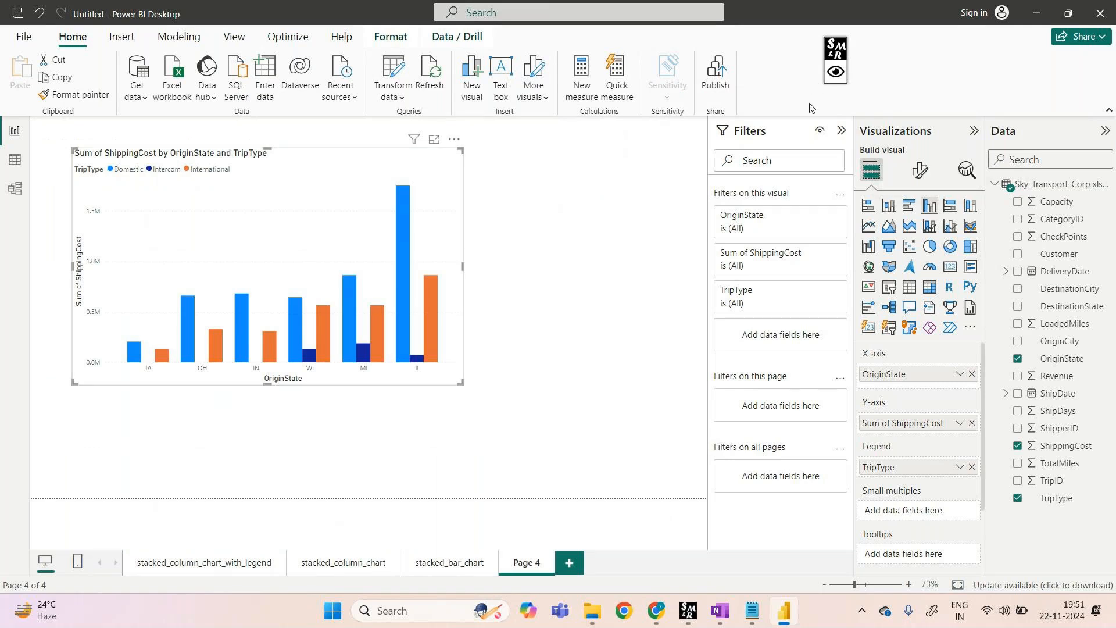
# Rename Page 4, holding the ShippingCost by OriginState and TripType chart, as "clustered_column_chart"
pyautogui.rightClick(517, 557)
pyautogui.click(555, 510)
pyautogui.write('cluste')
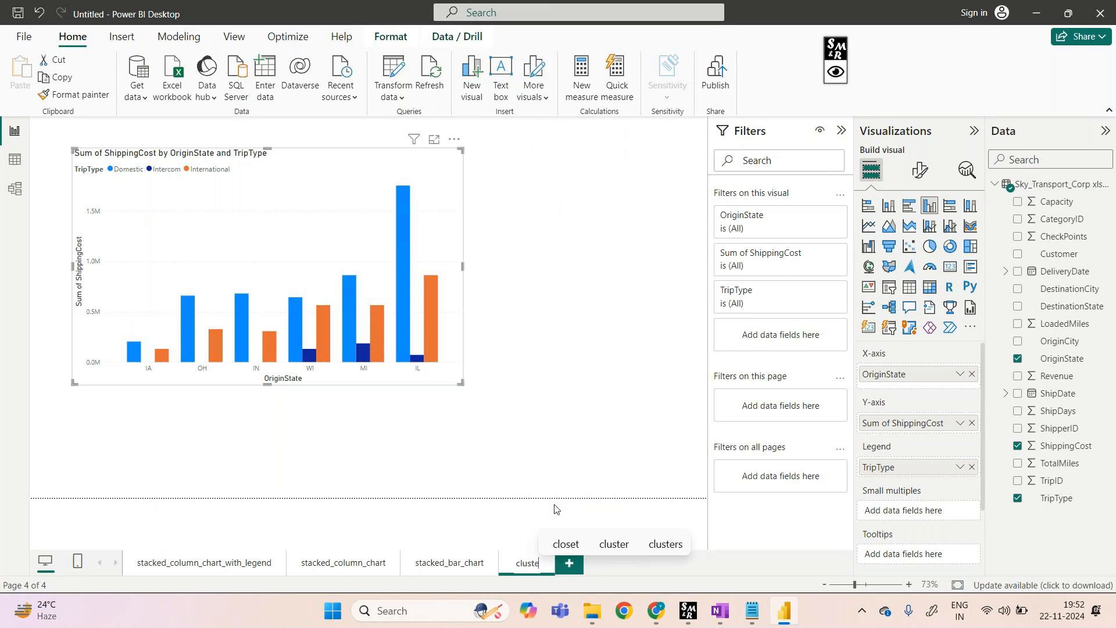
pyautogui.write('red_column')
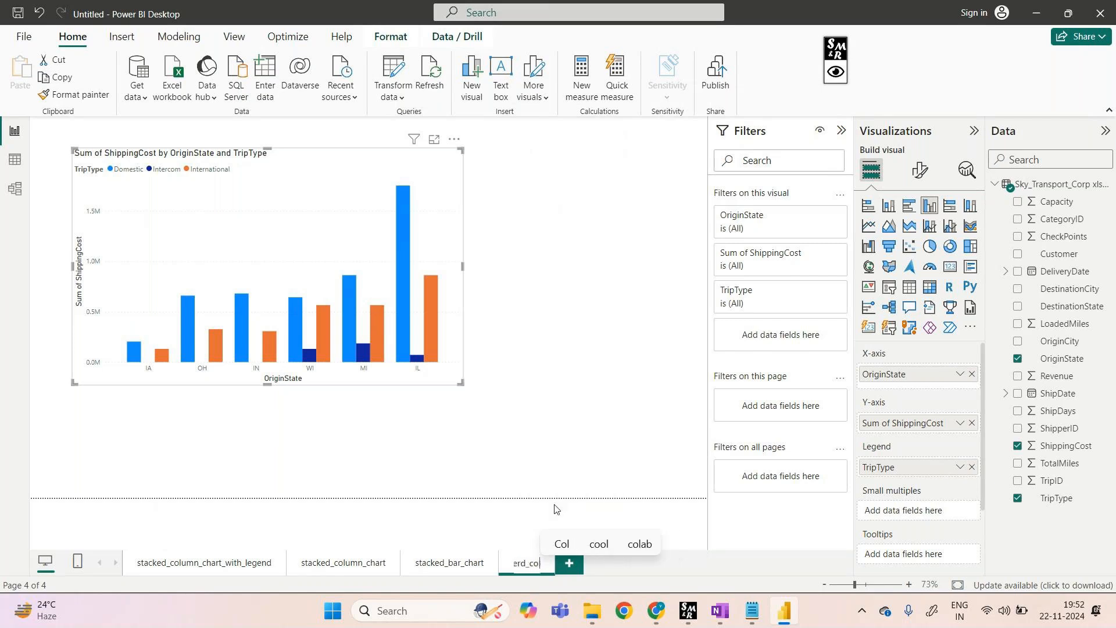
pyautogui.write('_chart')
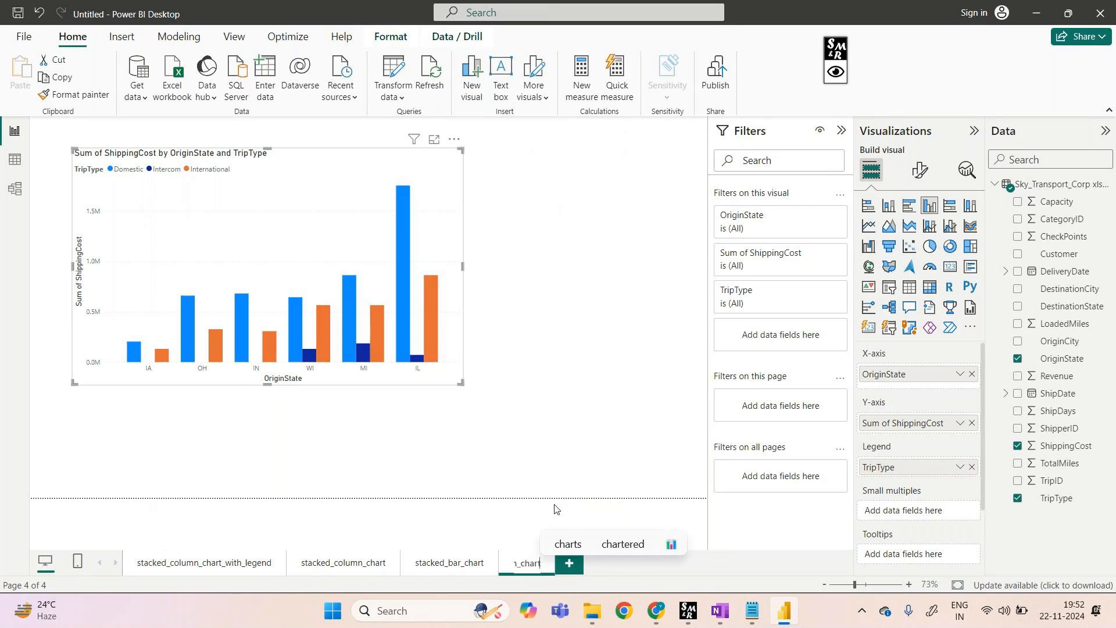
pyautogui.click(543, 464)
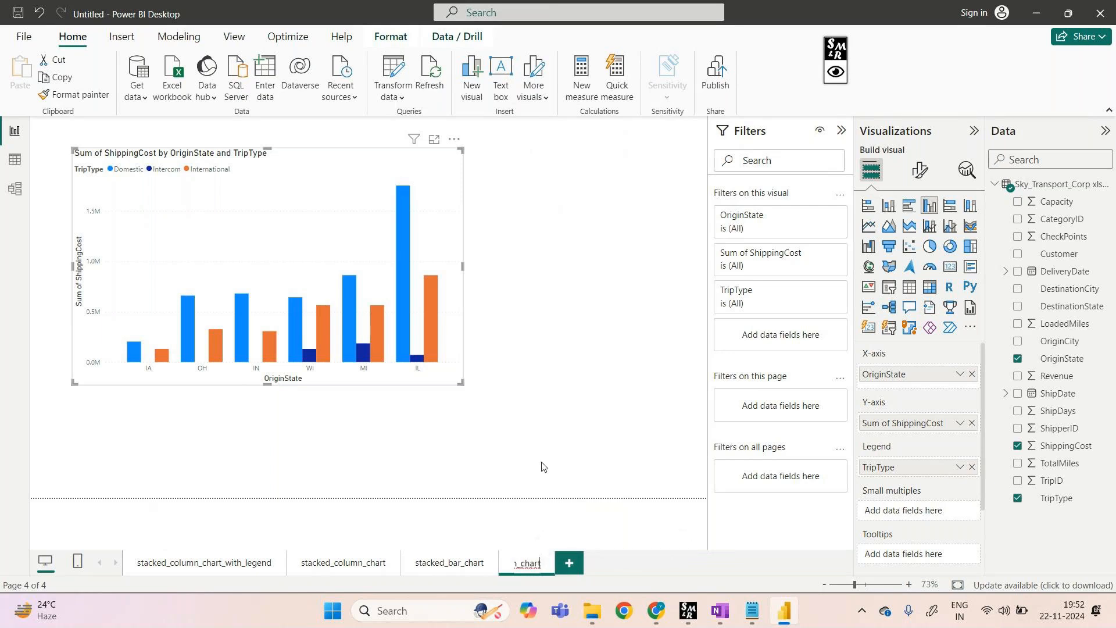
# Start saving the report as a new file and enter "22nov2024" as its file name
pyautogui.click(17, 38)
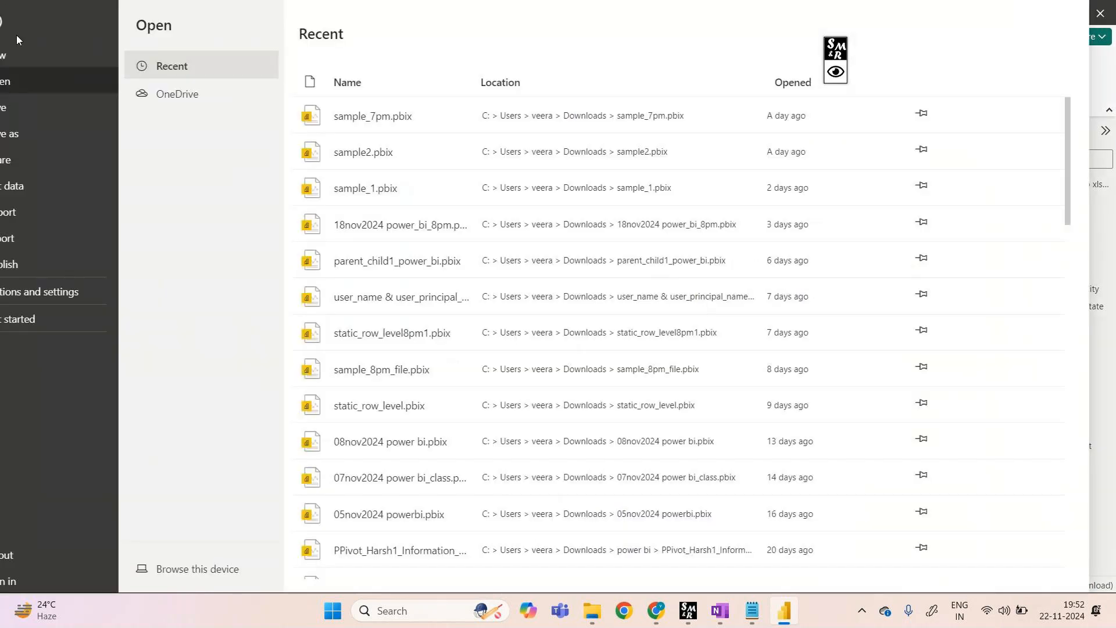
pyautogui.click(29, 133)
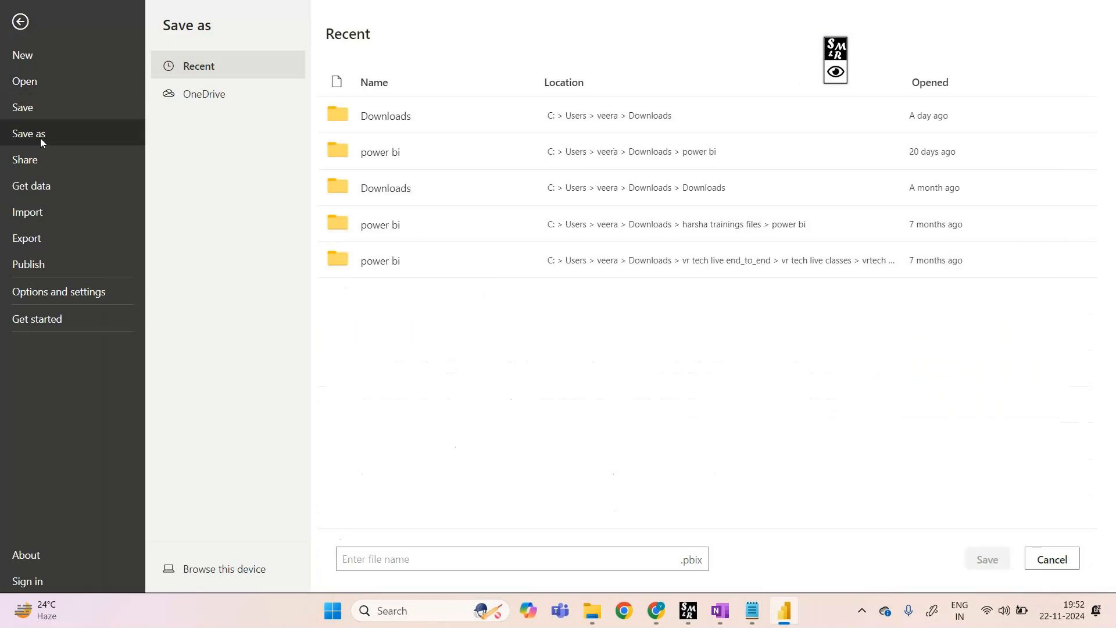
pyautogui.click(432, 558)
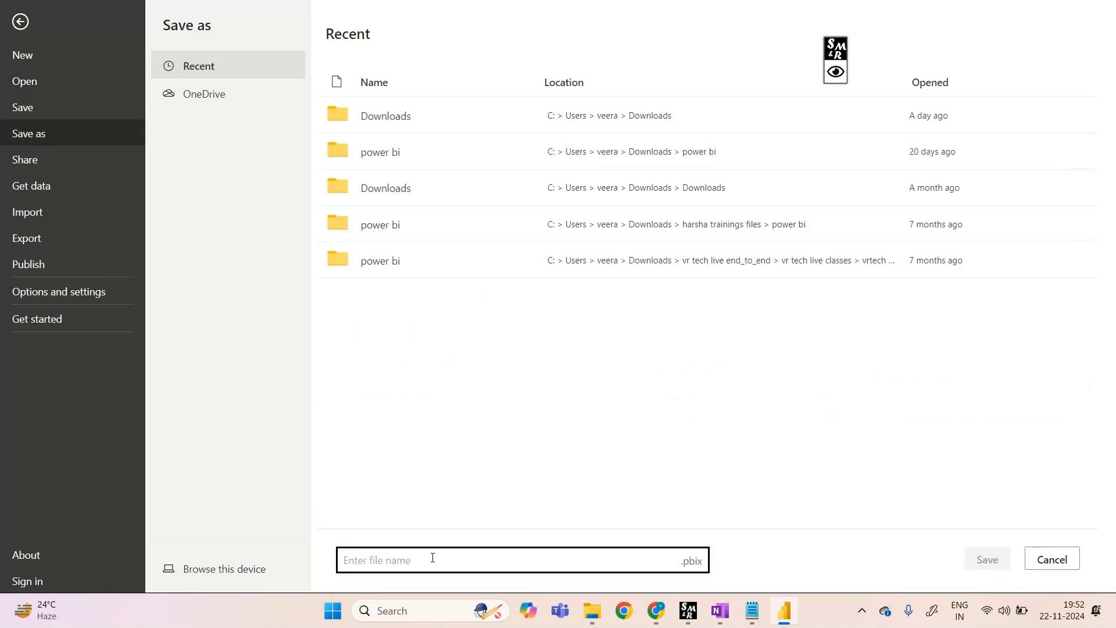
pyautogui.write('22nov2024')
# Switch to the GoTo Meeting window in Chrome and toggle the microphone
pyautogui.moveTo(650, 615)
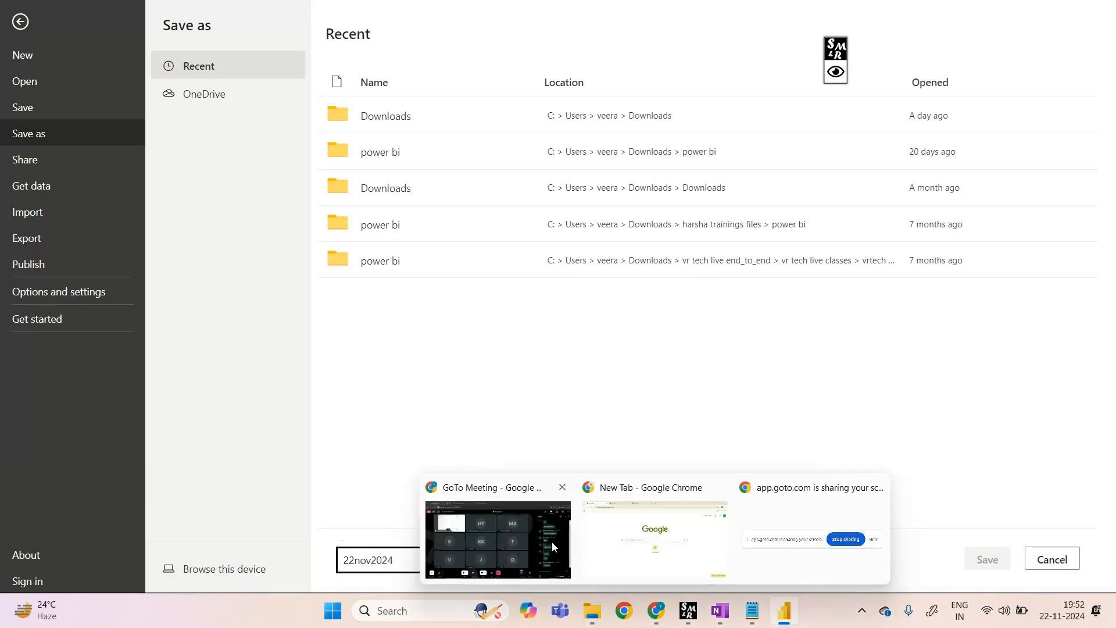
pyautogui.click(552, 542)
pyautogui.click(293, 550)
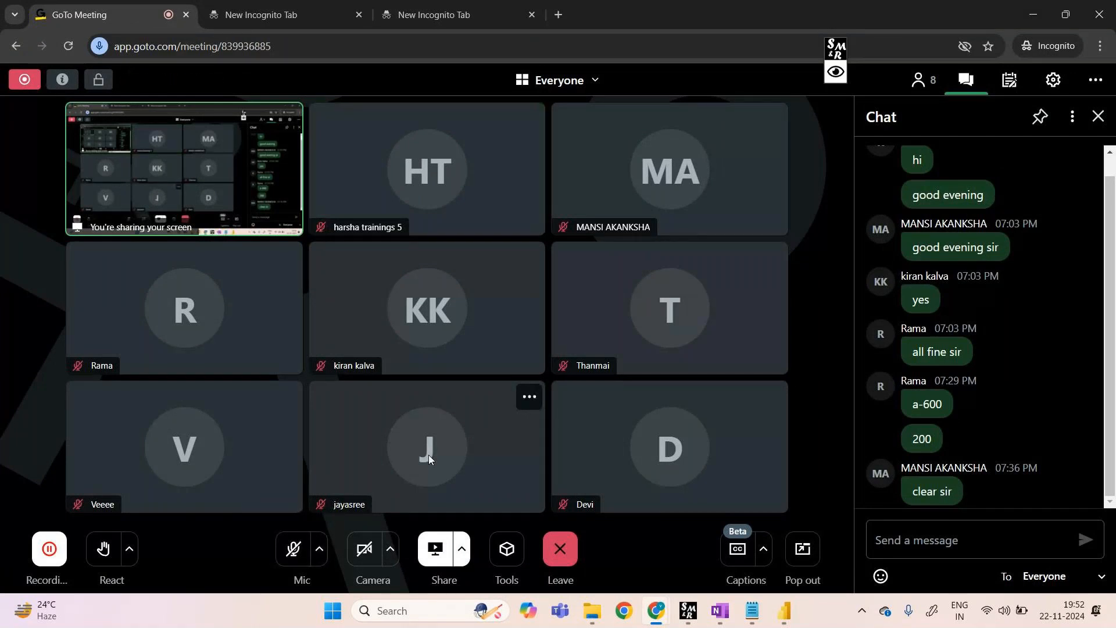
# Unmute the meeting microphone, switch back to Power BI and save the report in Downloads as "22nov2024 7pm_class"
pyautogui.click(293, 549)
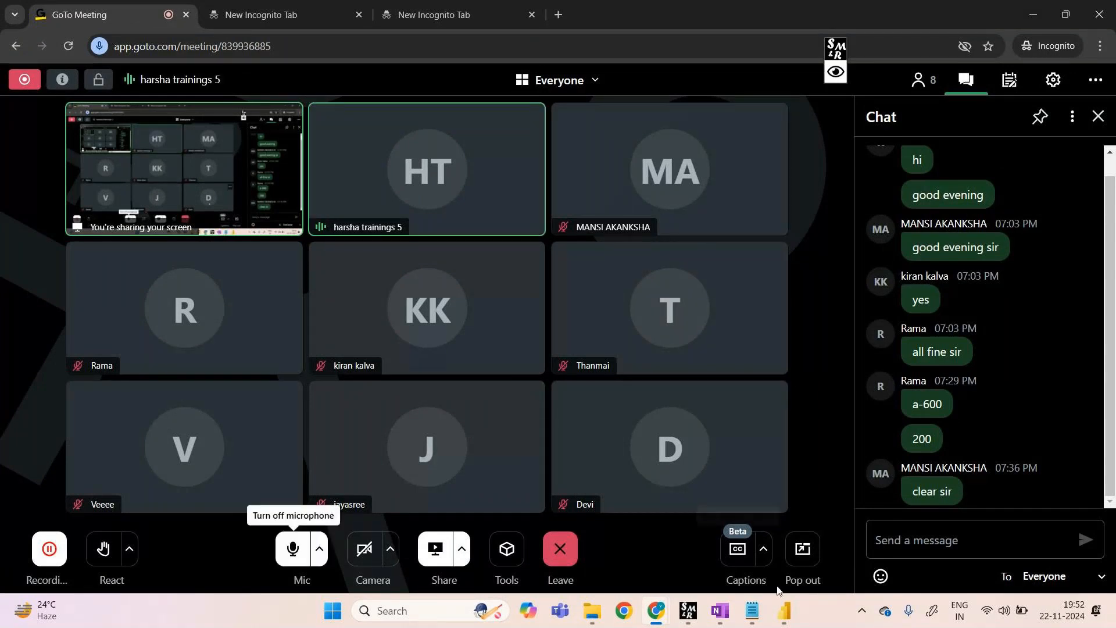
pyautogui.click(761, 532)
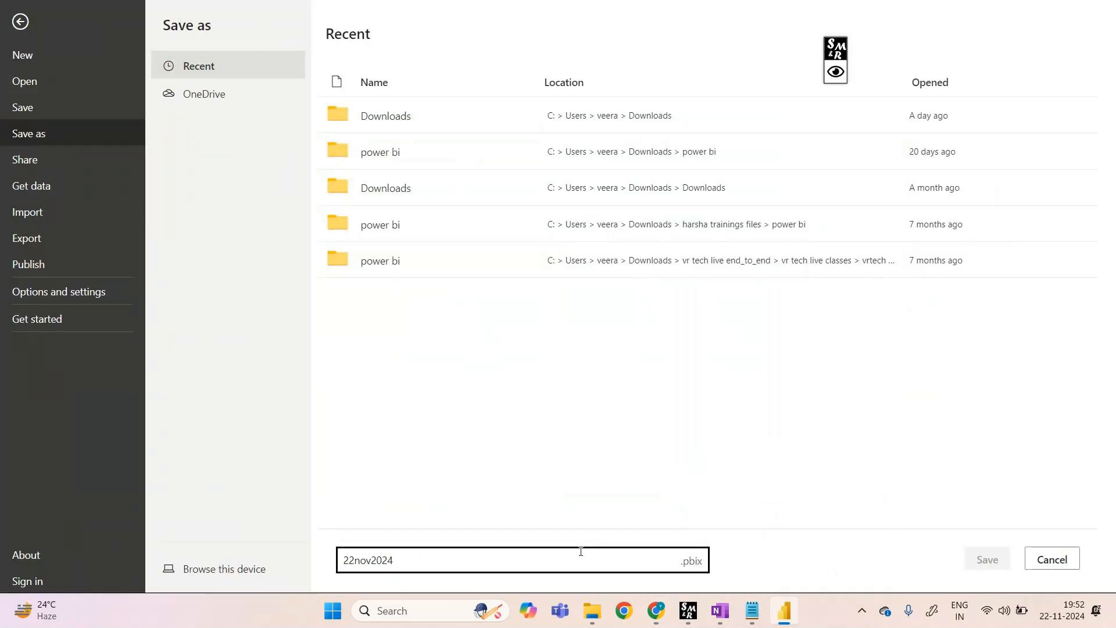
pyautogui.write('n')
pyautogui.press('BackSpace')
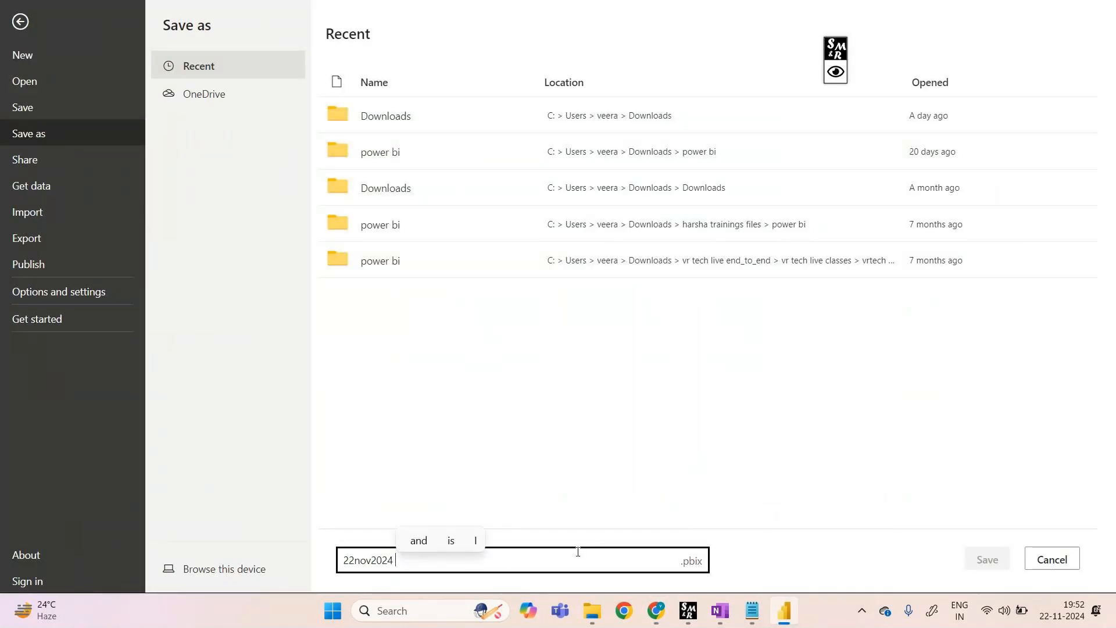
pyautogui.write('8')
pyautogui.press('BackSpace')
pyautogui.write('7pm_class')
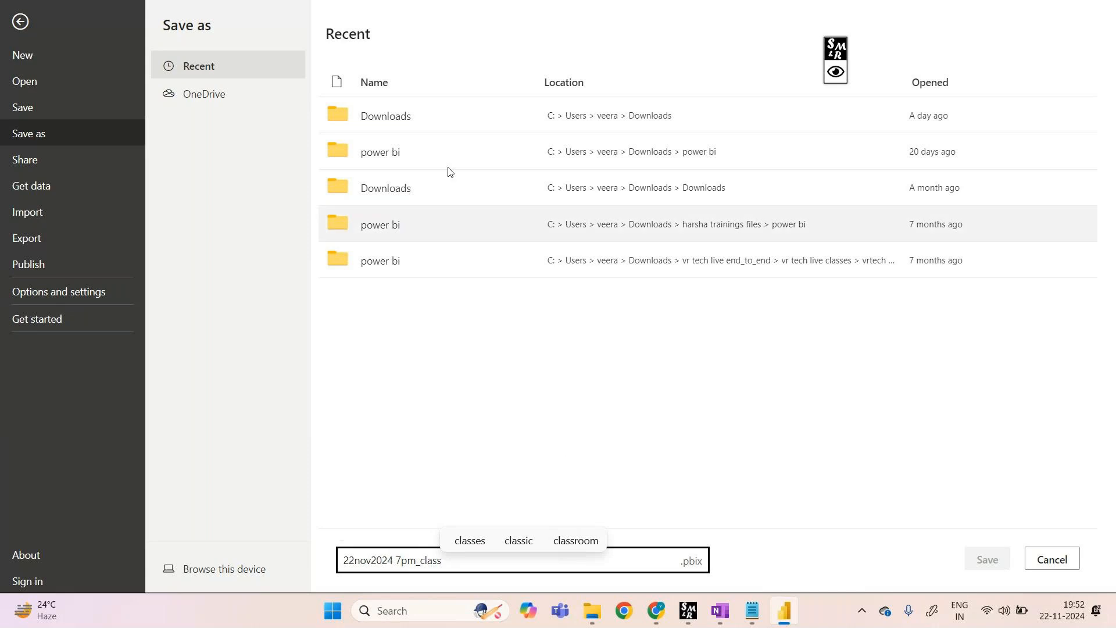
pyautogui.click(977, 562)
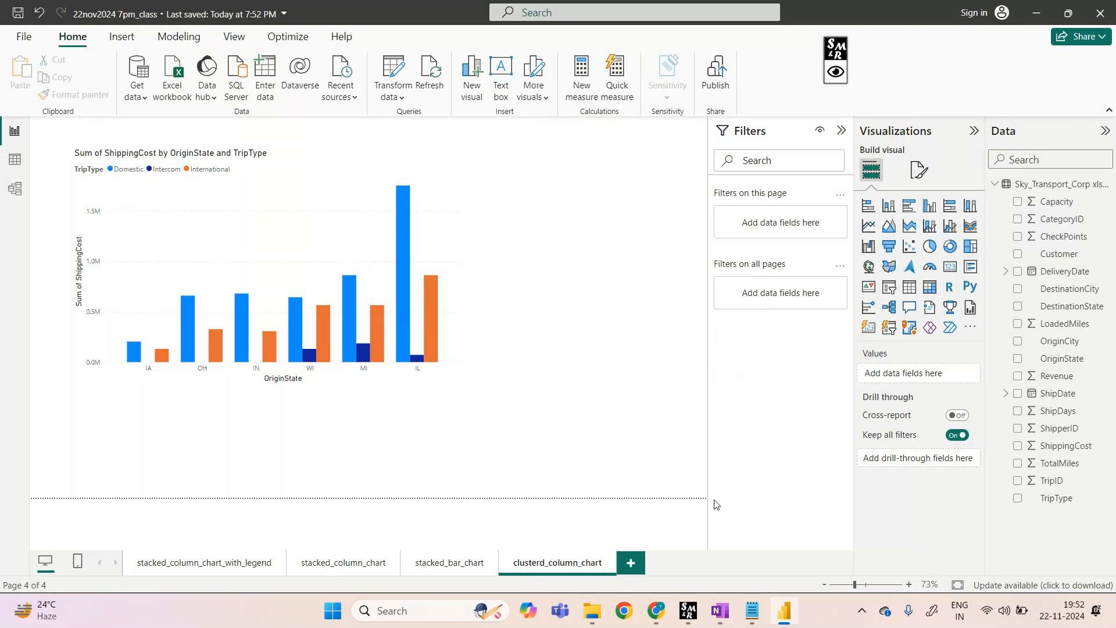
# Switch to OneNote and print the Class1 notes page with Microsoft Print to PDF
pyautogui.click(719, 624)
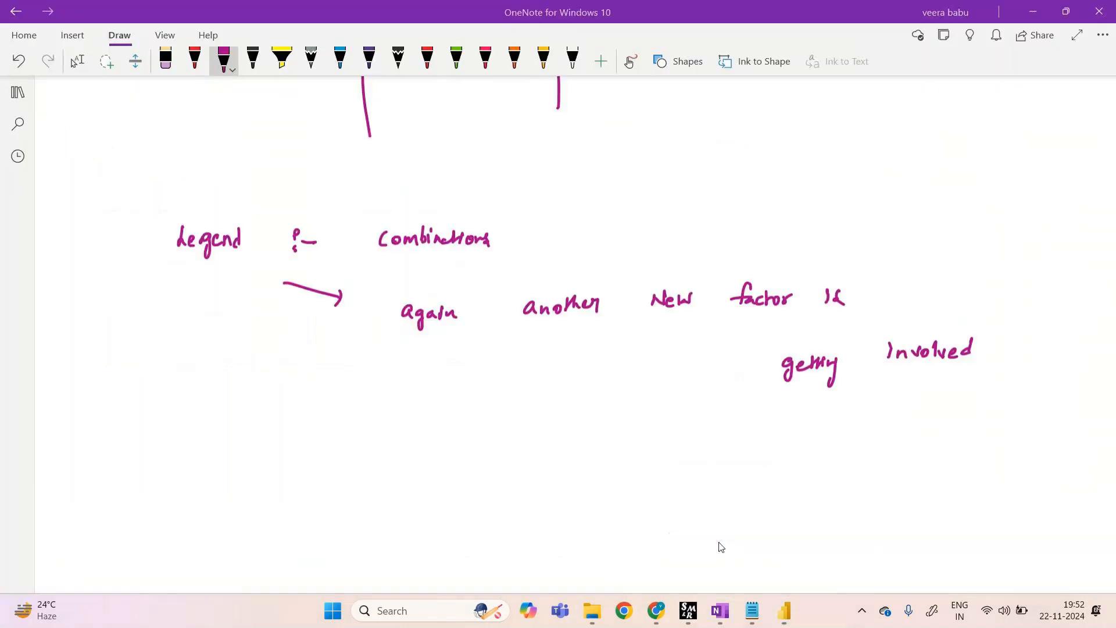
pyautogui.click(1107, 42)
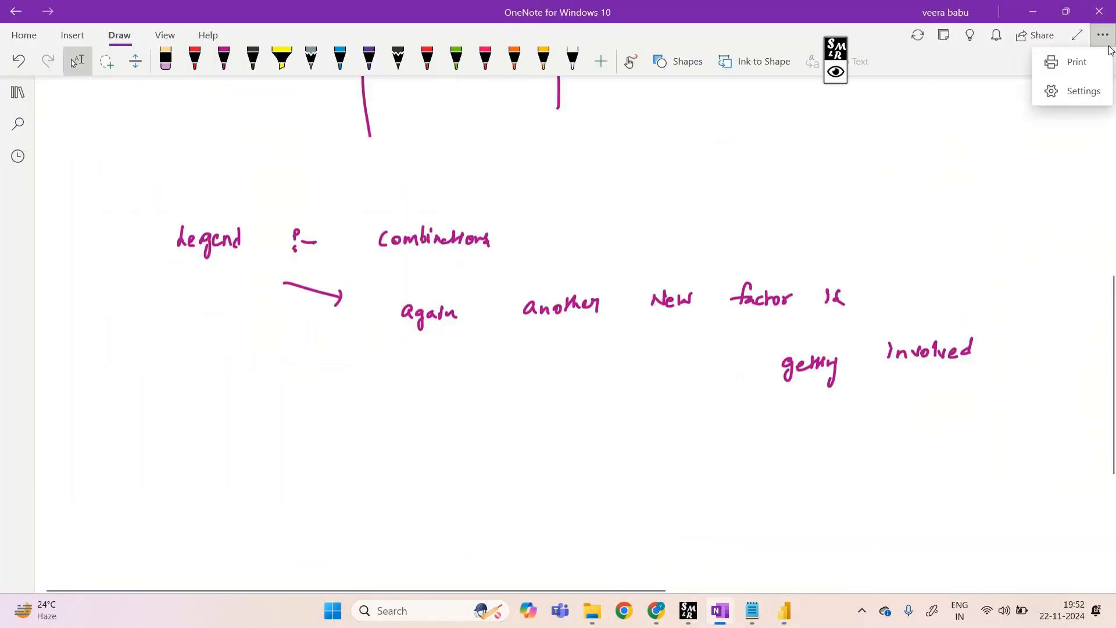
pyautogui.click(1067, 65)
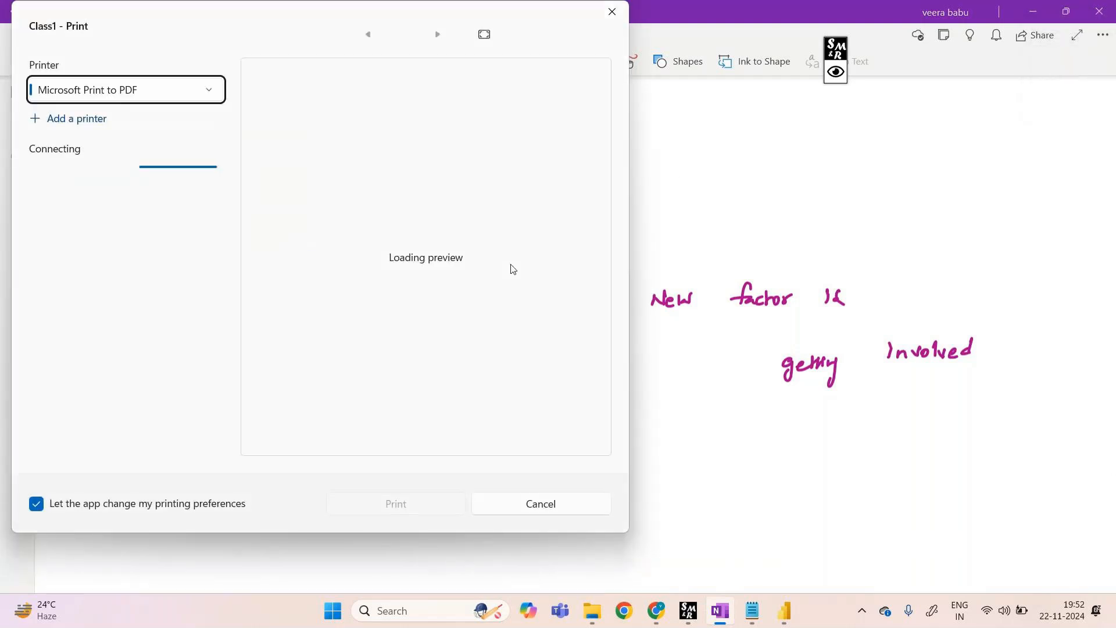
pyautogui.click(413, 504)
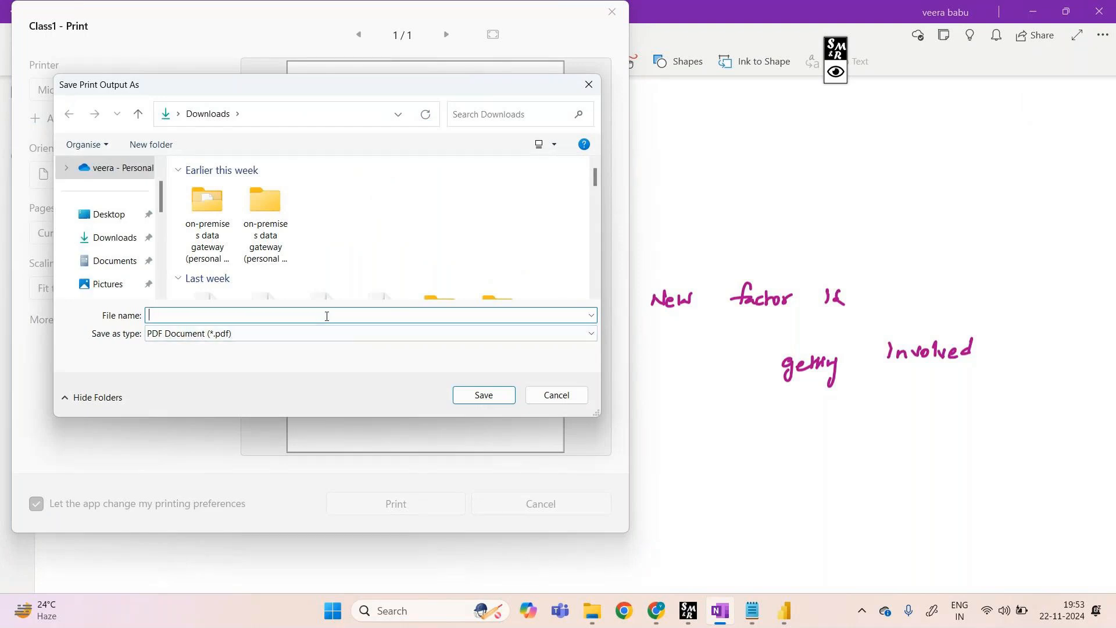
# Save the PDF print output in the Downloads folder as "22nov2024 7pm_notes"
pyautogui.write('22')
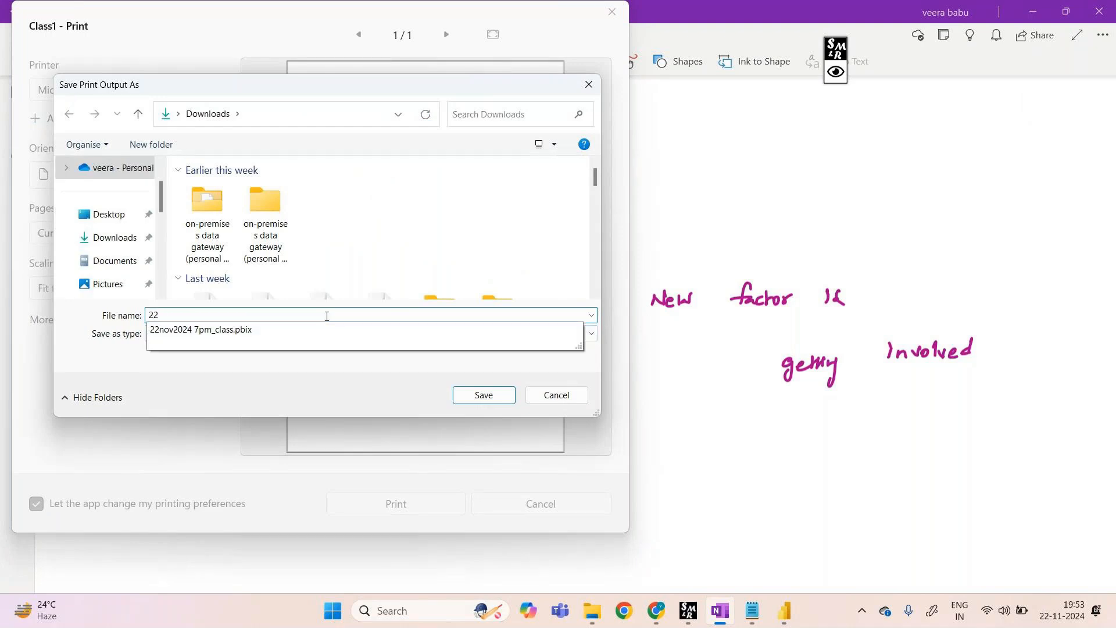
pyautogui.write('nov2024 ')
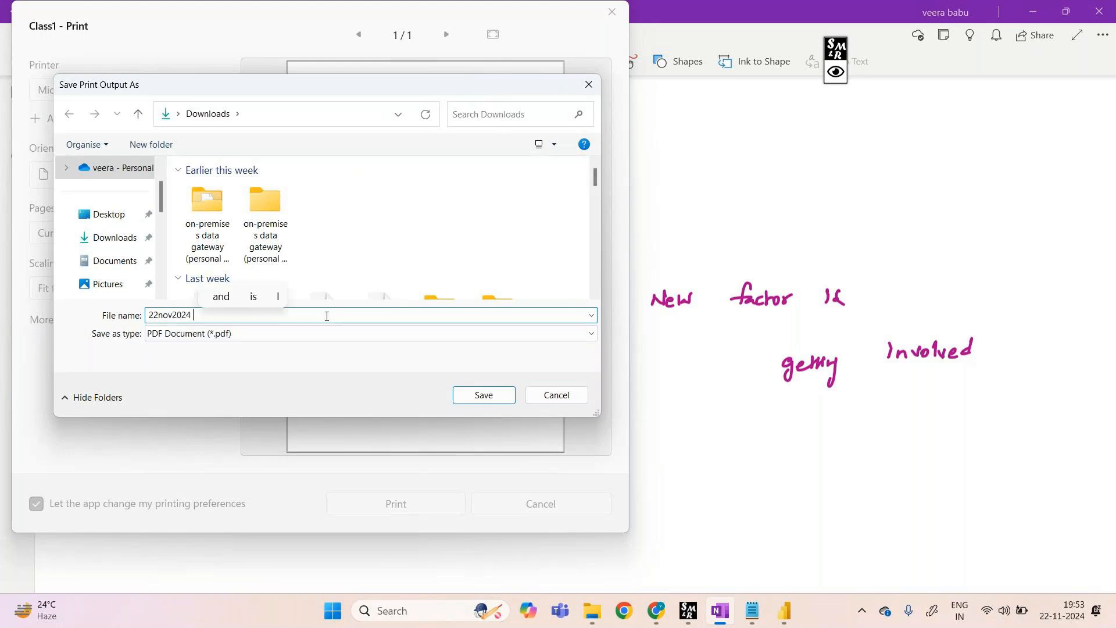
pyautogui.write('p')
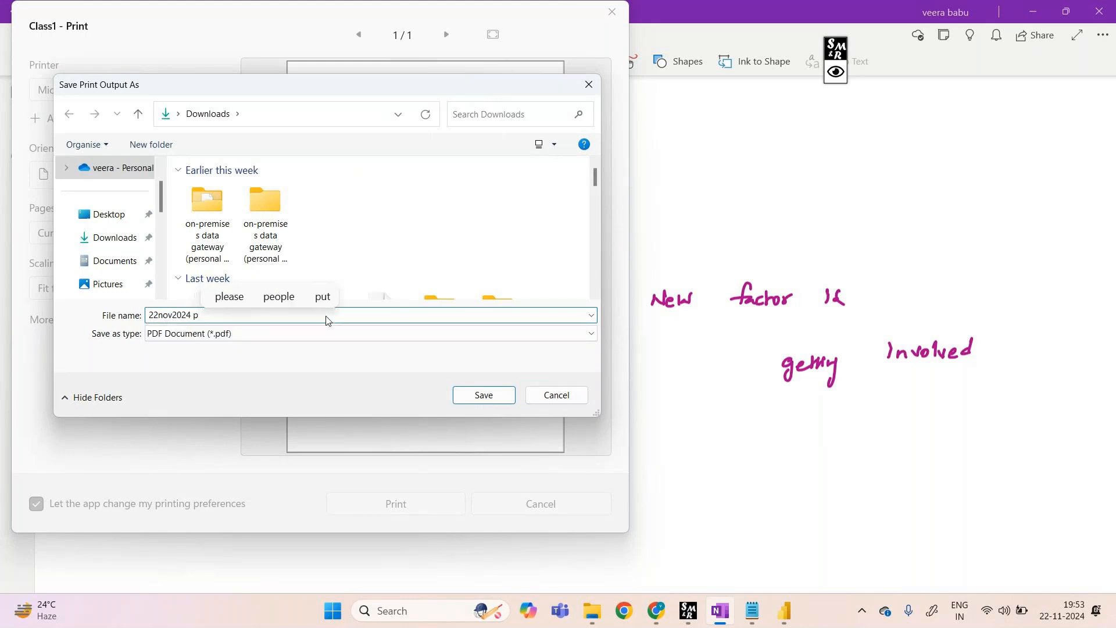
pyautogui.press('BackSpace')
pyautogui.write('7pm')
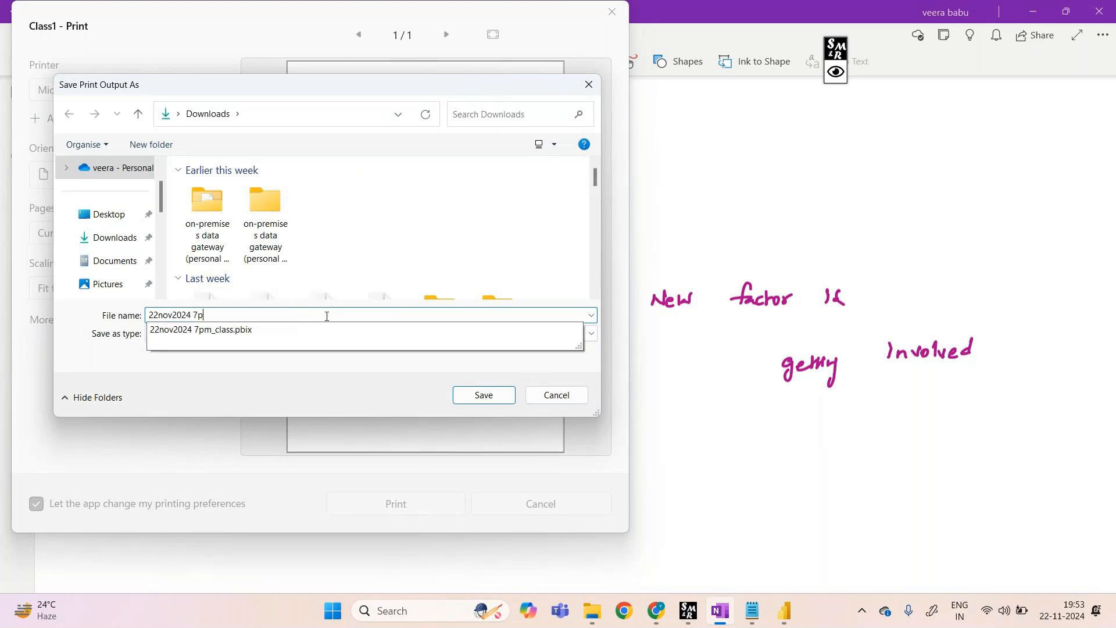
pyautogui.write('_notes')
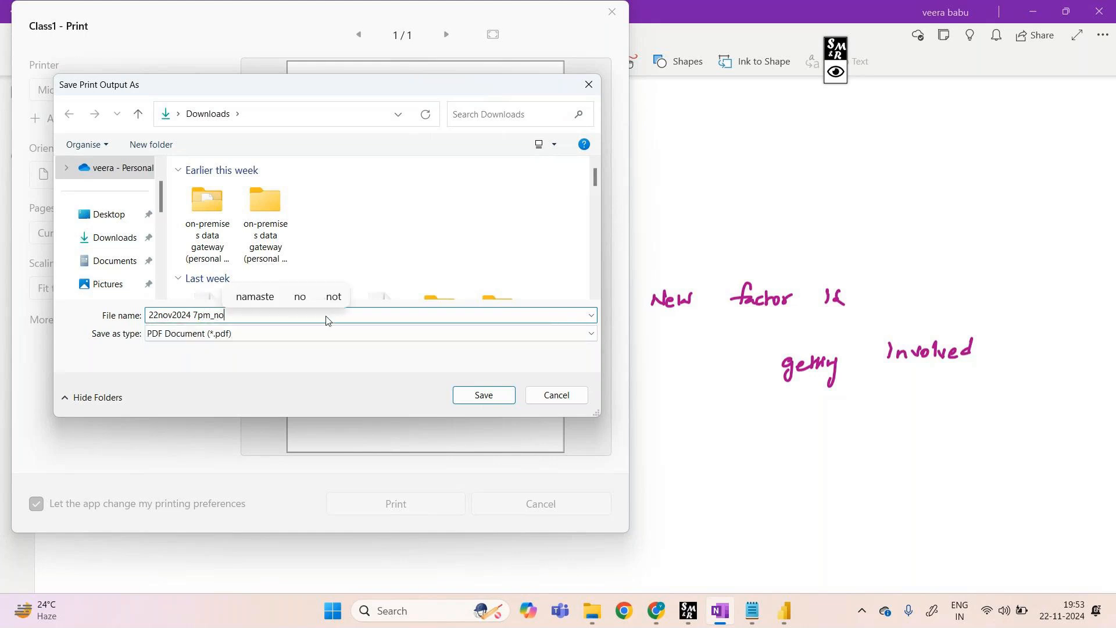
pyautogui.click(482, 395)
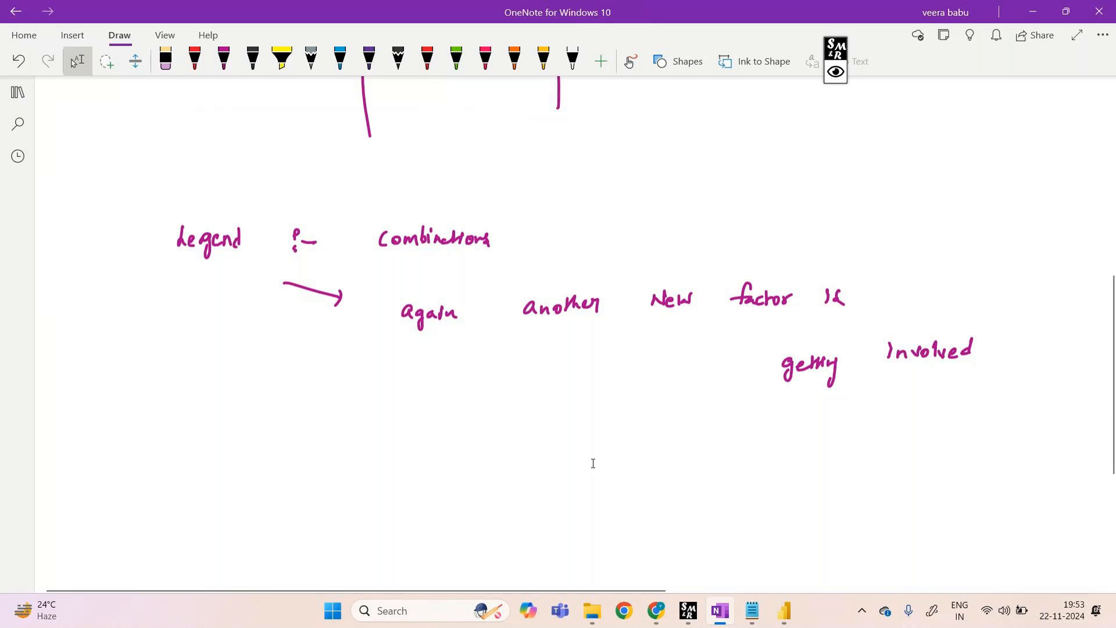
# Switch back to the GoTo Meeting window in Chrome
pyautogui.moveTo(656, 610)
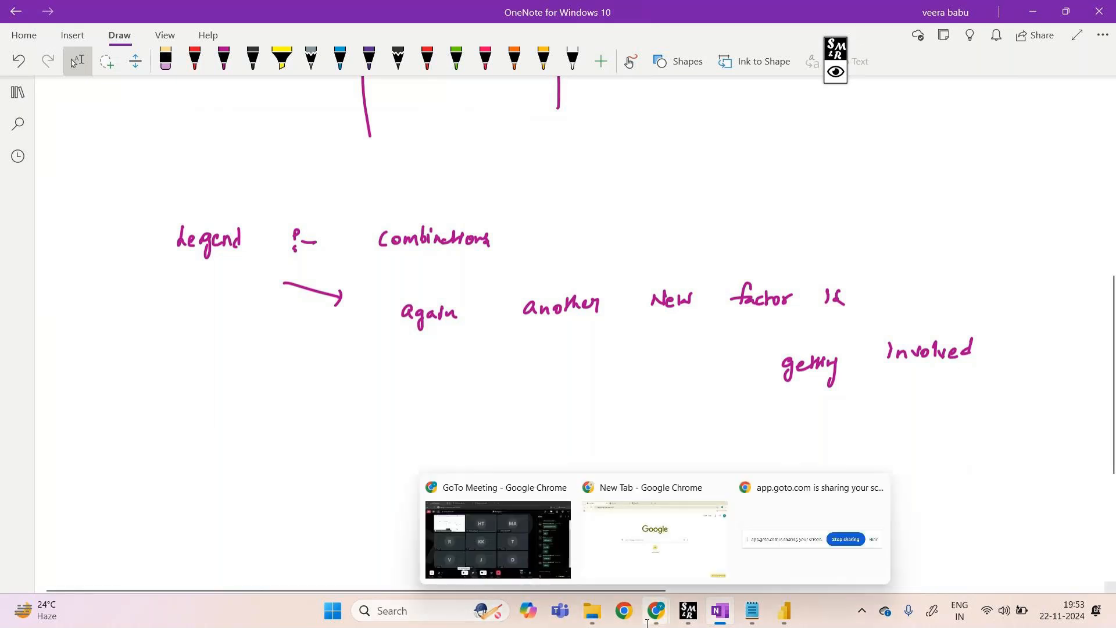
pyautogui.click(552, 547)
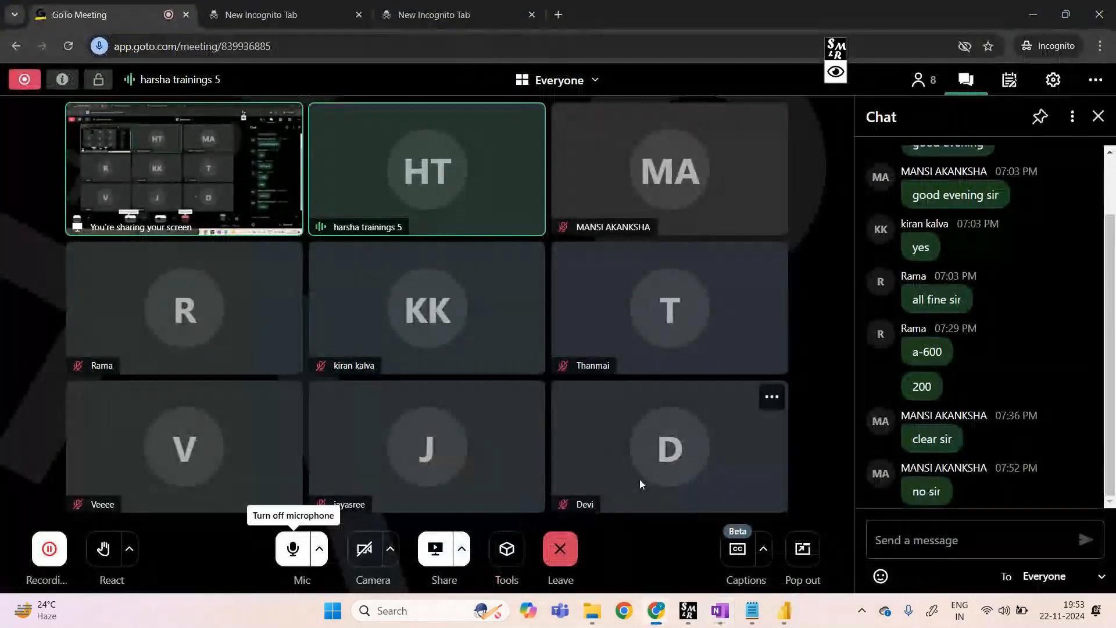